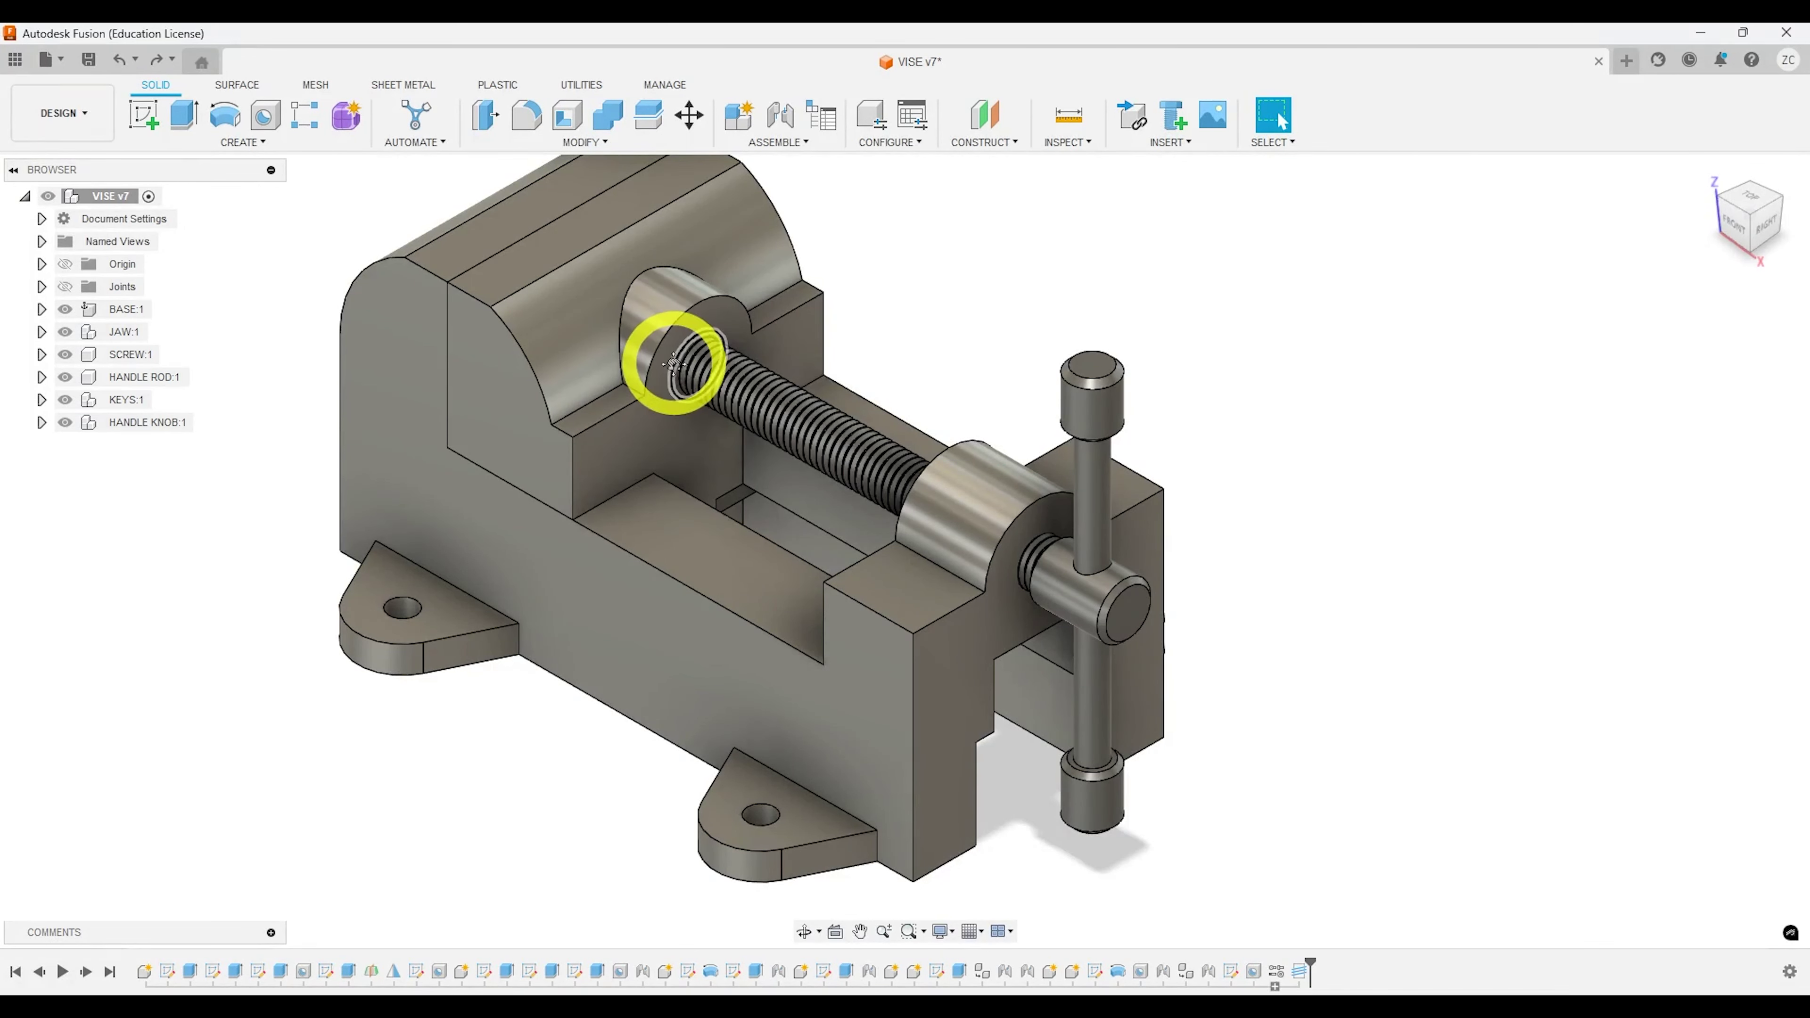
Step: Hide the BASE component and examine the jaw, keys and screw assembly from several angles
middle_drag(674, 364, 719, 392)
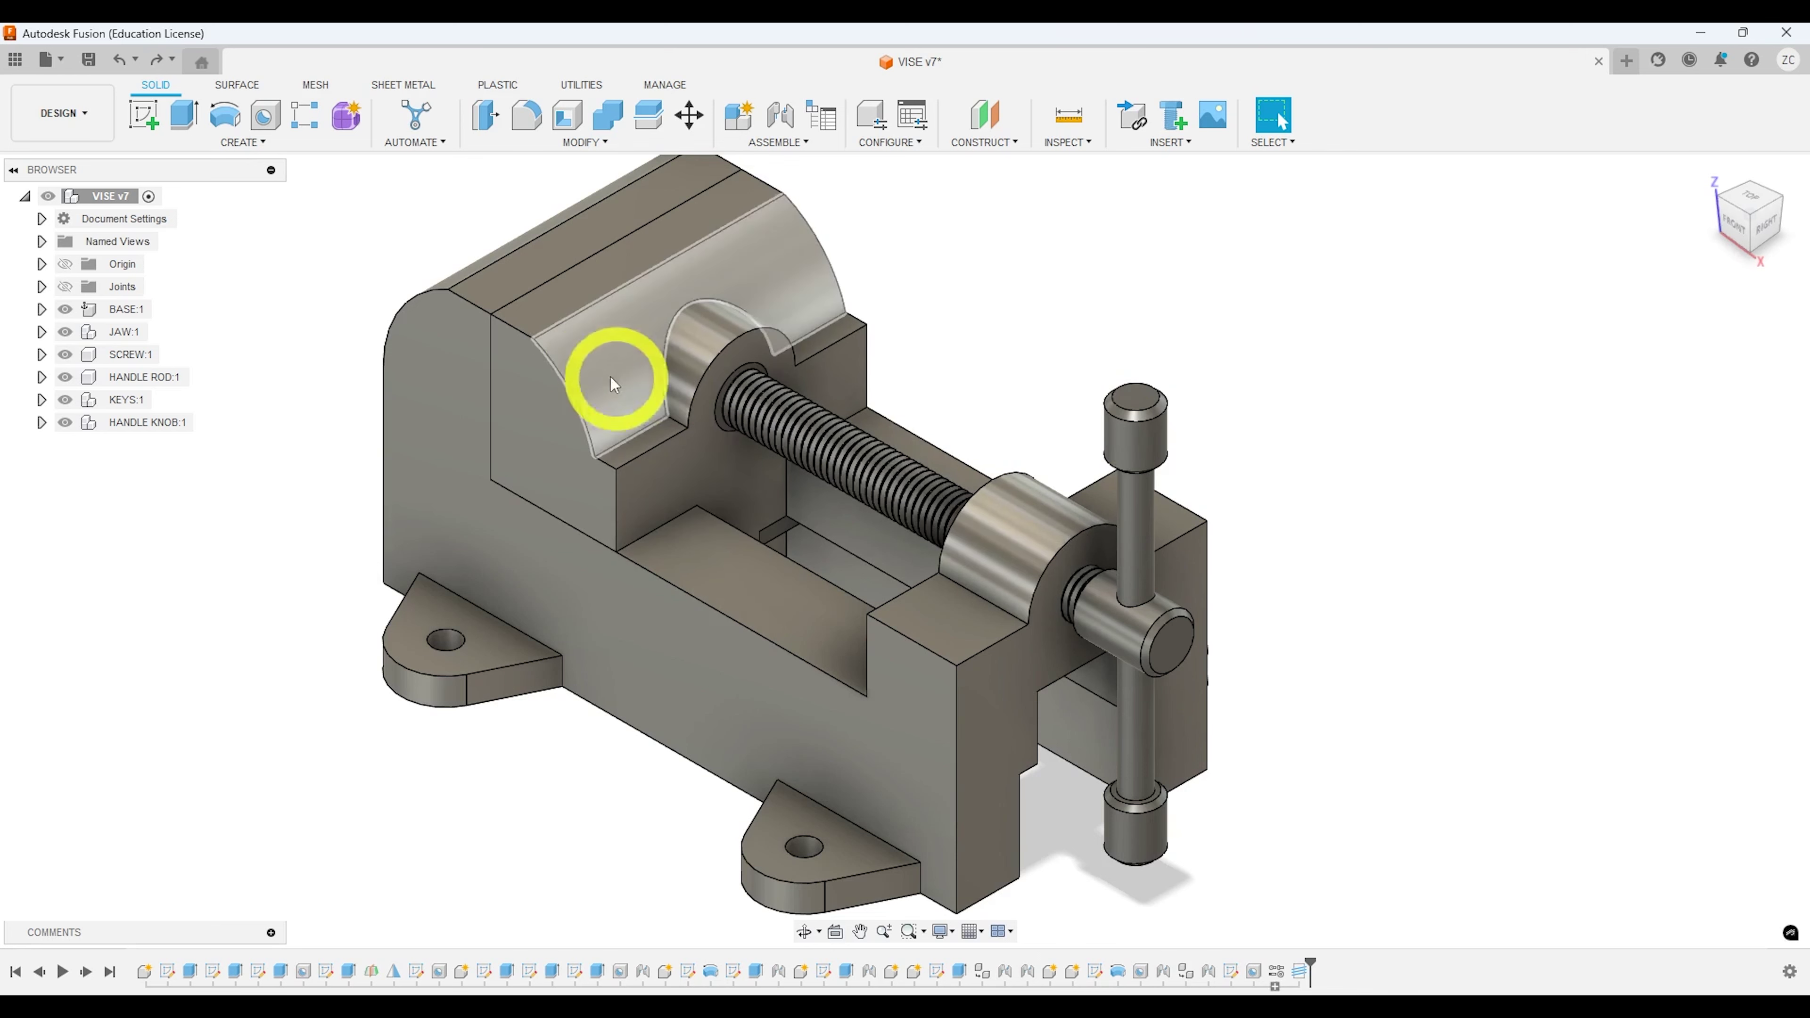
click(81, 311)
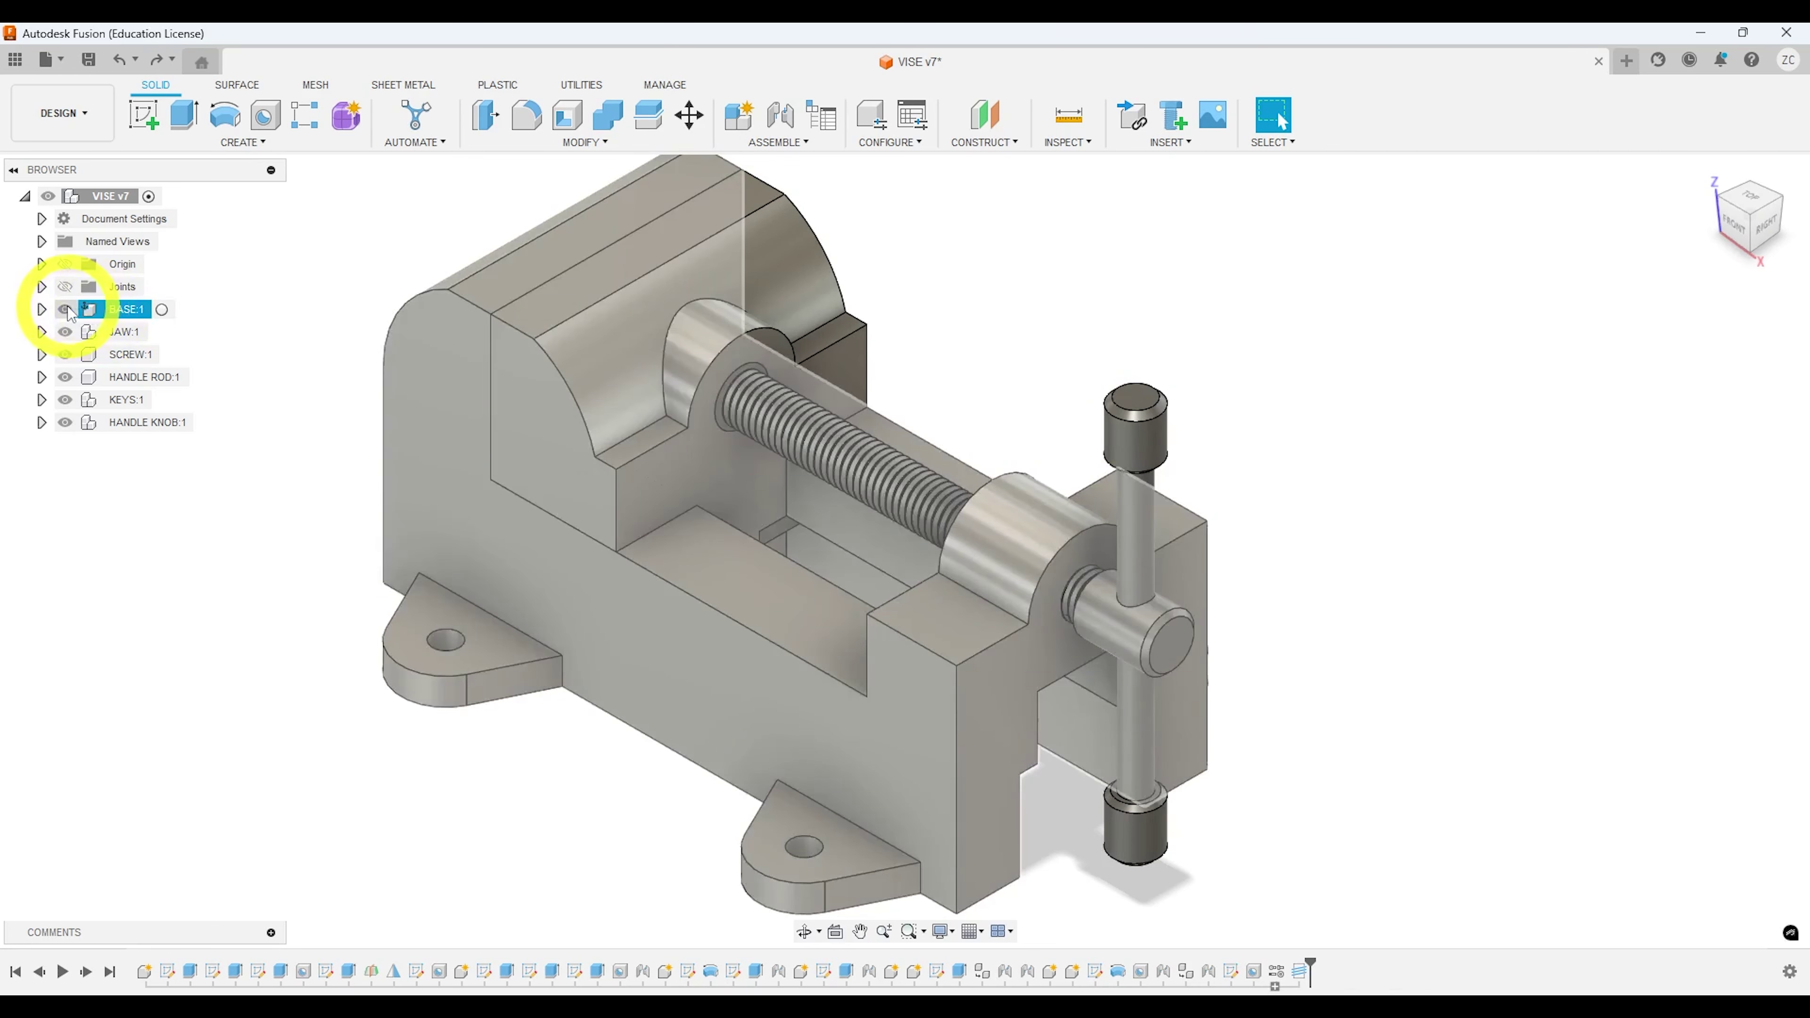
click(66, 309)
scroll(463, 463, up, 4)
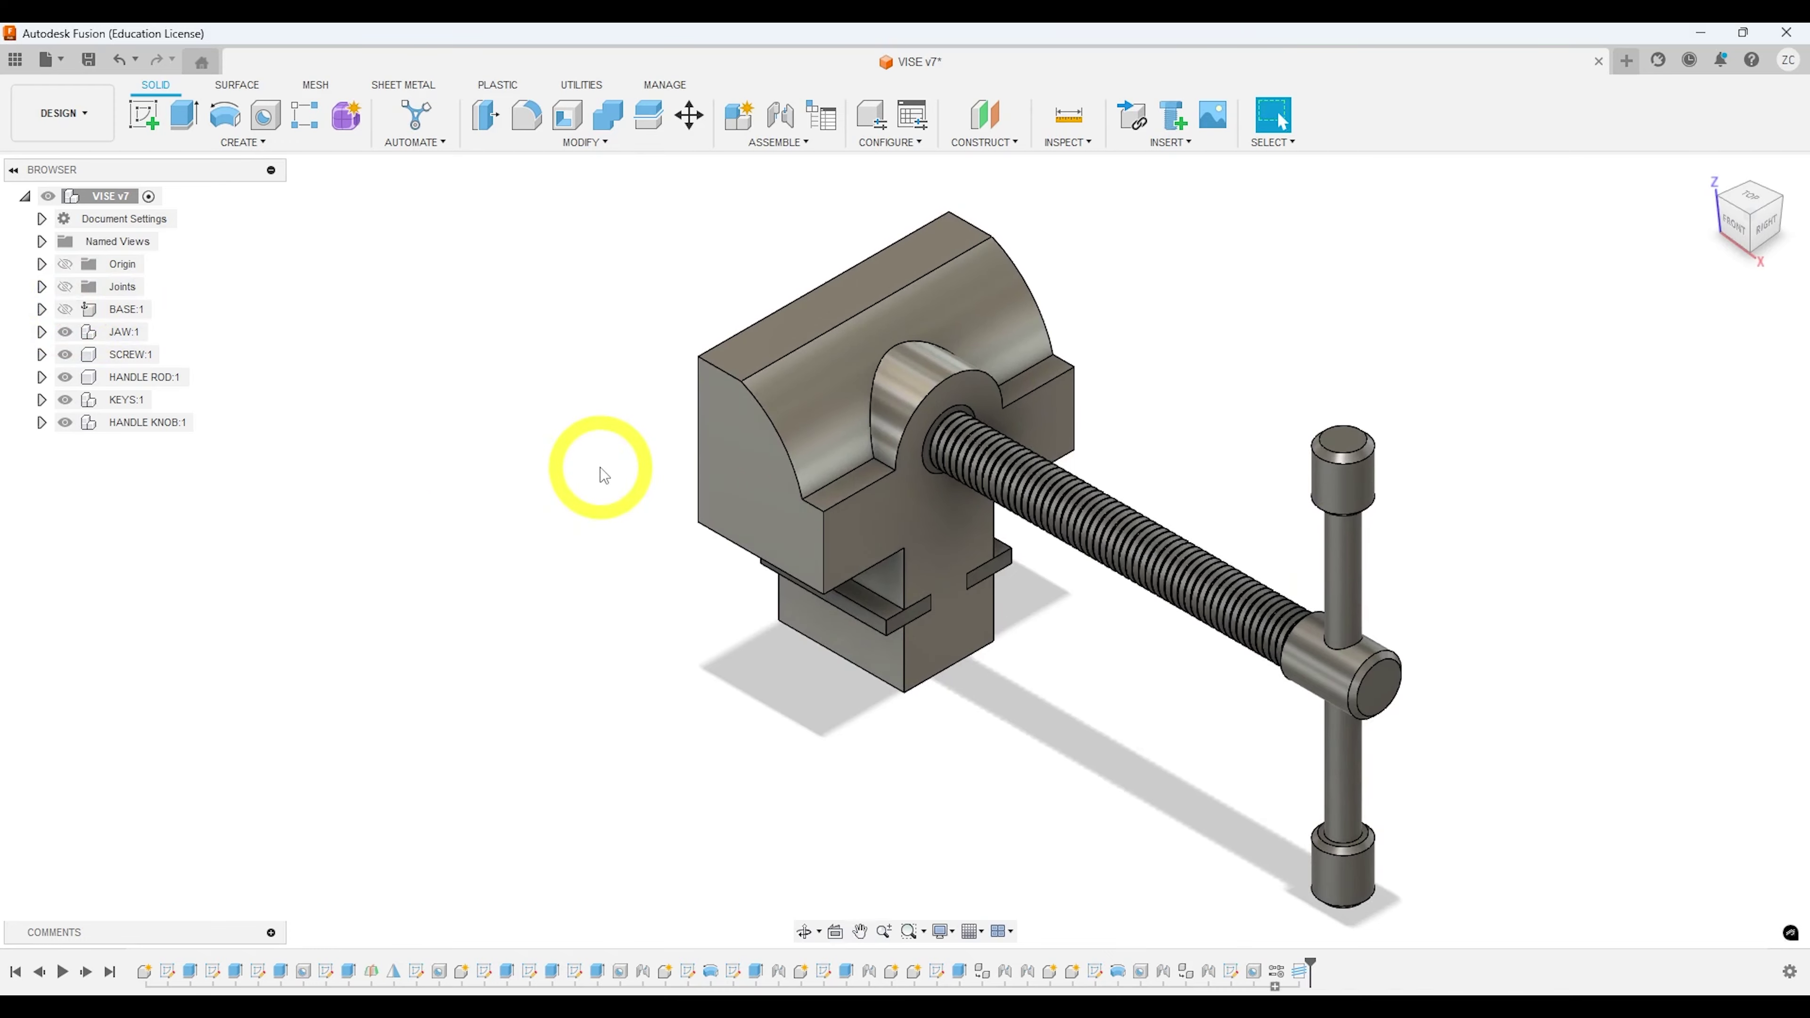
shift+middle_drag(602, 471, 712, 454)
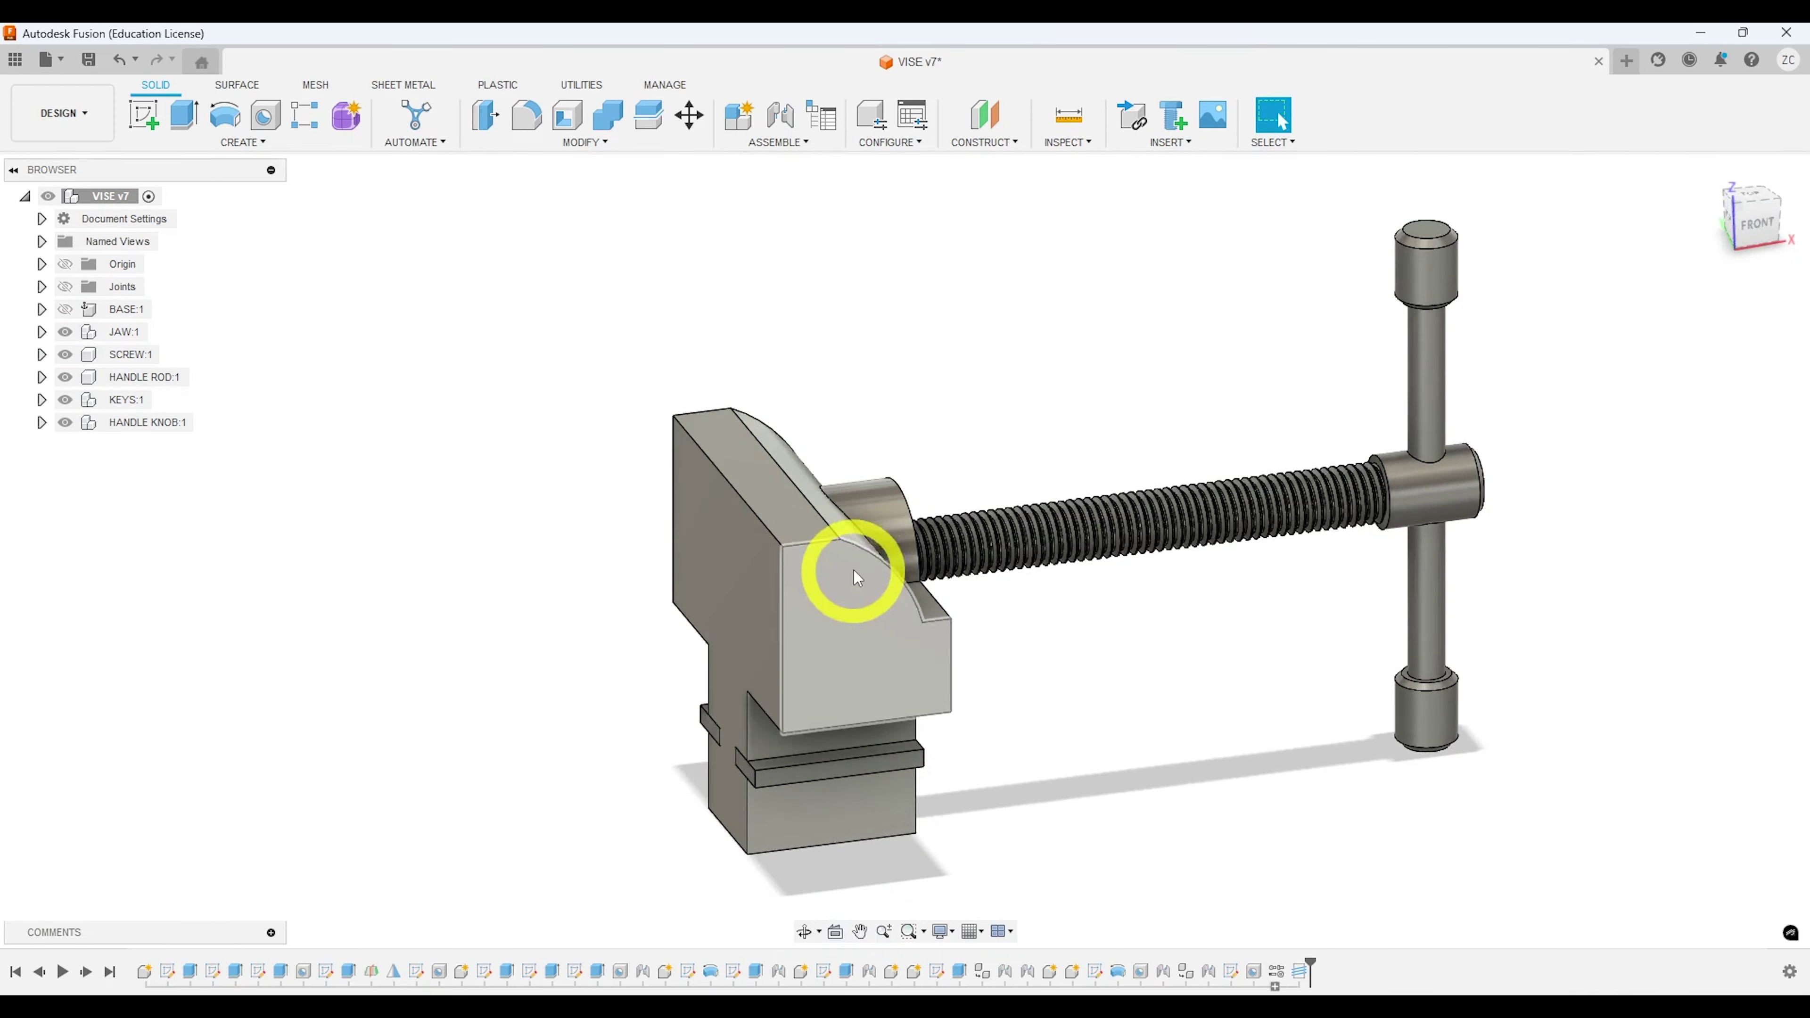
shift+middle_drag(855, 570, 836, 538)
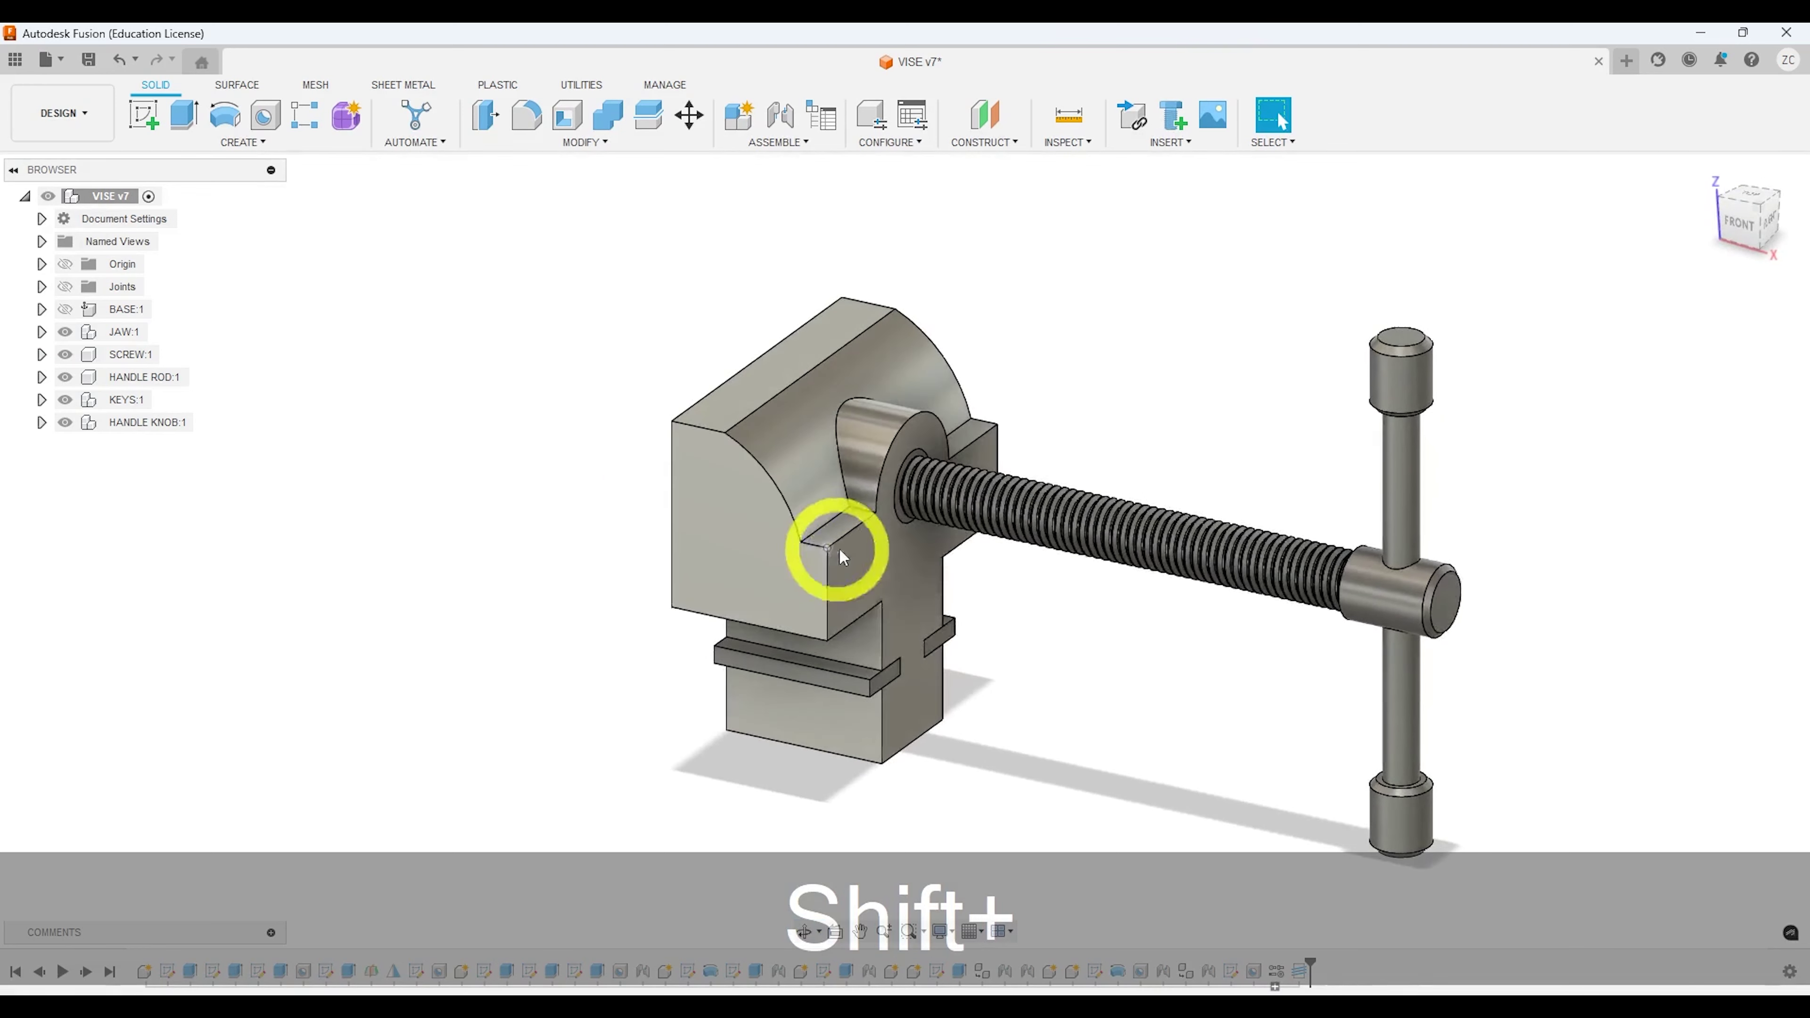
shift+middle_drag(854, 473, 794, 549)
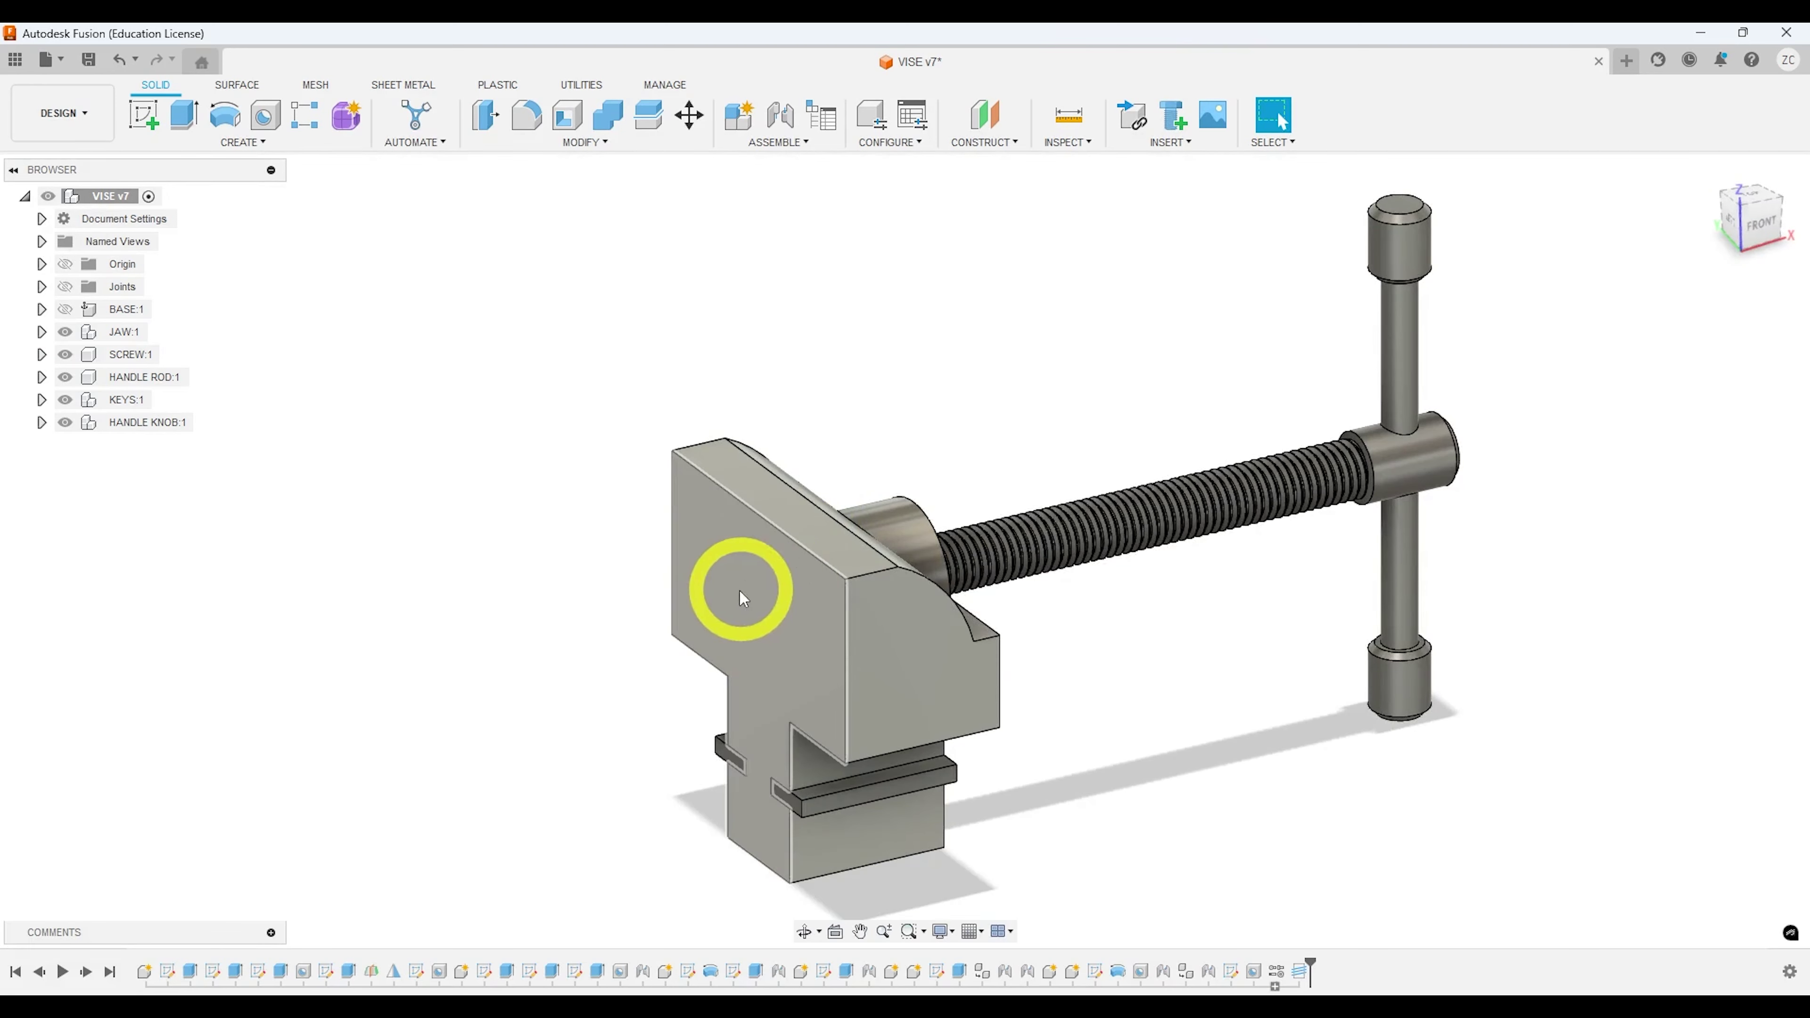
mouse_move(737, 599)
mouse_down()
mouse_move(861, 606)
mouse_move(1001, 552)
mouse_move(772, 599)
mouse_move(778, 576)
mouse_move(785, 635)
mouse_move(767, 588)
mouse_move(1080, 518)
mouse_move(868, 631)
mouse_up()
shift+middle_drag(866, 626, 1005, 634)
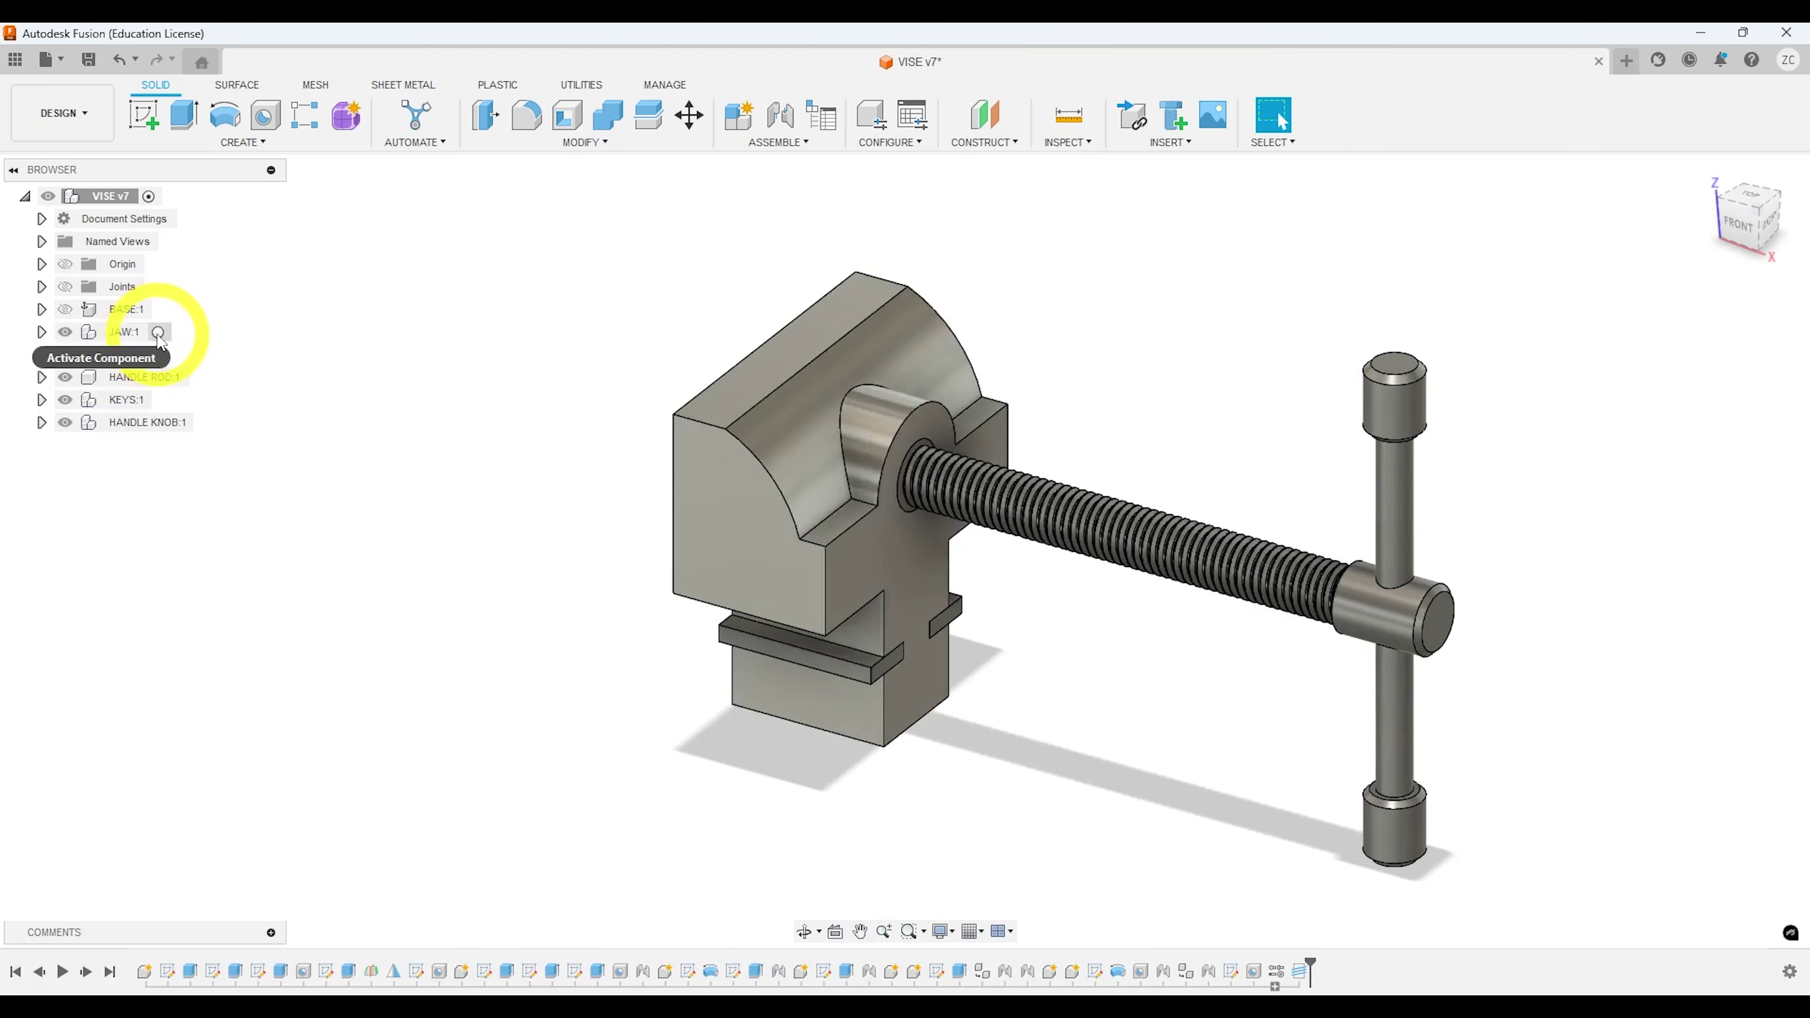
Step: Activate the JAW component and edit its screw hole to a 0.625 in diameter passing fully through the jaw
click(159, 333)
click(416, 485)
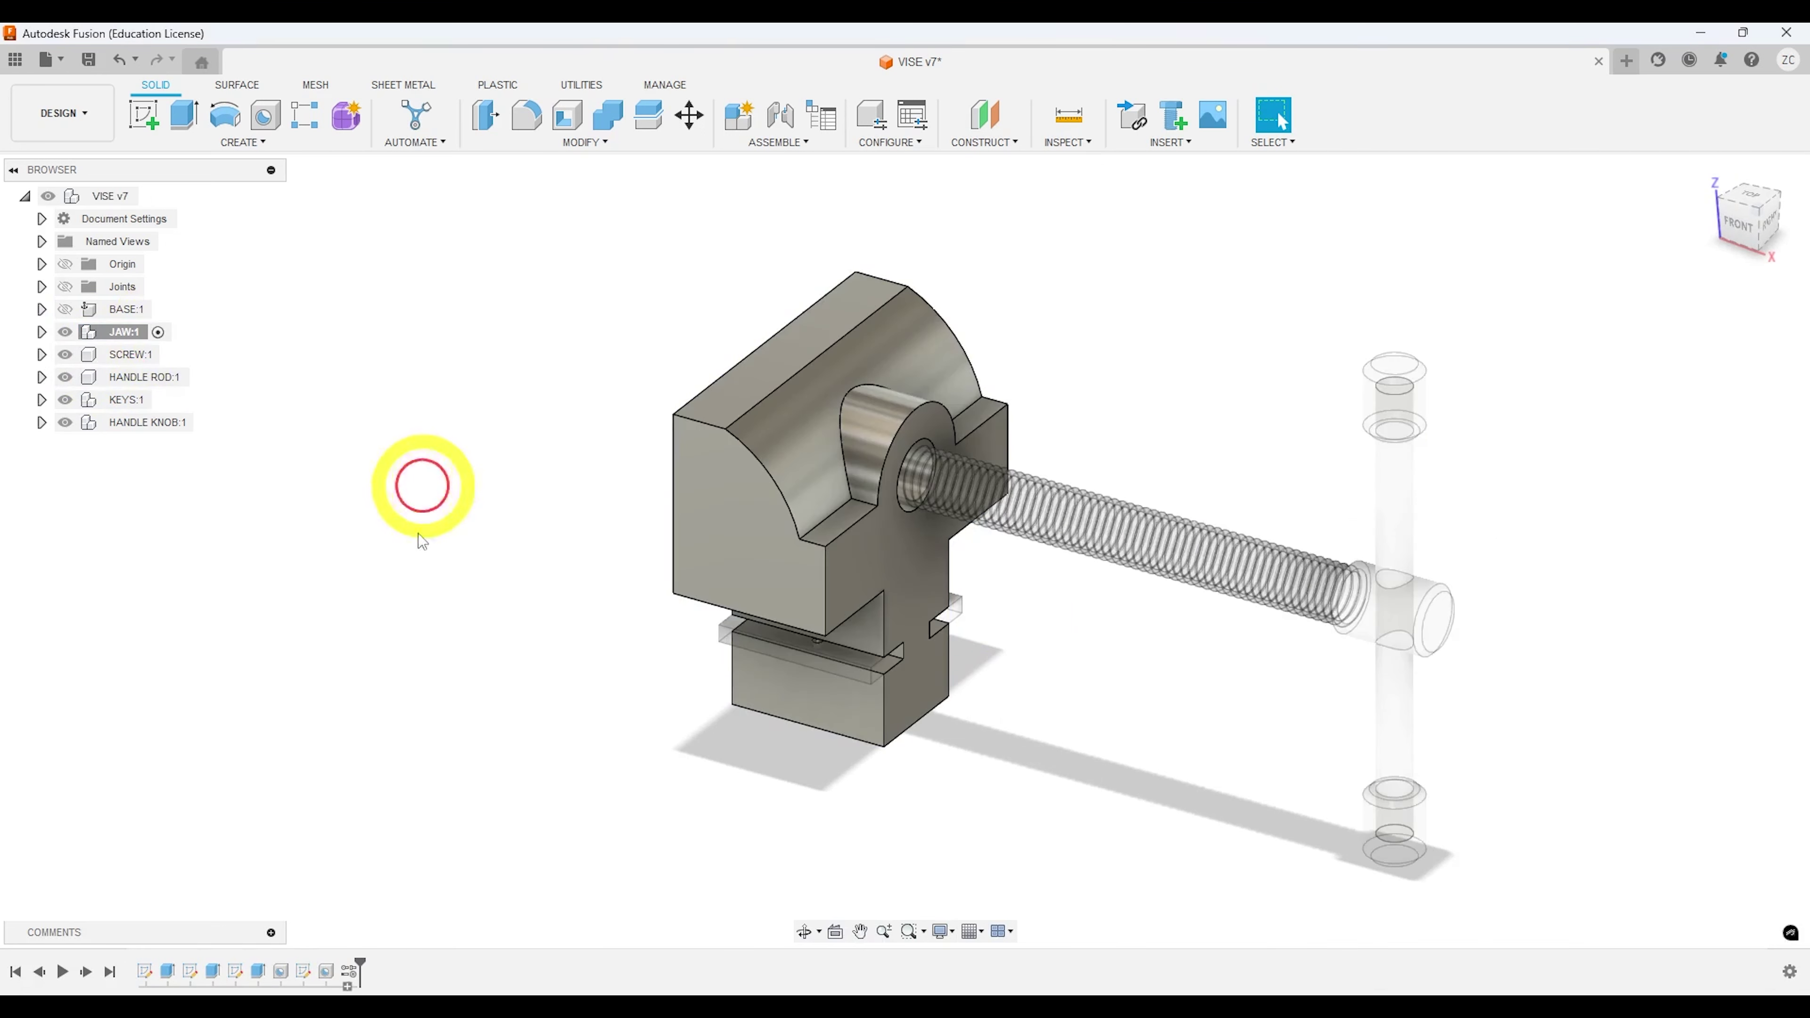
click(281, 976)
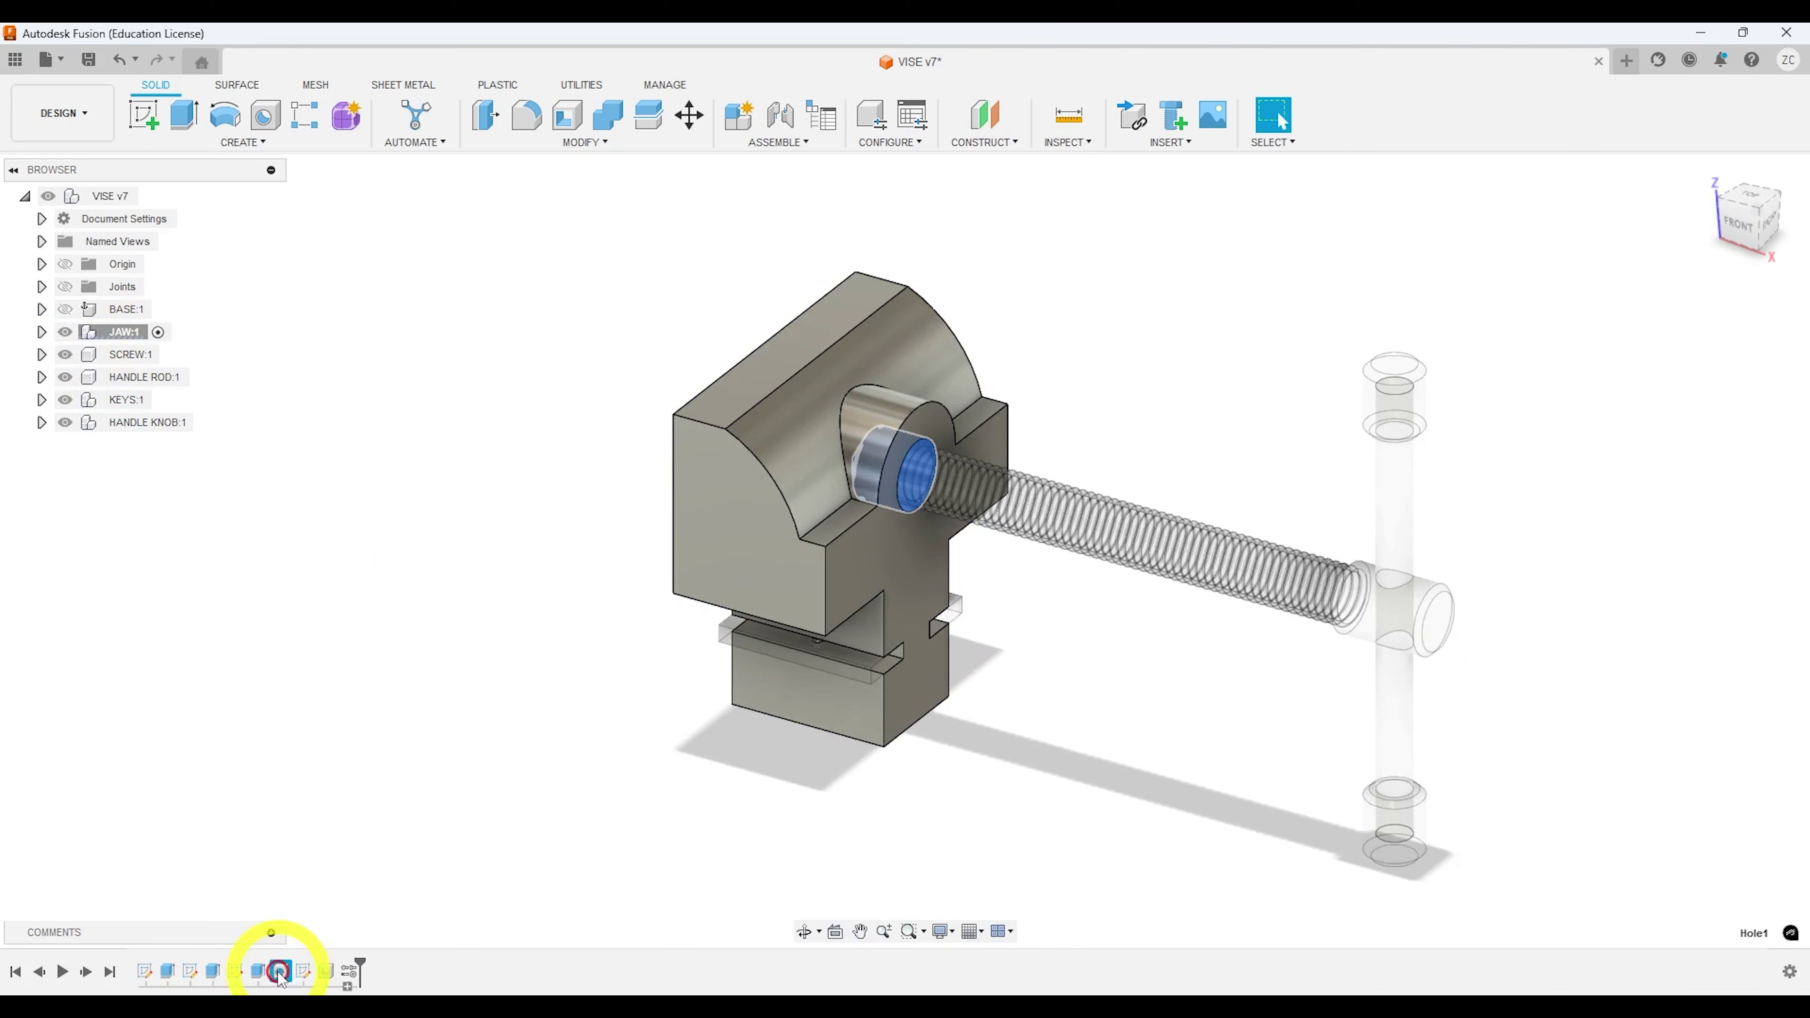
click(563, 843)
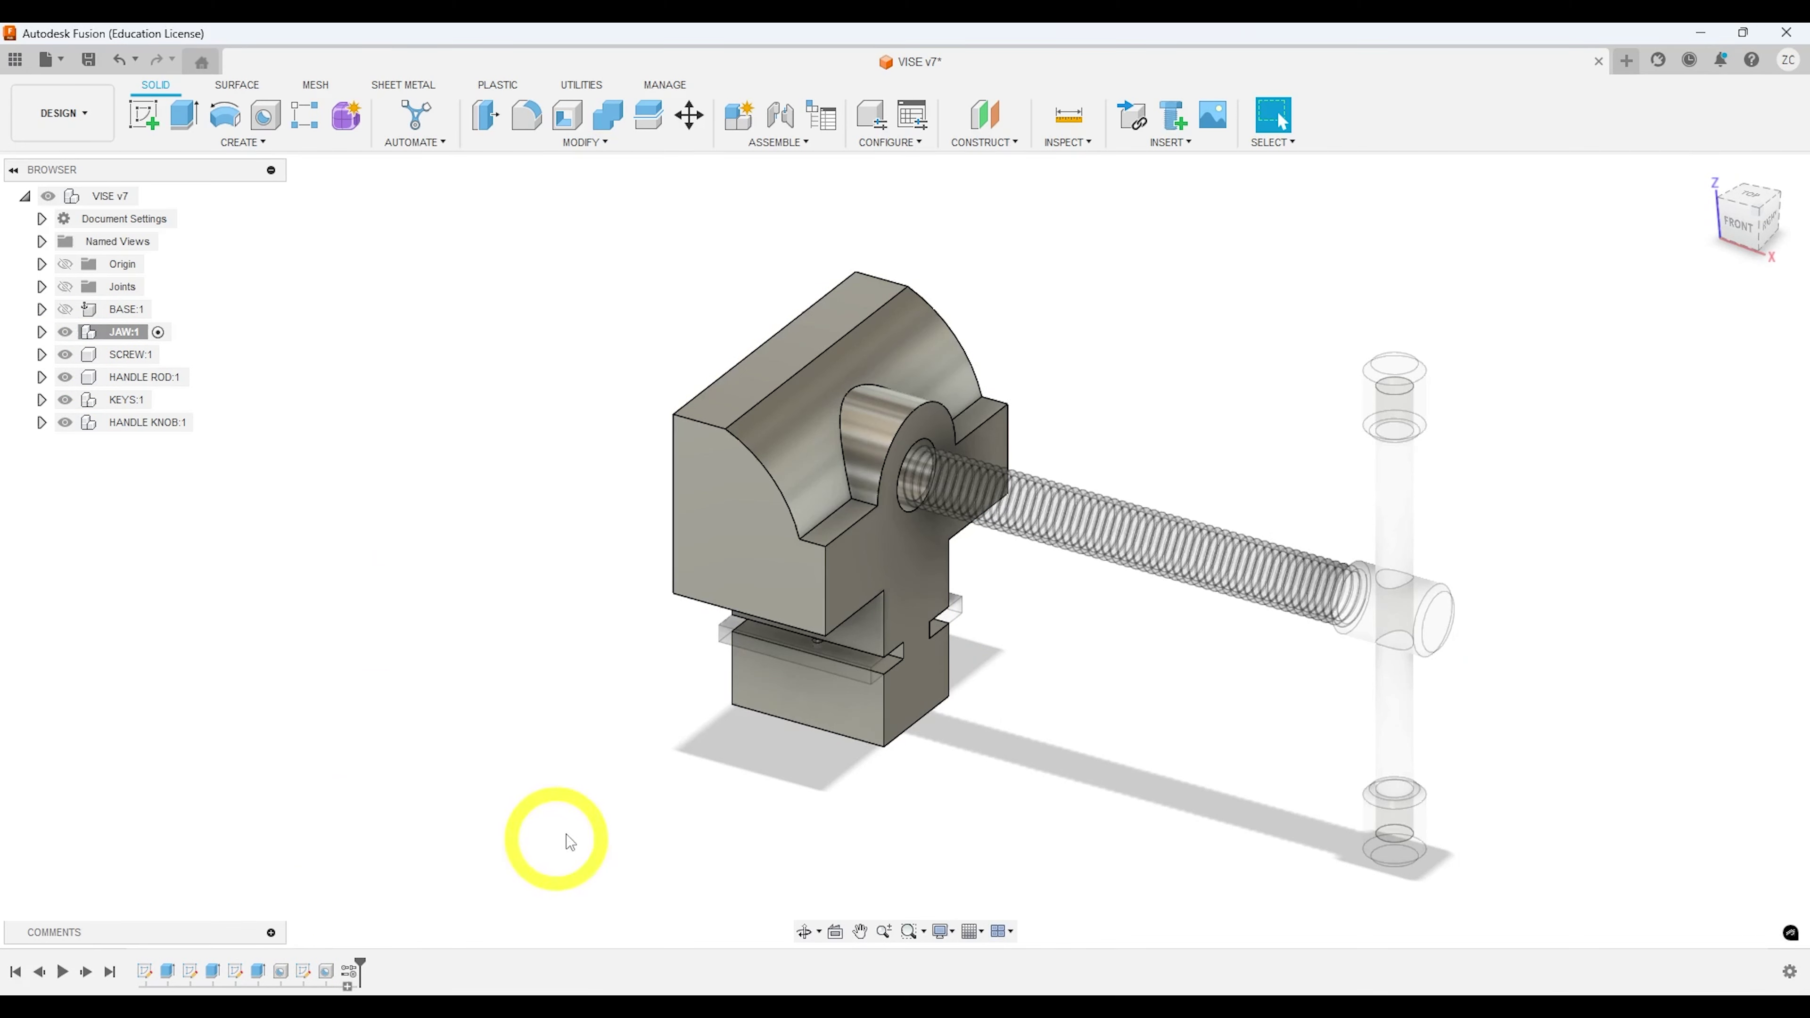
double_click(283, 973)
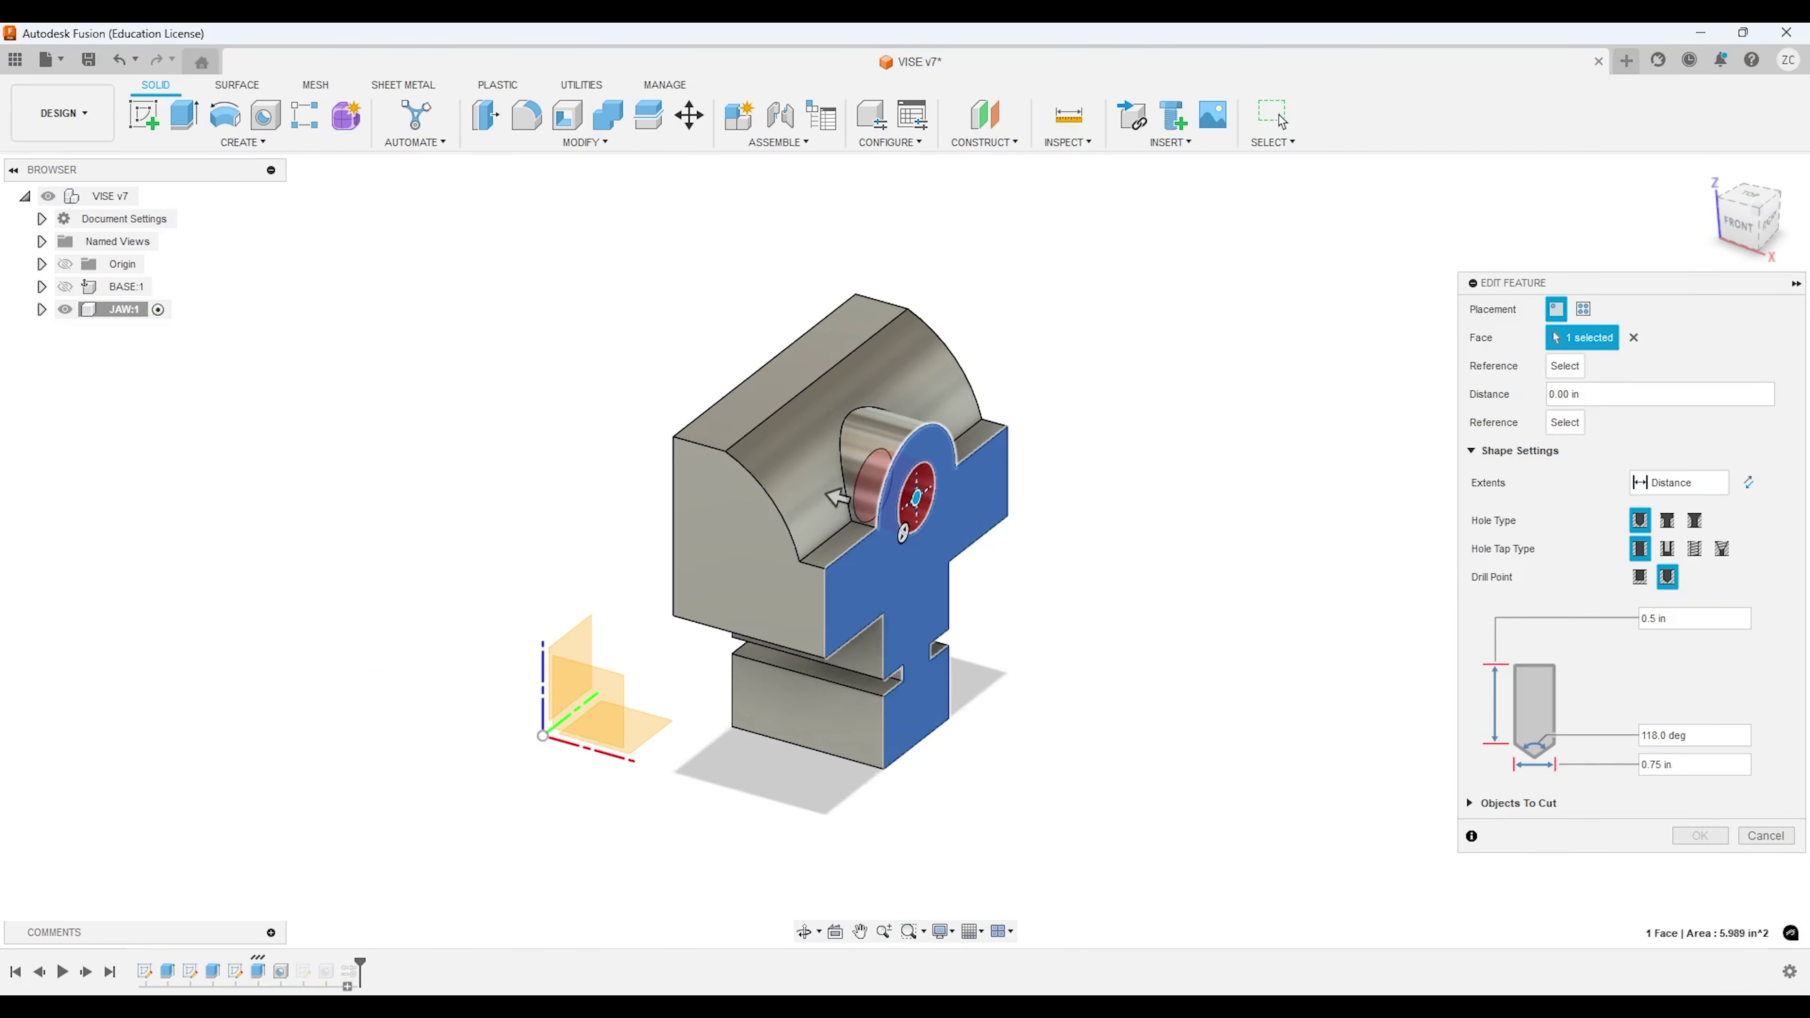
click(1689, 767)
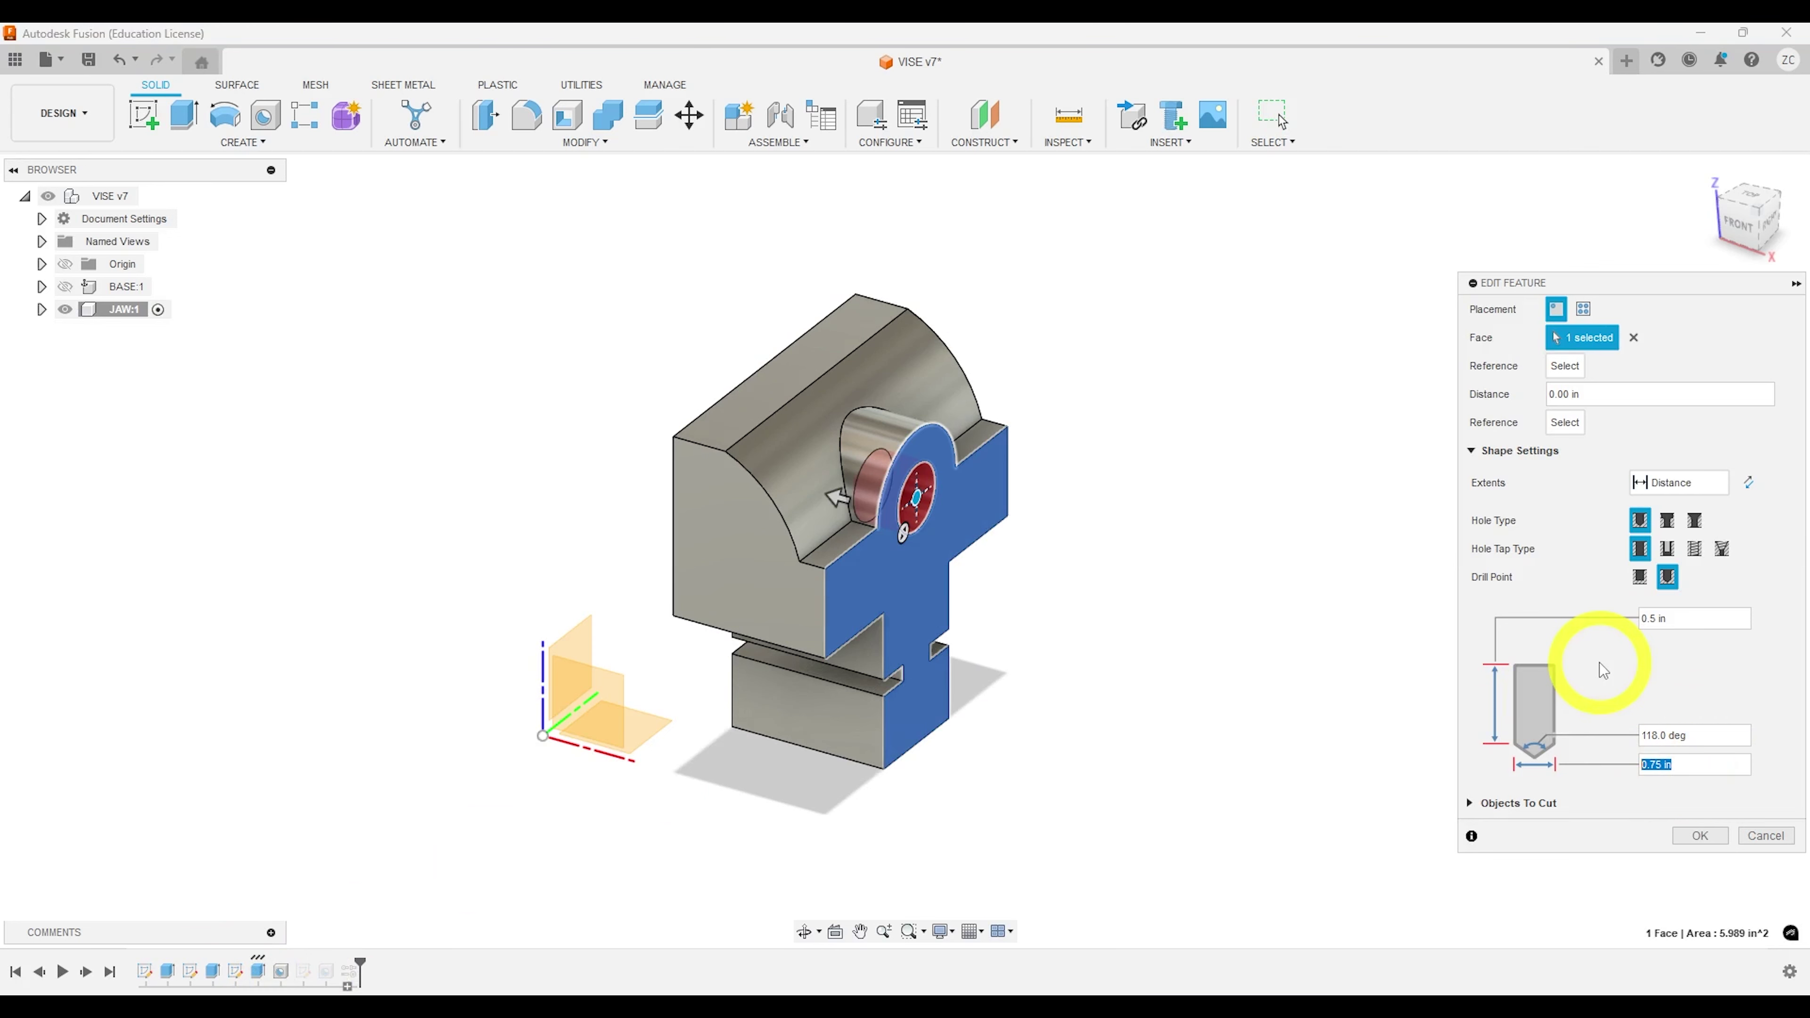
text(.625)
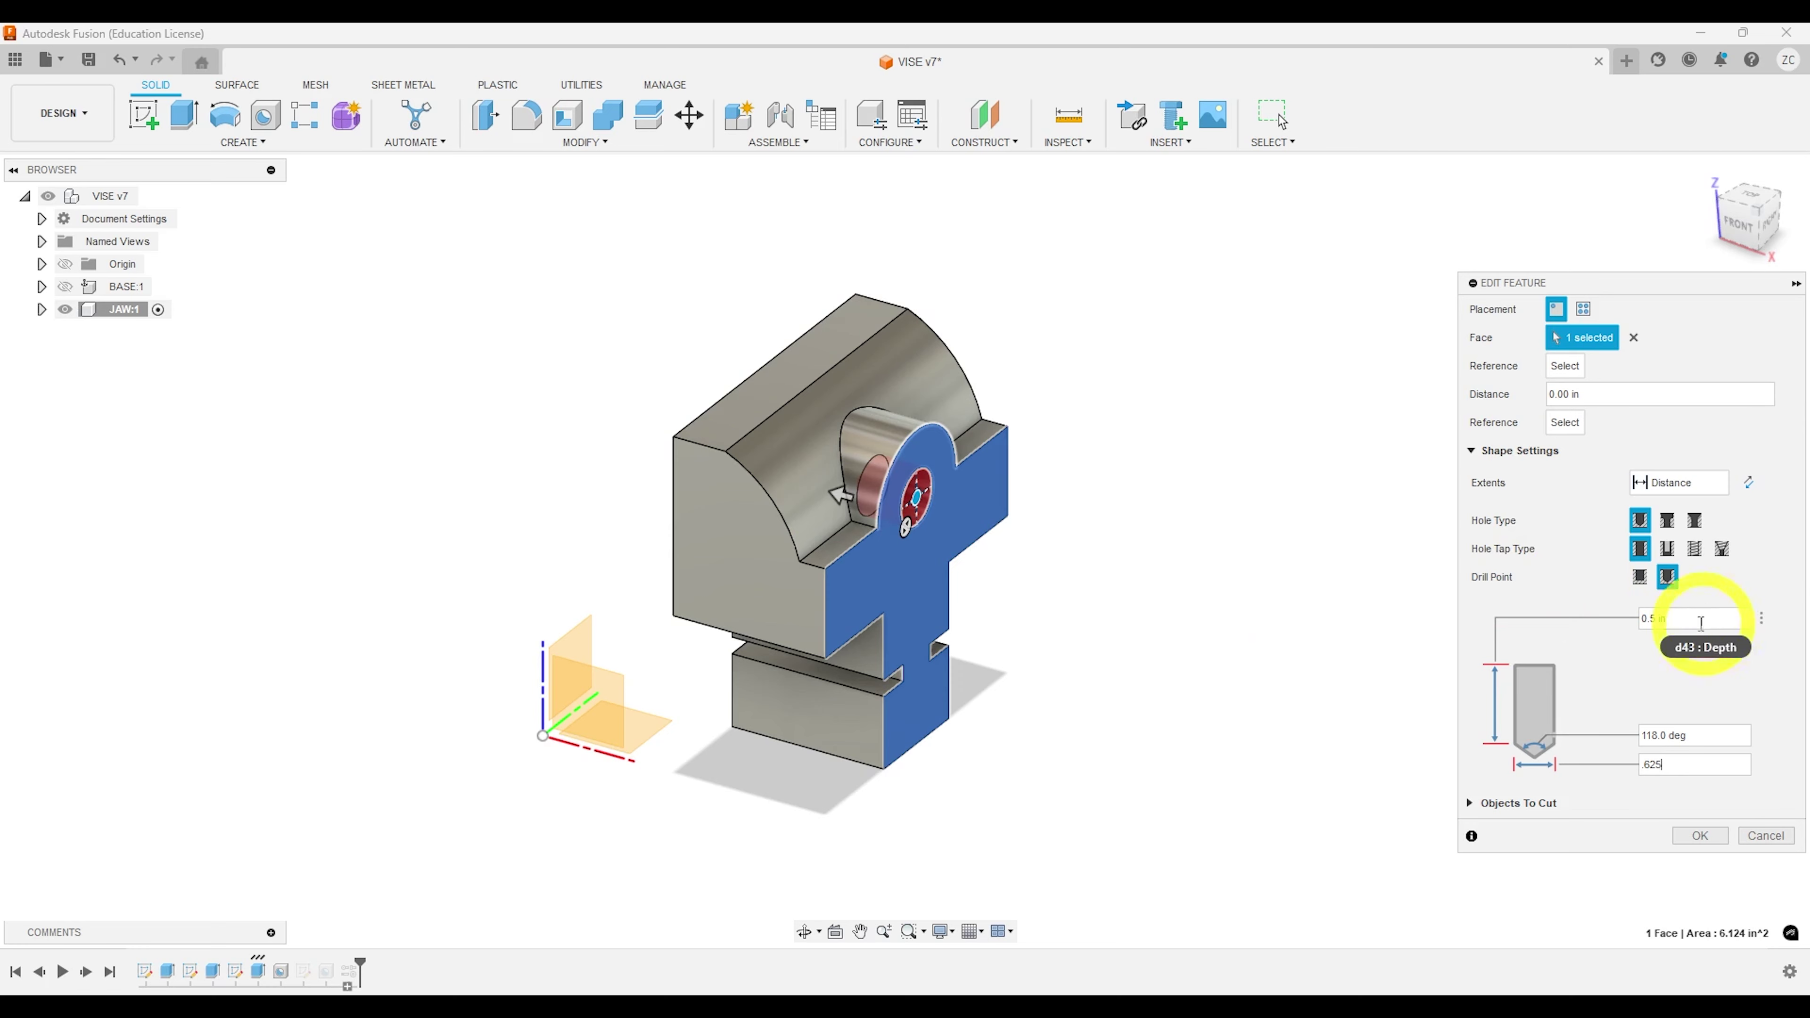
click(1668, 547)
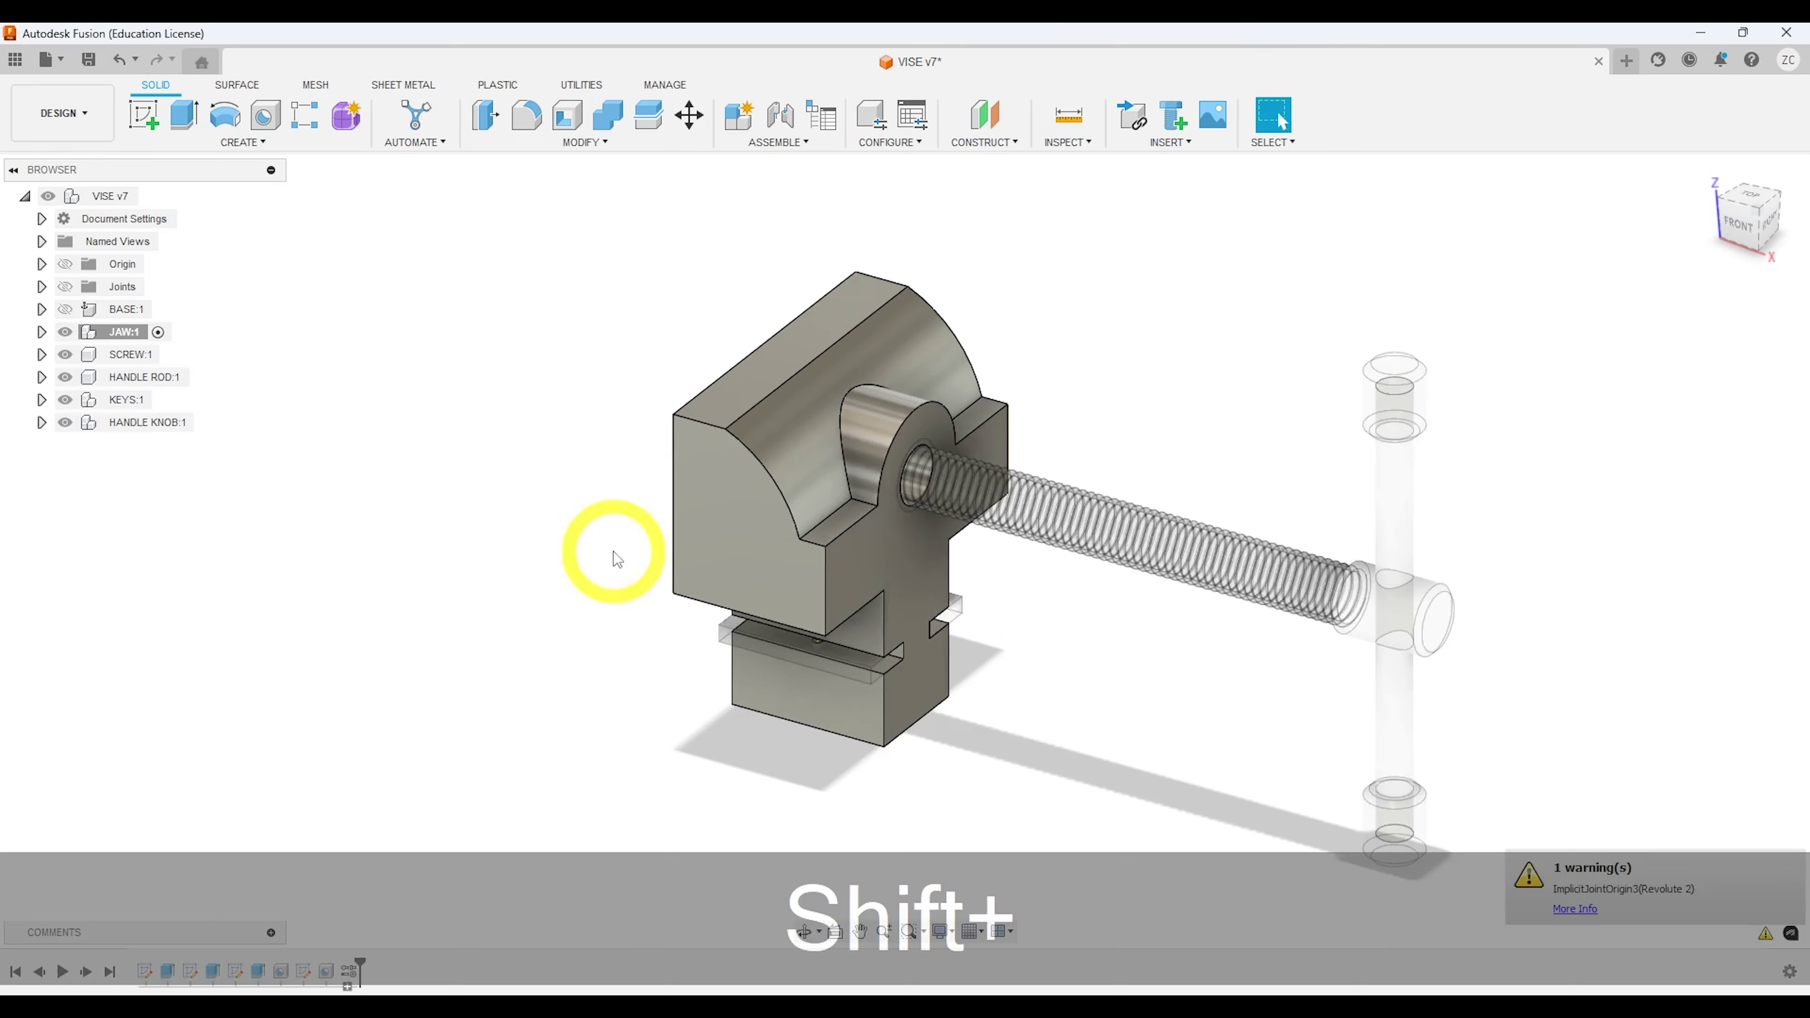
Step: Add a simple hole, 1 in deep and 1 in diameter, on the jaw's flat back face, concentric with the existing screw hole
shift+middle_drag(606, 554, 1168, 728)
scroll(719, 627, up, 3)
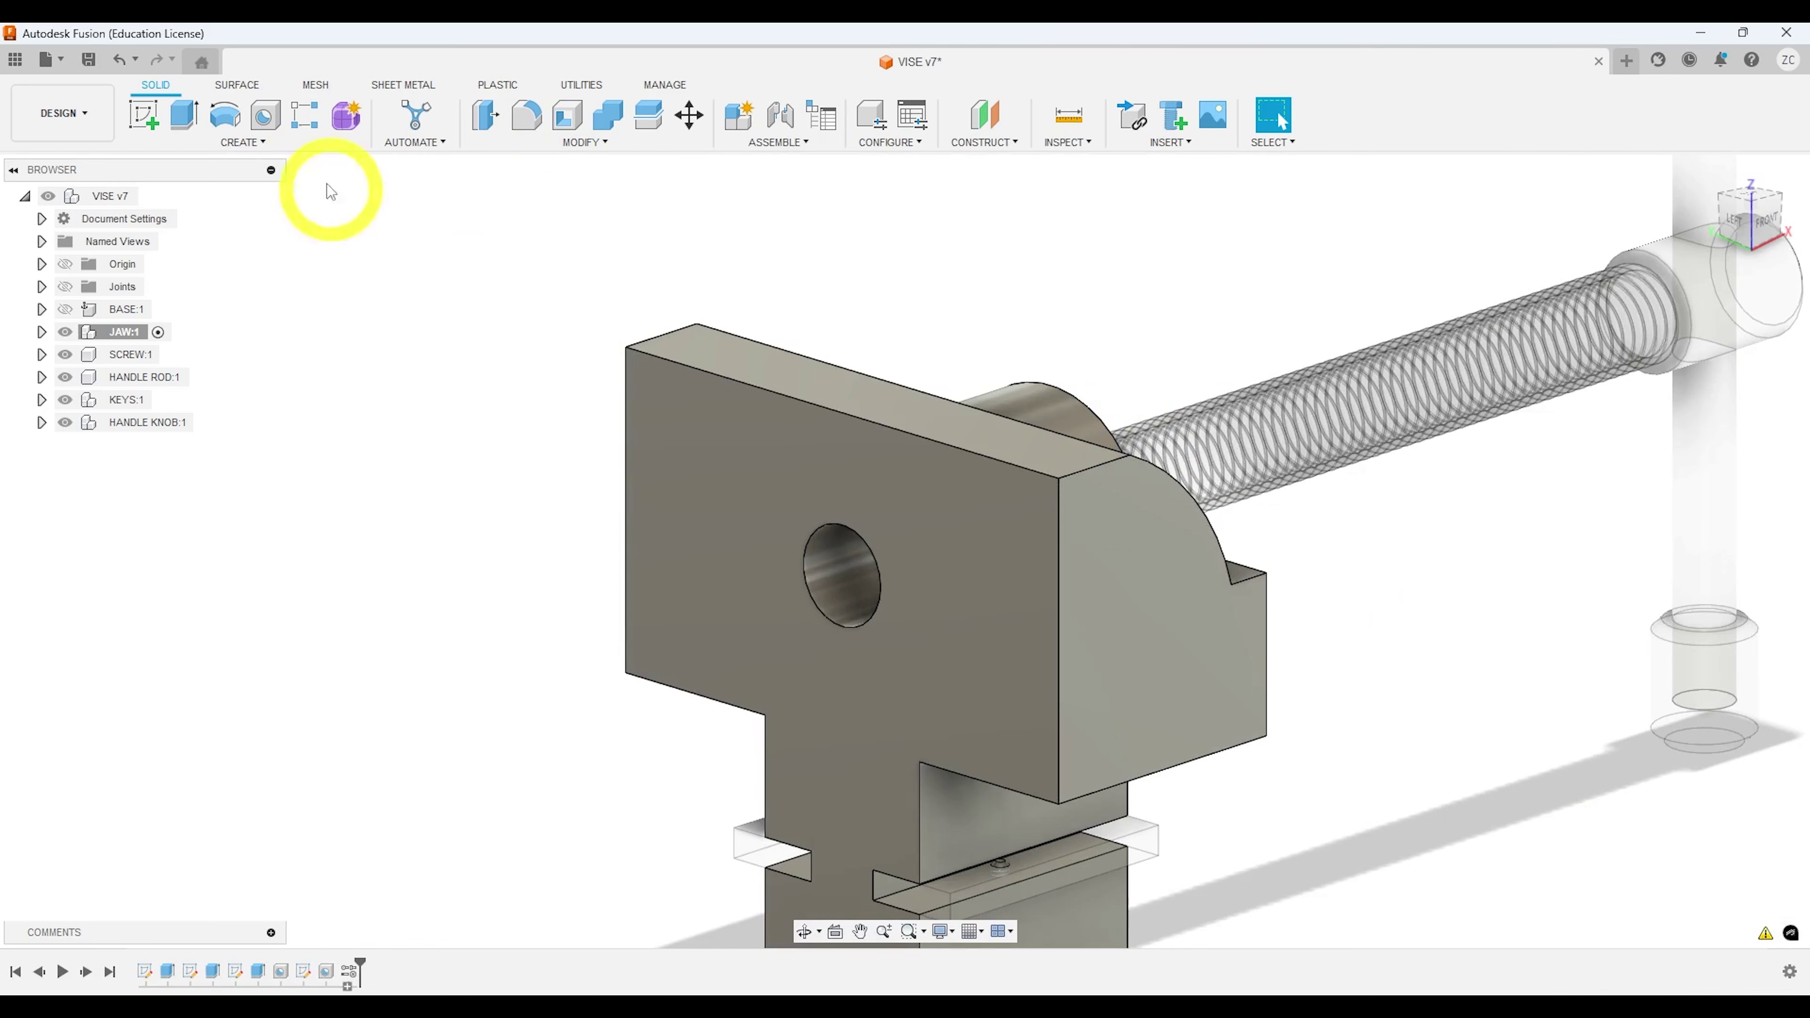
click(265, 116)
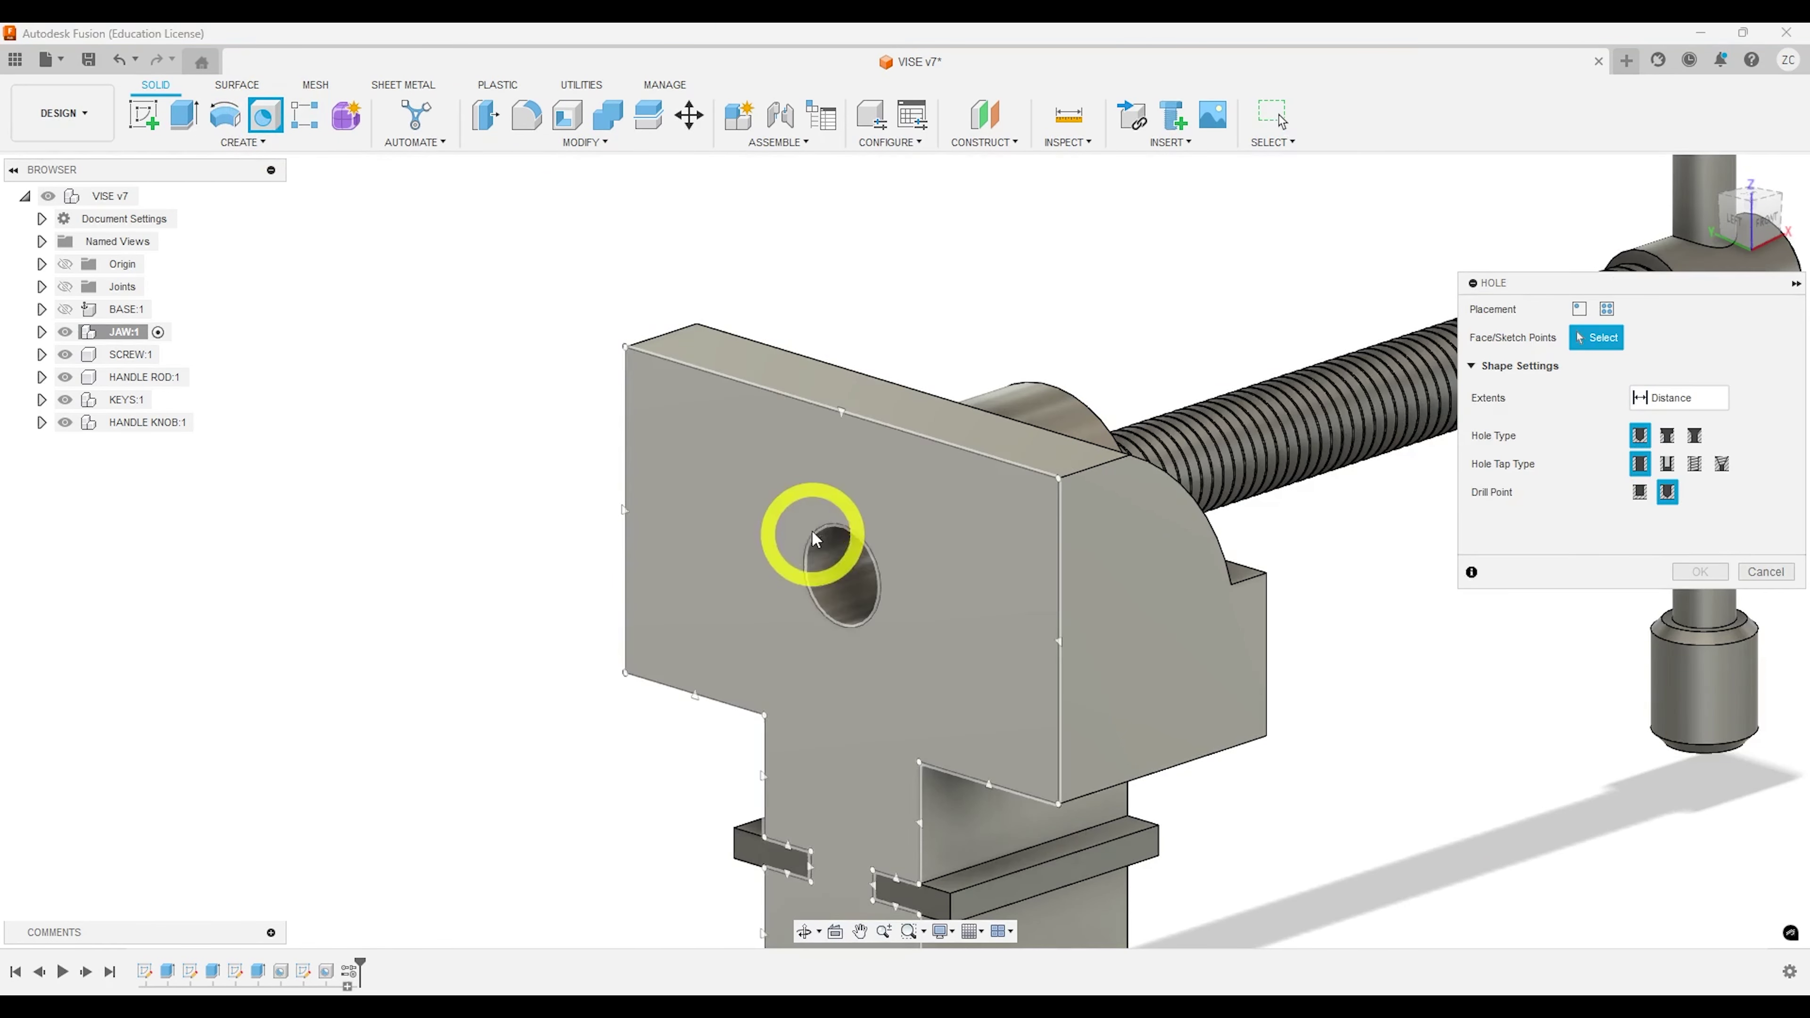
click(804, 518)
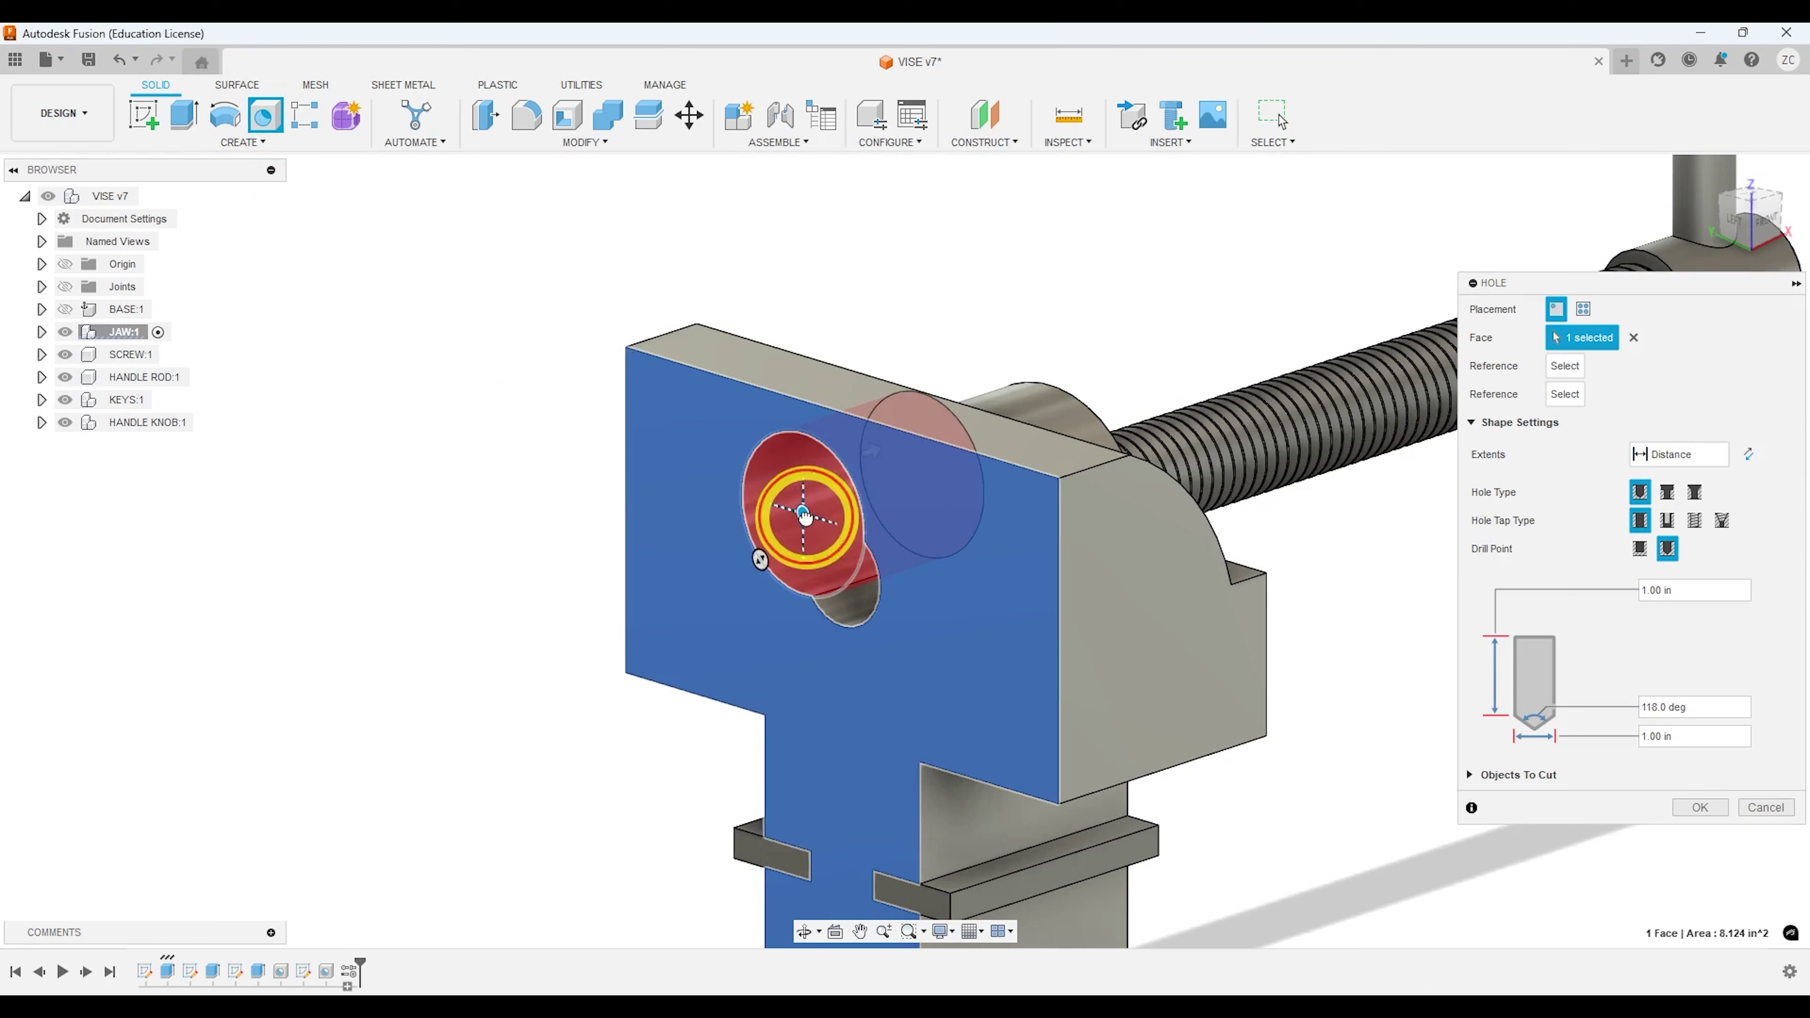
drag(824, 563, 846, 584)
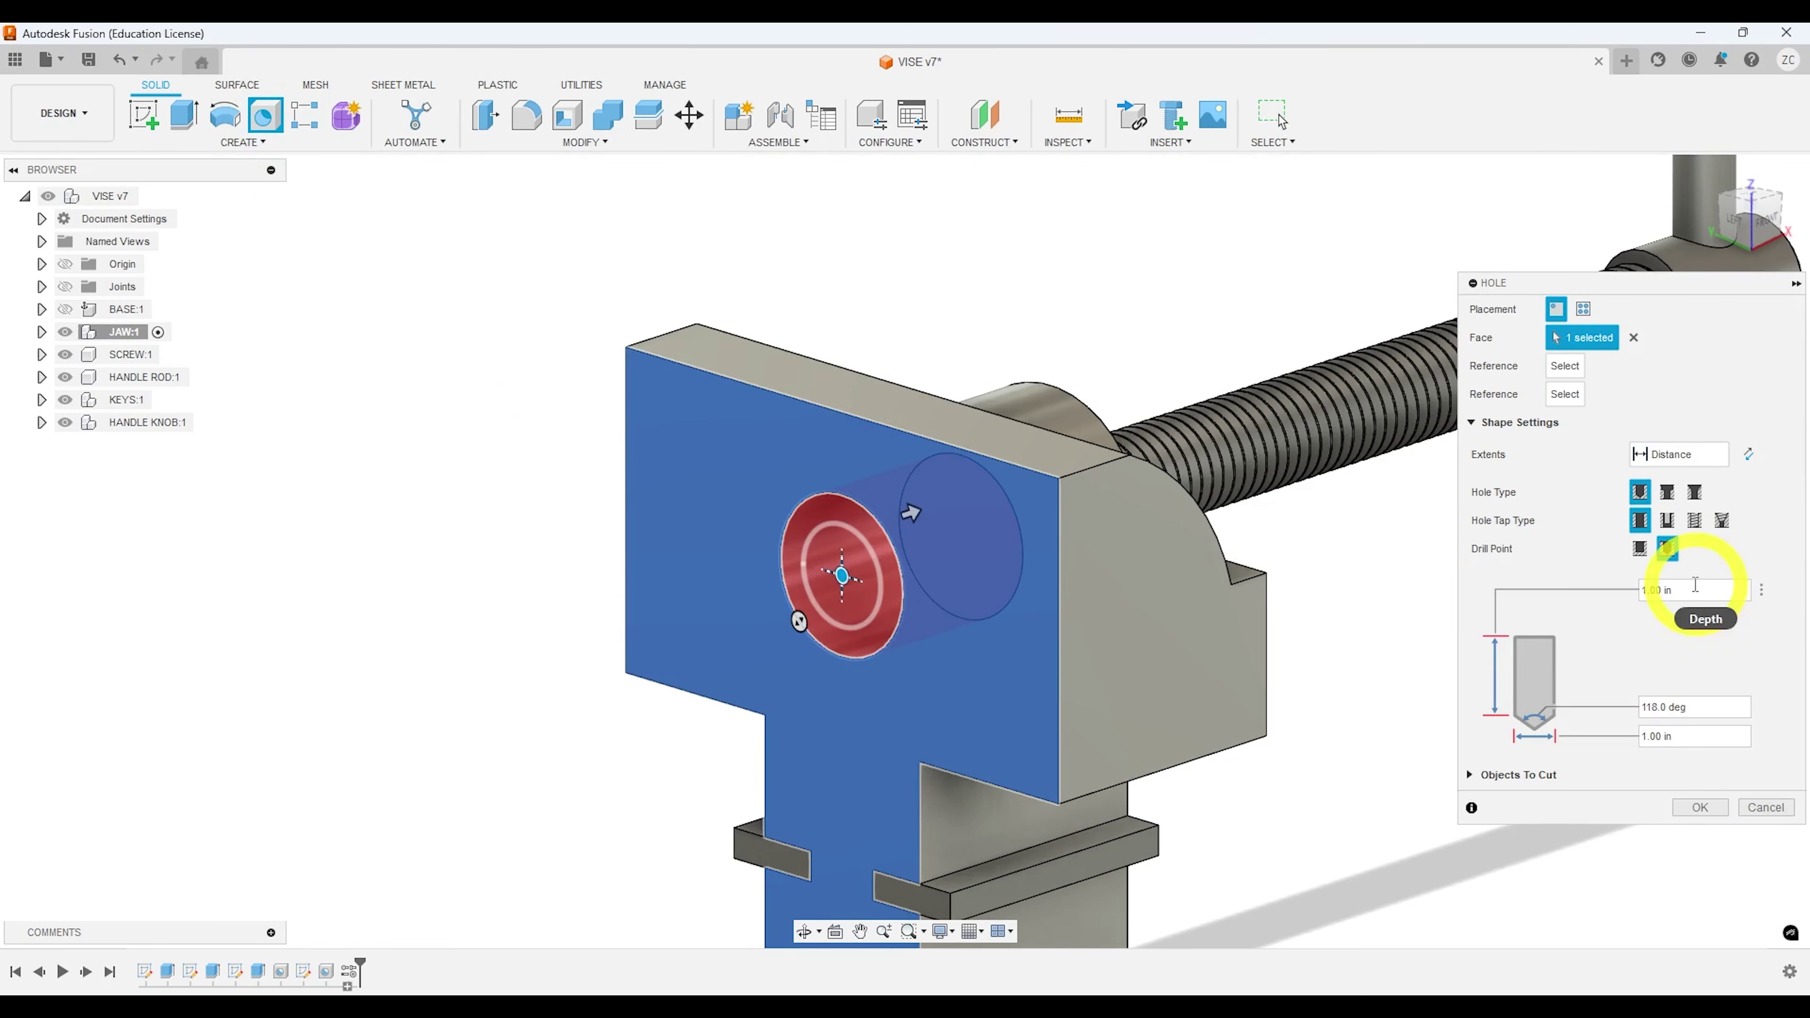
text(1)
key(Tab)
key(Tab)
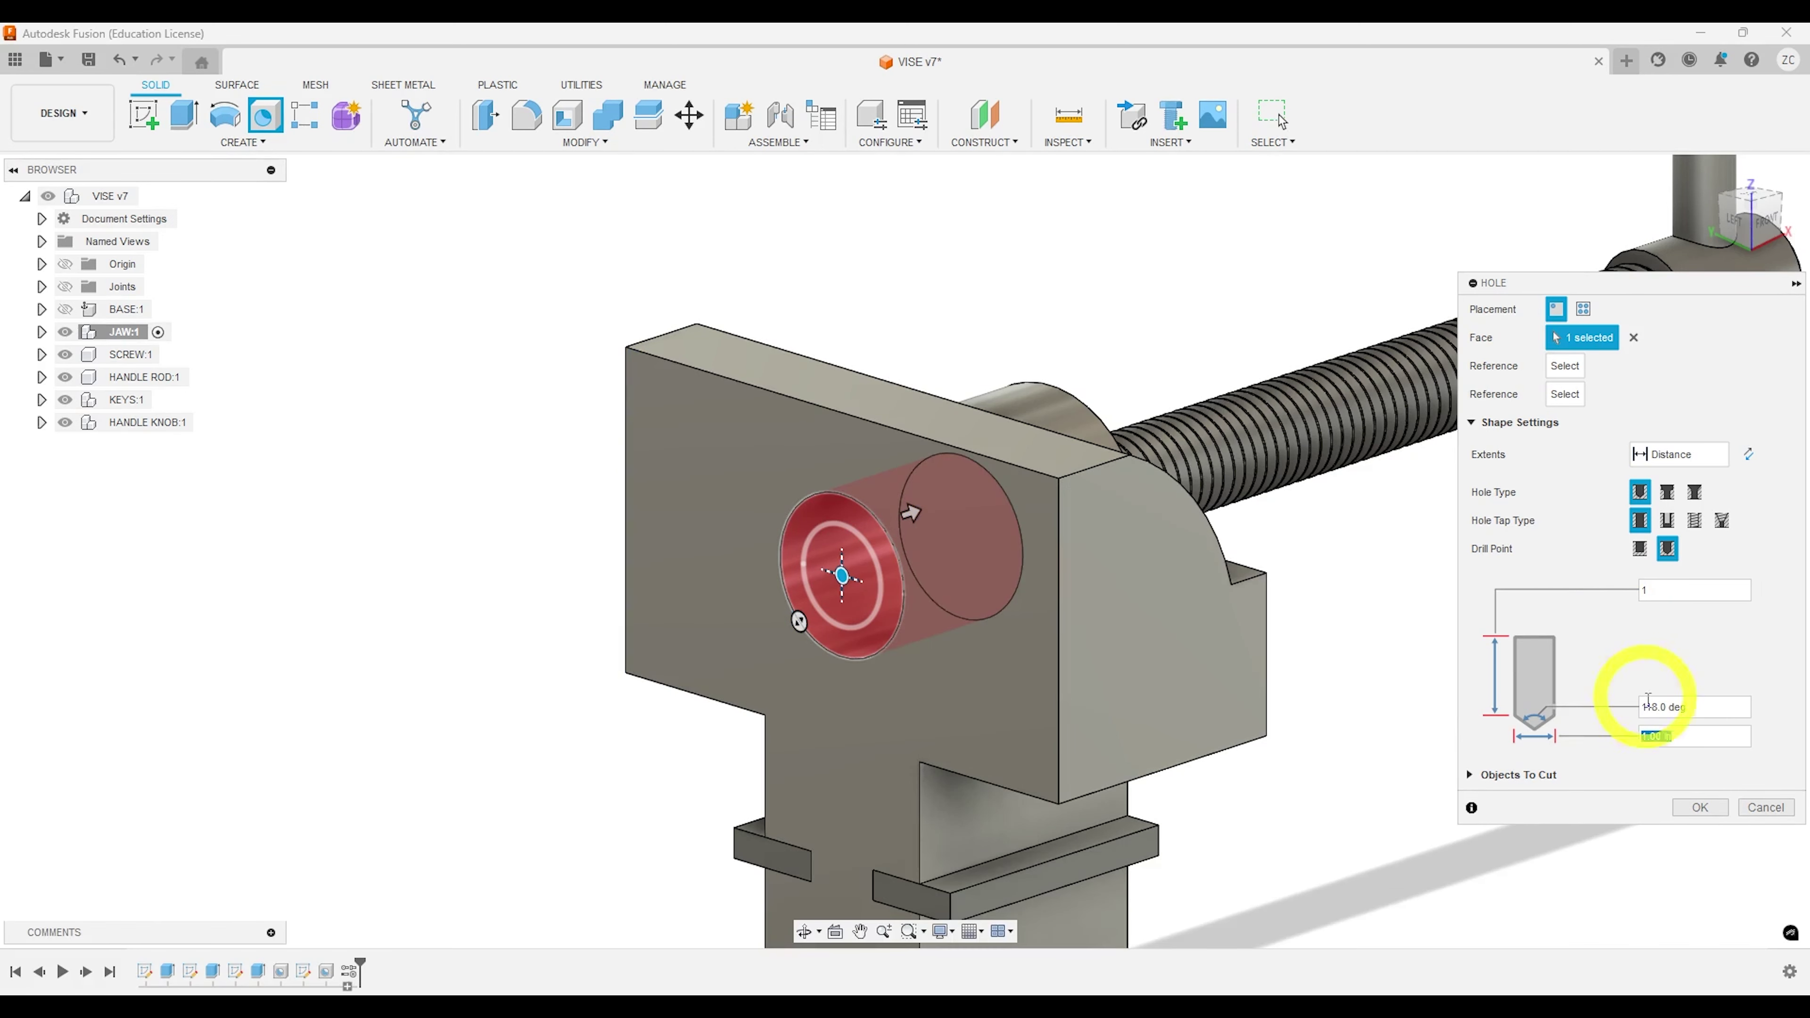
click(1698, 807)
Step: Edit the new back-face hole to use a flat drill point, cutting only the JAW body
shift+middle_drag(606, 513, 786, 589)
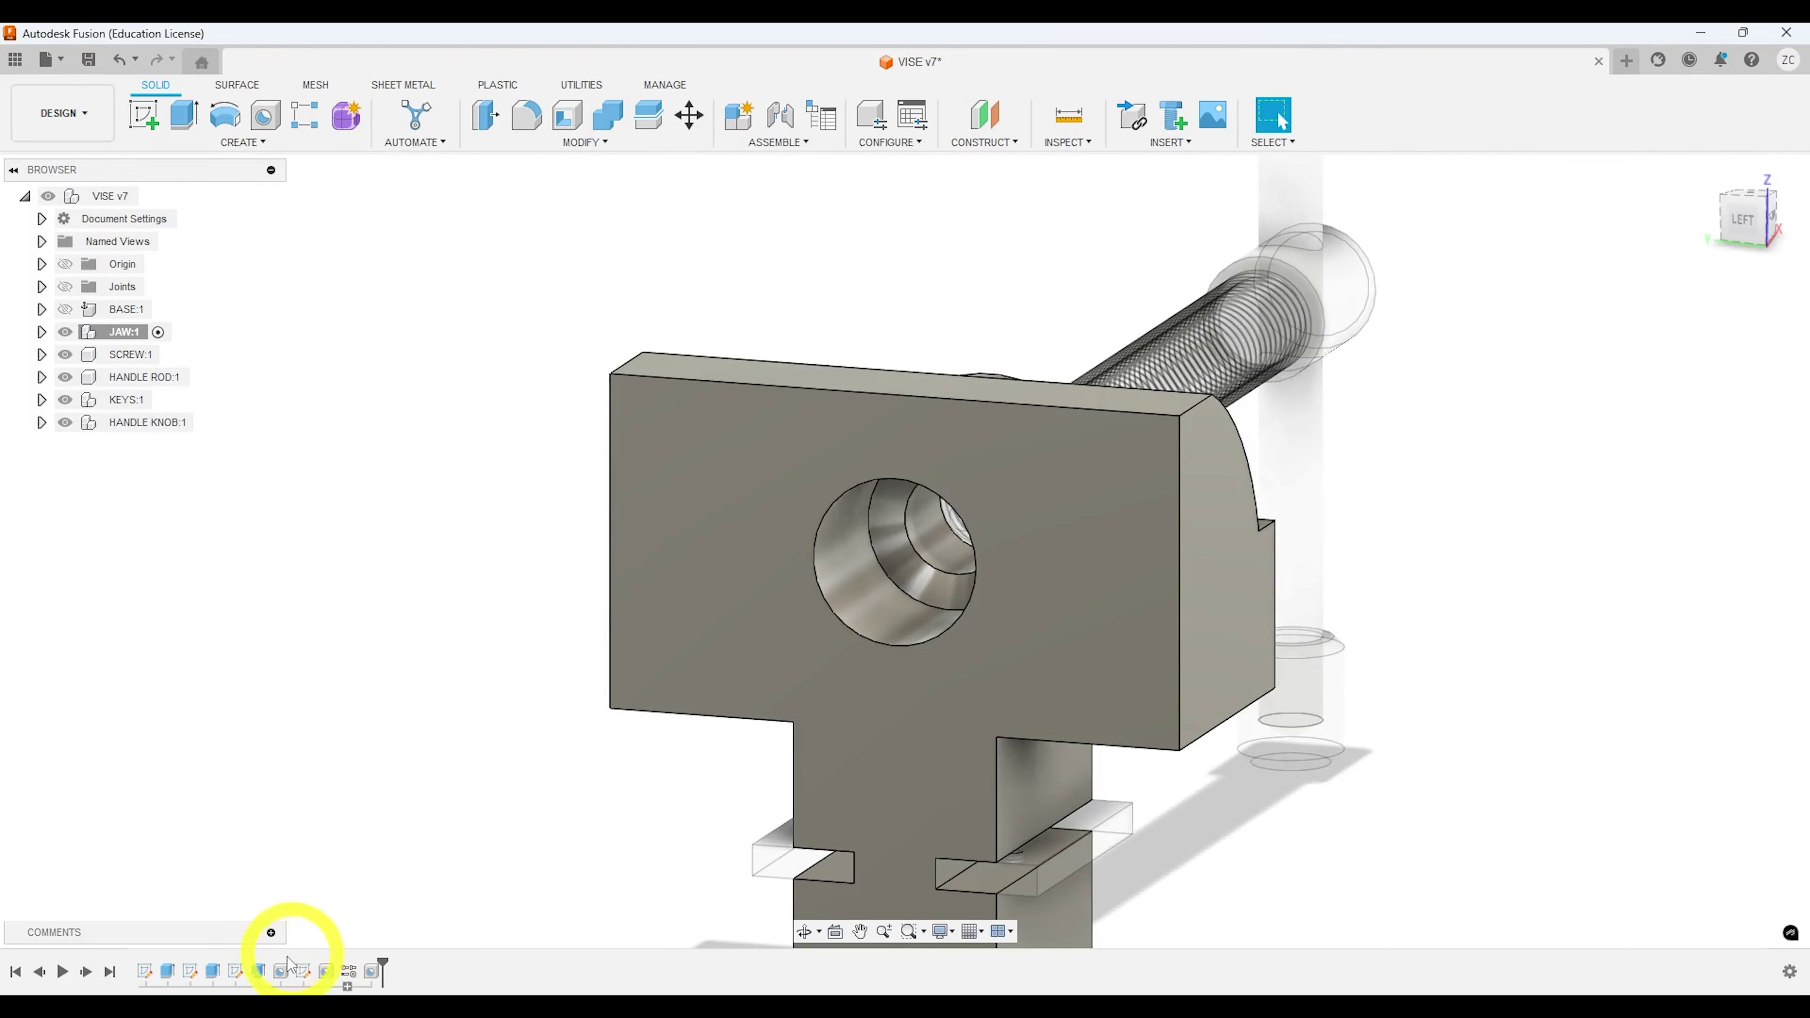
double_click(371, 974)
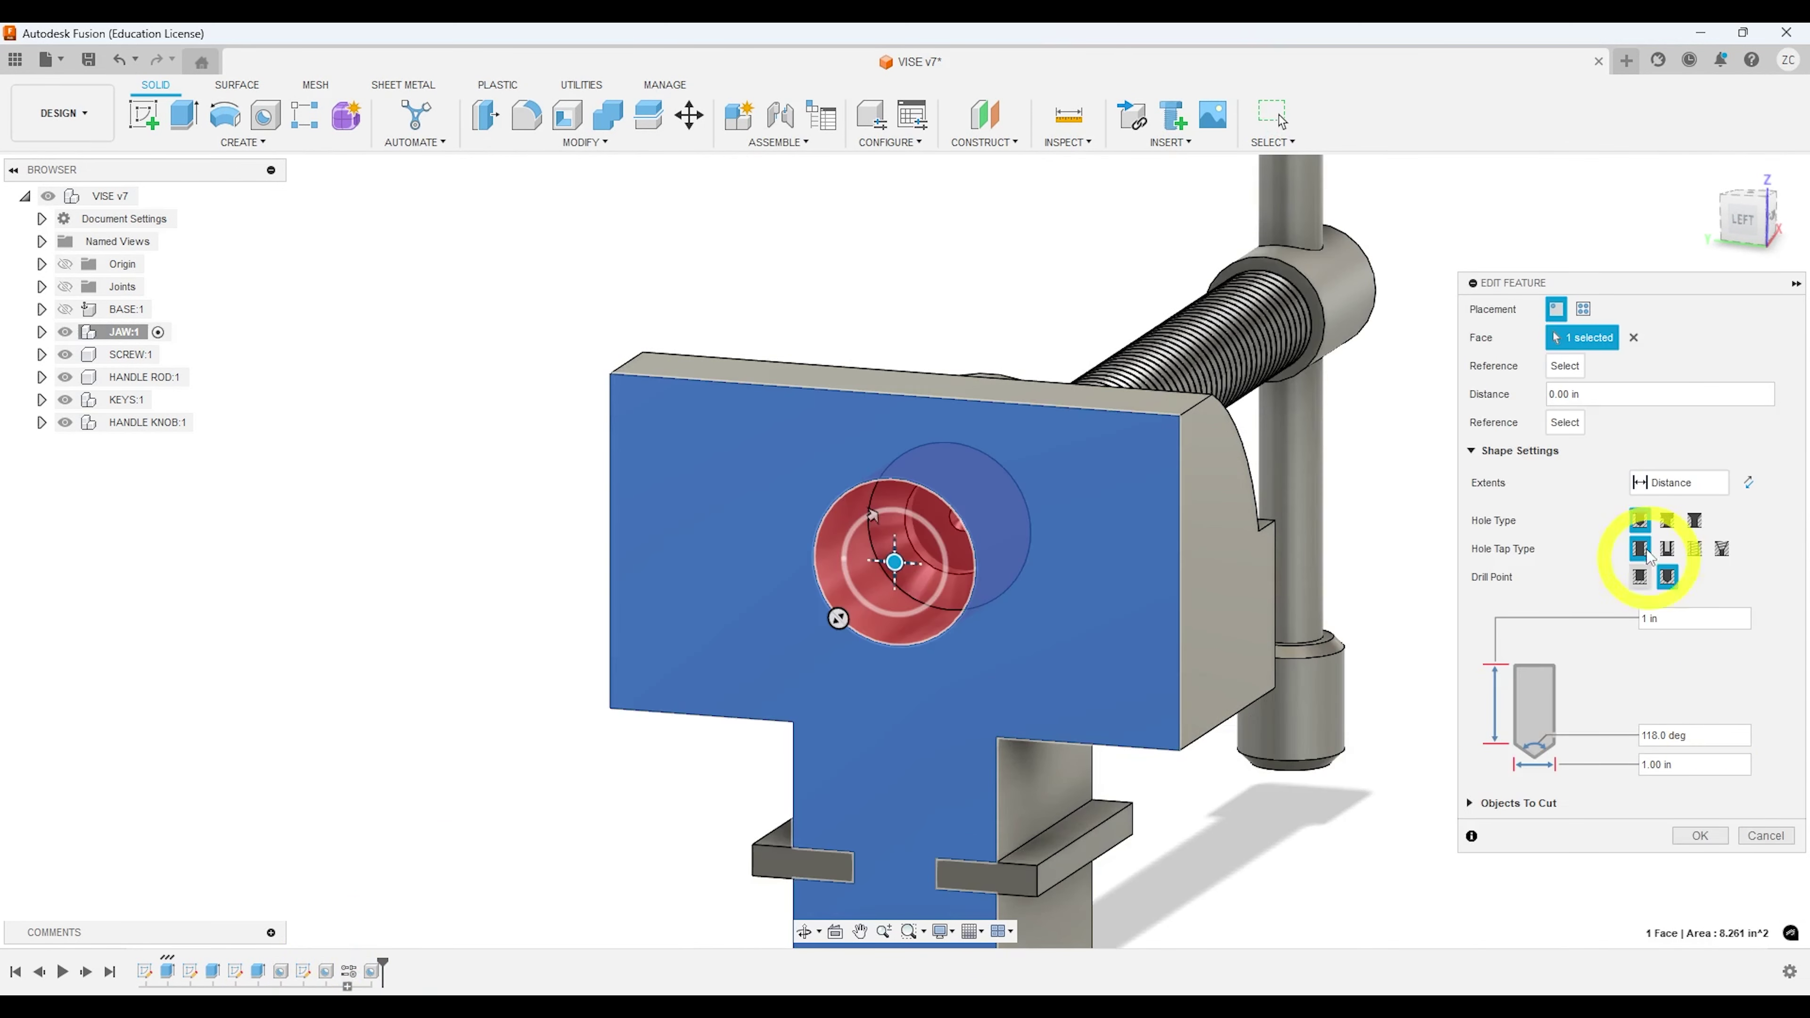
click(1639, 578)
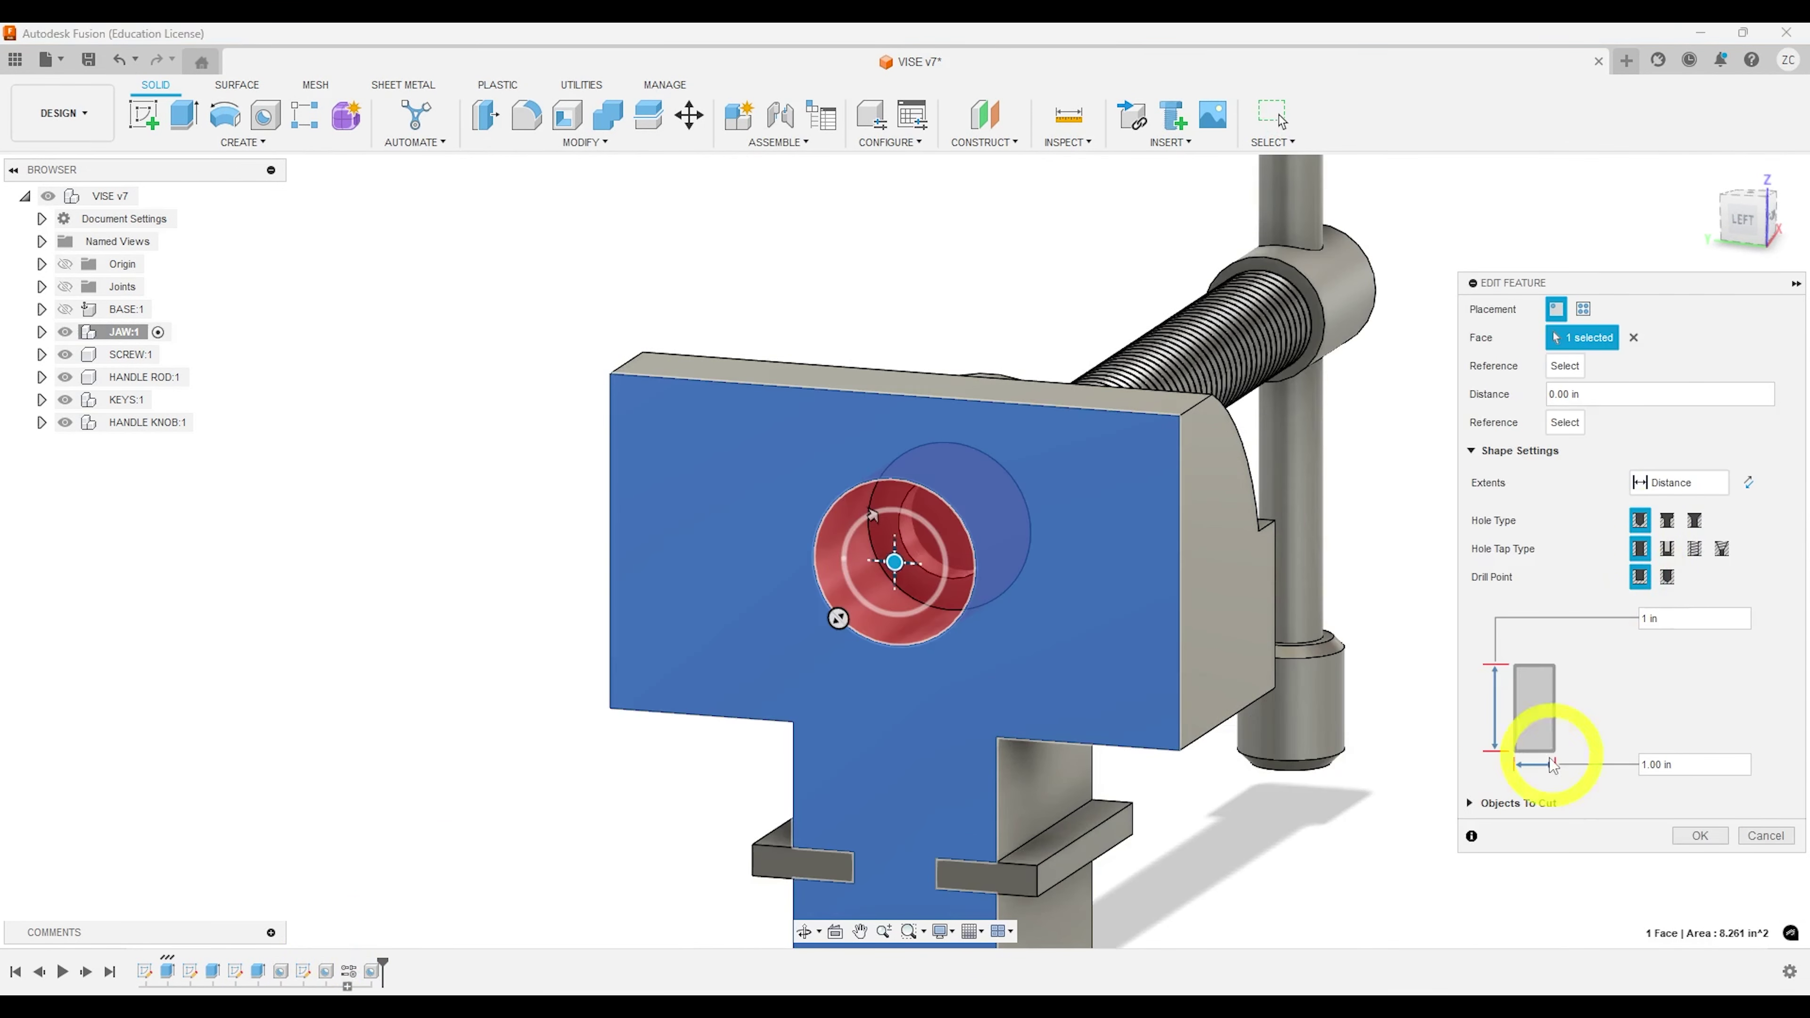
click(1473, 804)
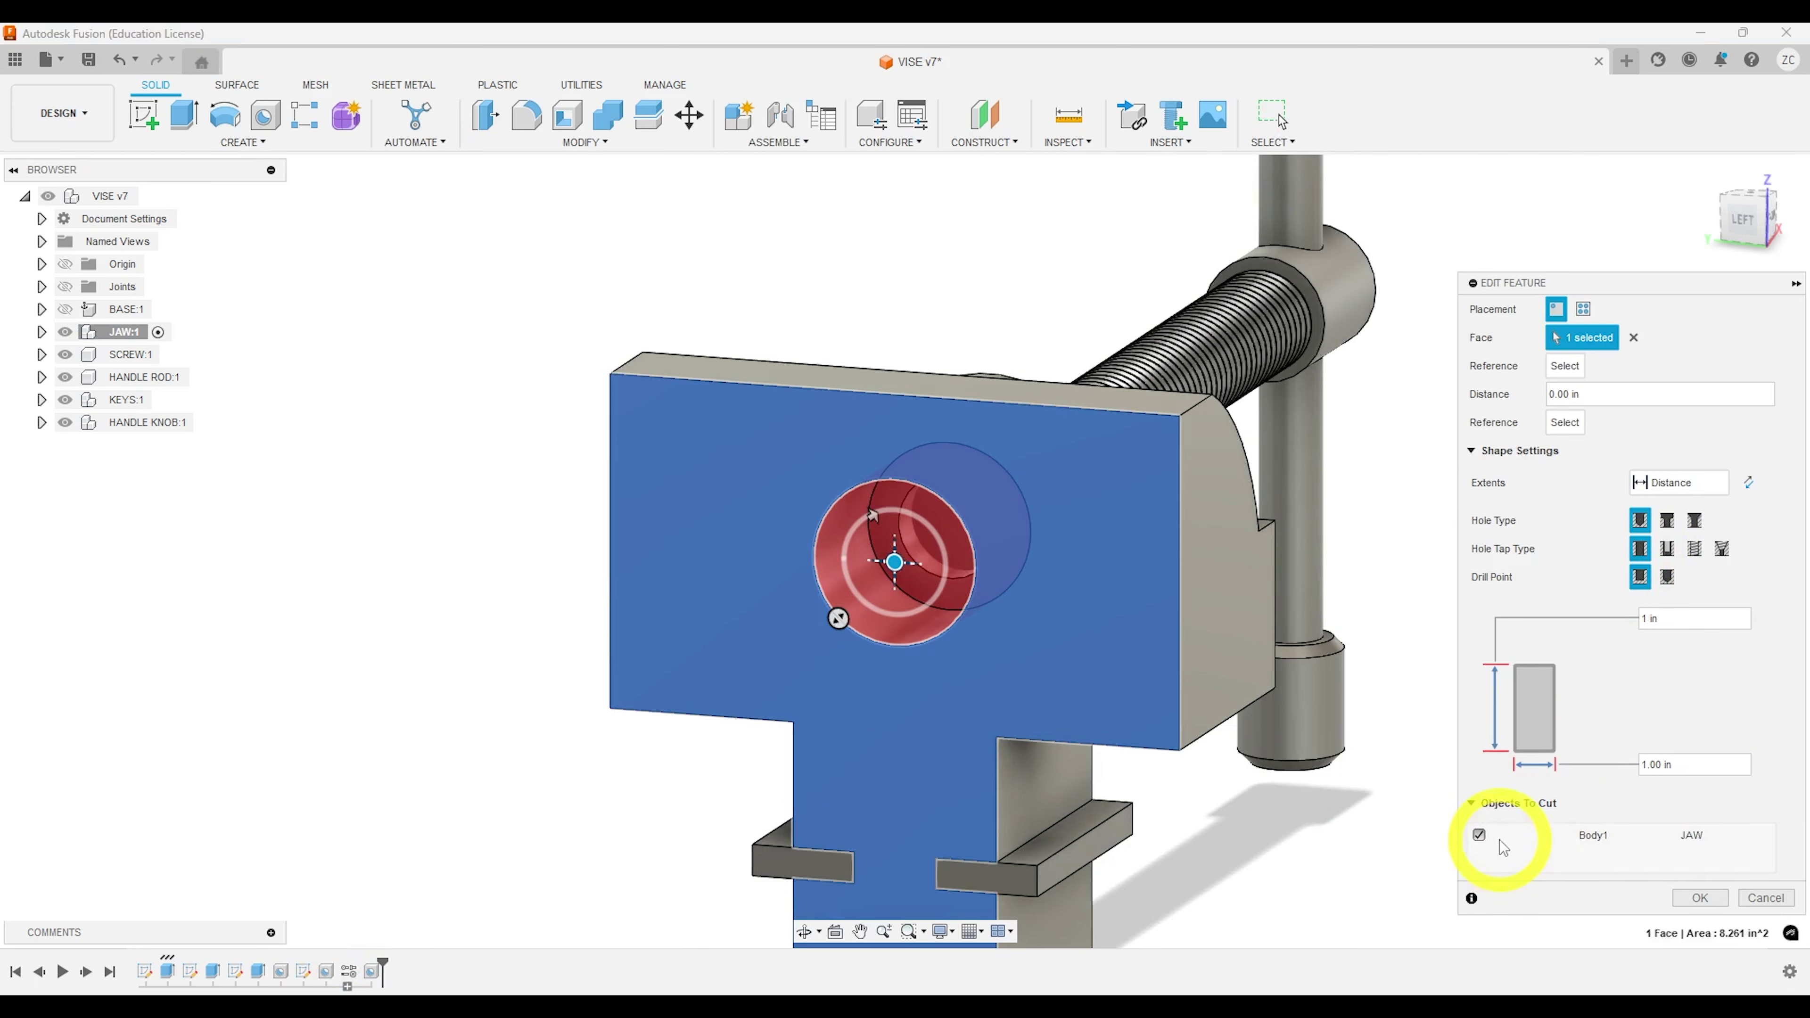
click(1700, 898)
Step: Activate the SCREW component and hide the JAW component
shift+middle_drag(1265, 687, 433, 445)
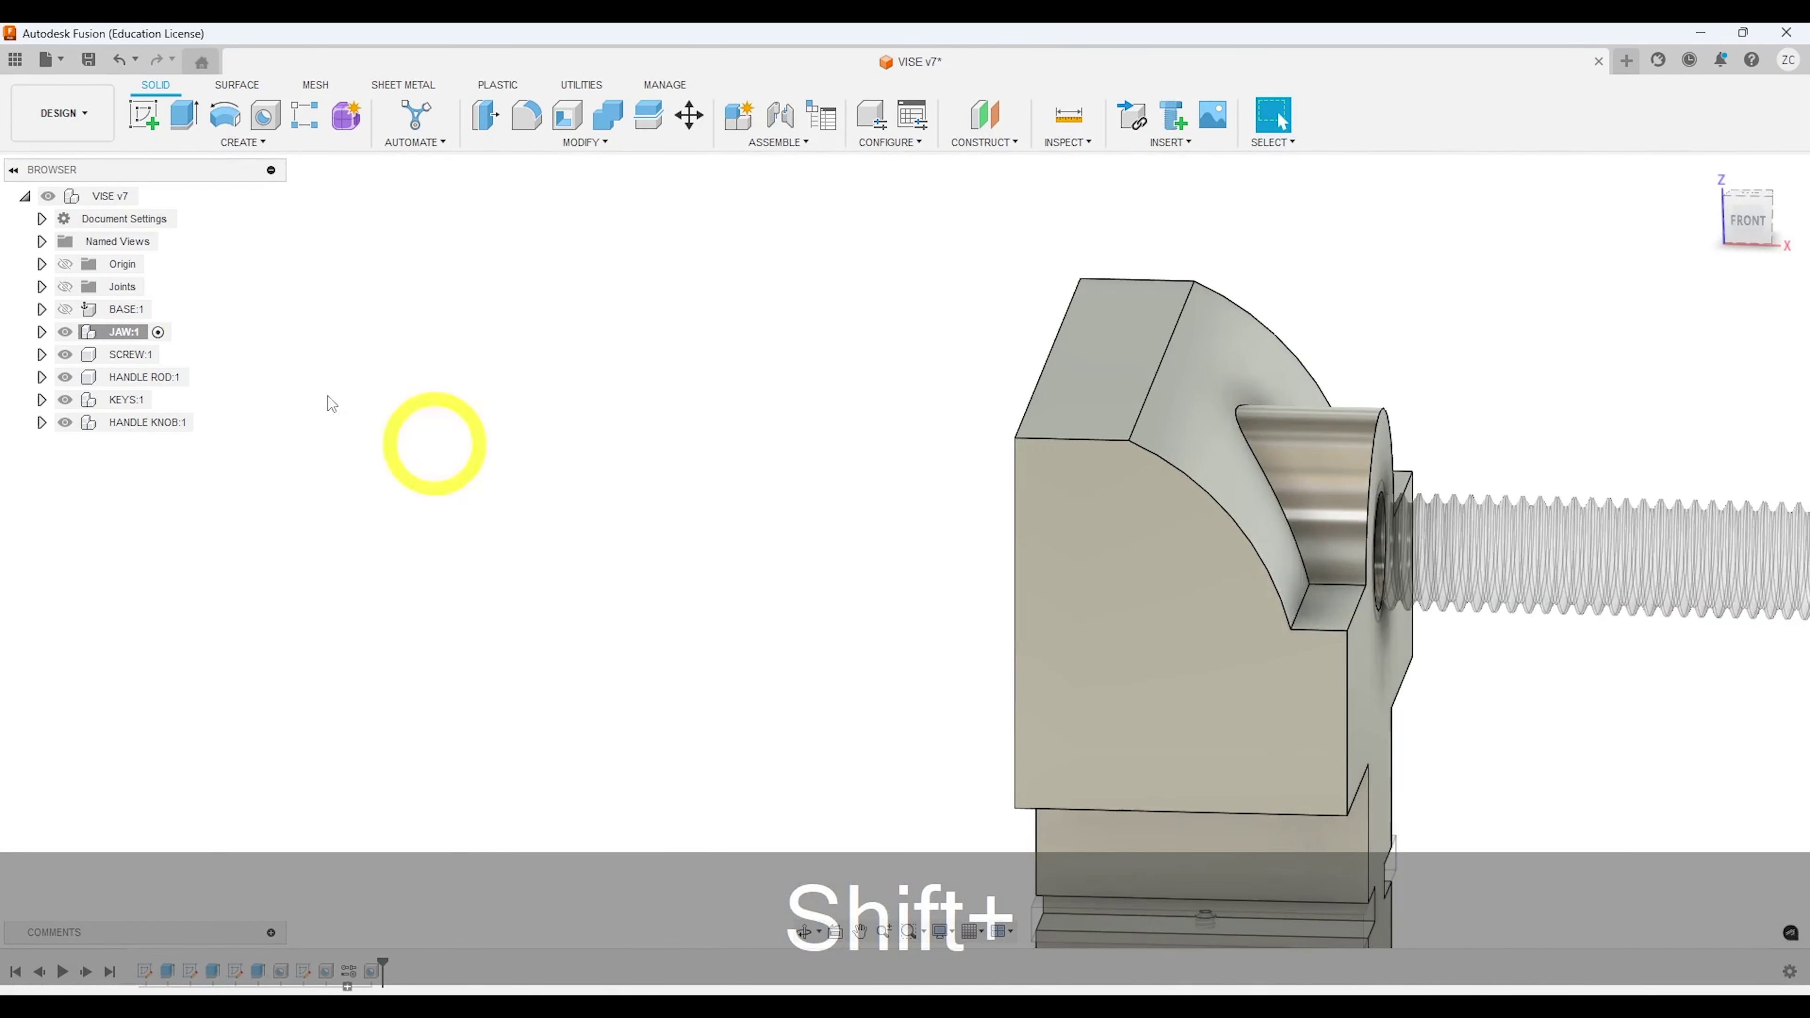
click(156, 357)
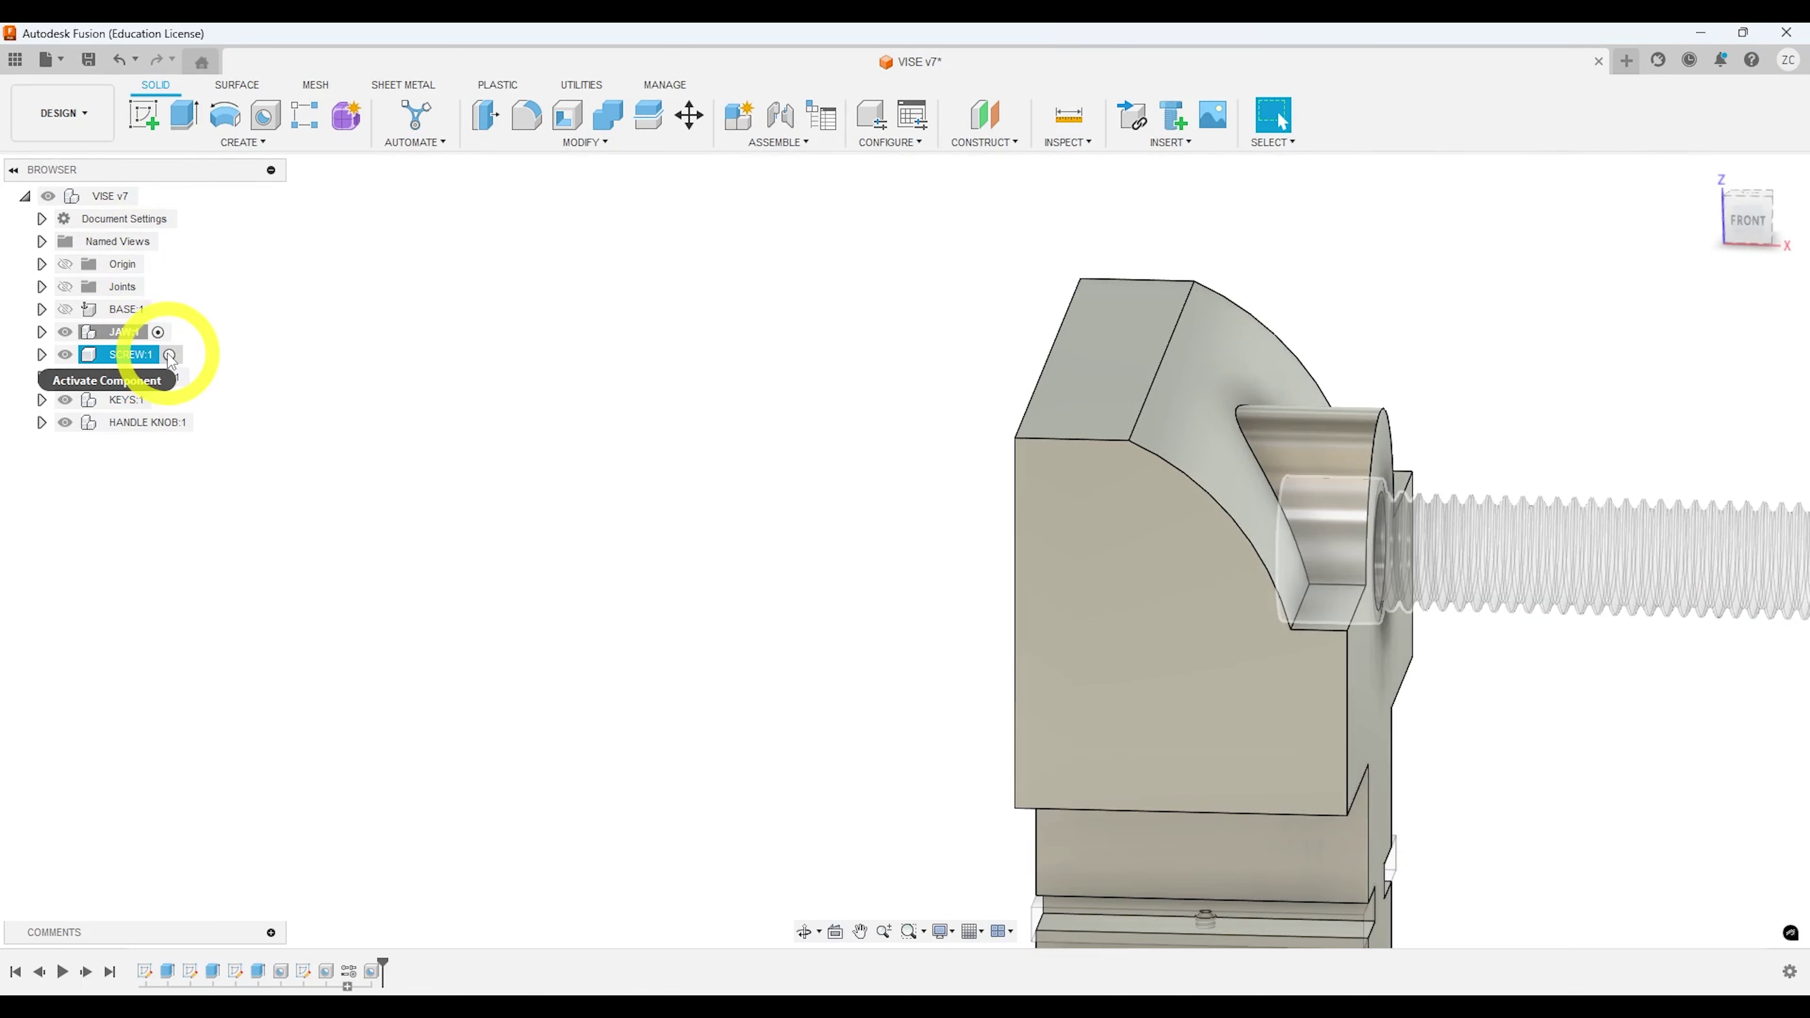
click(169, 354)
click(66, 332)
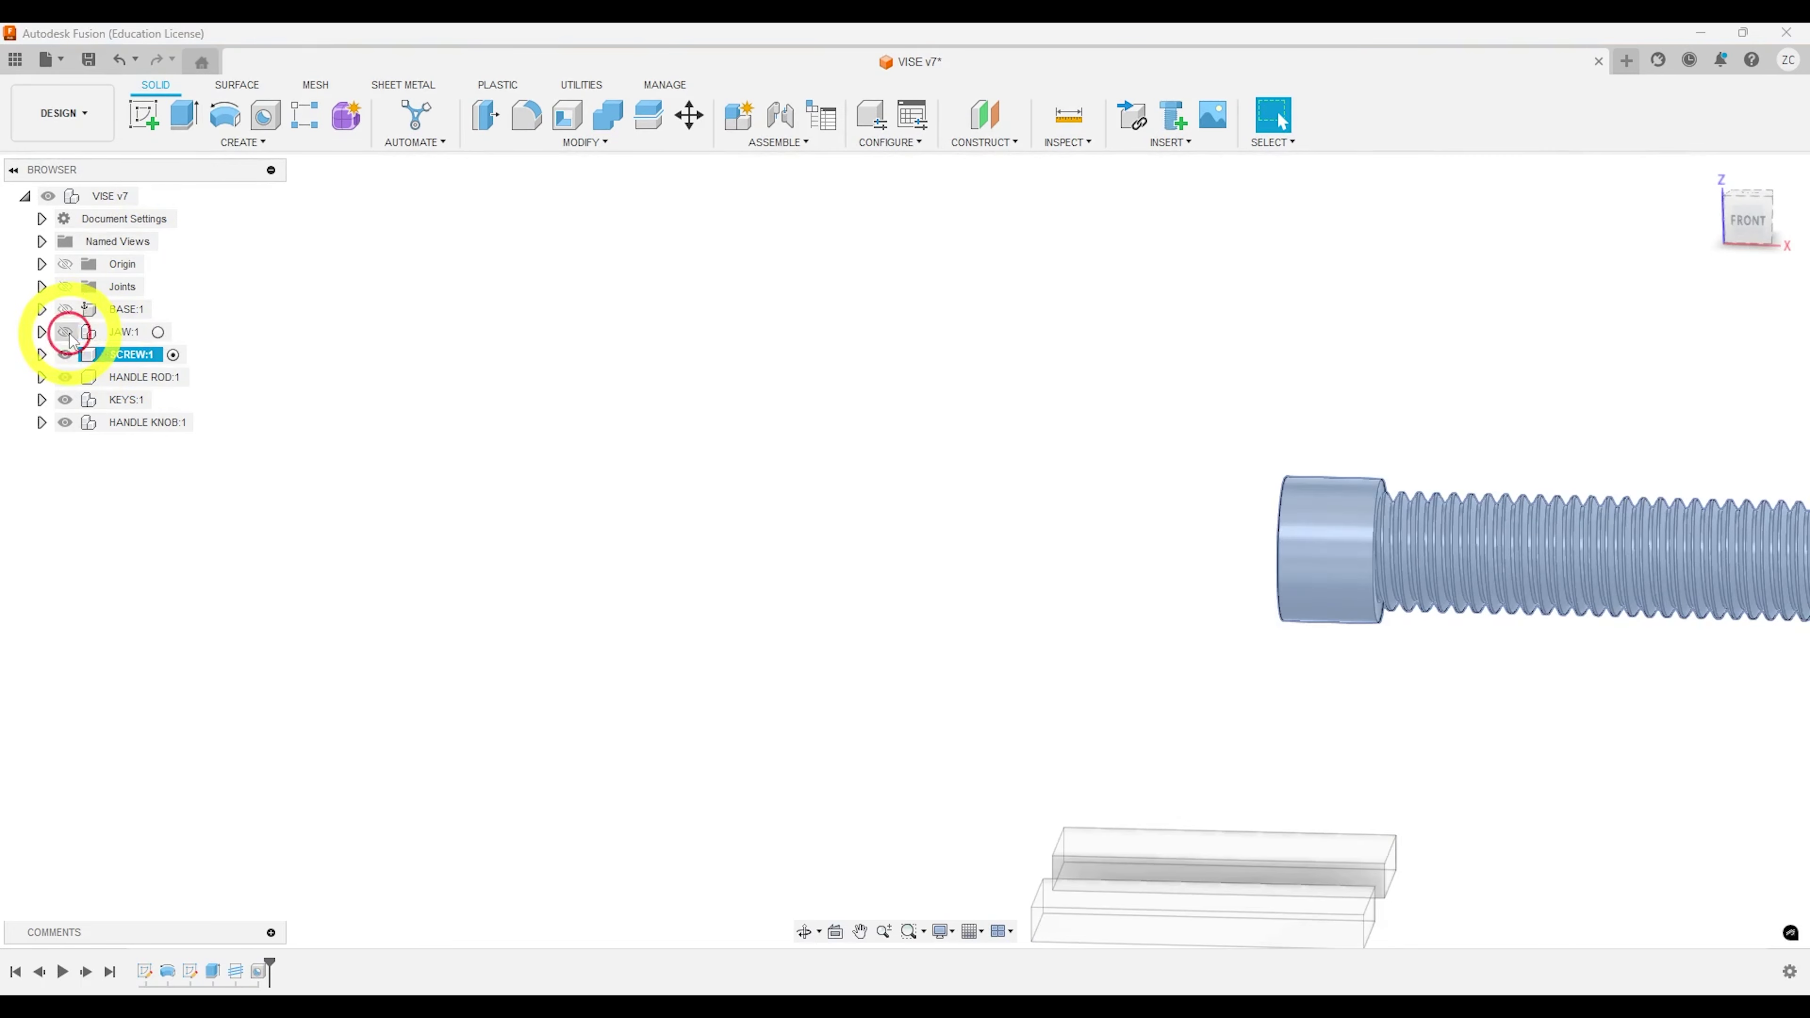
click(990, 534)
middle_drag(995, 533, 460, 489)
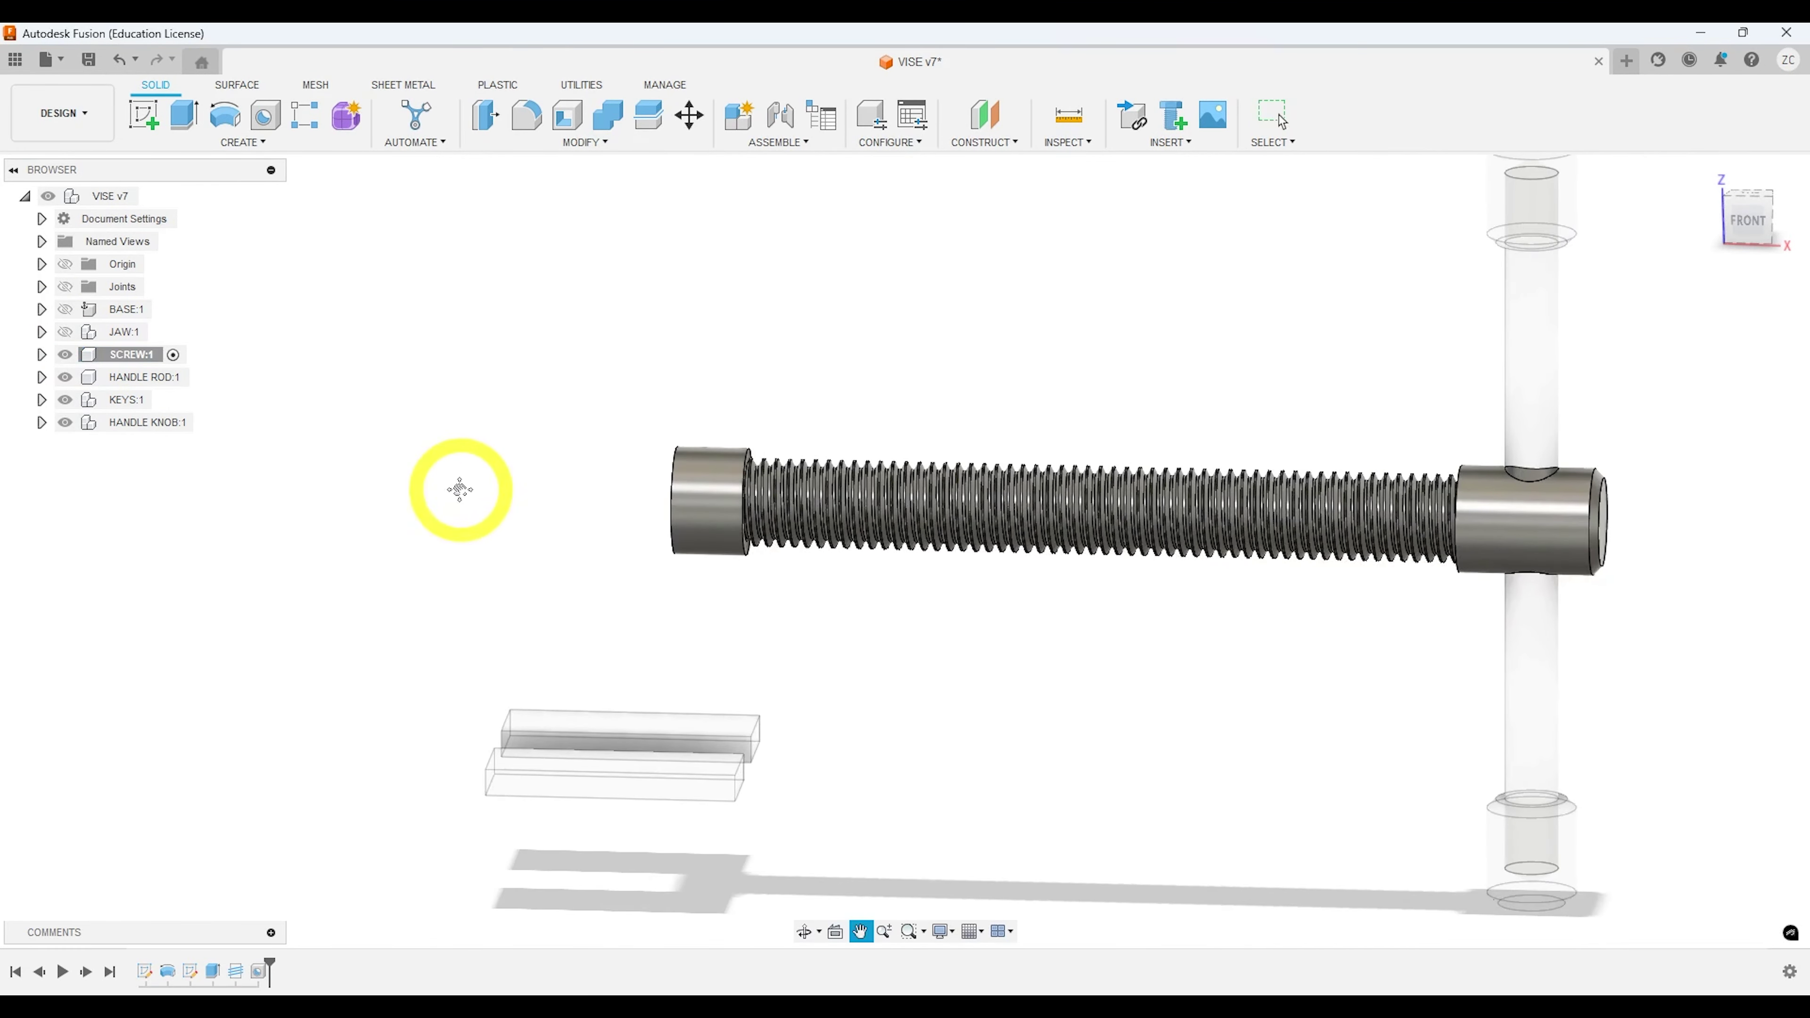
key(Escape)
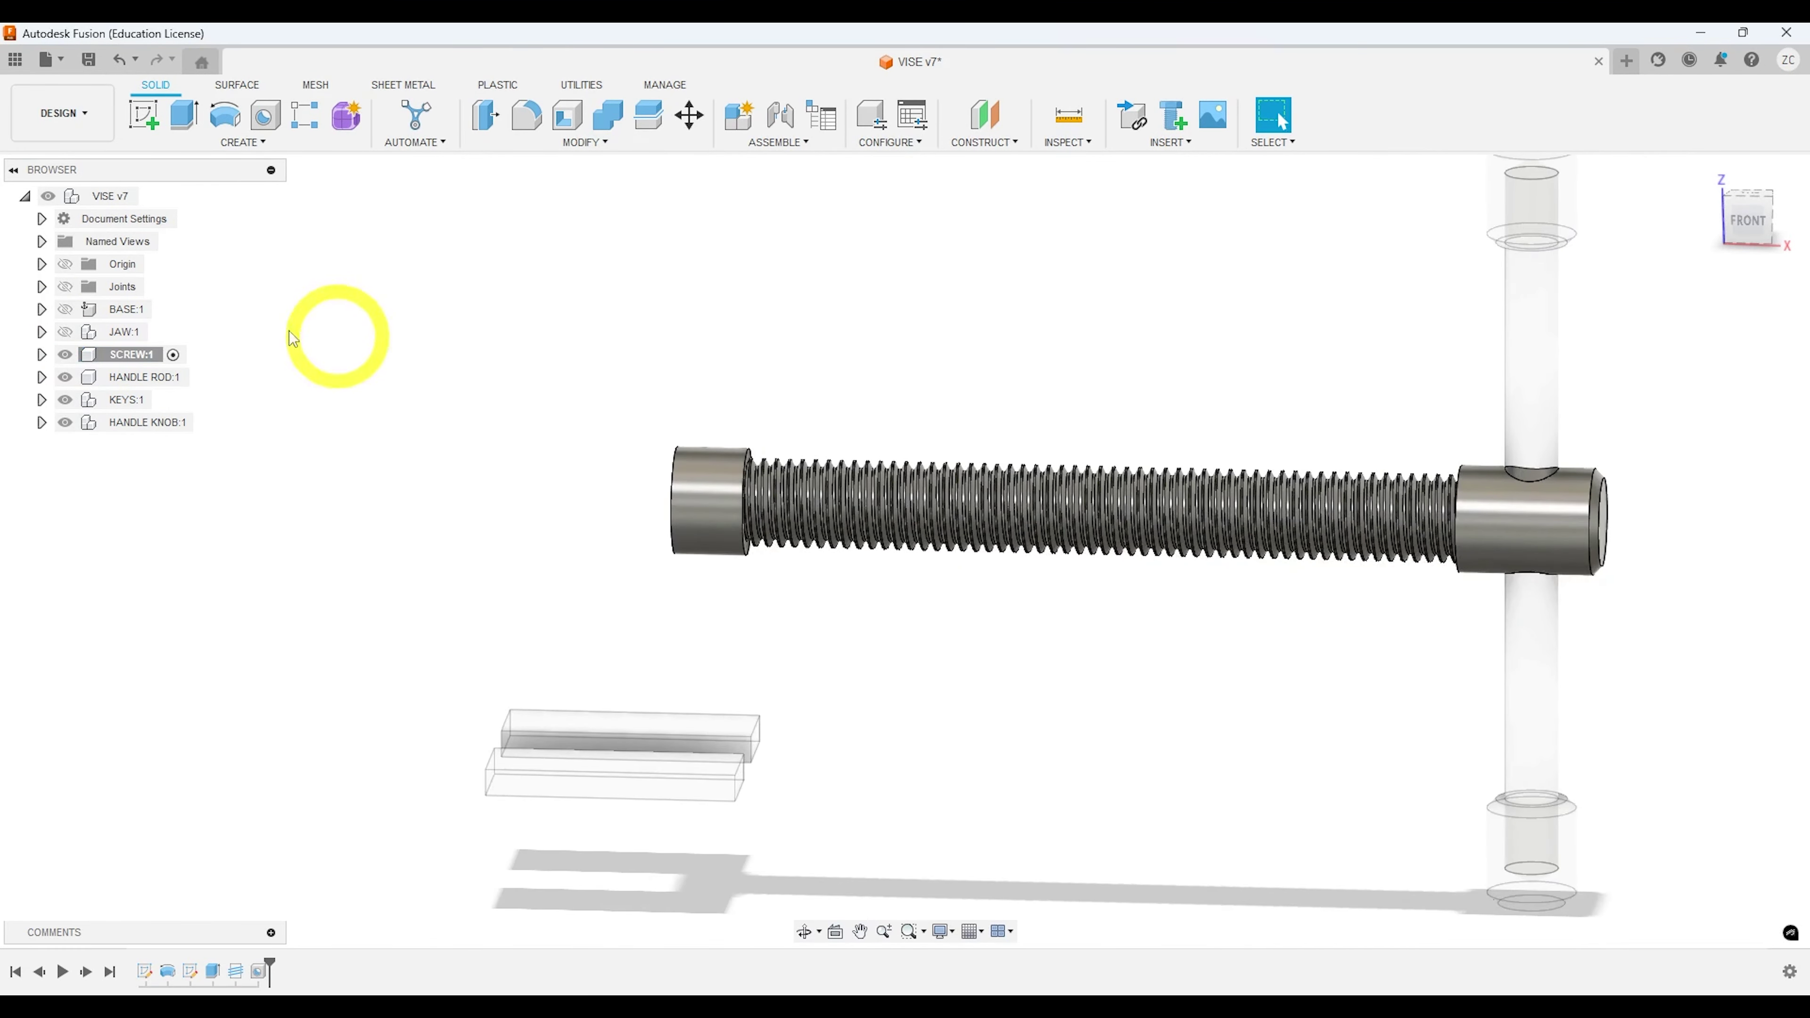
Step: Open the screw's first profile sketch for editing and delete its overall length dimension
click(148, 975)
key(Escape)
double_click(148, 976)
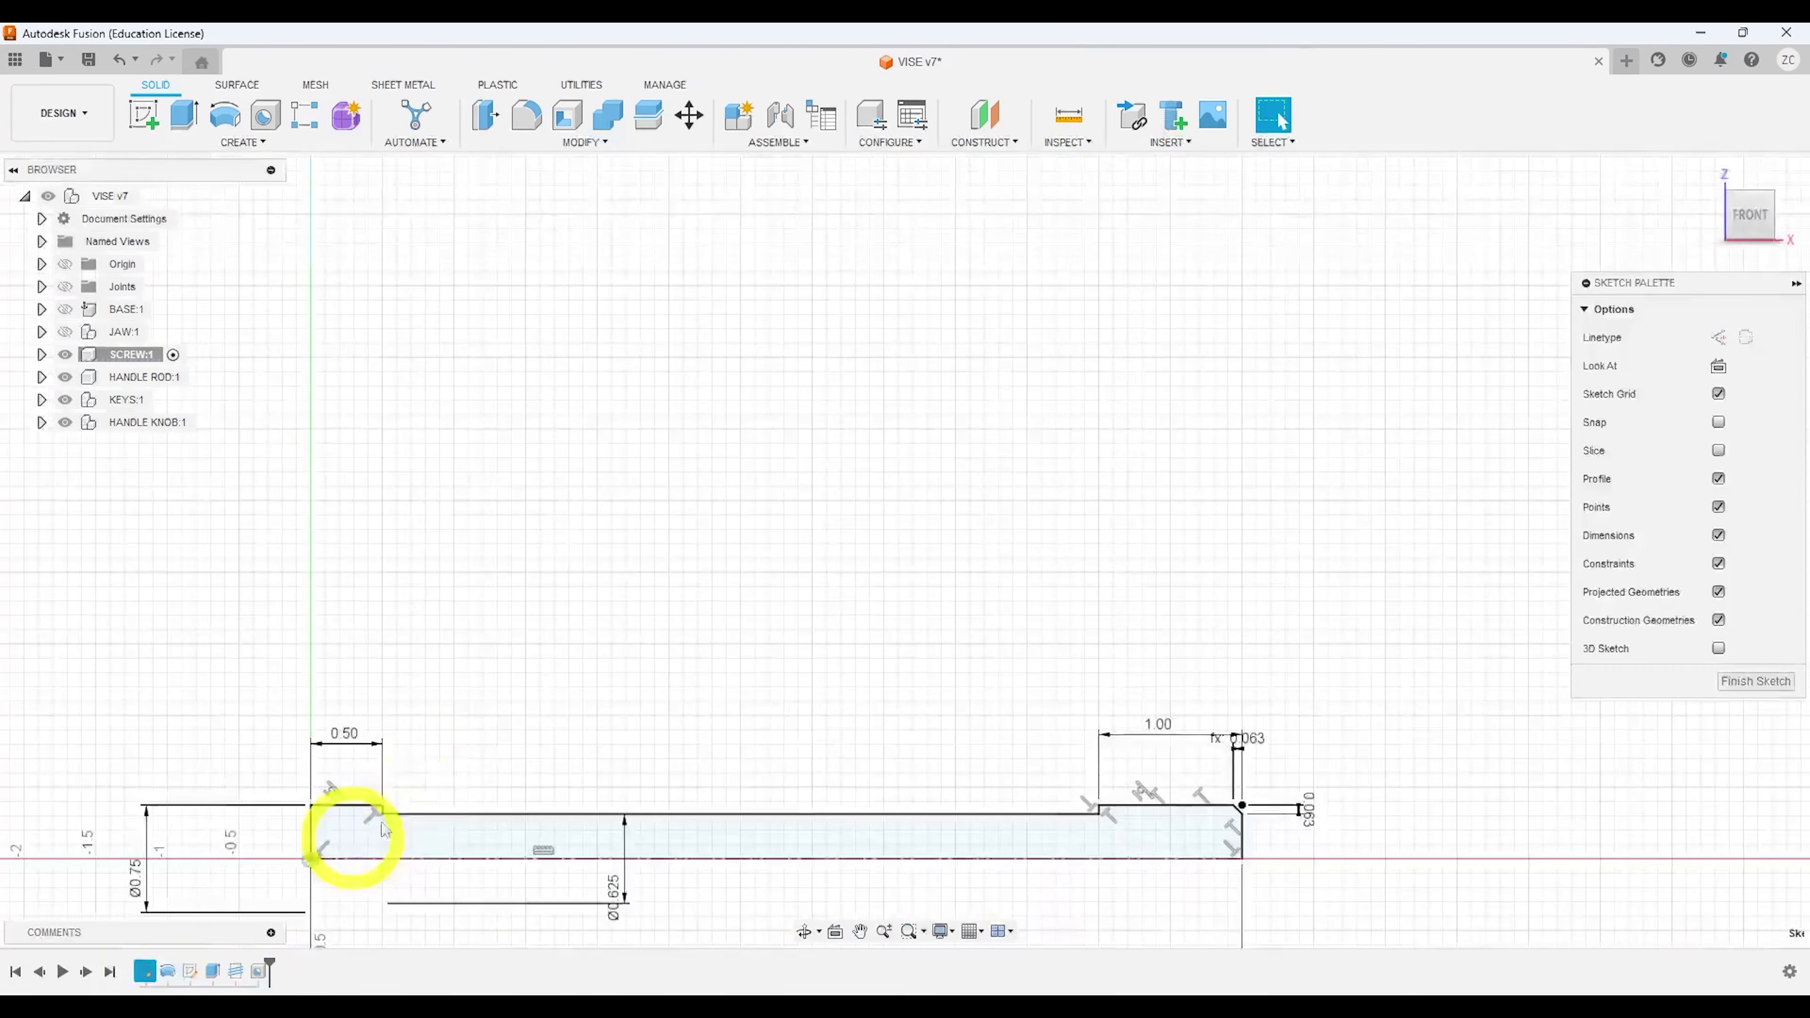
middle_drag(732, 535, 743, 532)
click(963, 701)
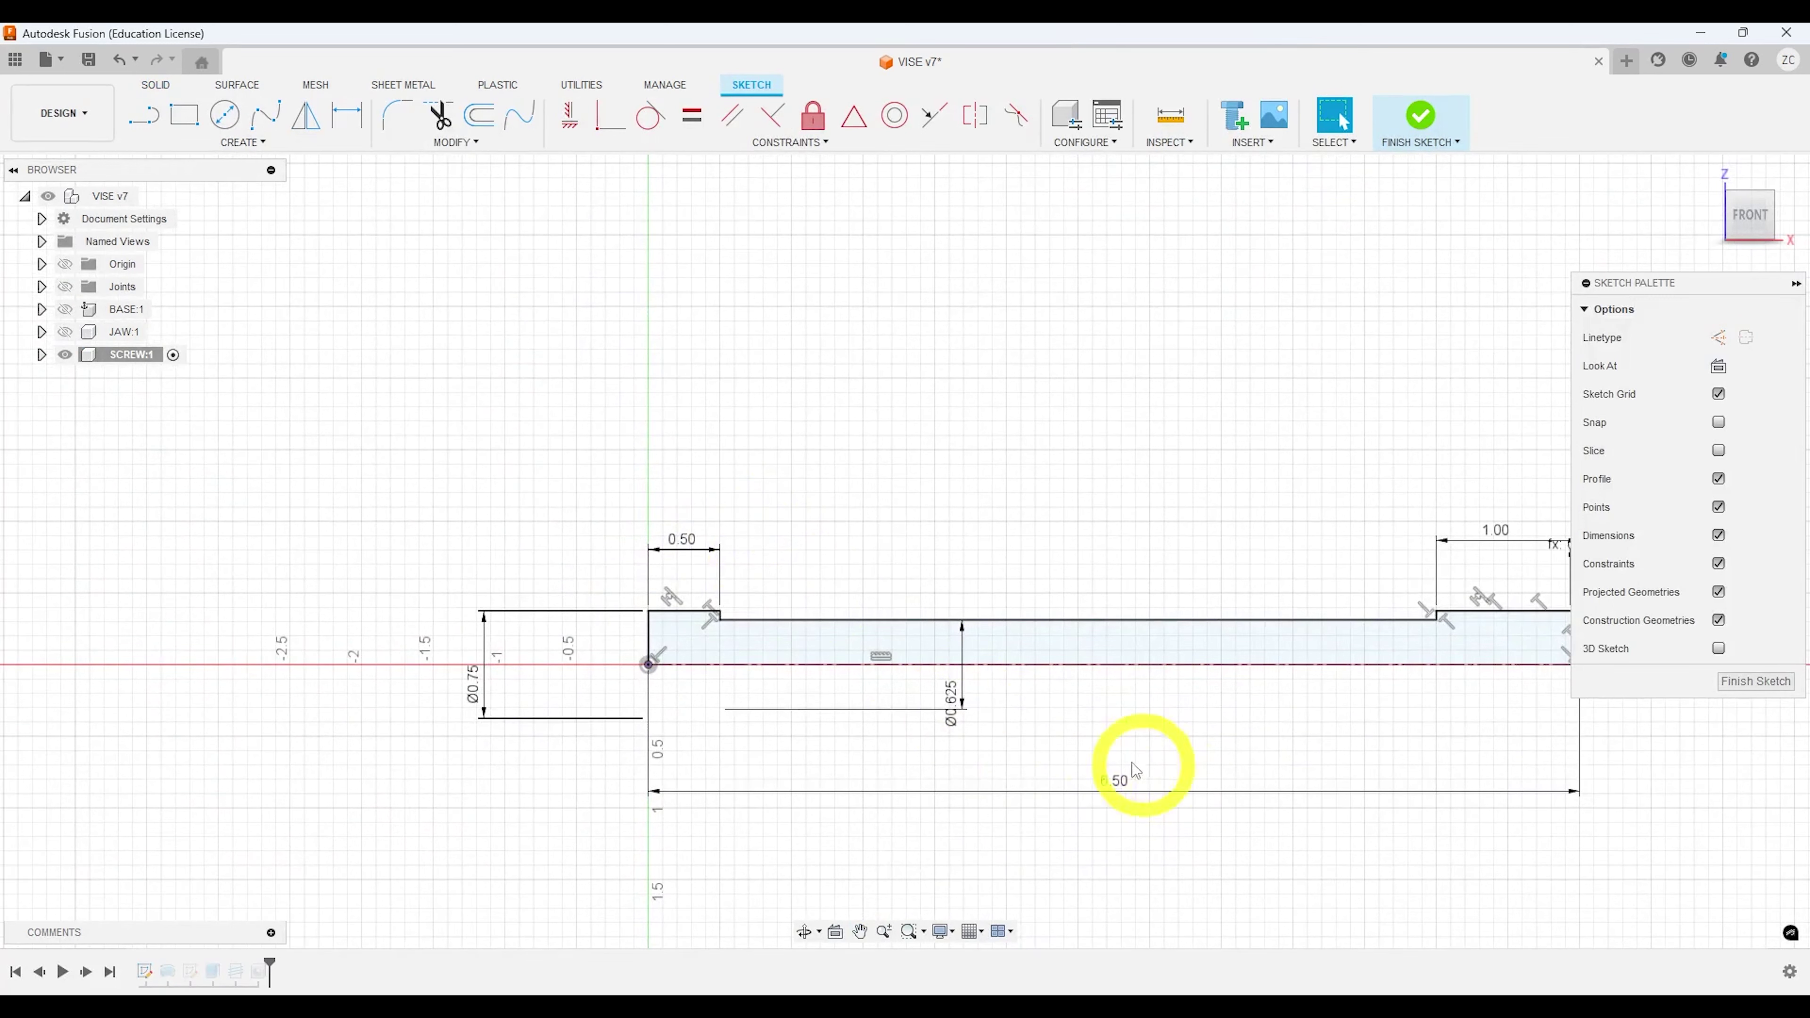
click(675, 555)
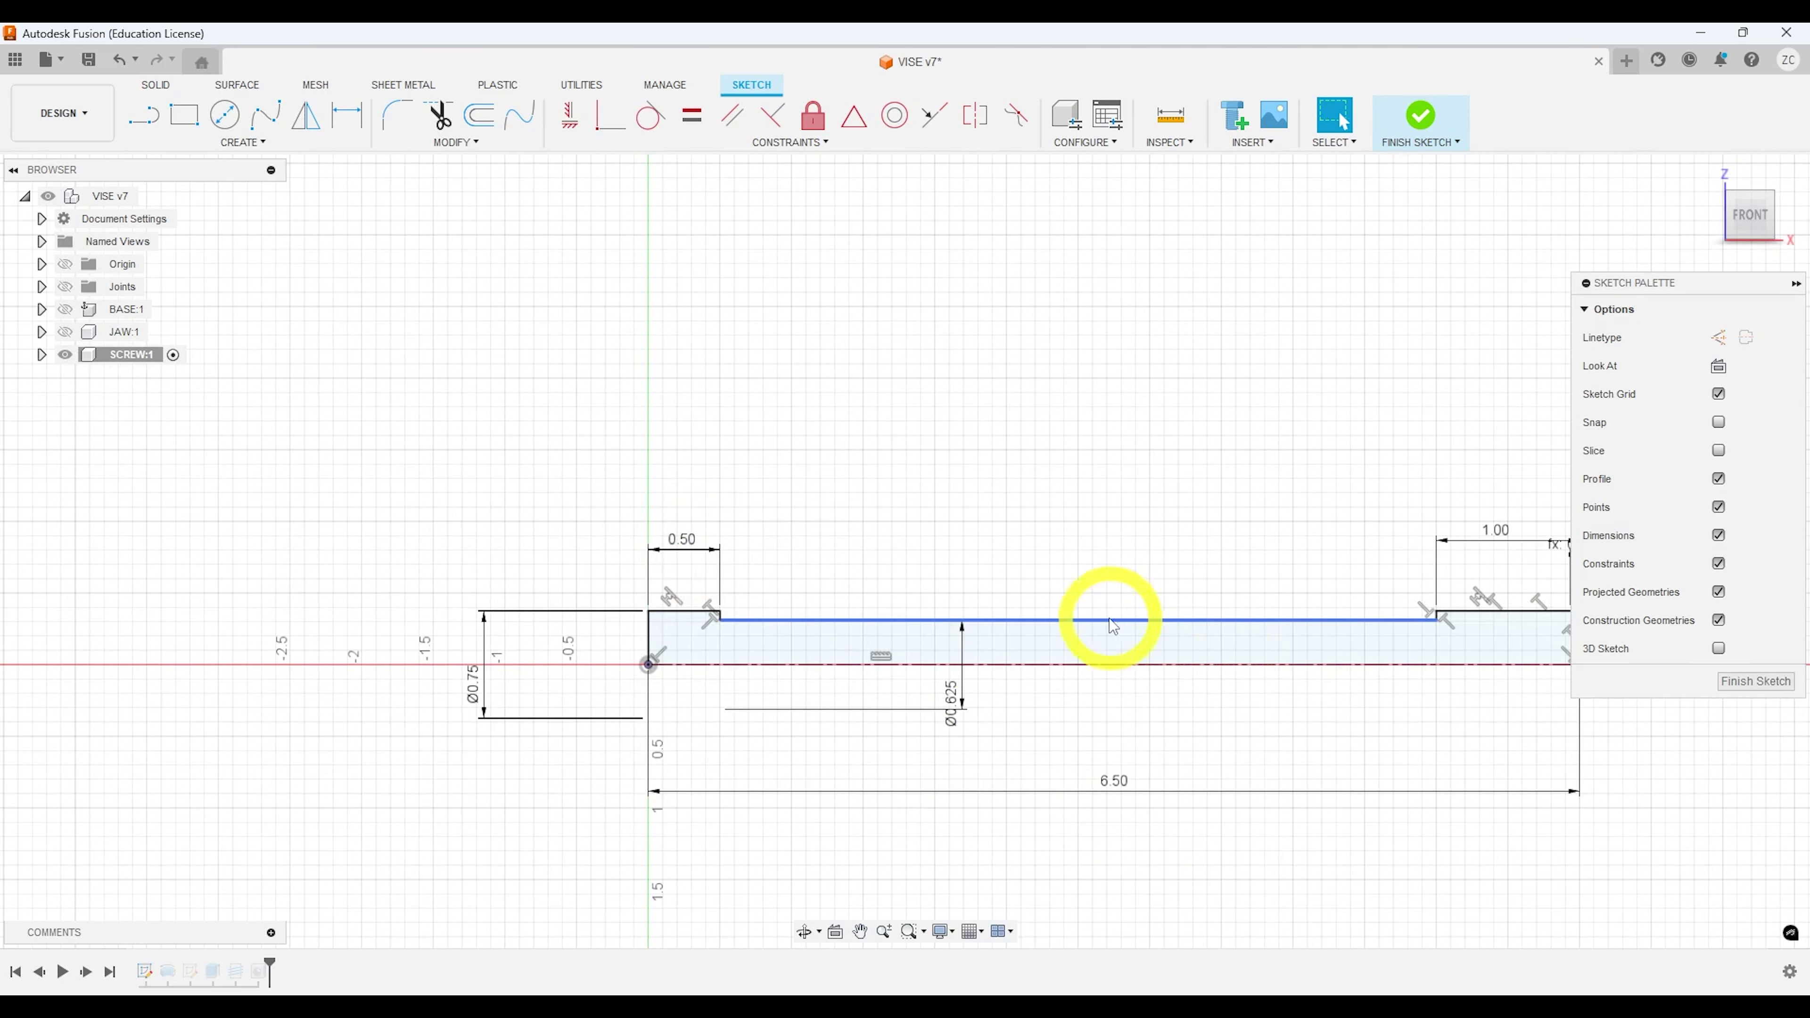
click(1114, 791)
key(Delete)
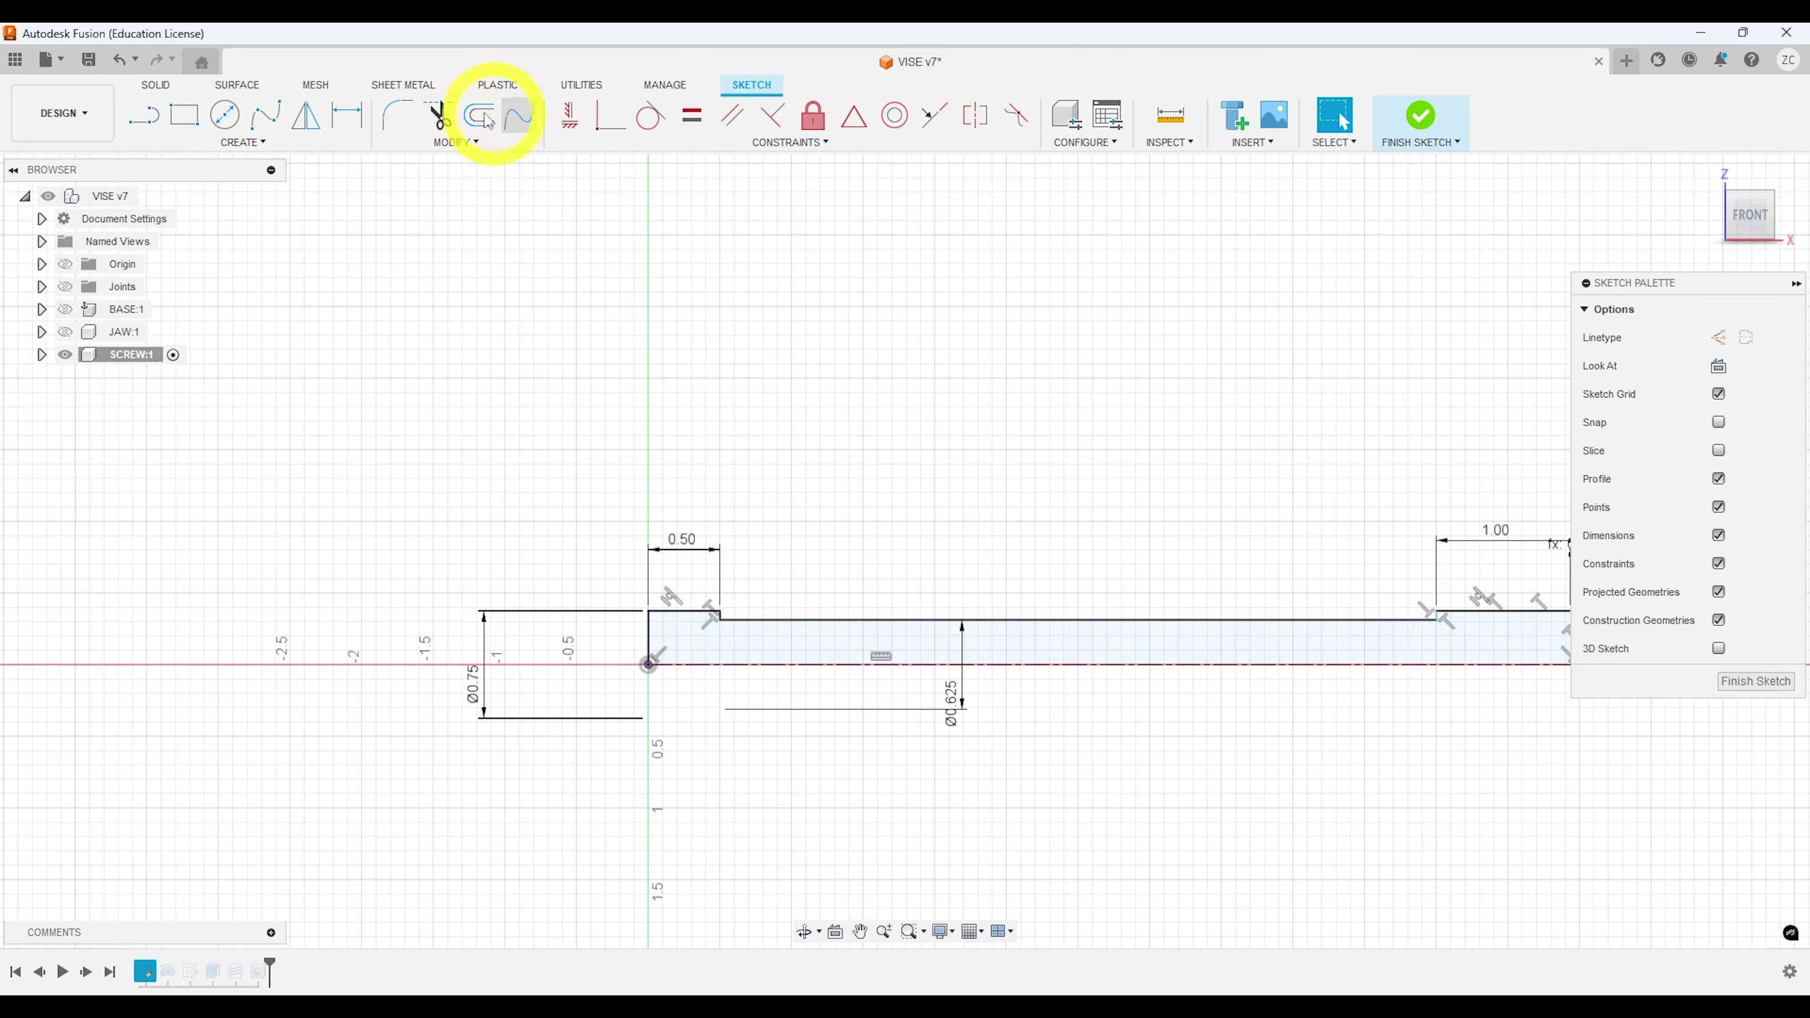
Step: Dimension the length of the screw profile's middle section between the two larger end sections
click(347, 115)
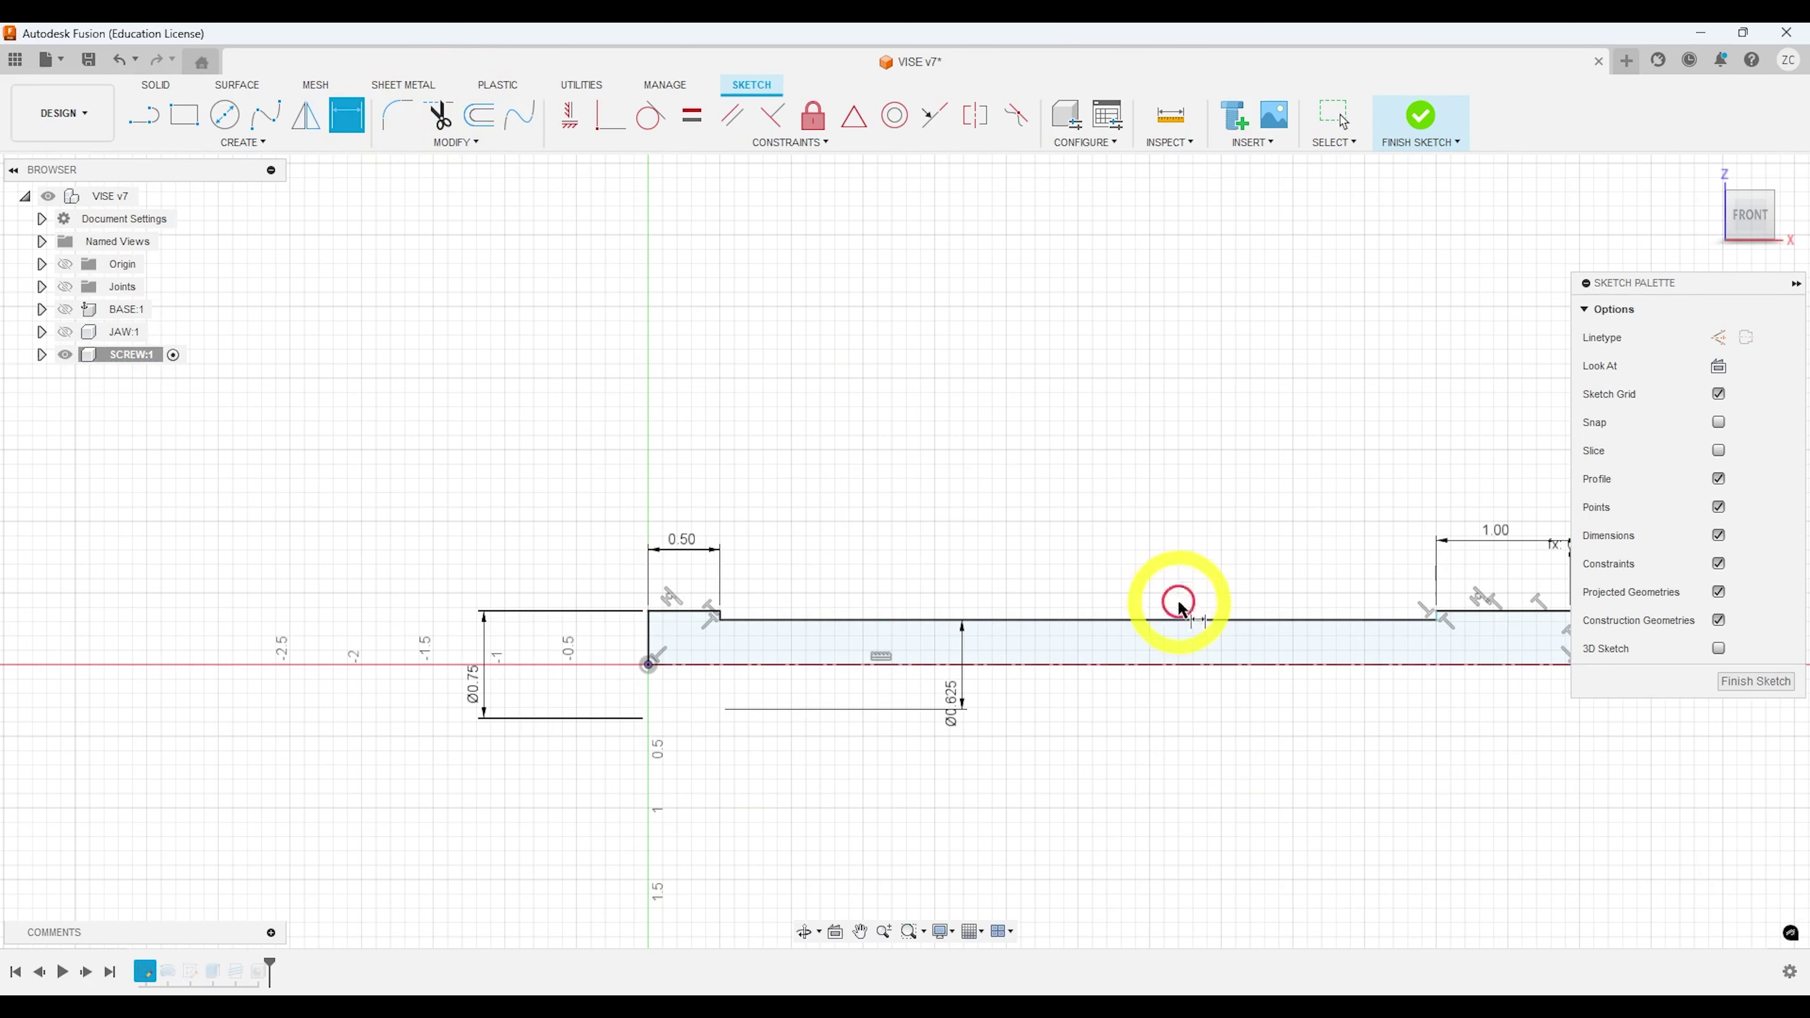
click(1152, 621)
click(1119, 540)
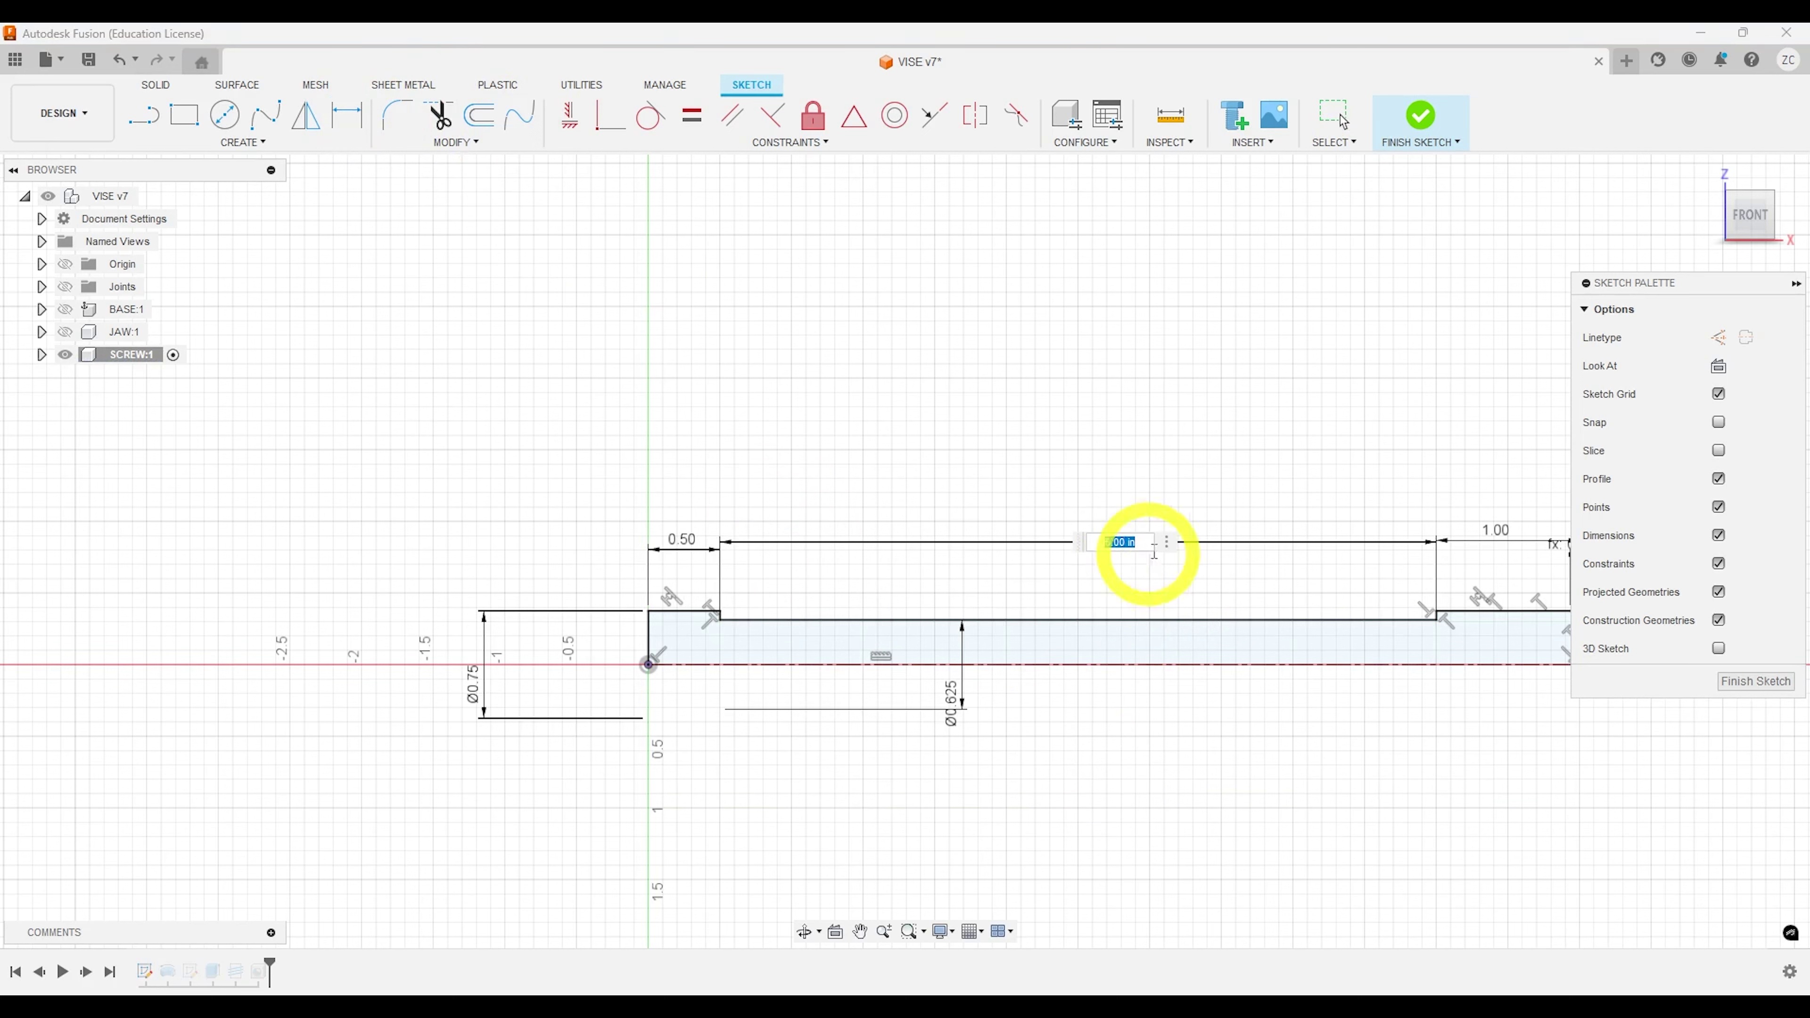
key(Return)
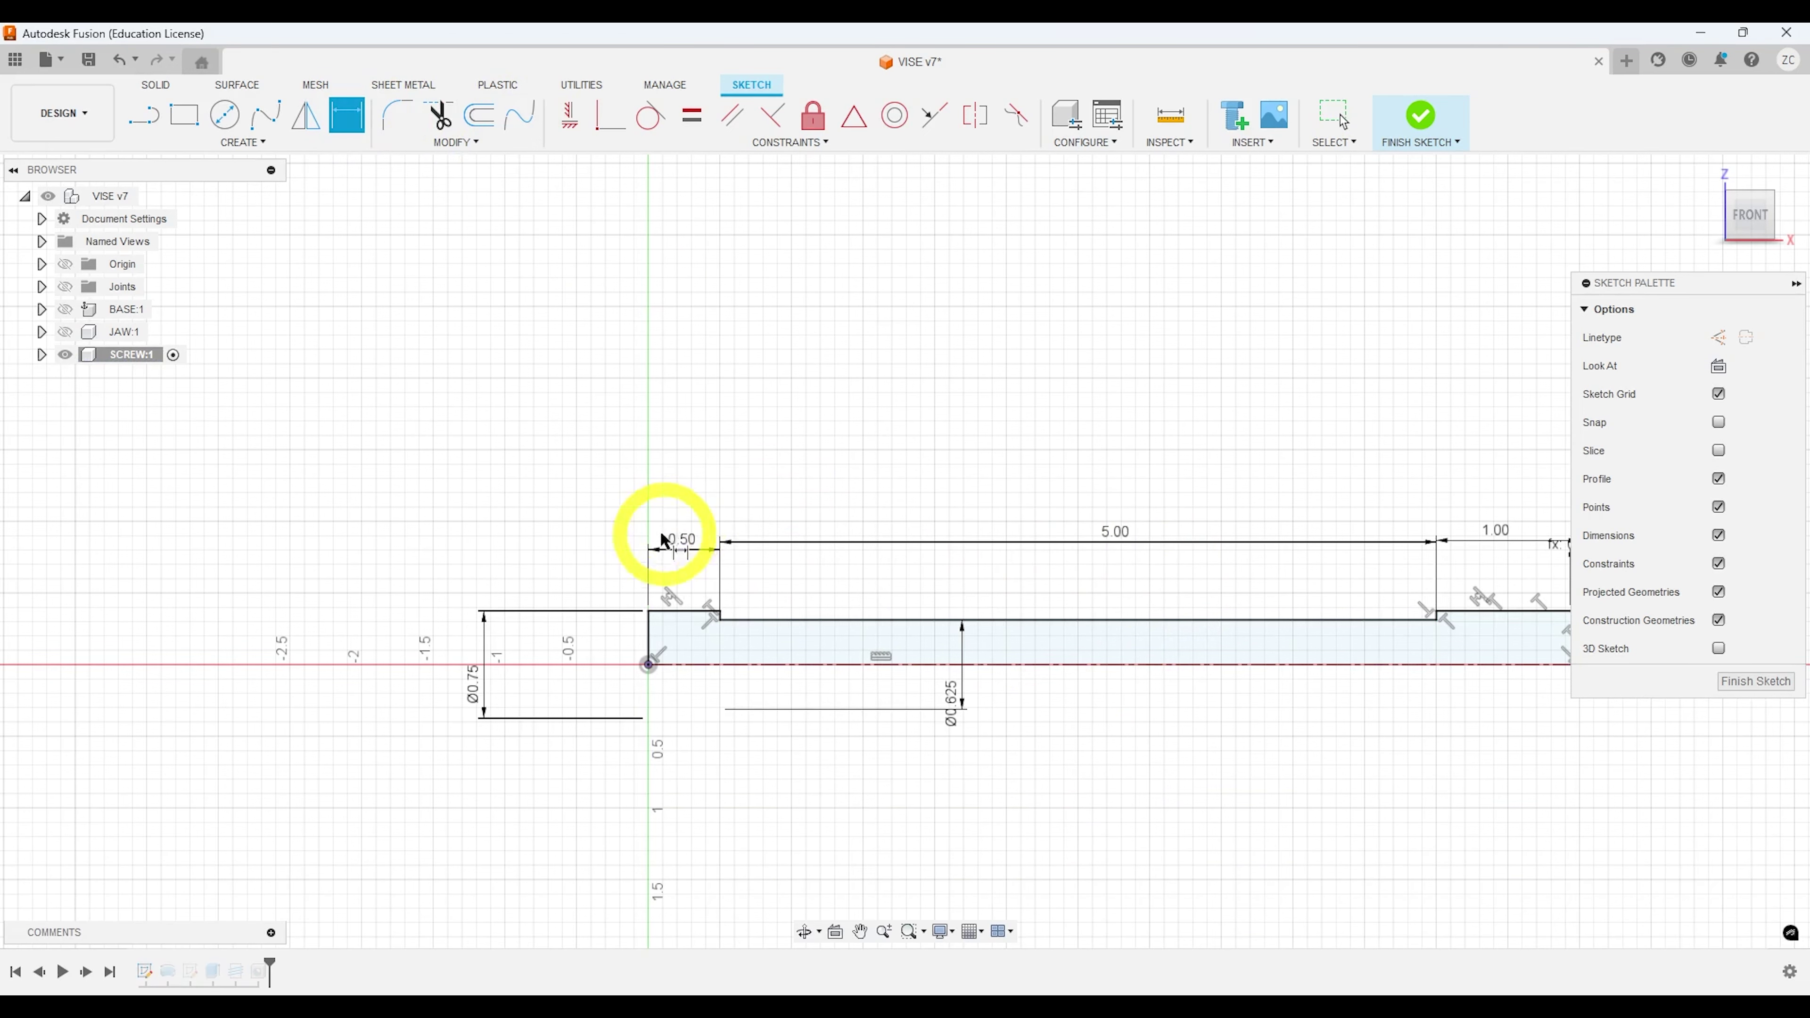
Step: Set the length of the screw profile's end section at the origin to 1.5 in
double_click(682, 546)
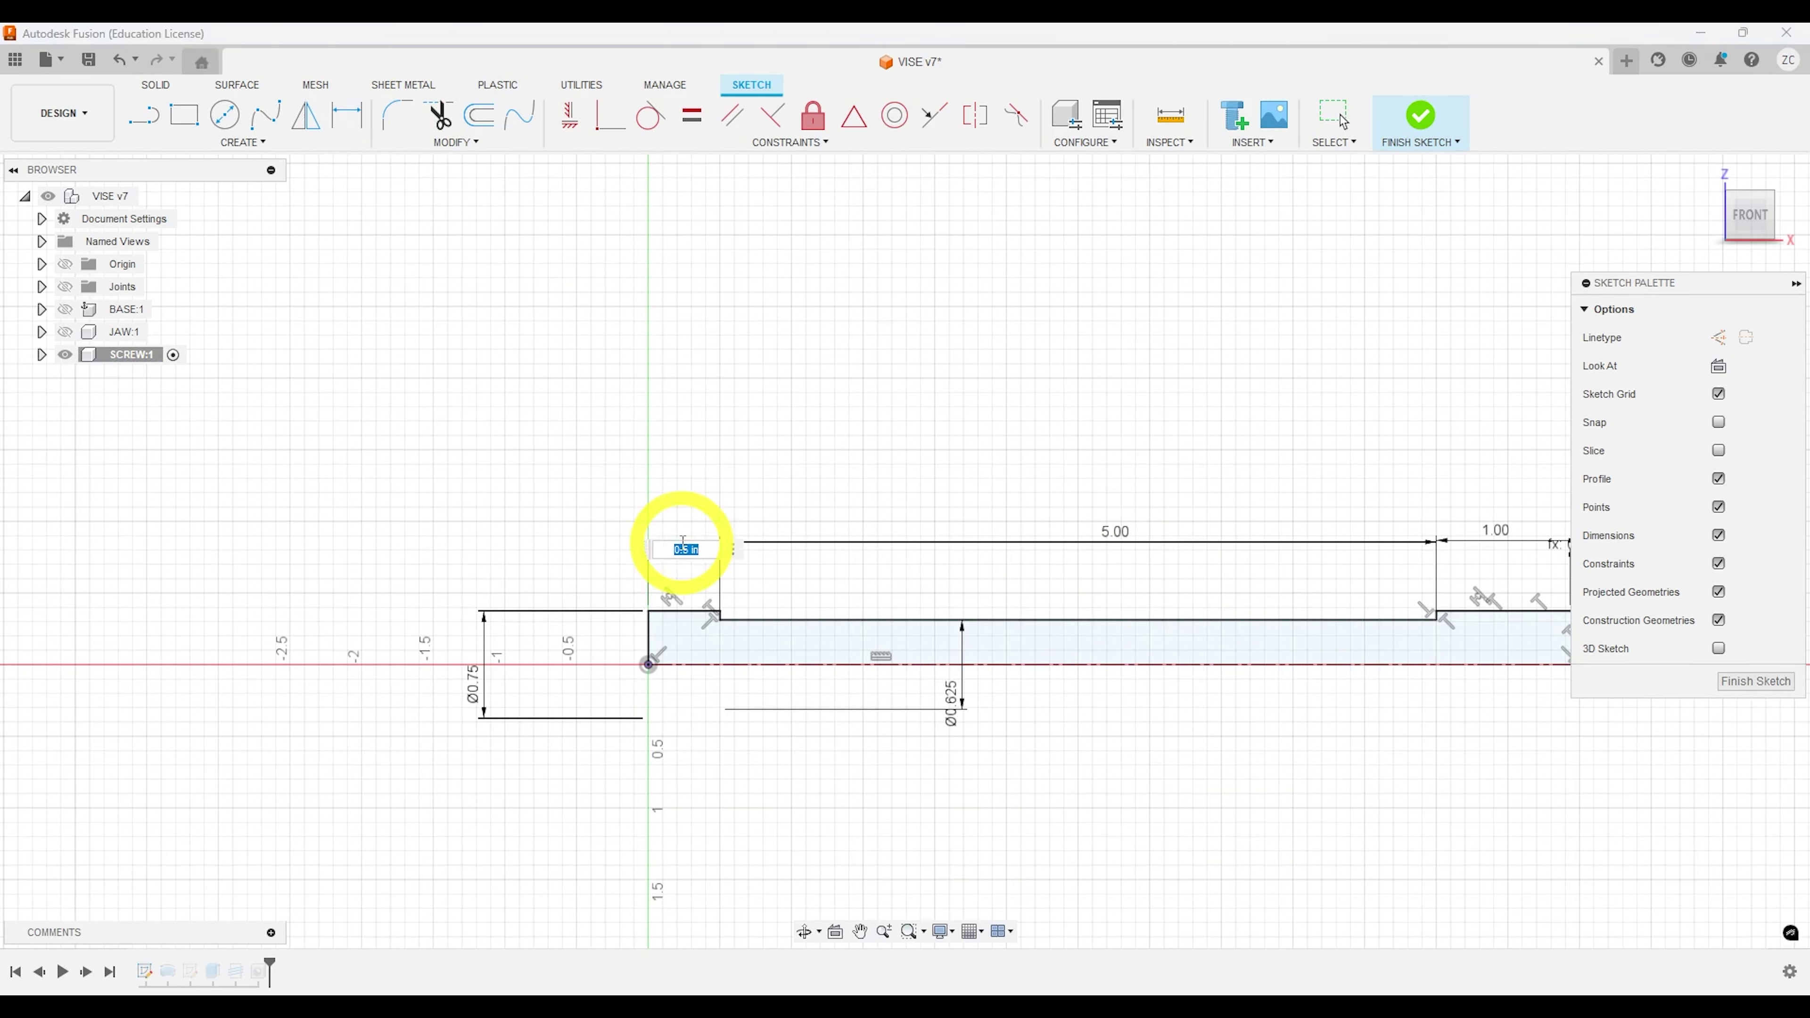
text(1.5)
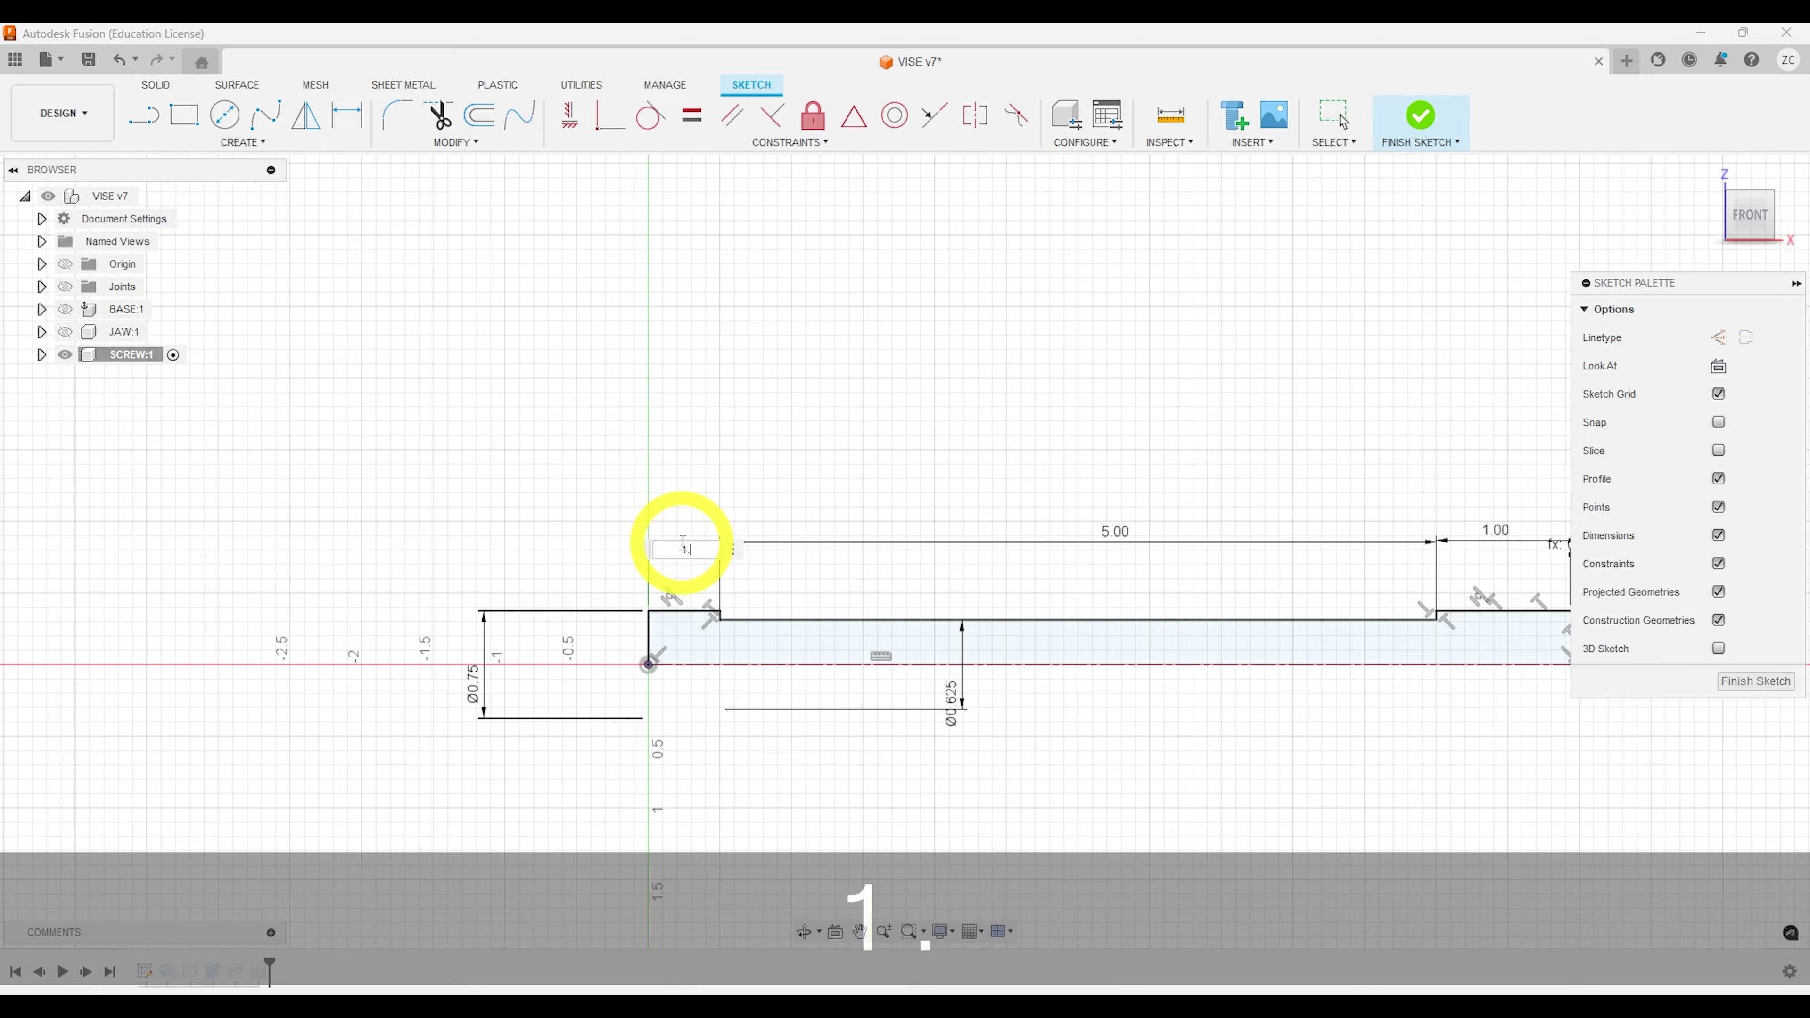
key(Return)
scroll(1354, 719, down, 3)
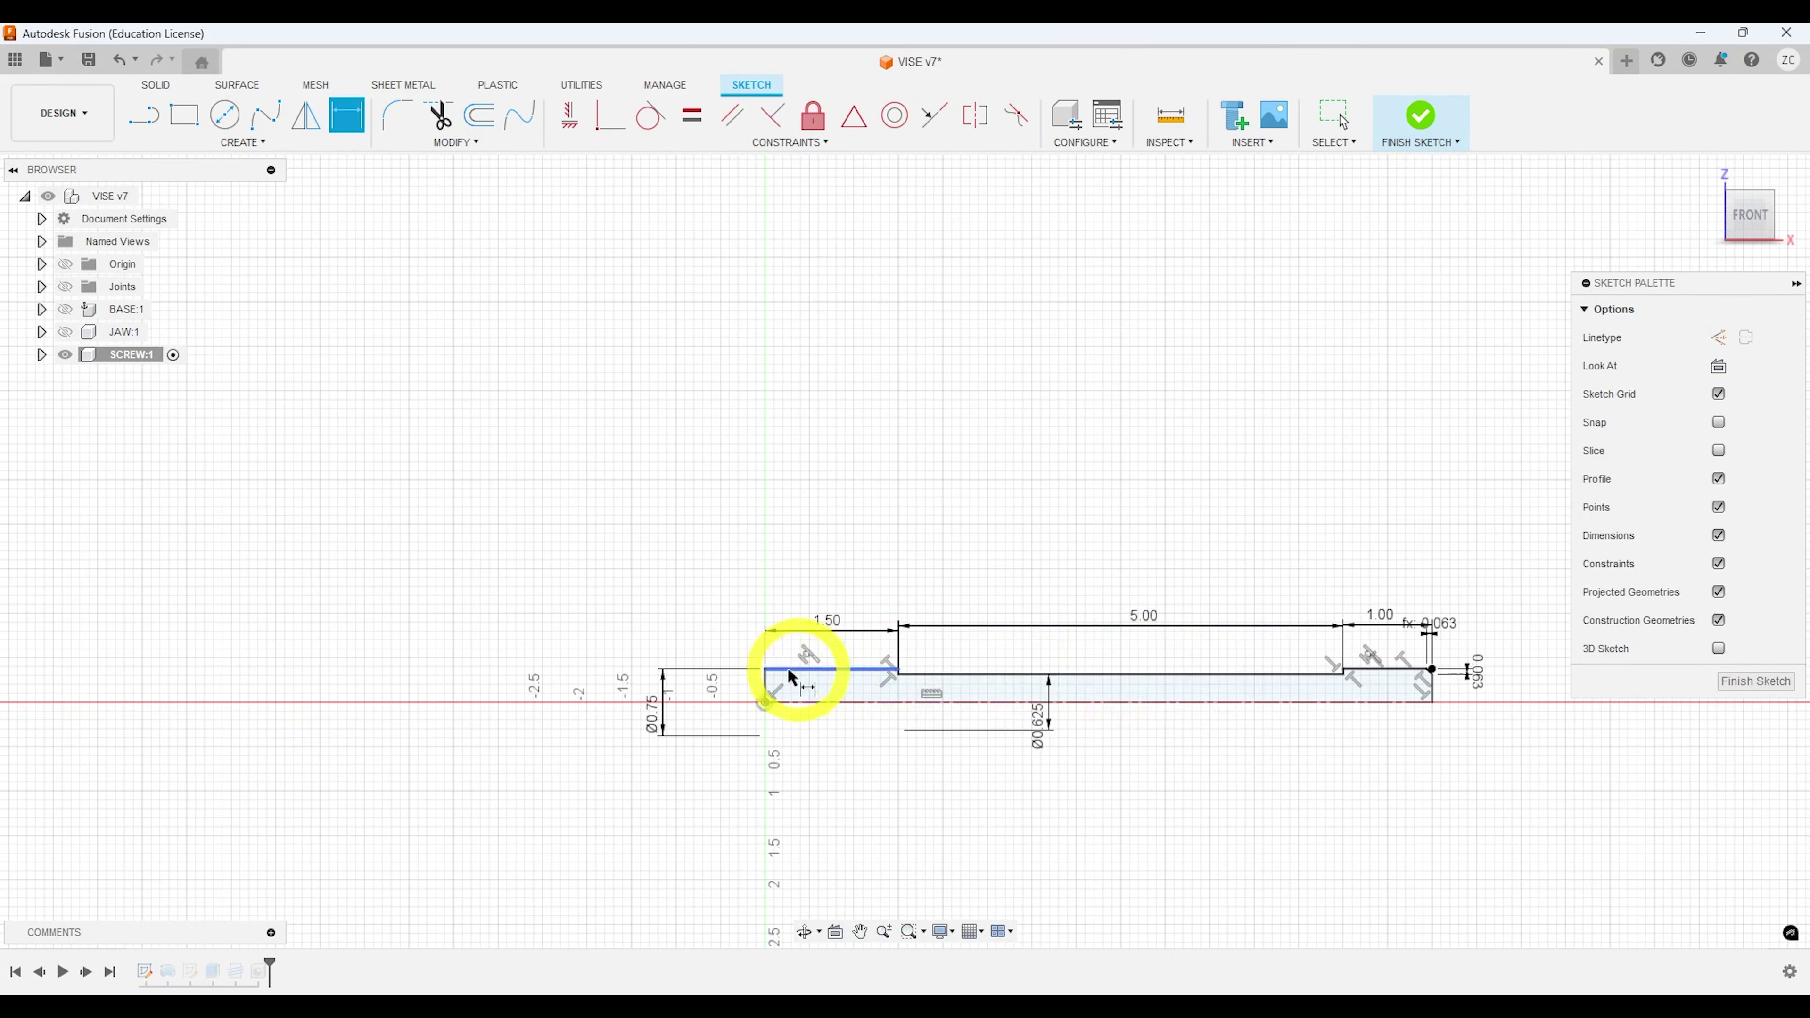
Step: Set the diameter of the 1.5 in end section to 0.65 in
double_click(654, 715)
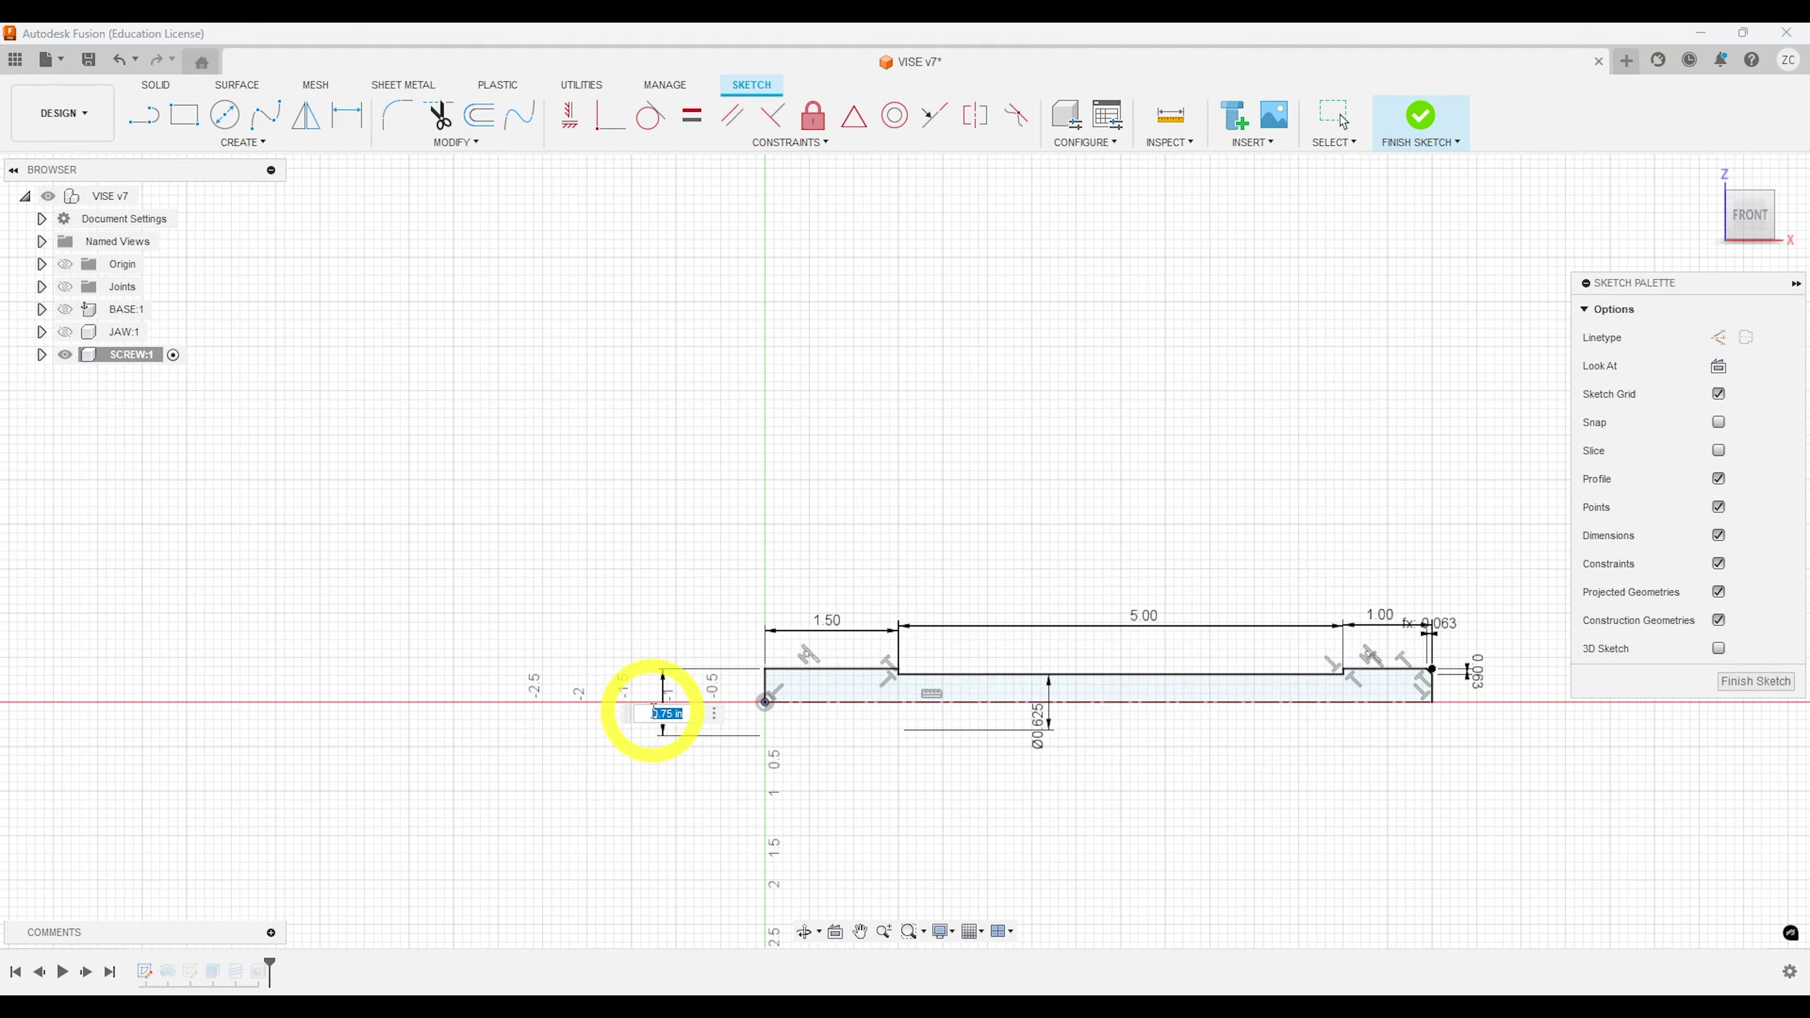
text(.65)
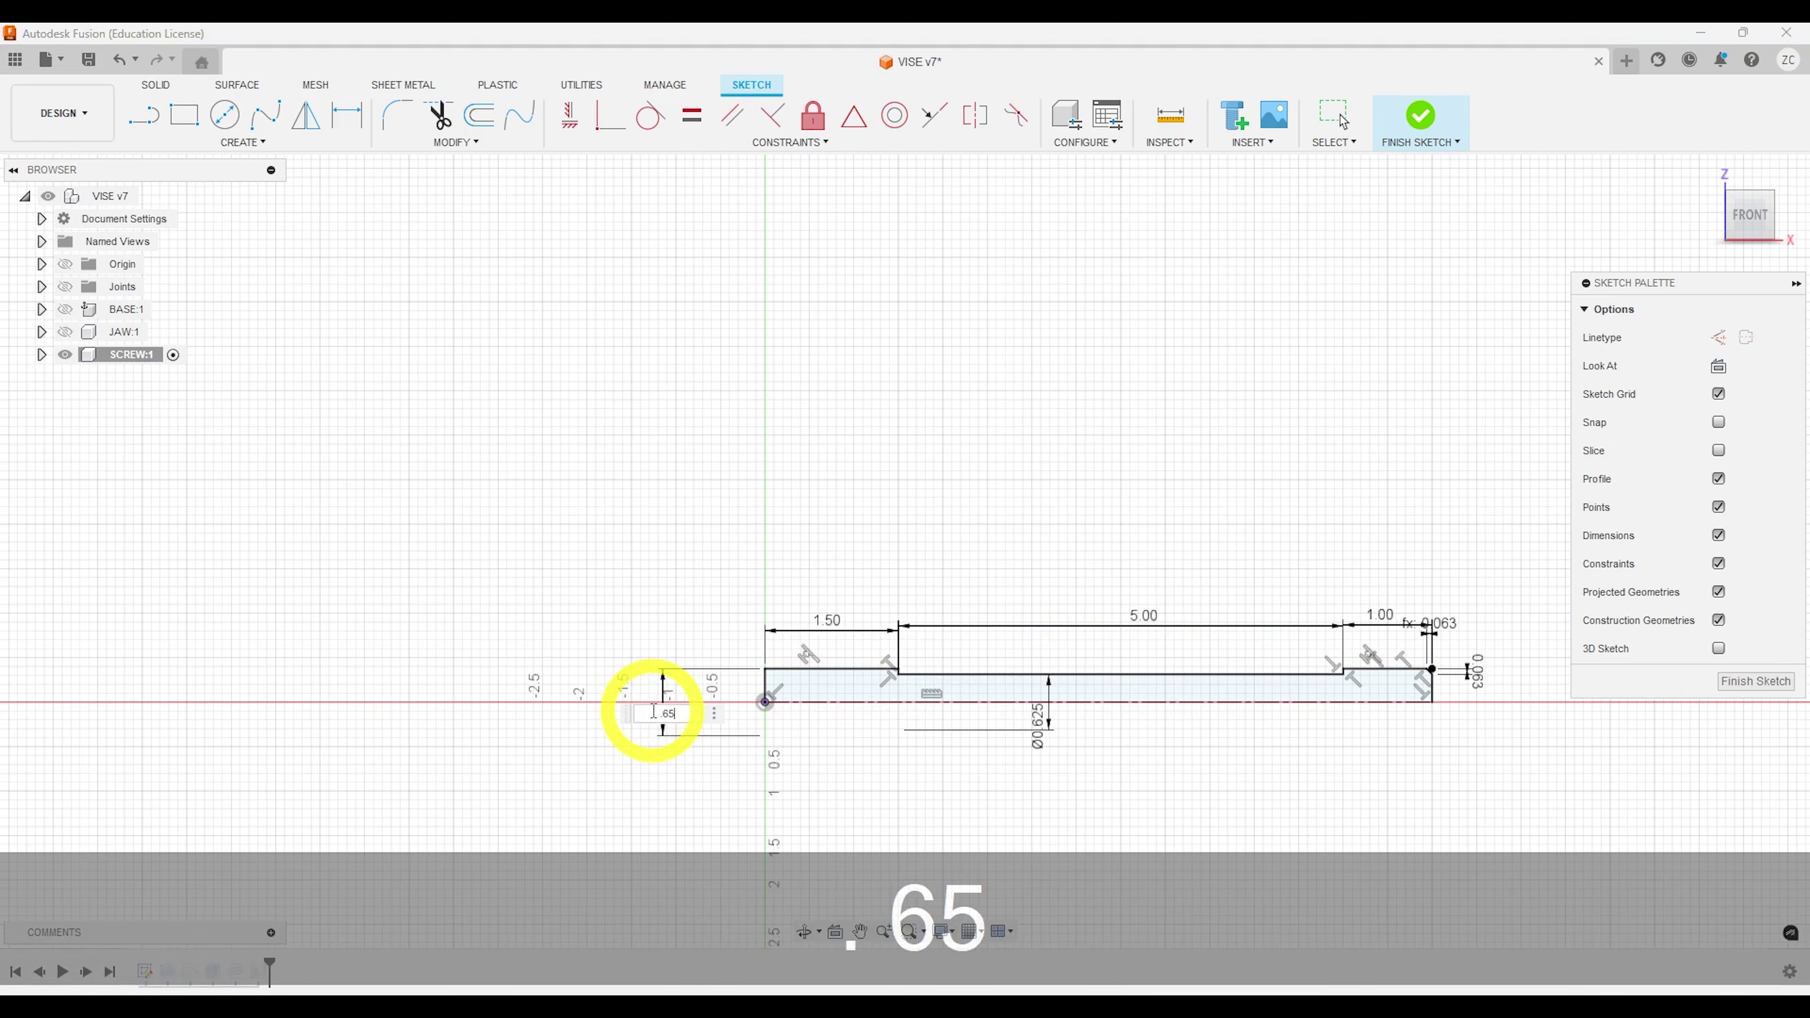
key(Return)
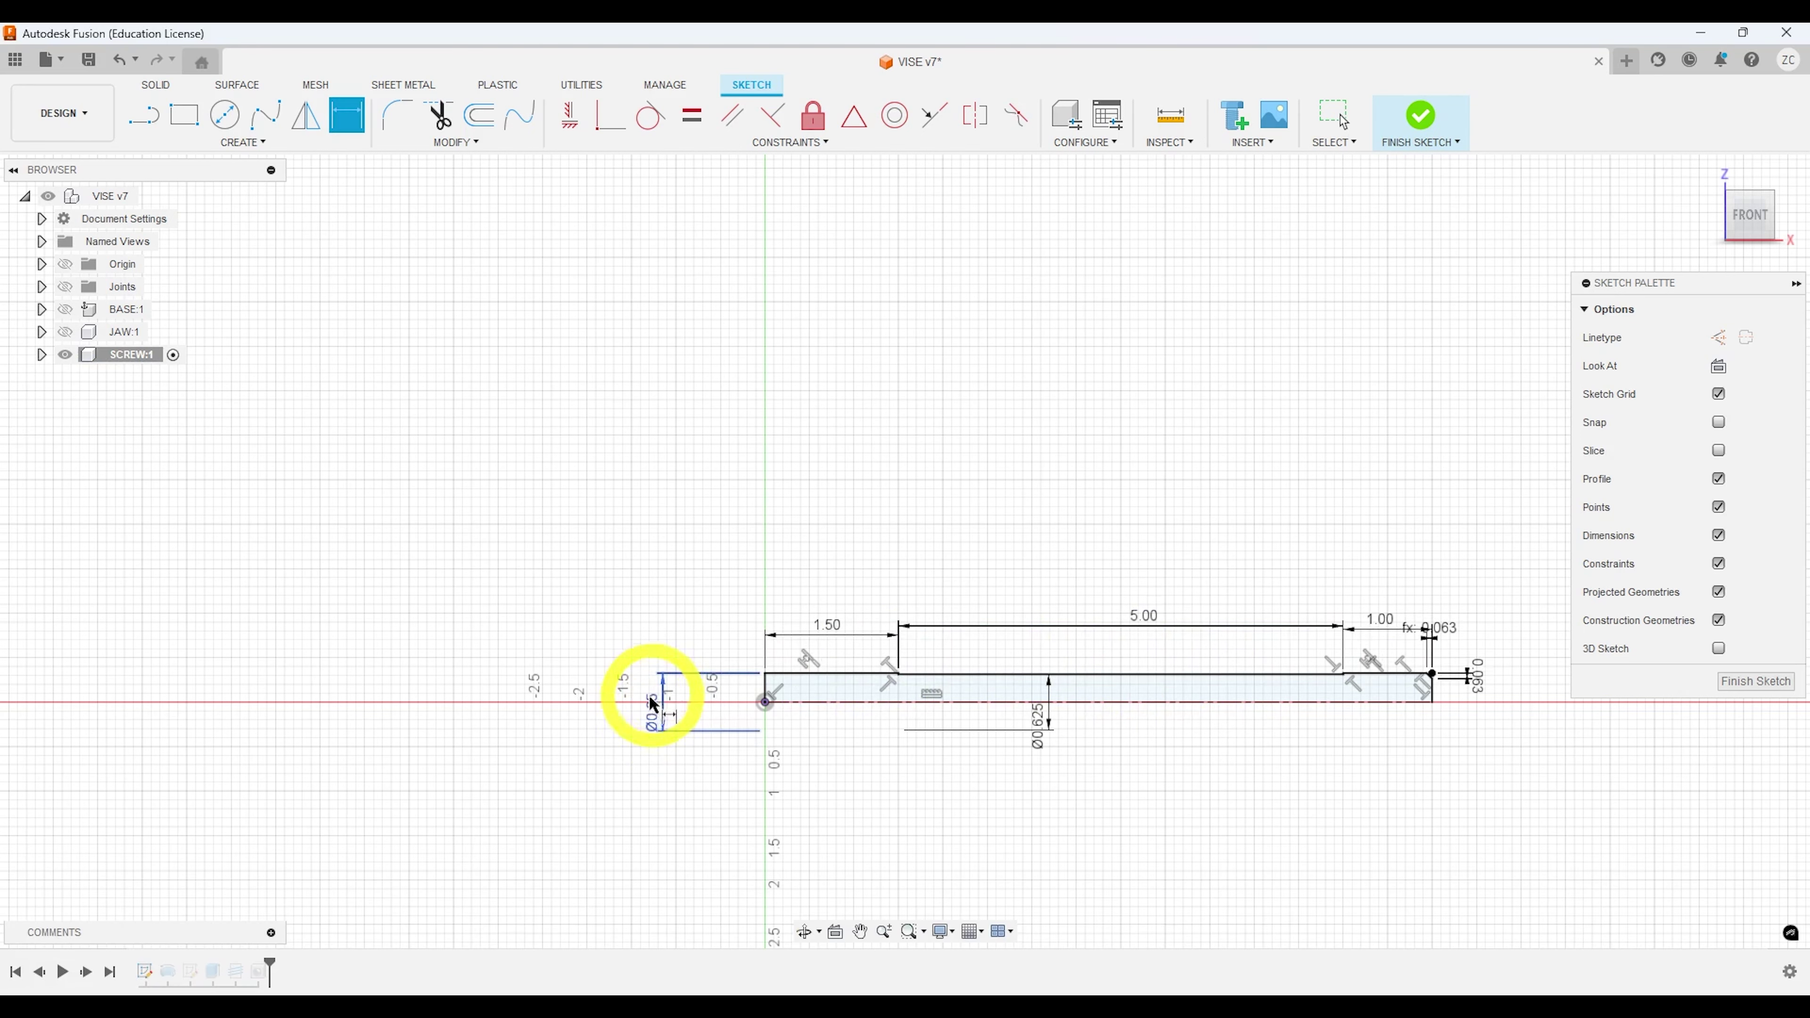
Step: Set the diameter of the 1.5 in end section to 0.6 in
scroll(652, 710, up, 2)
double_click(654, 714)
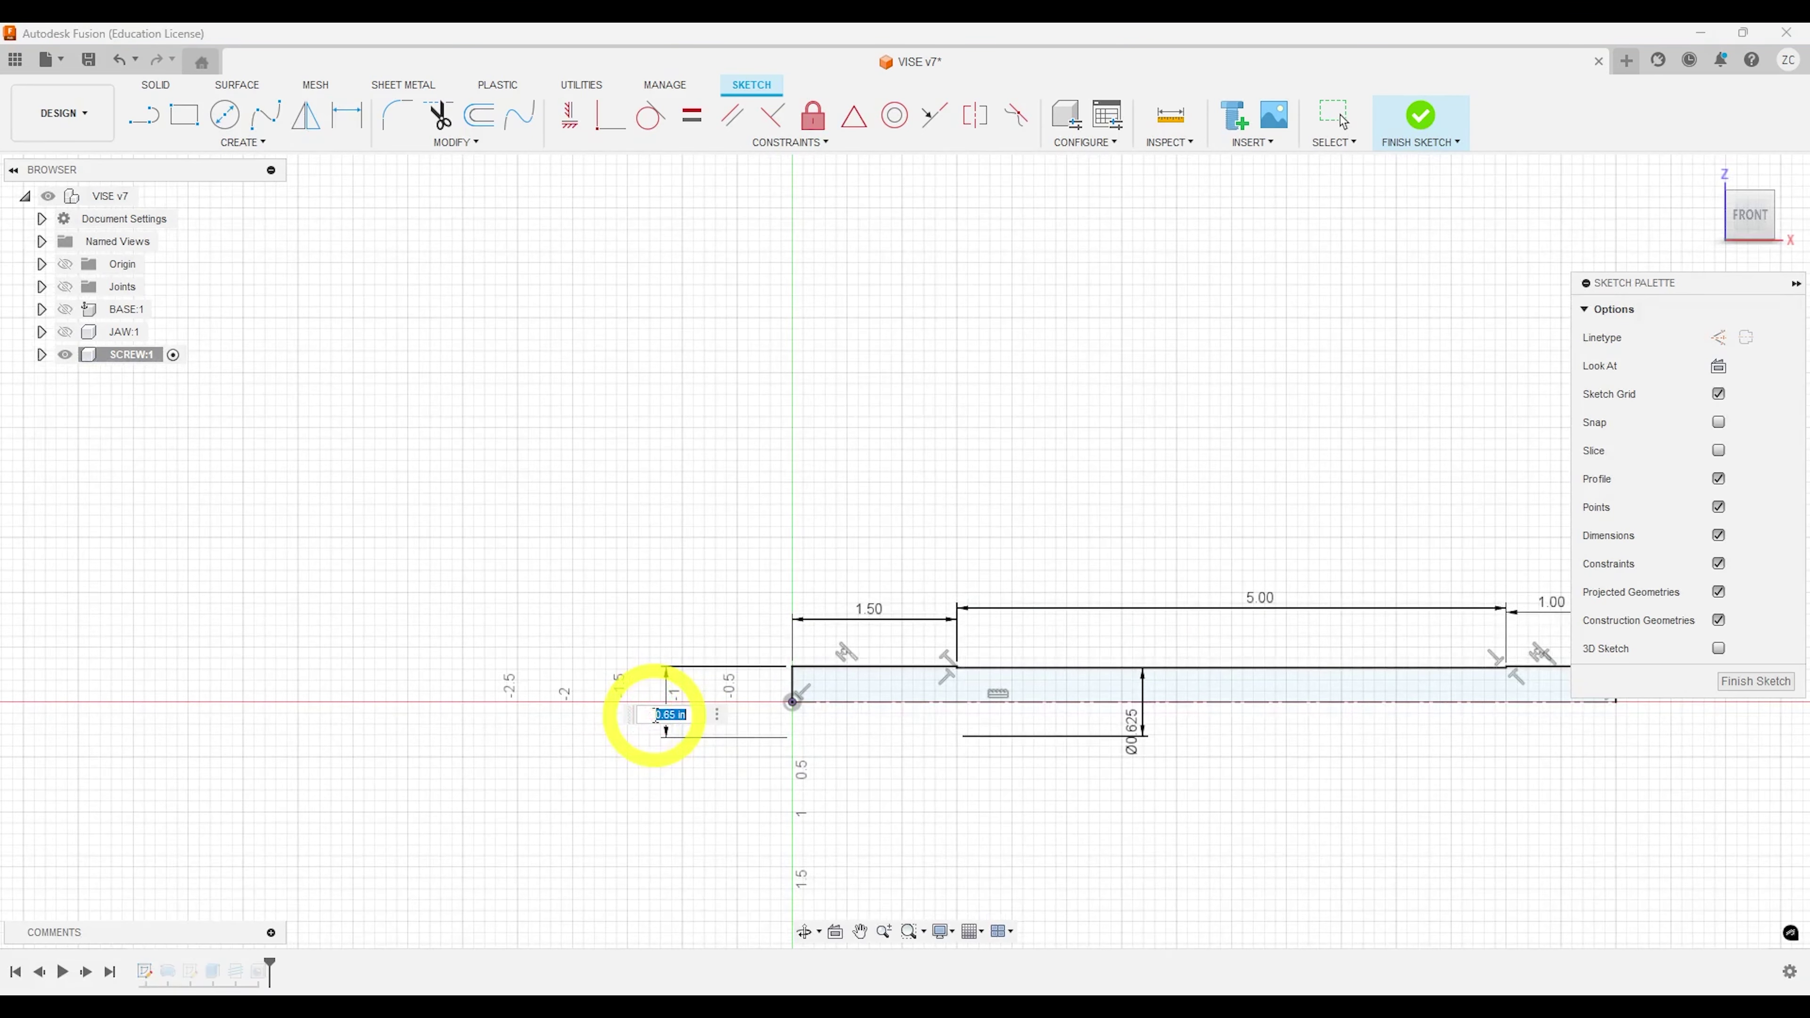
text(.6)
key(Return)
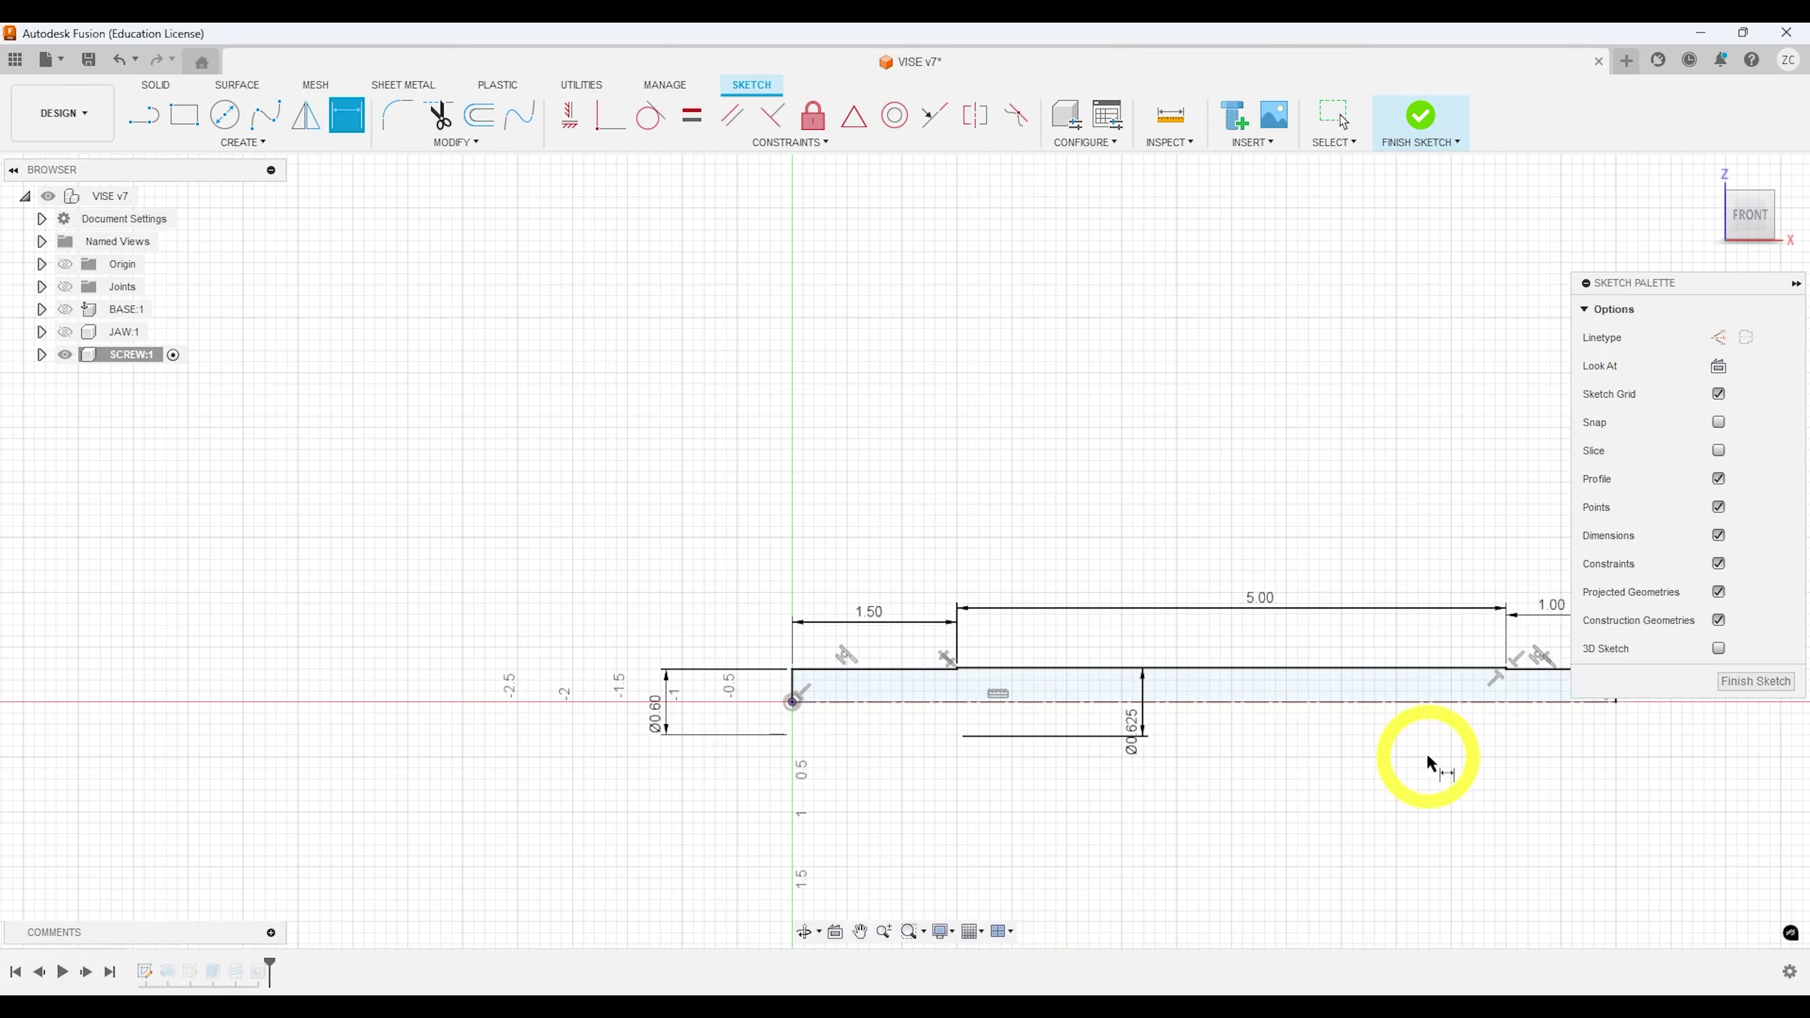
Step: Delete the collinear constraint linking the two end sections and pull the chamfered end section's upper edge above the middle section
middle_drag(1429, 763, 998, 667)
scroll(1062, 579, down, 2)
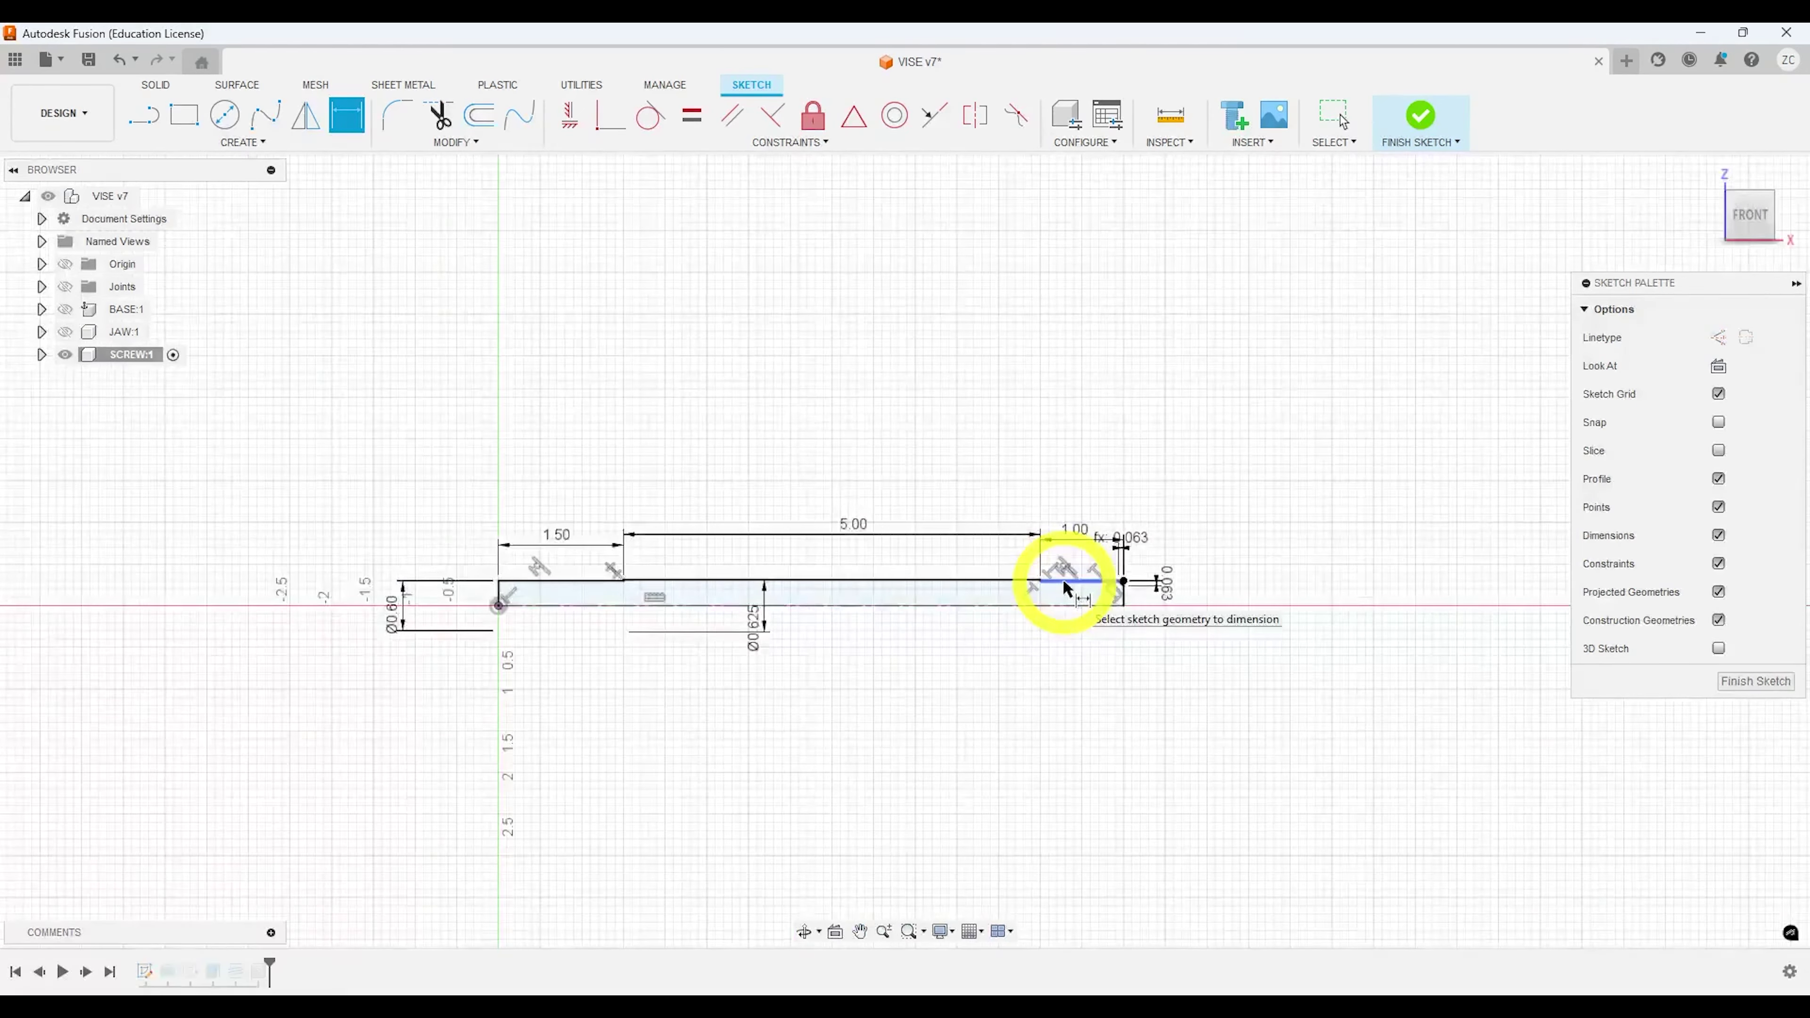
scroll(1063, 579, up, 2)
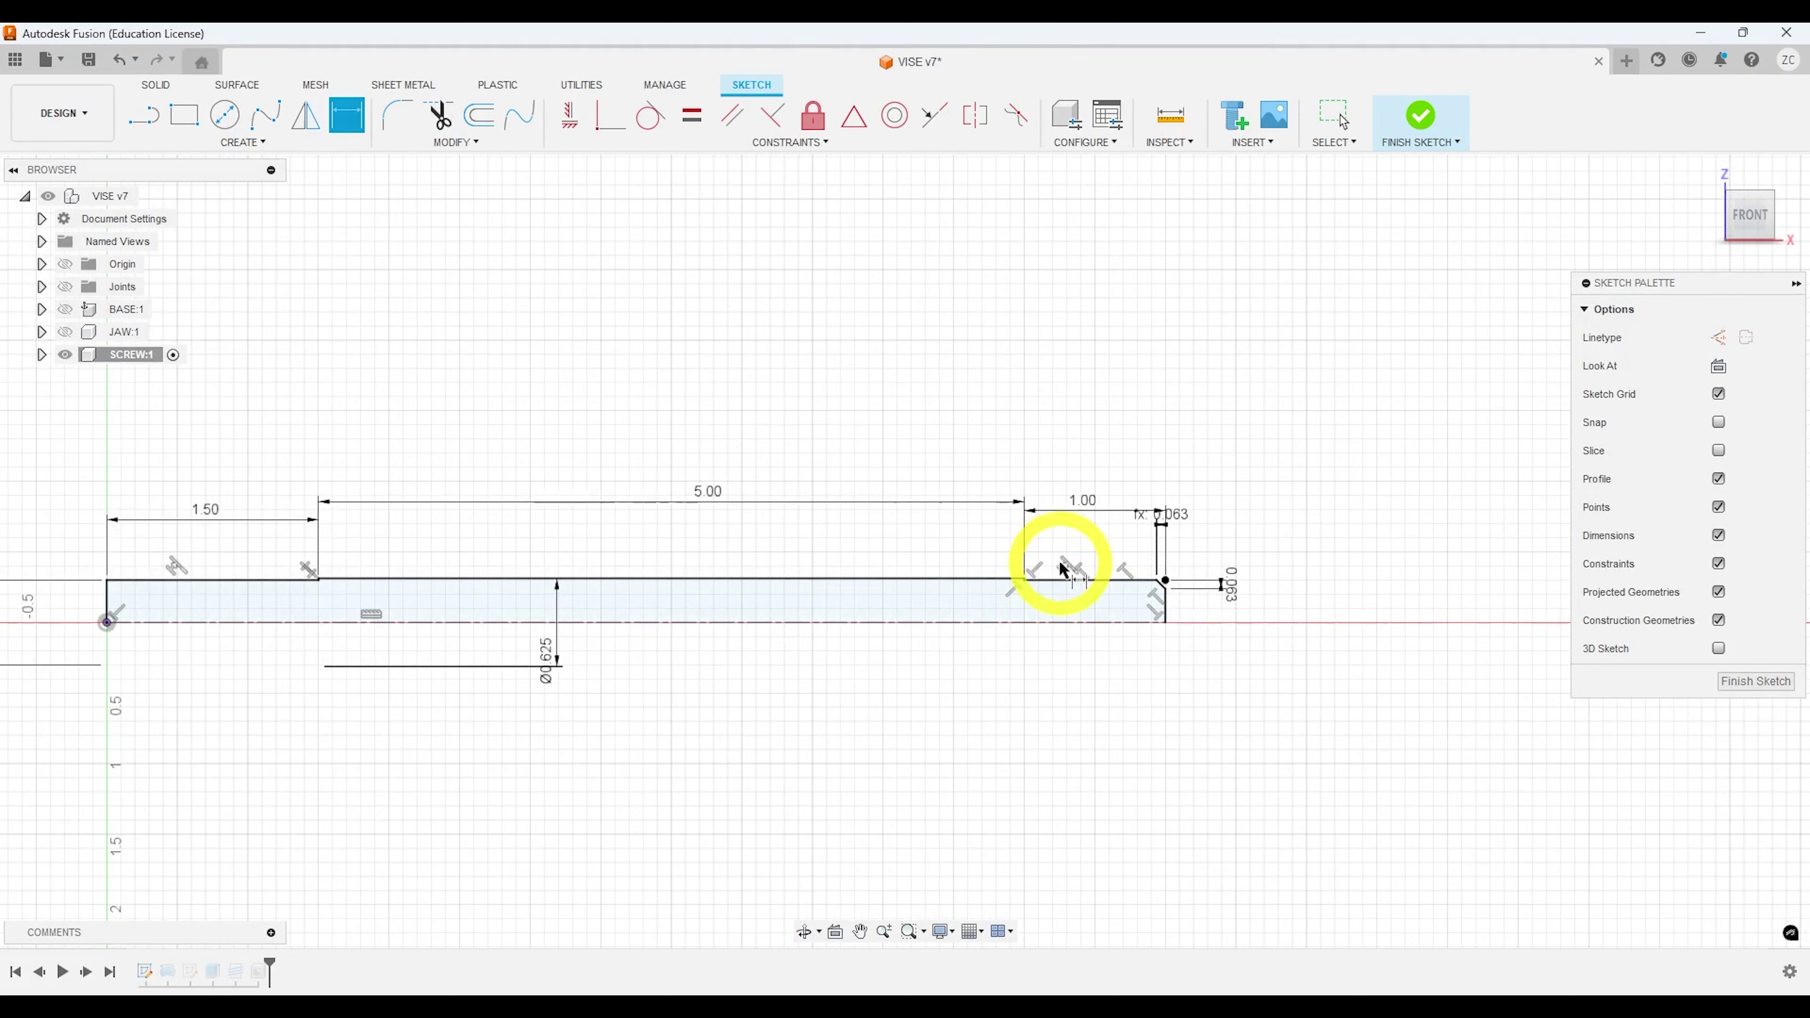
key(Escape)
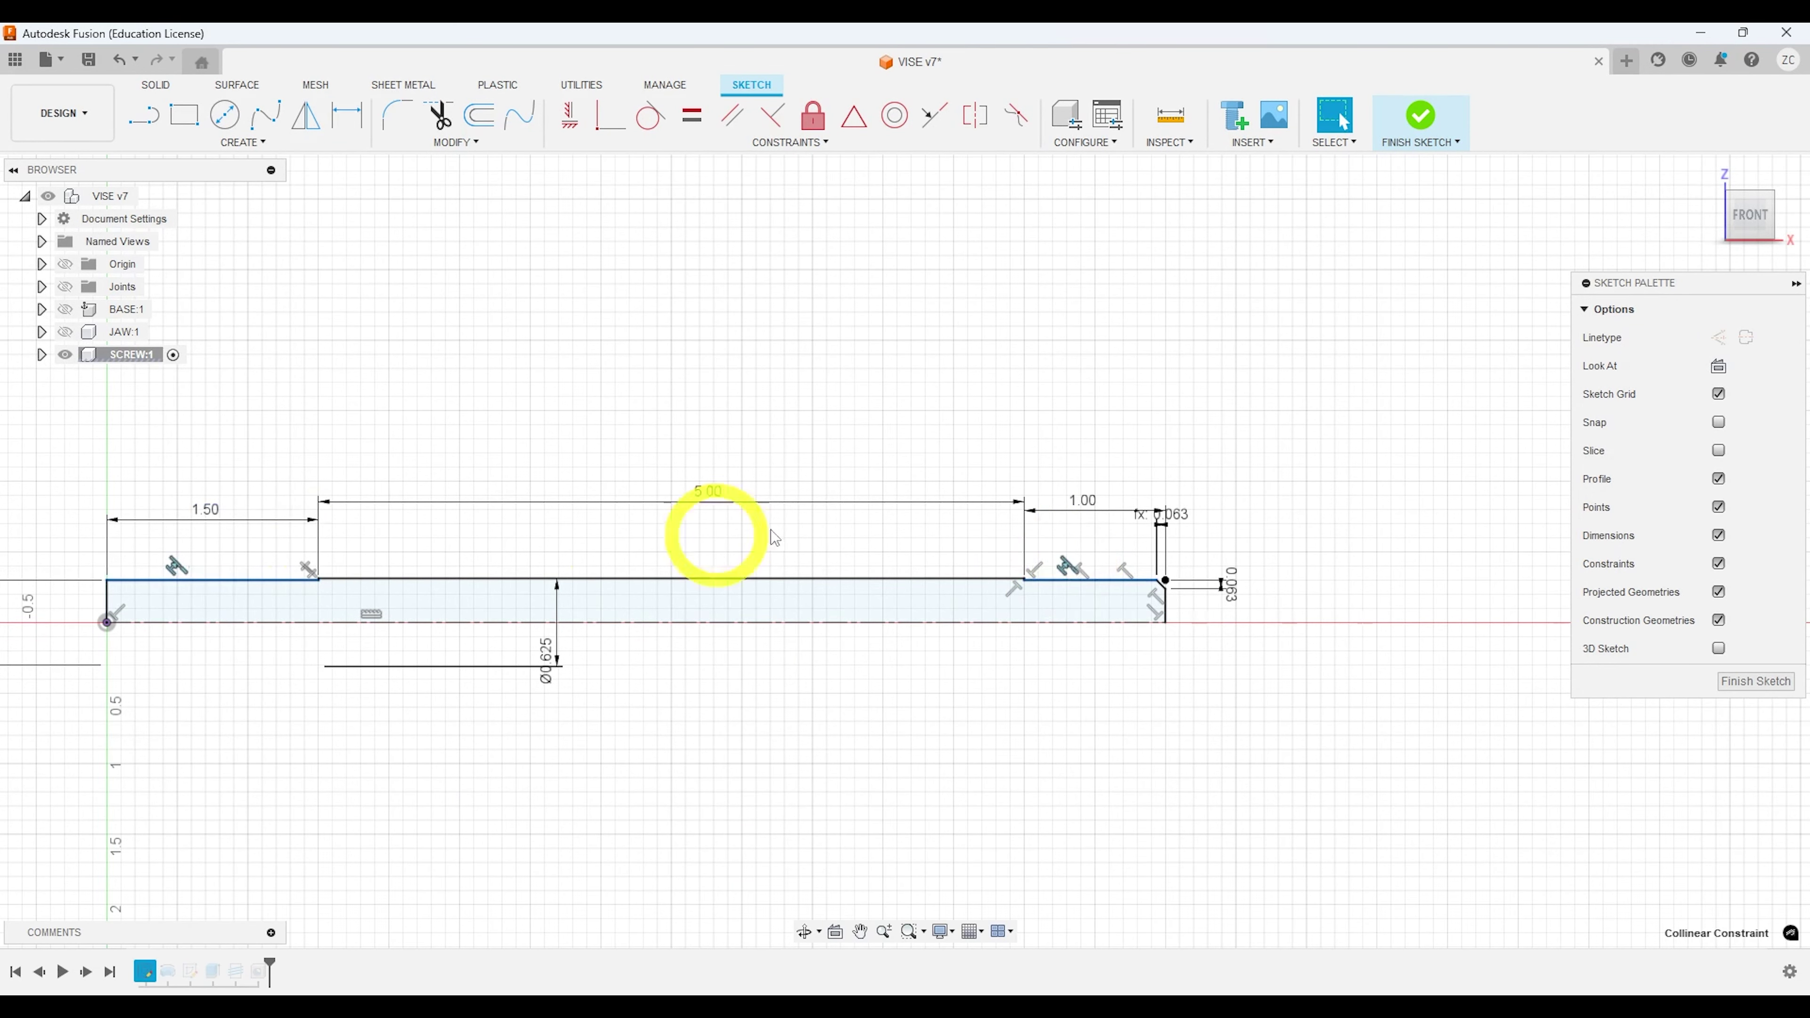
right_click(1067, 570)
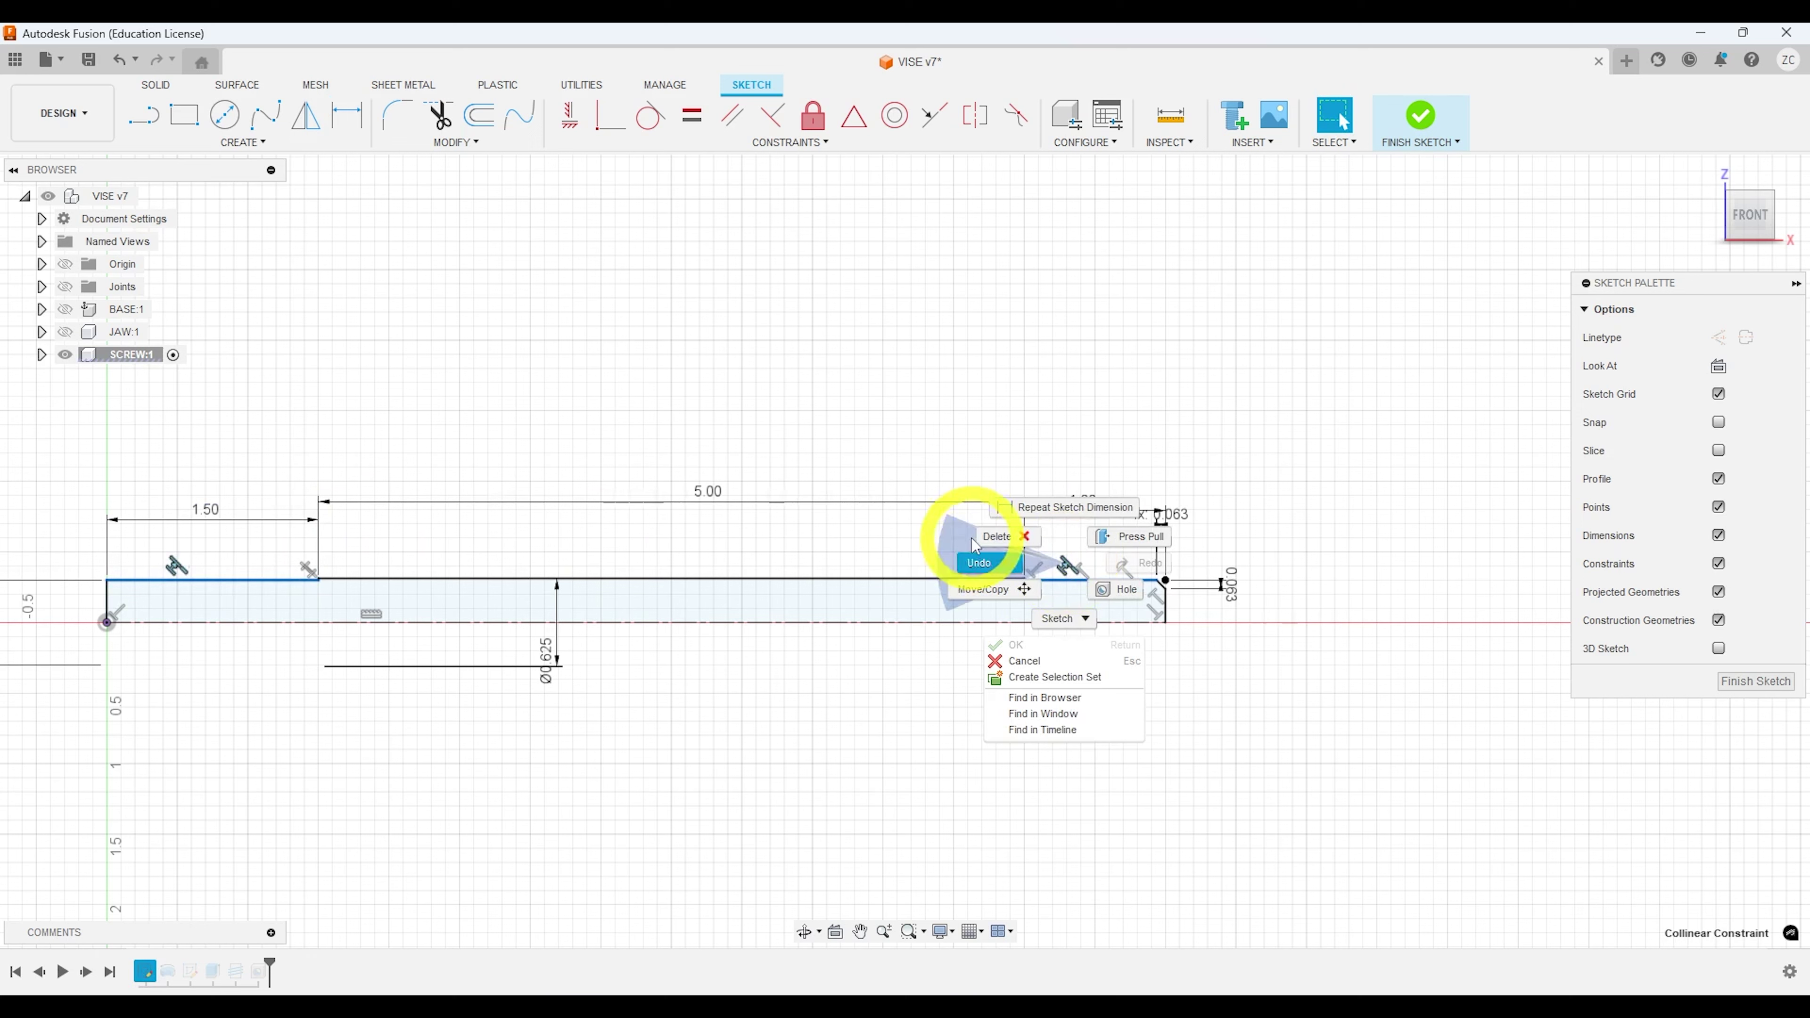
click(1002, 519)
drag(1099, 581, 1099, 546)
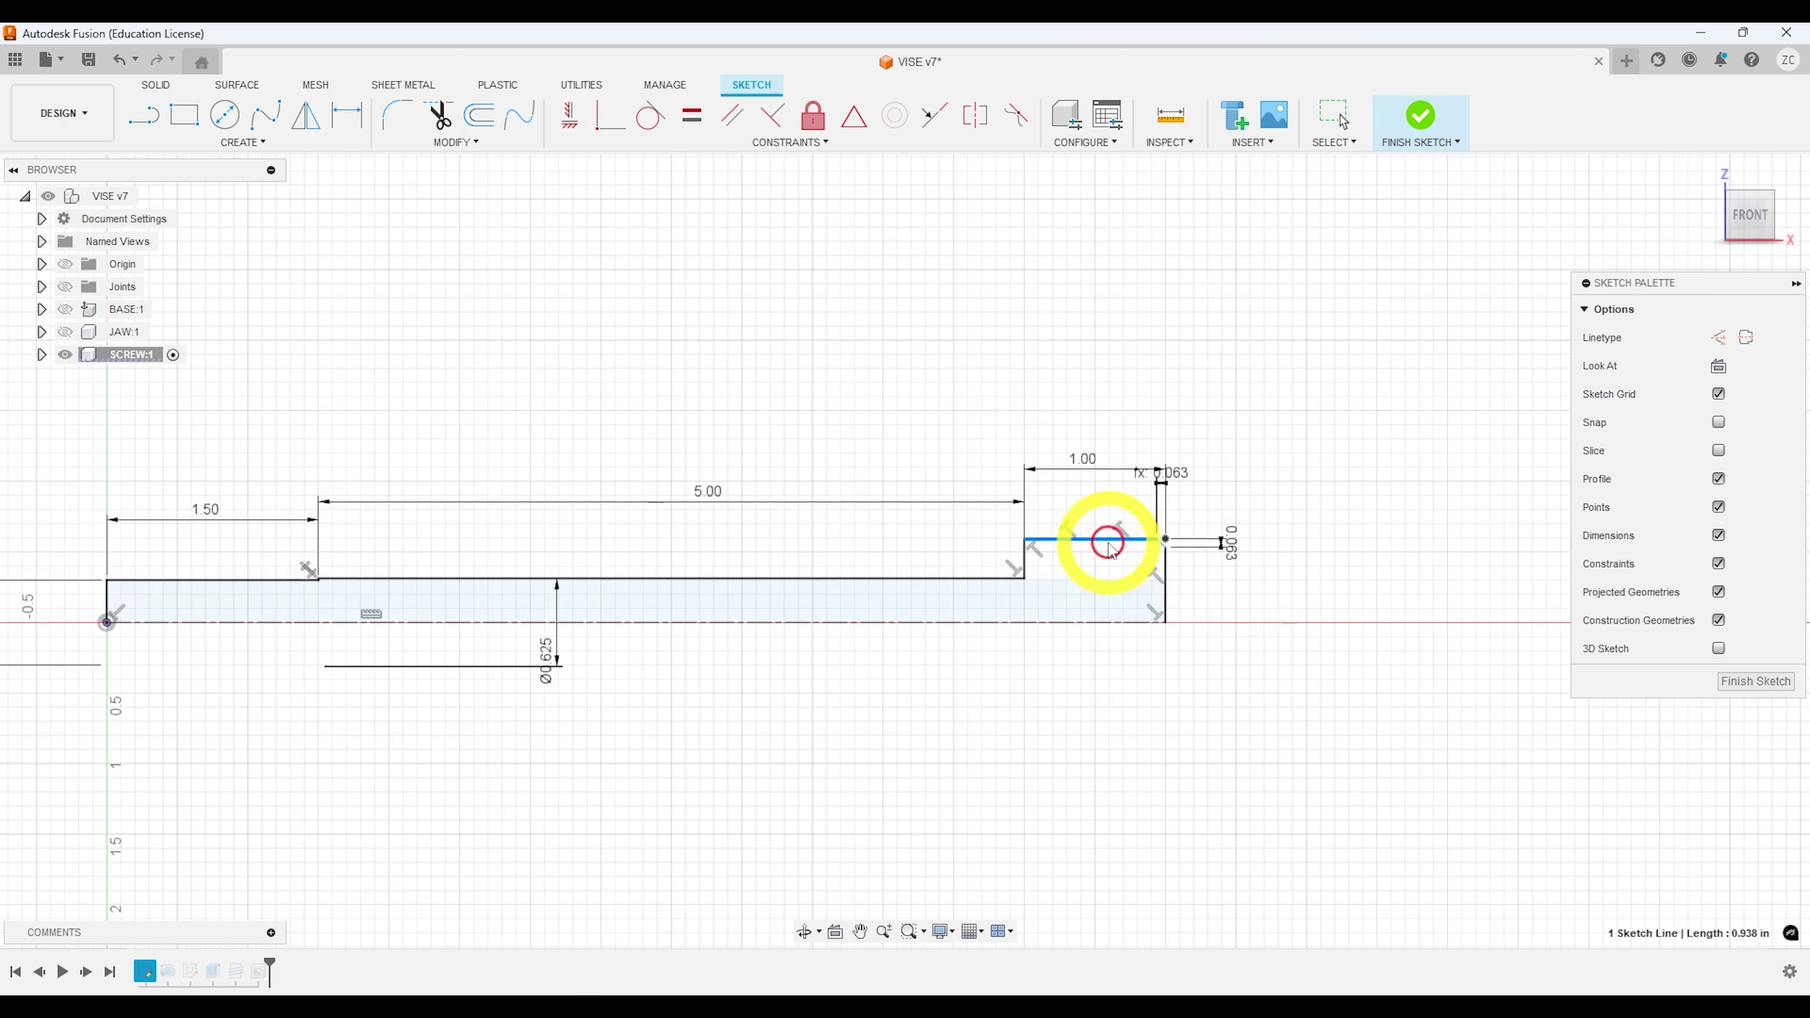
Step: Dimension the chamfered end section's diameter from the centerline as 0.75 in
key(d)
click(1088, 544)
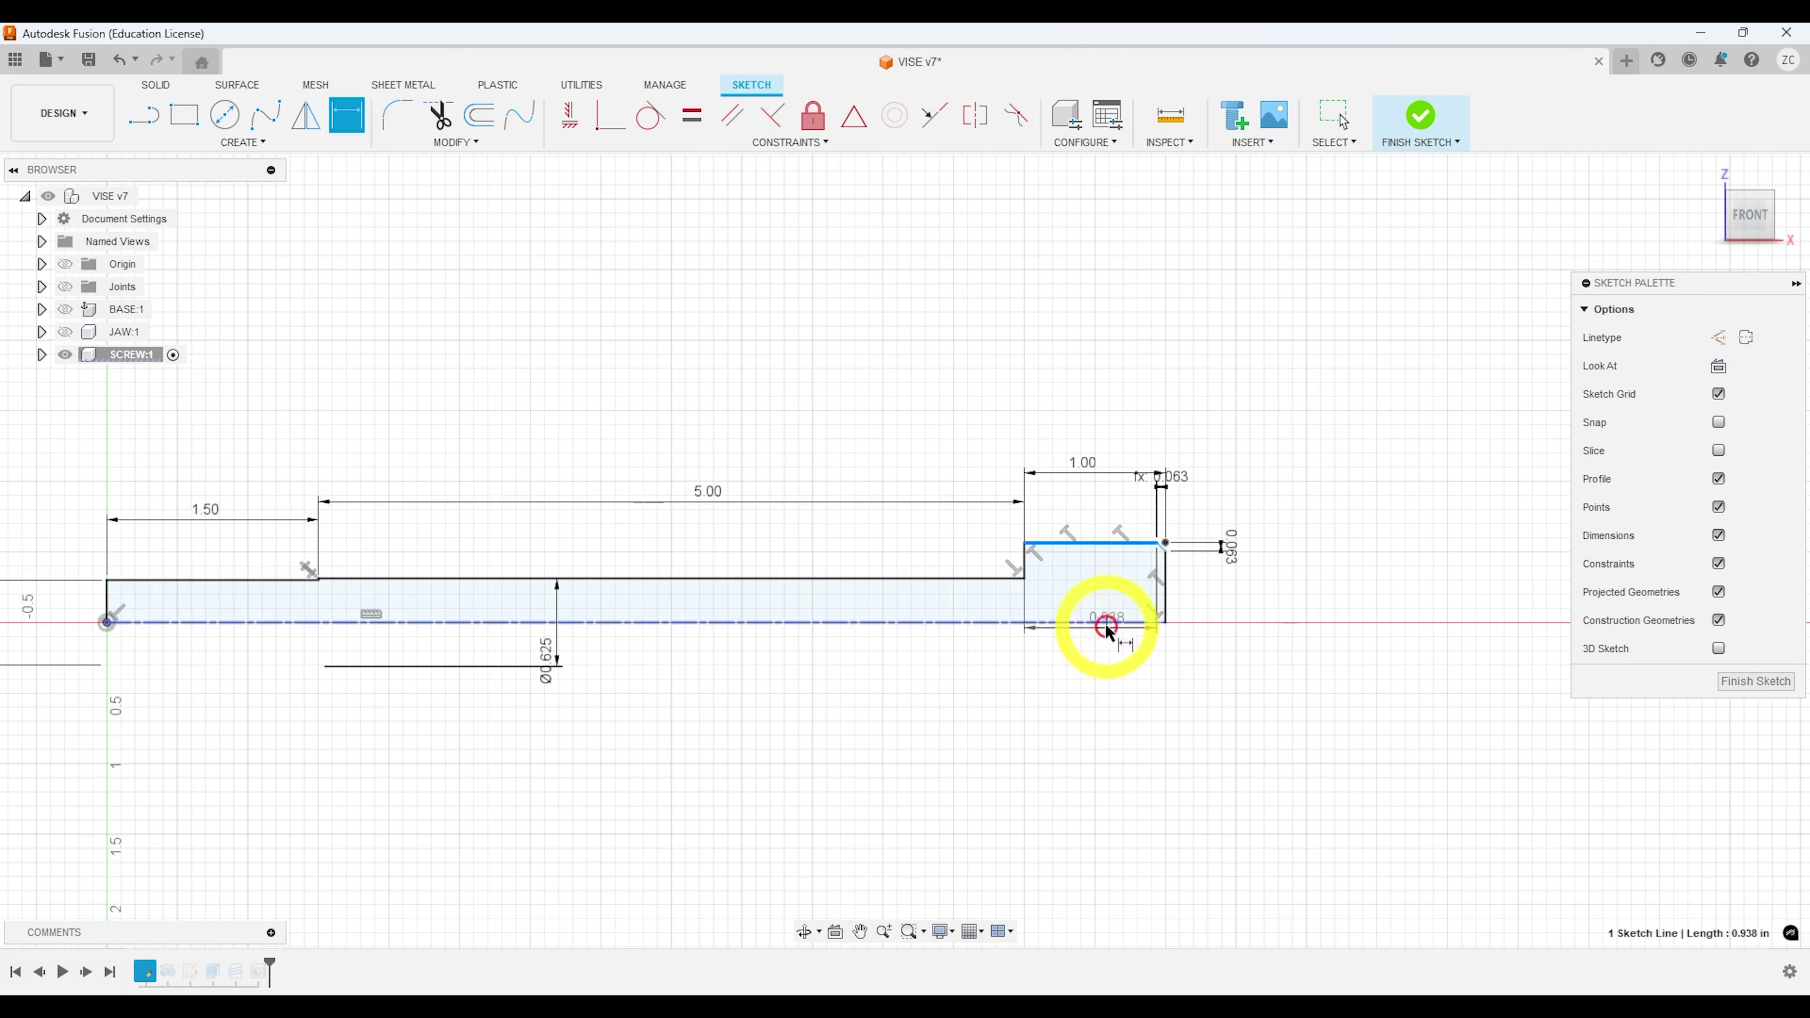
click(1107, 621)
click(1260, 608)
key(BackSpace)
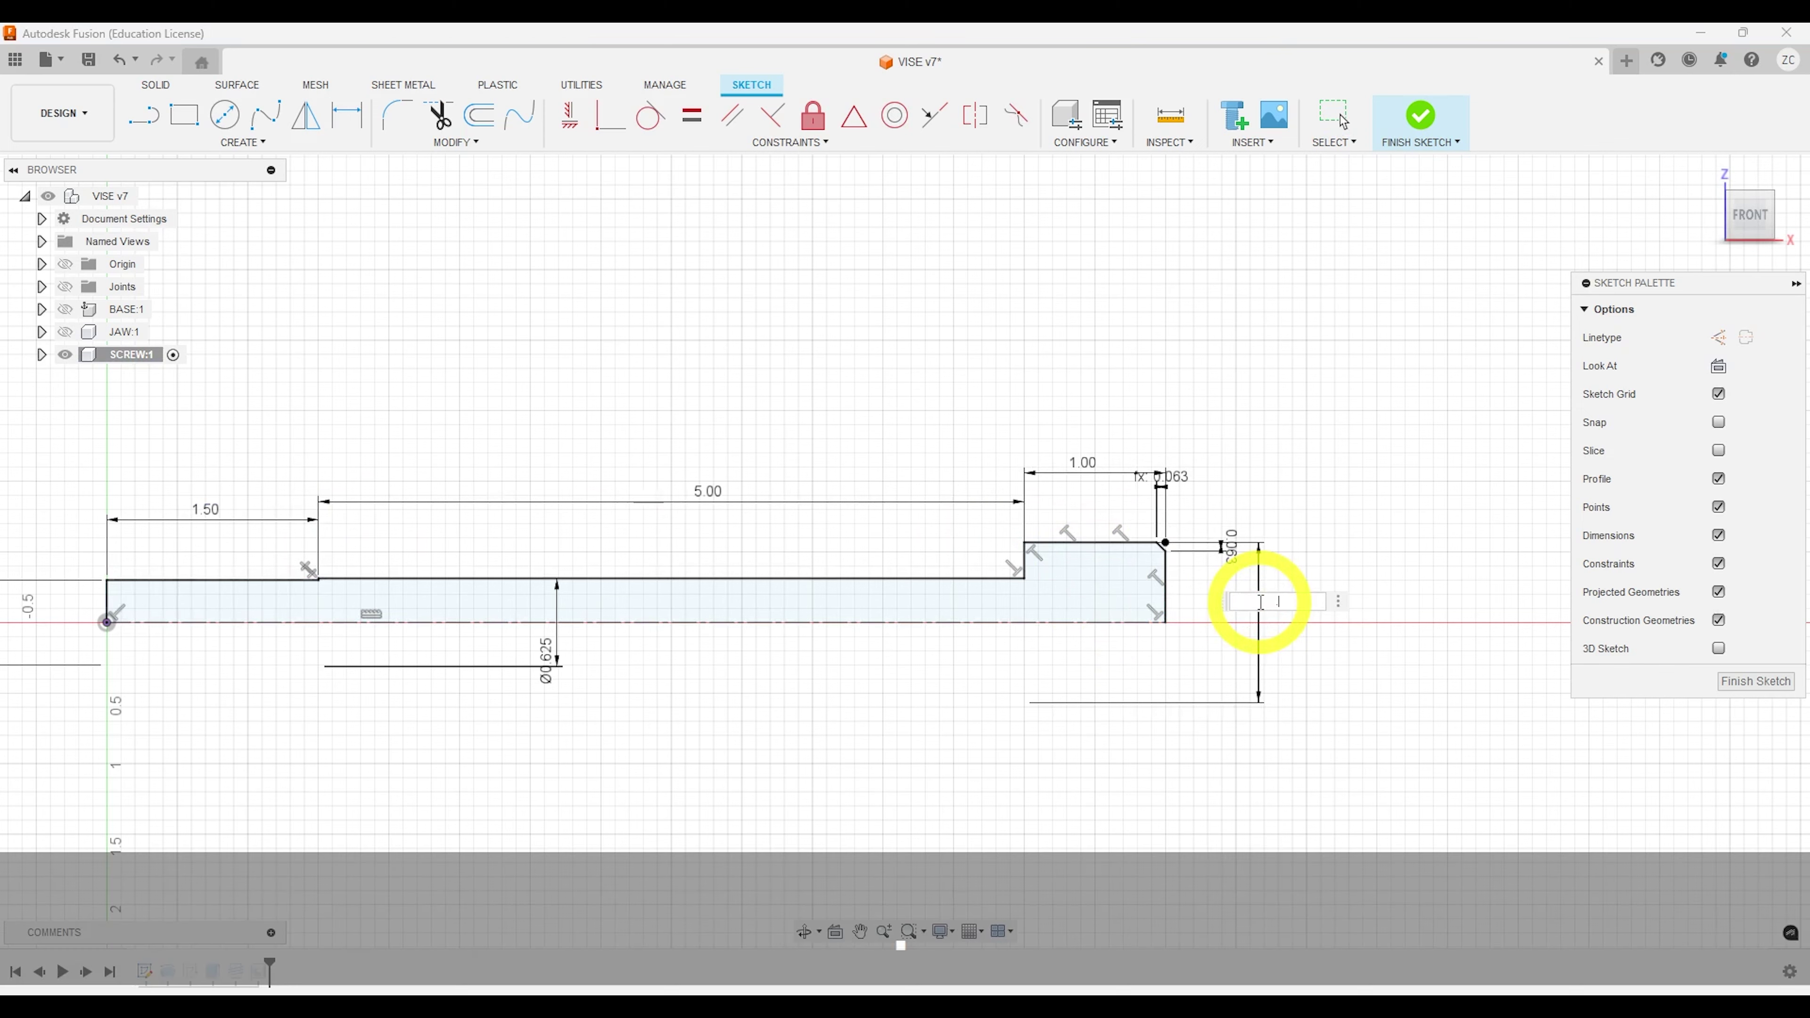
text(.75)
key(Return)
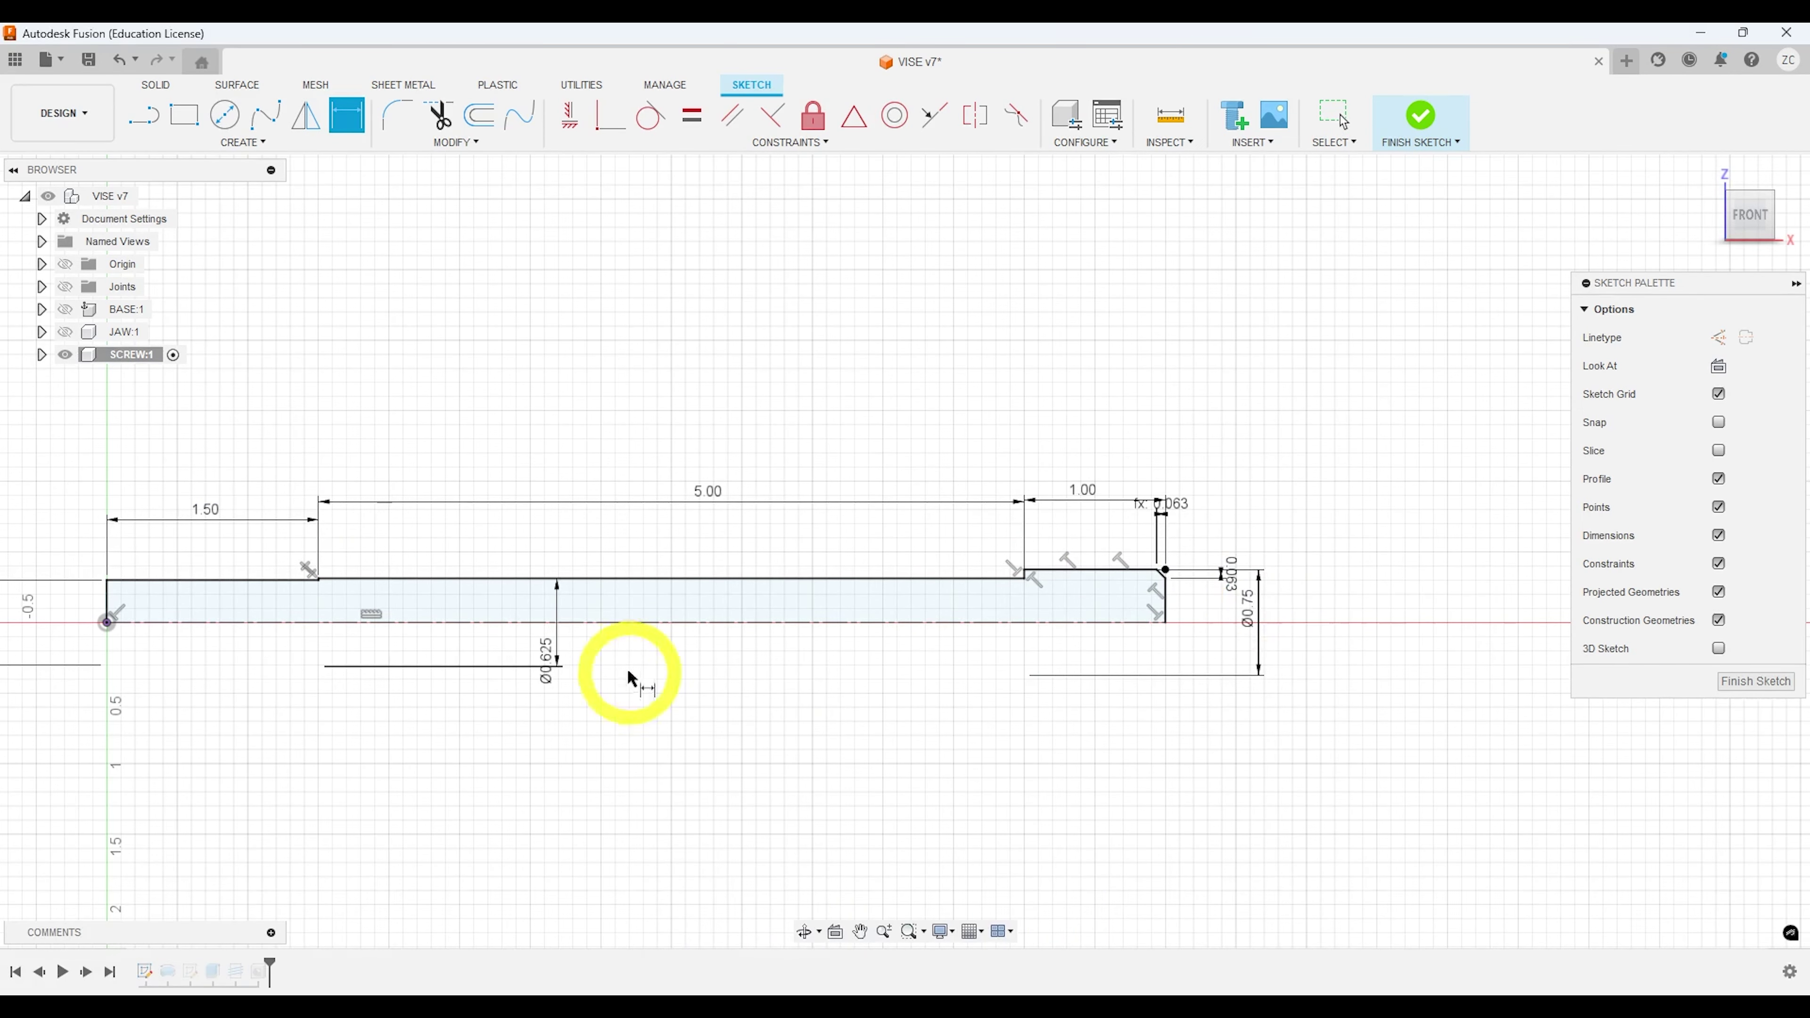
Step: Sketch a rectangular groove about 0.12 in wide with three lines, cut into the upper edge of the 1.5 in end section
middle_drag(493, 659, 685, 647)
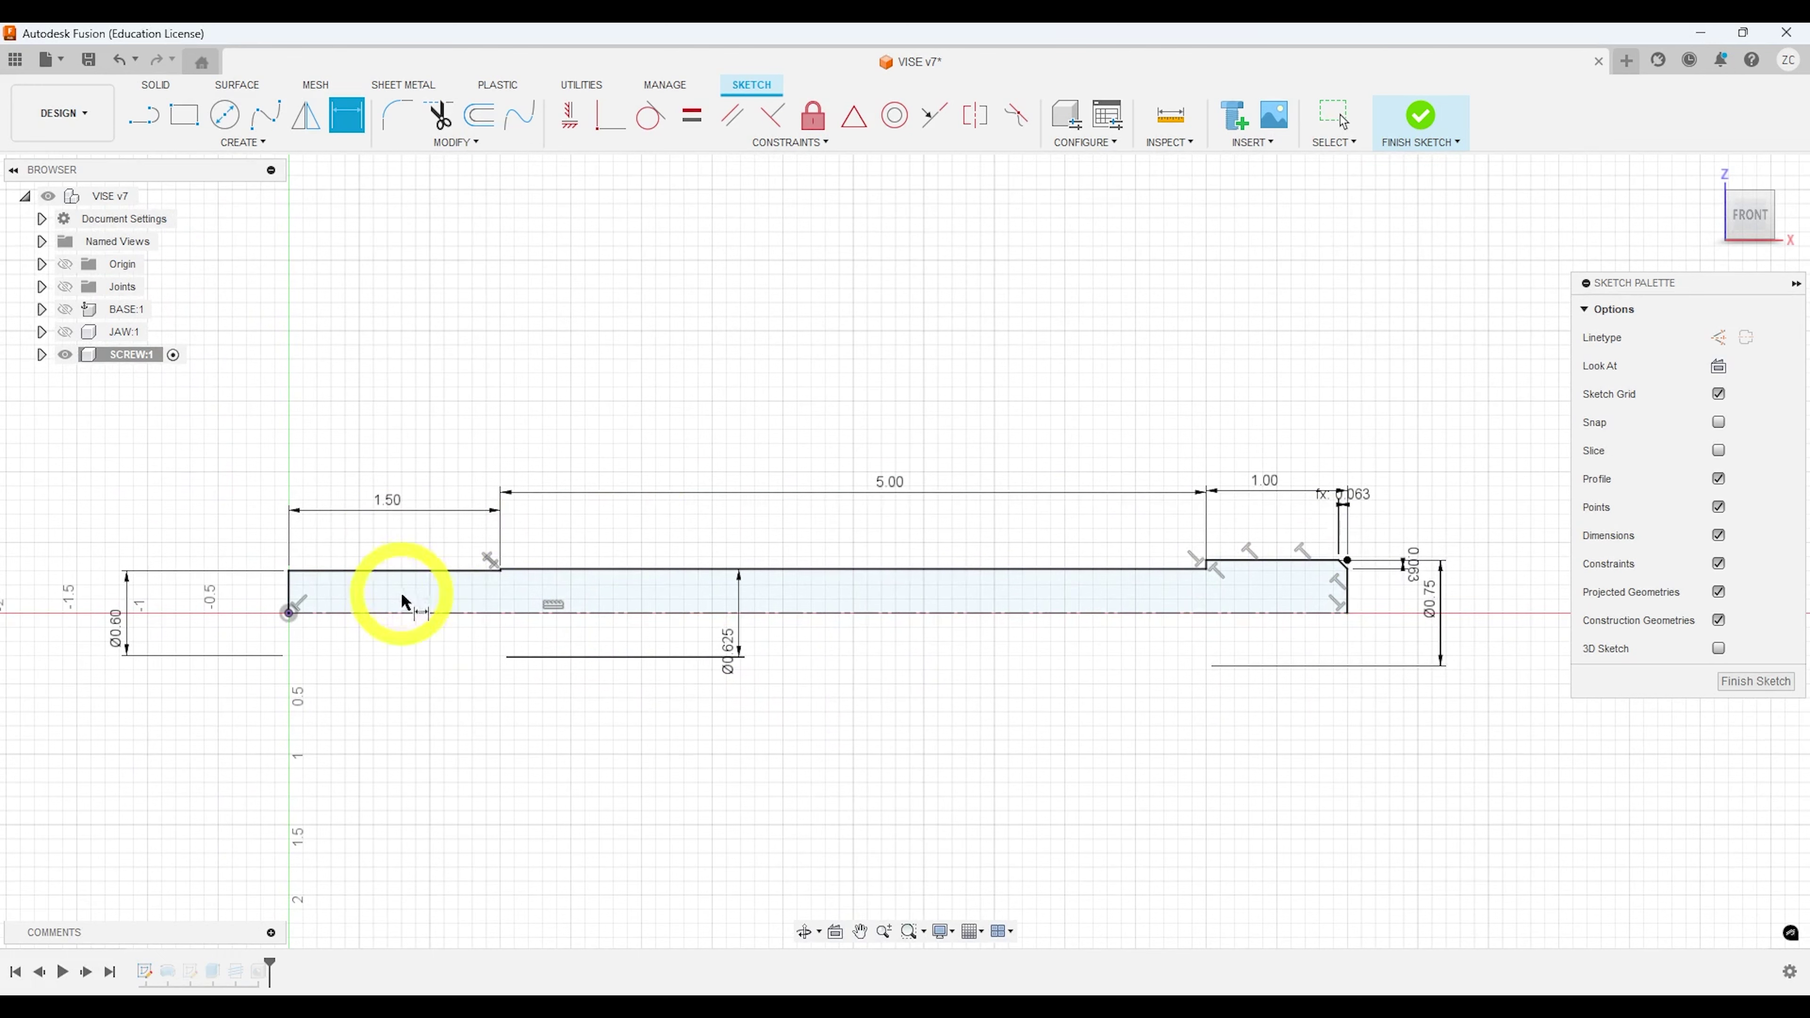
scroll(359, 596, up, 2)
scroll(347, 585, up, 2)
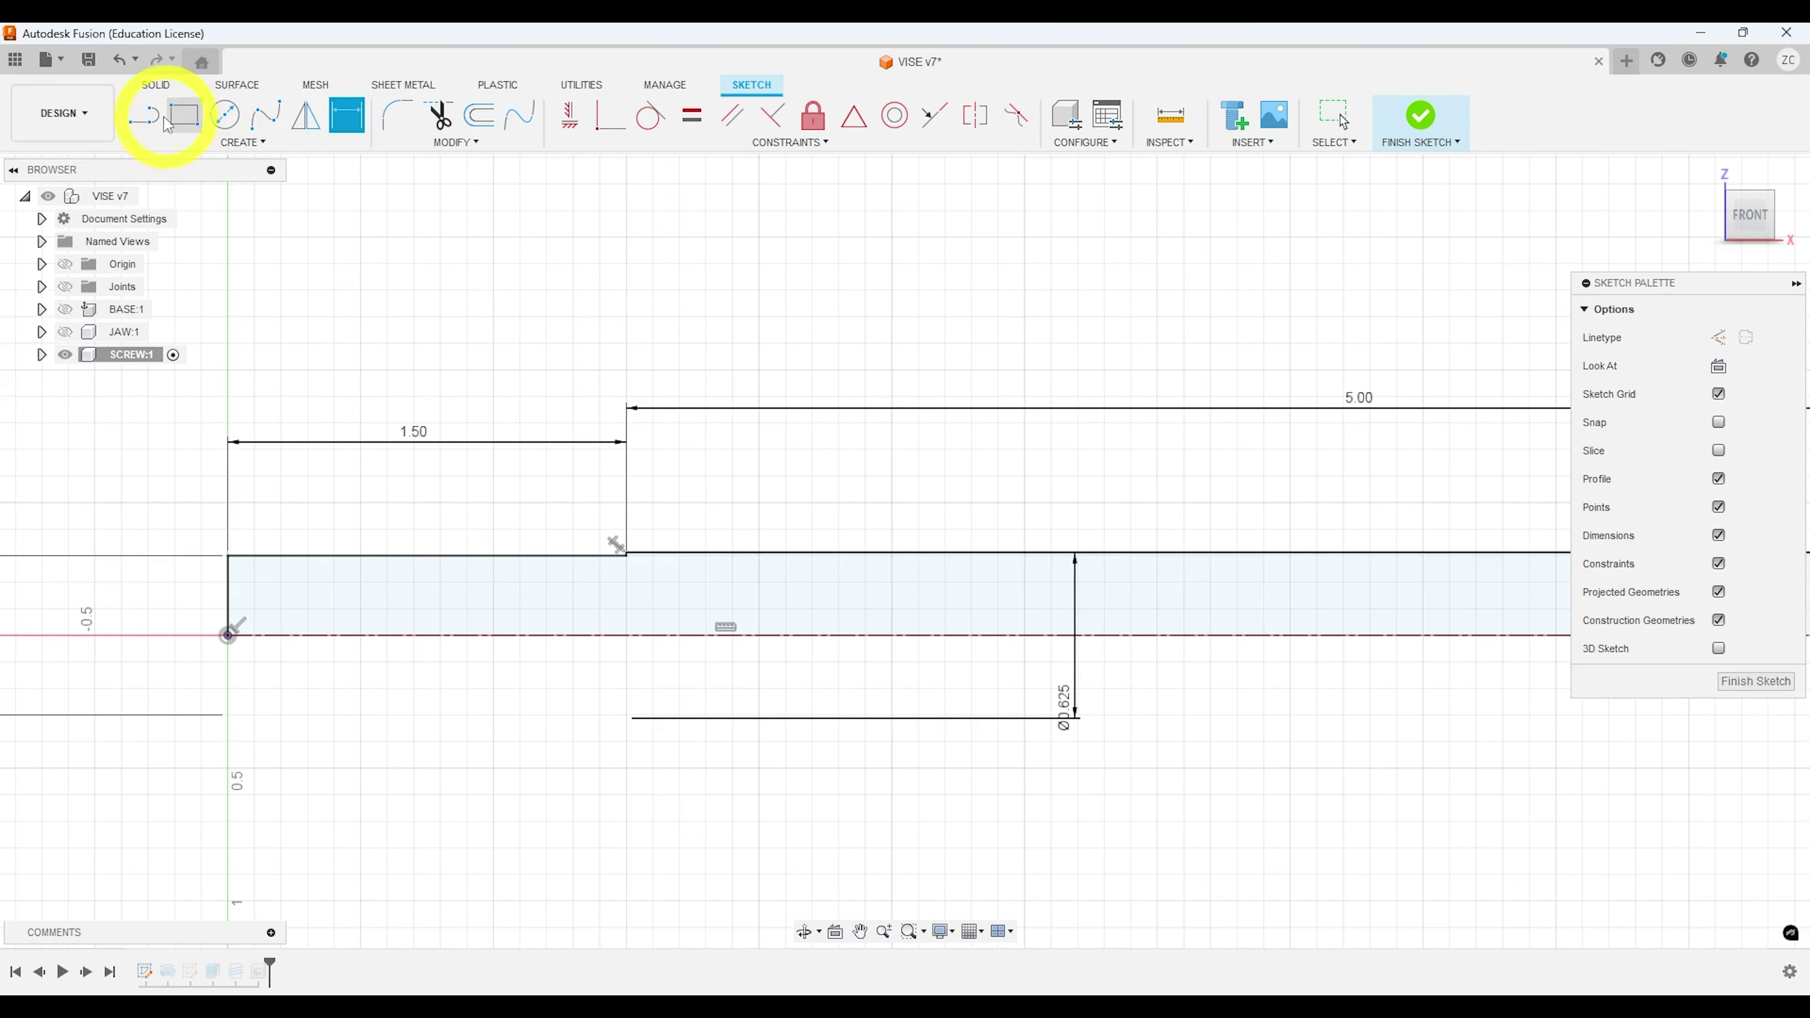
click(151, 118)
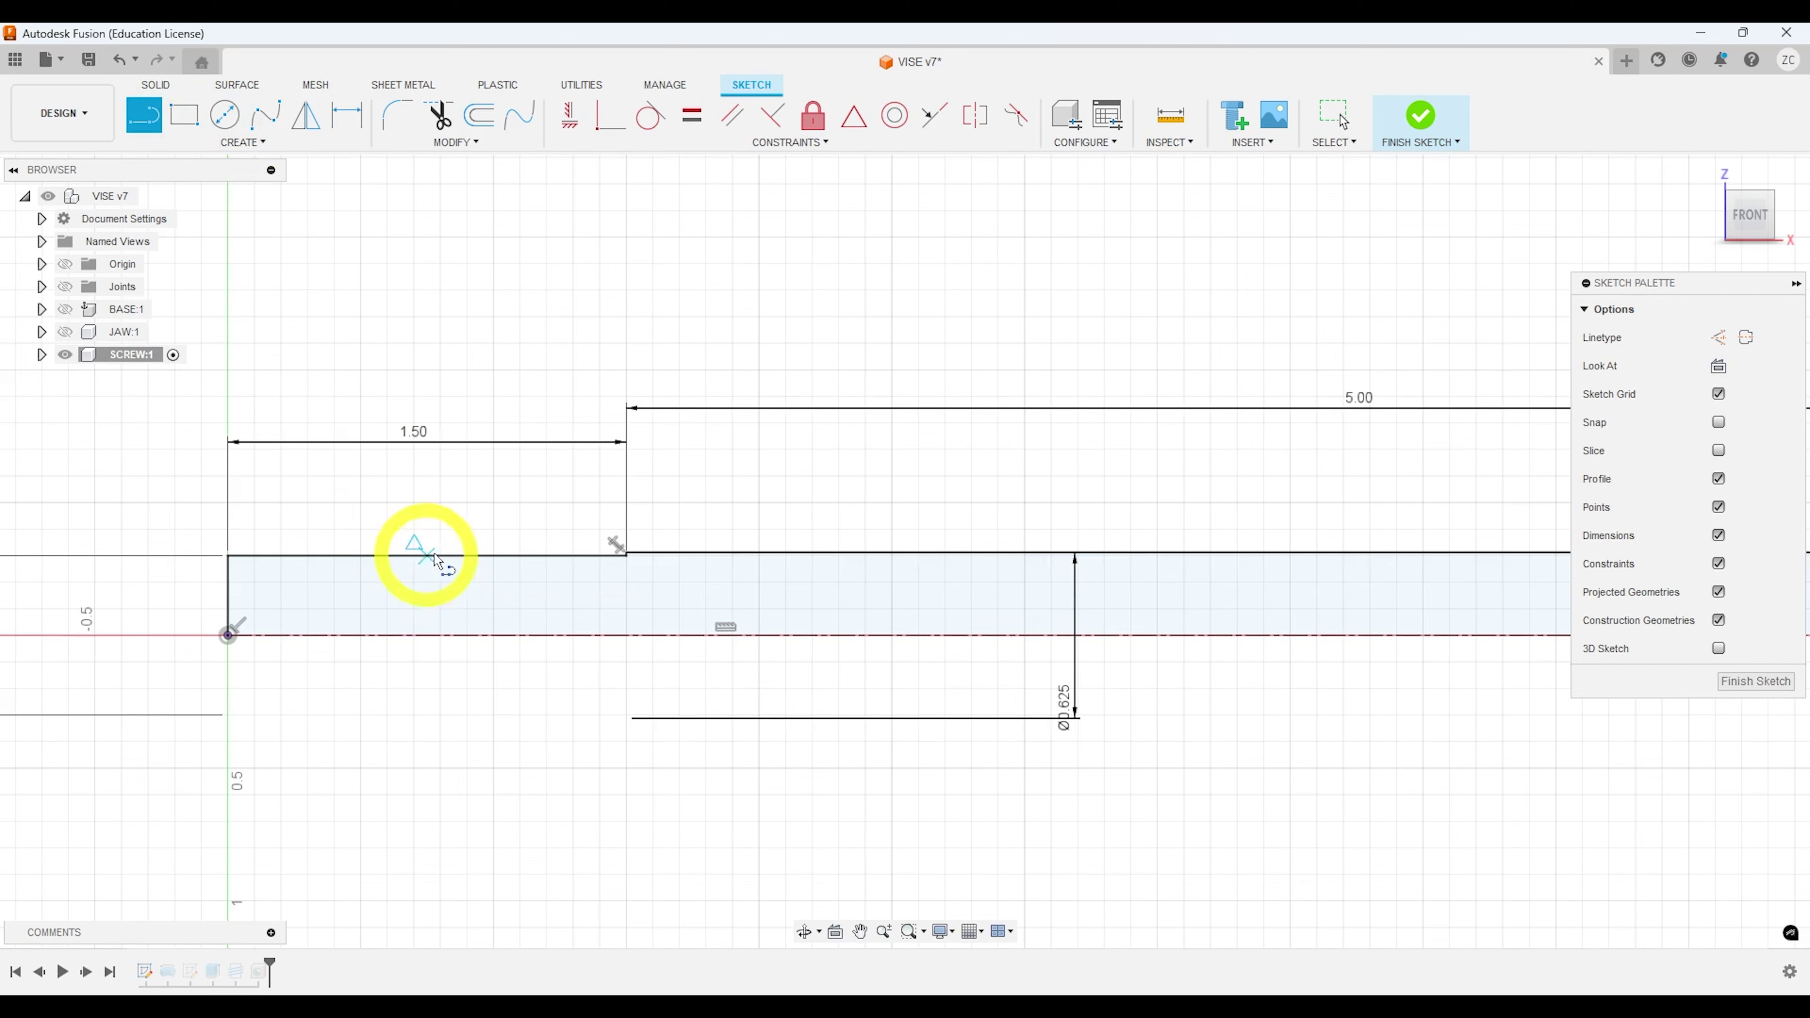
click(447, 574)
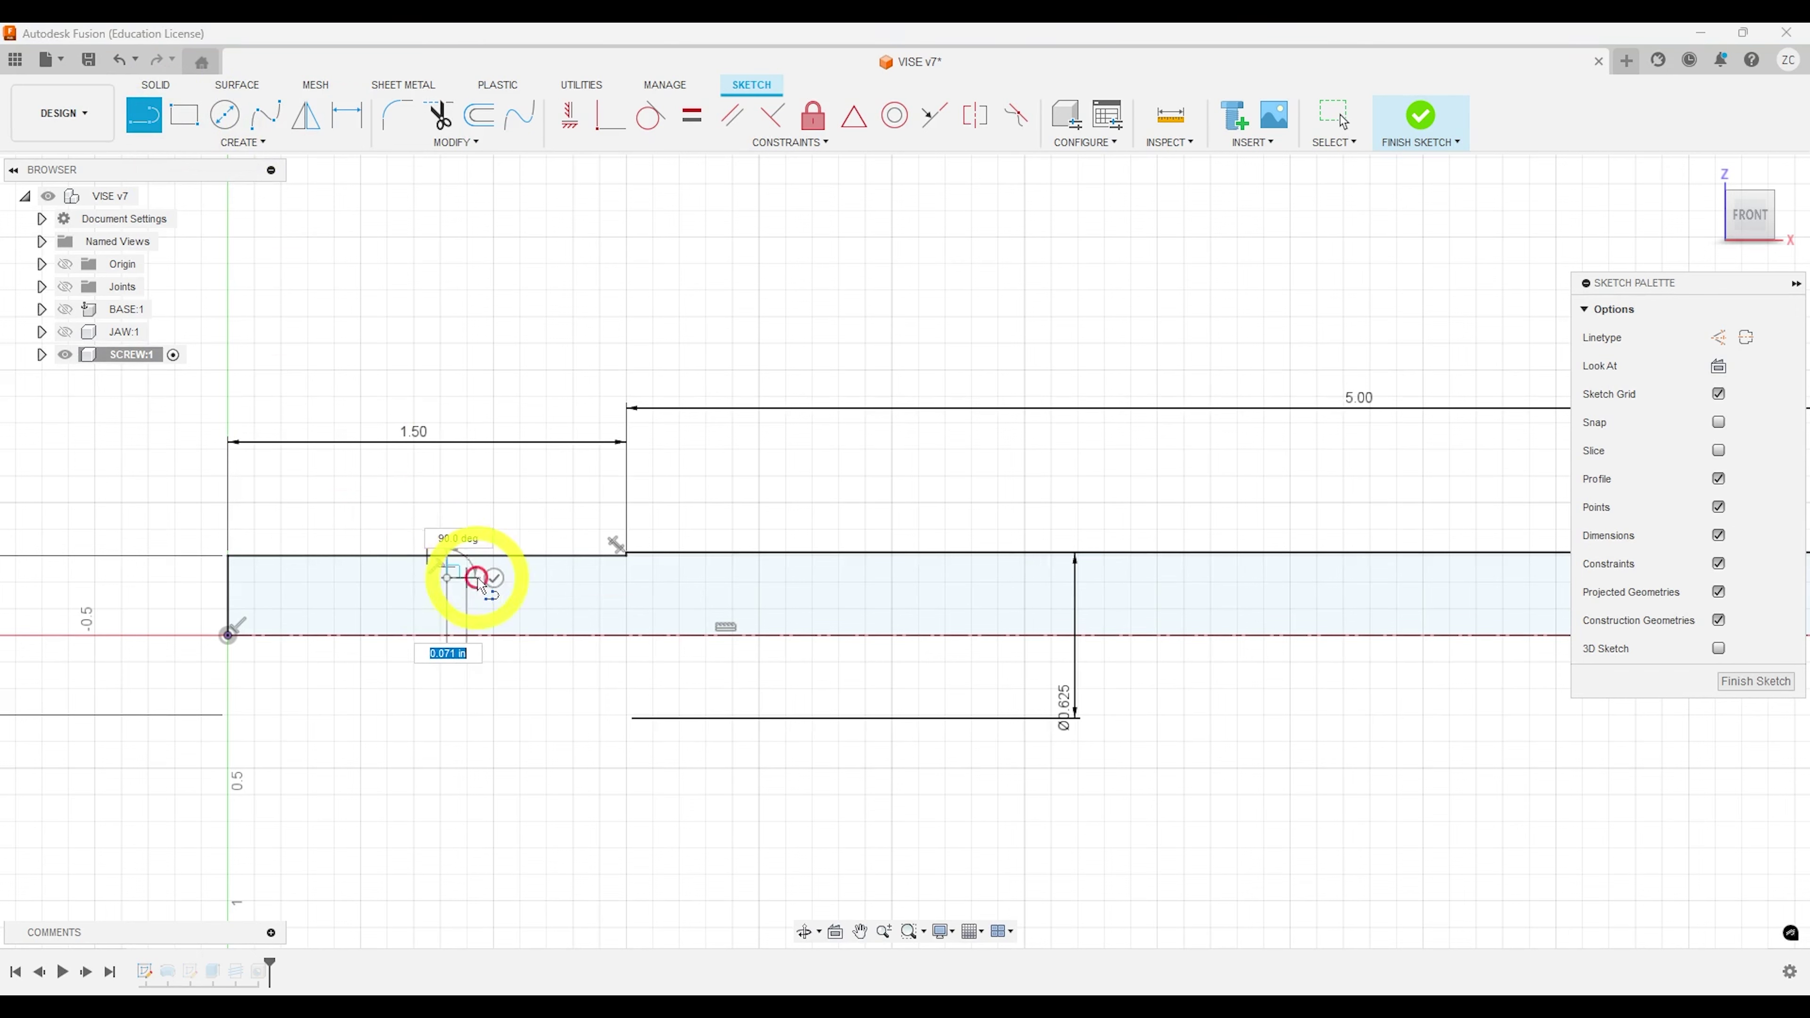
click(477, 562)
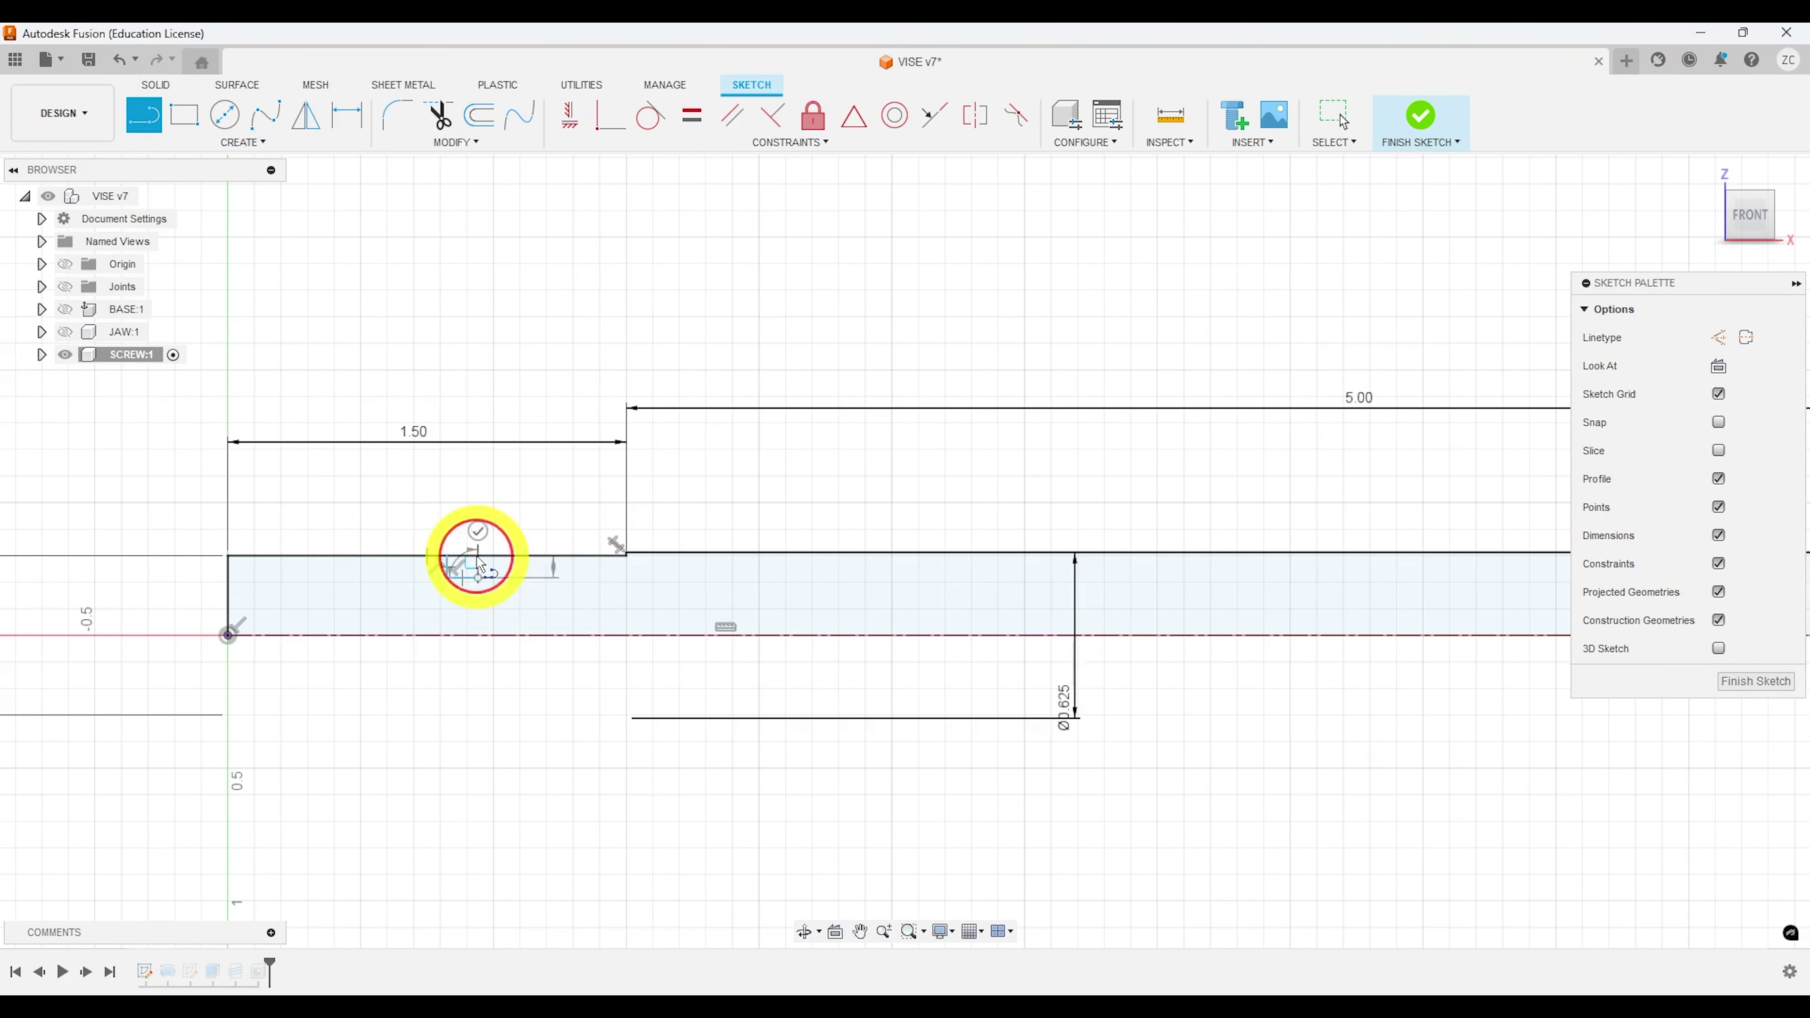
text(.75)
key(Return)
scroll(447, 571, up, 4)
key(Escape)
Step: Dimension the groove floor's diameter from the centerline as 0.588 in
mouse_move(452, 577)
middle_down()
mouse_move(877, 513)
mouse_move(857, 578)
middle_up()
key(d)
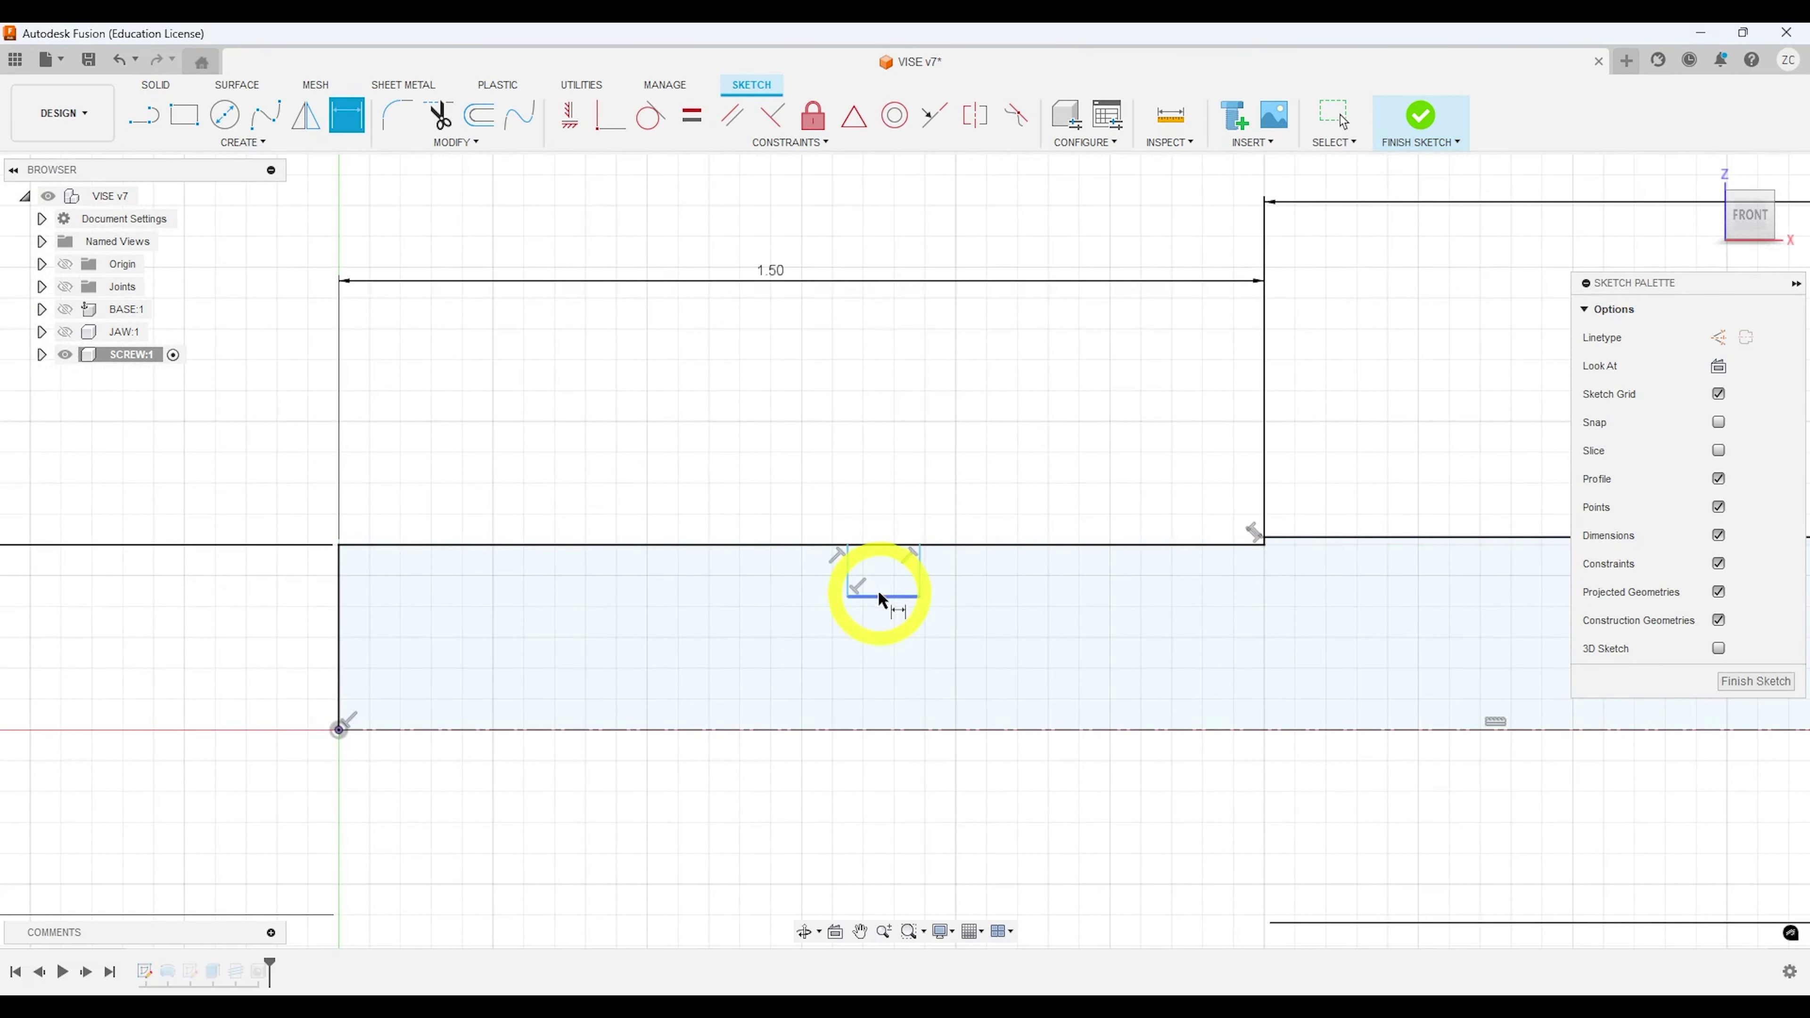
click(879, 597)
click(885, 739)
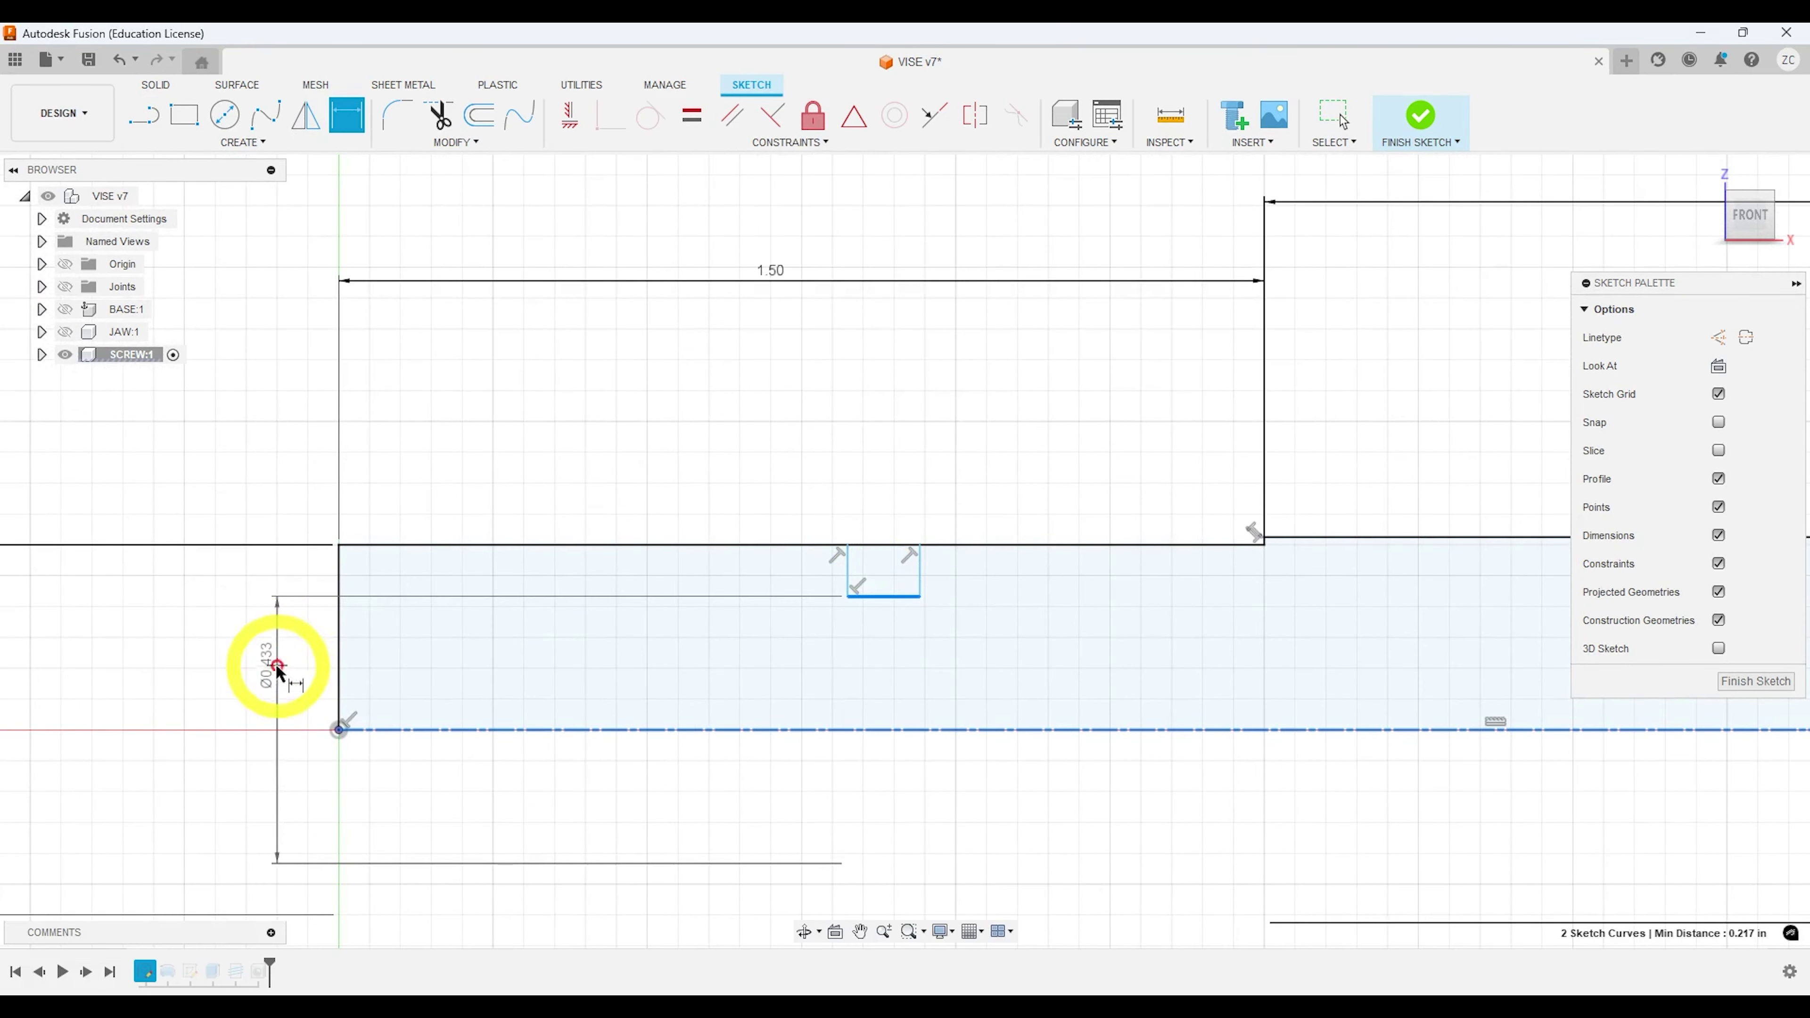
click(269, 676)
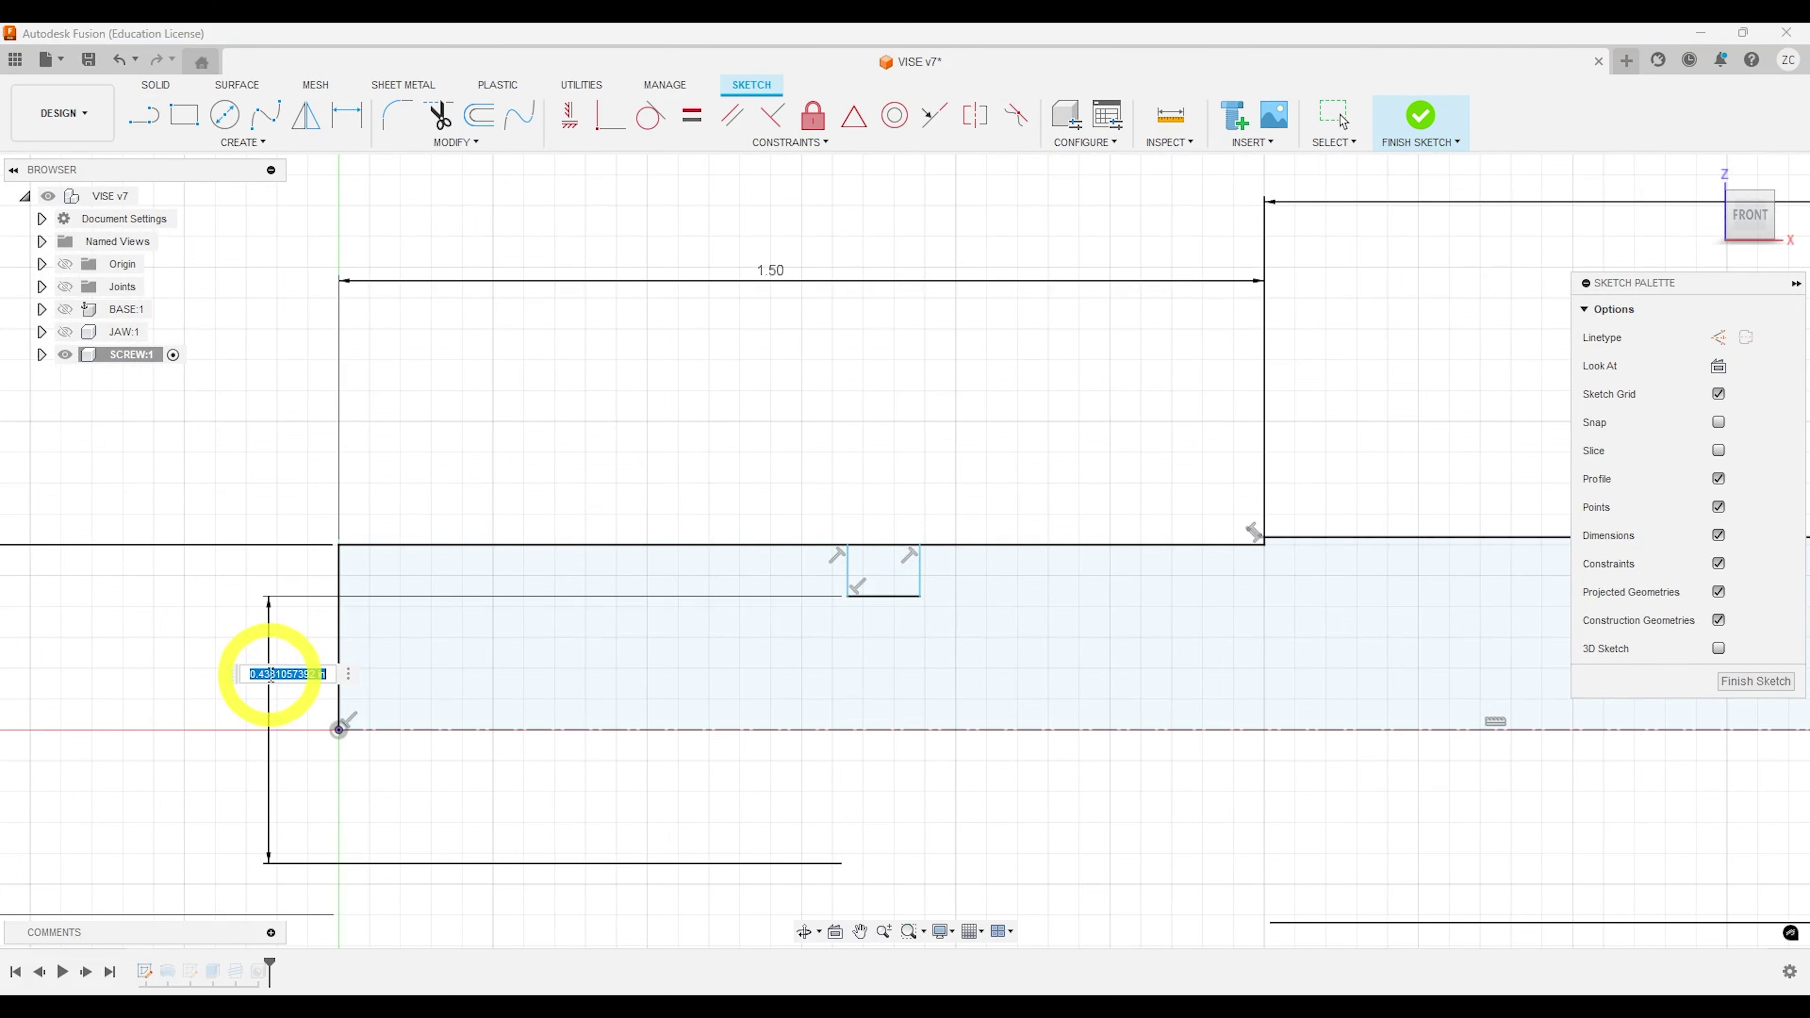
key(BackSpace)
text(.5)
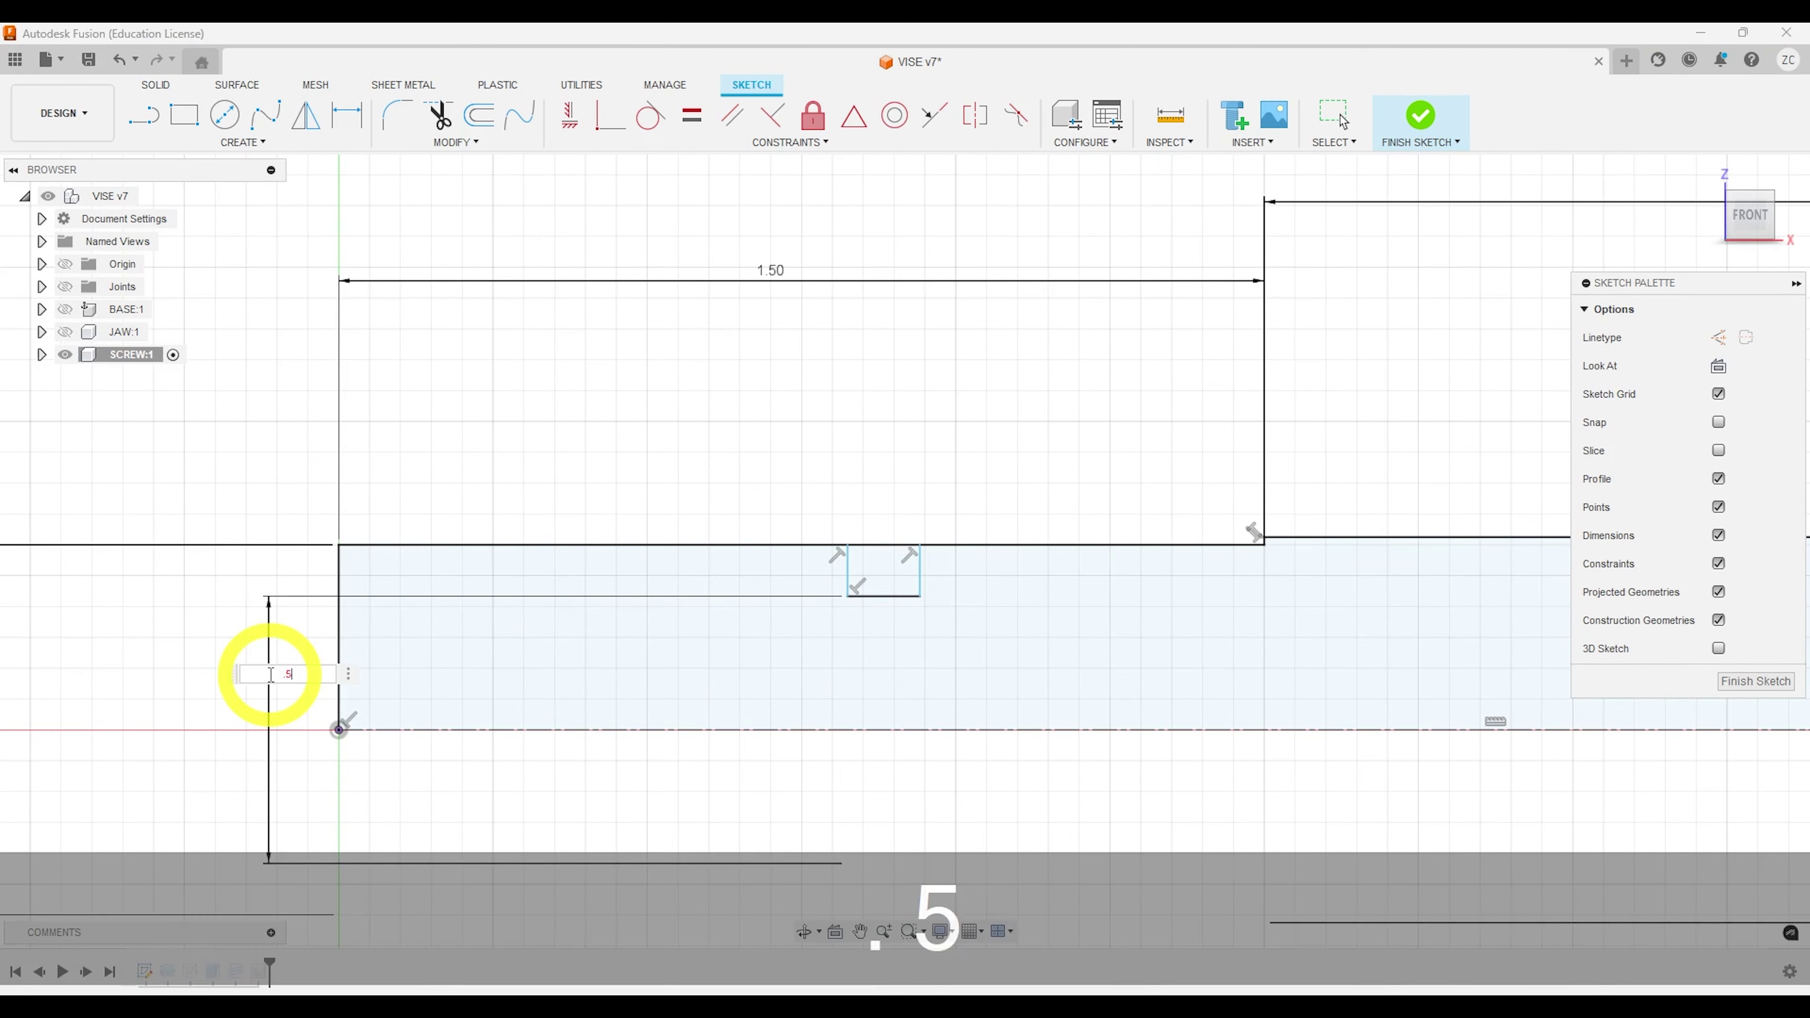
text(88)
key(Return)
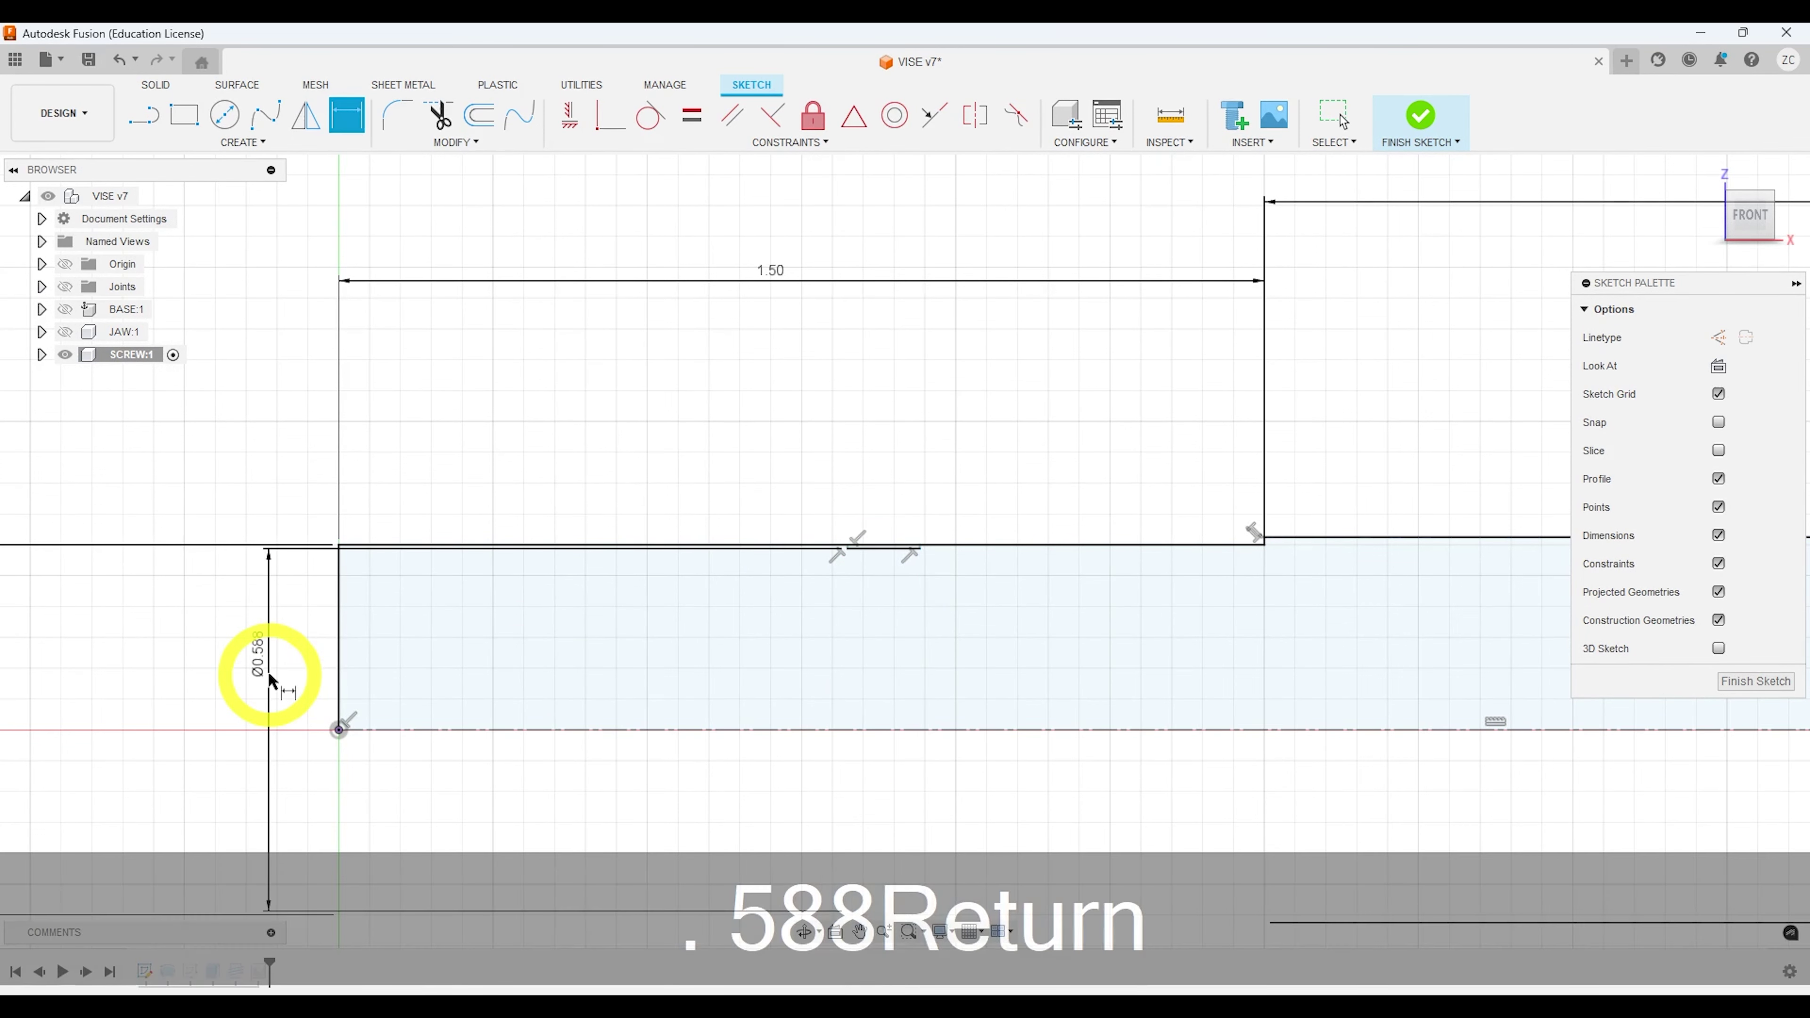
Step: Set the groove floor's diameter to 0.5 in
scroll(786, 570, up, 2)
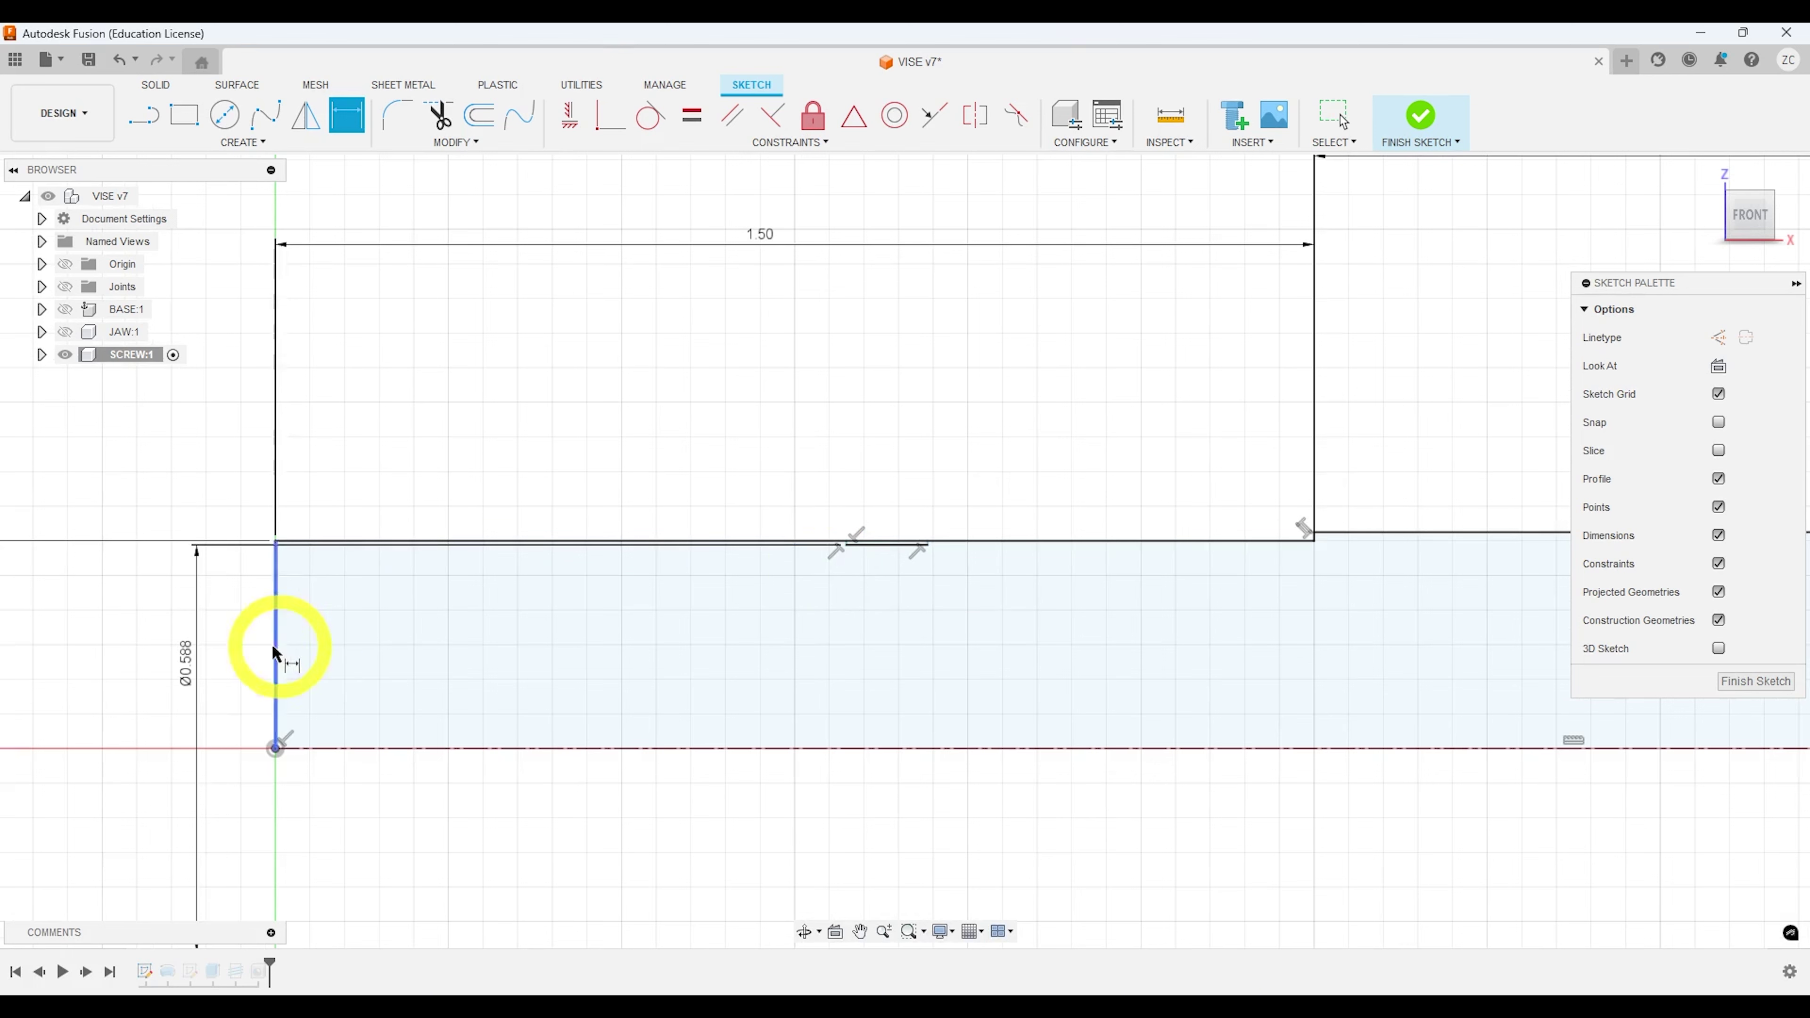
double_click(194, 665)
text(.5)
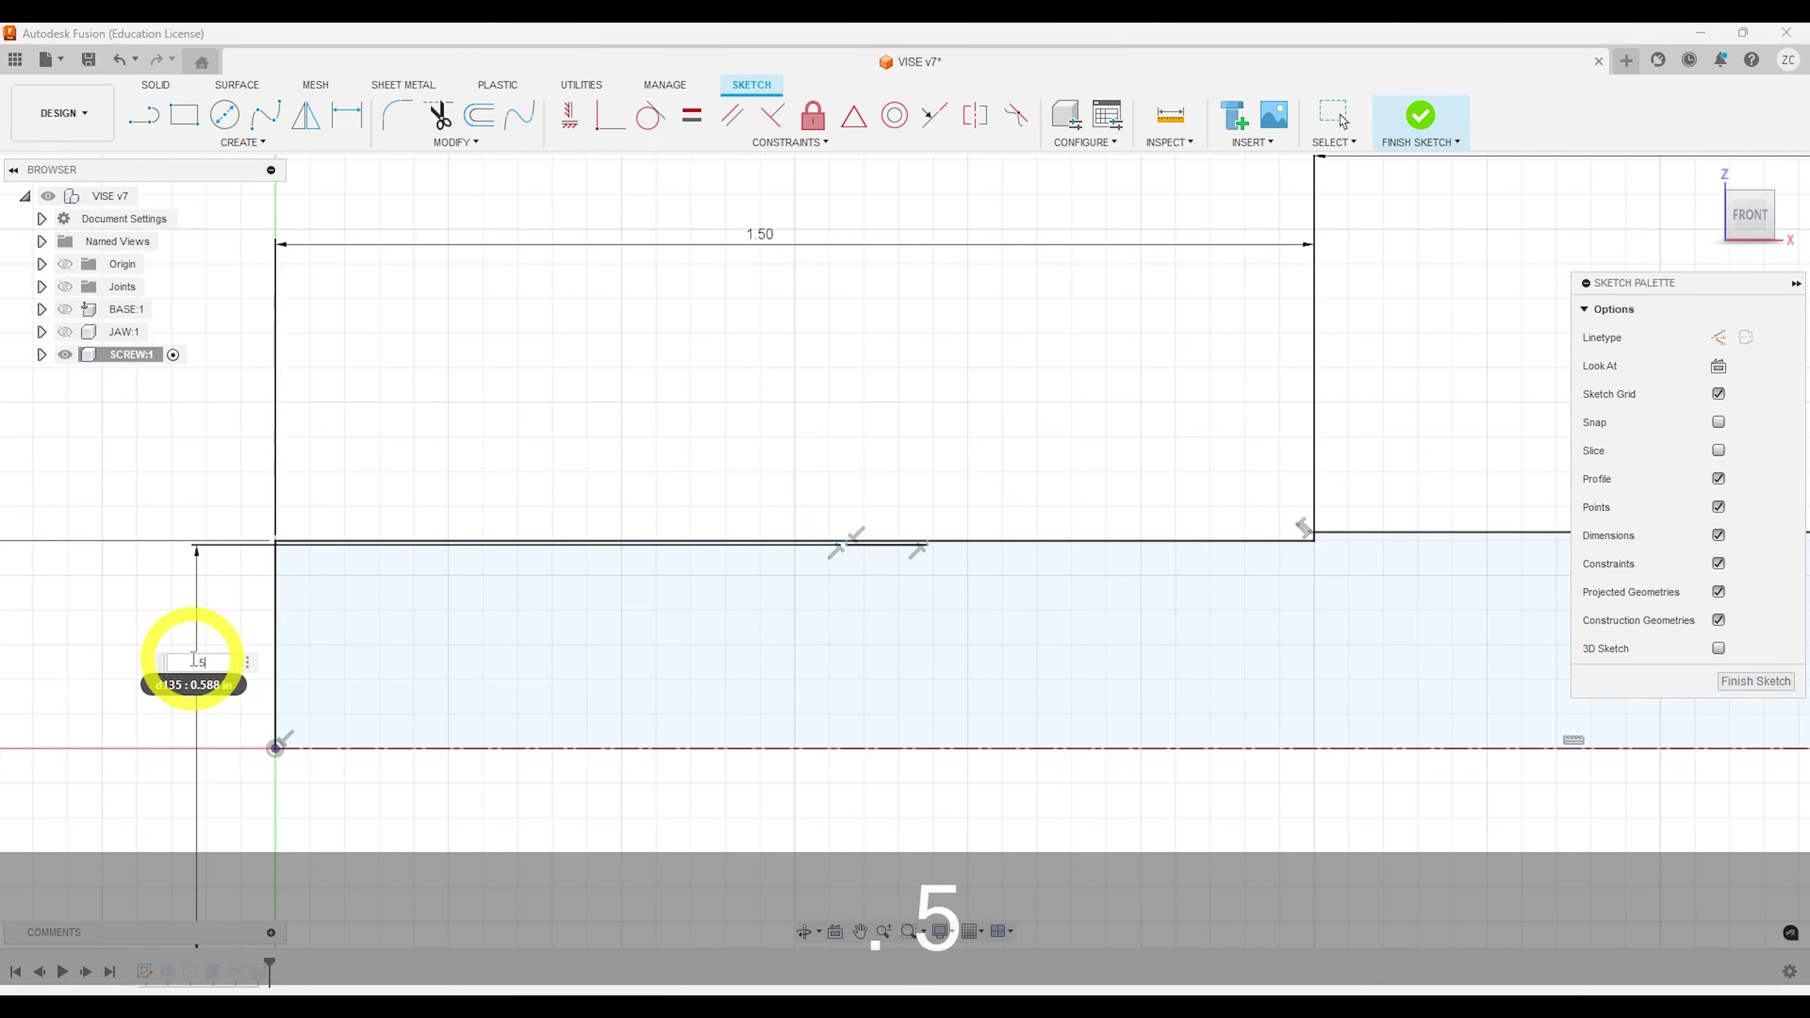
key(Return)
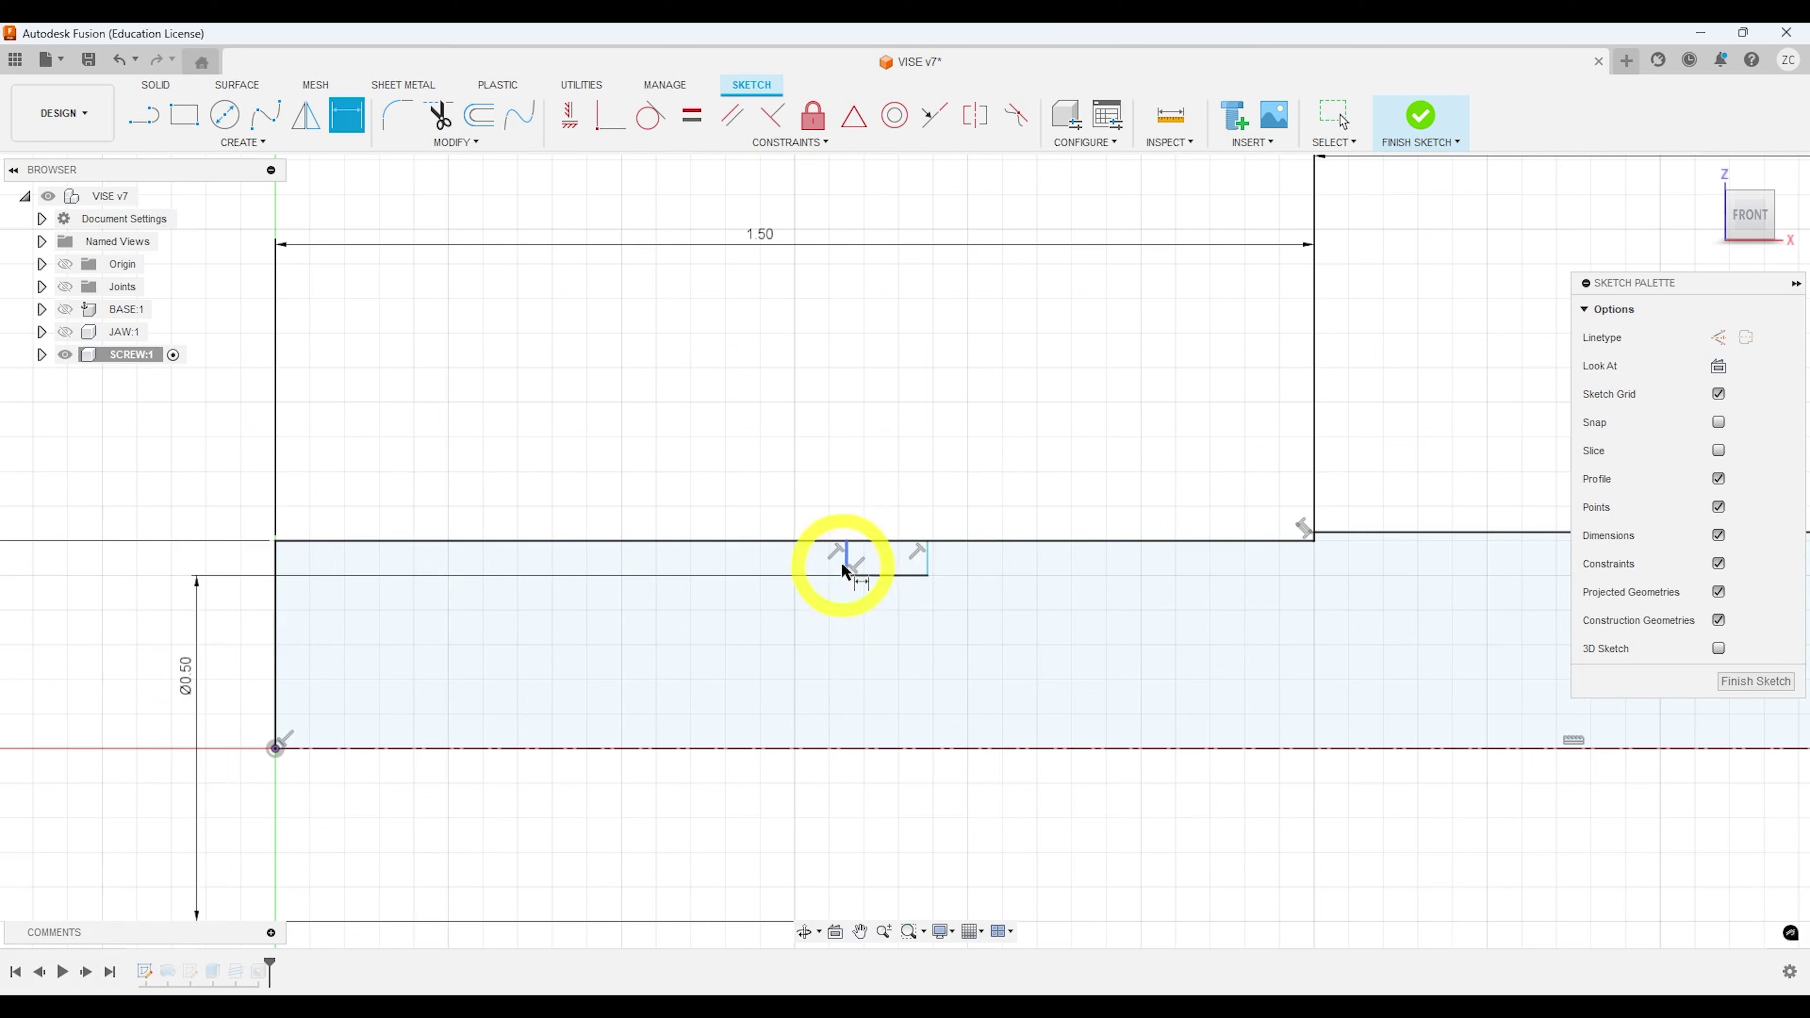
Step: Dimension the groove's width between its two side walls as 0.4 in
click(847, 563)
click(927, 563)
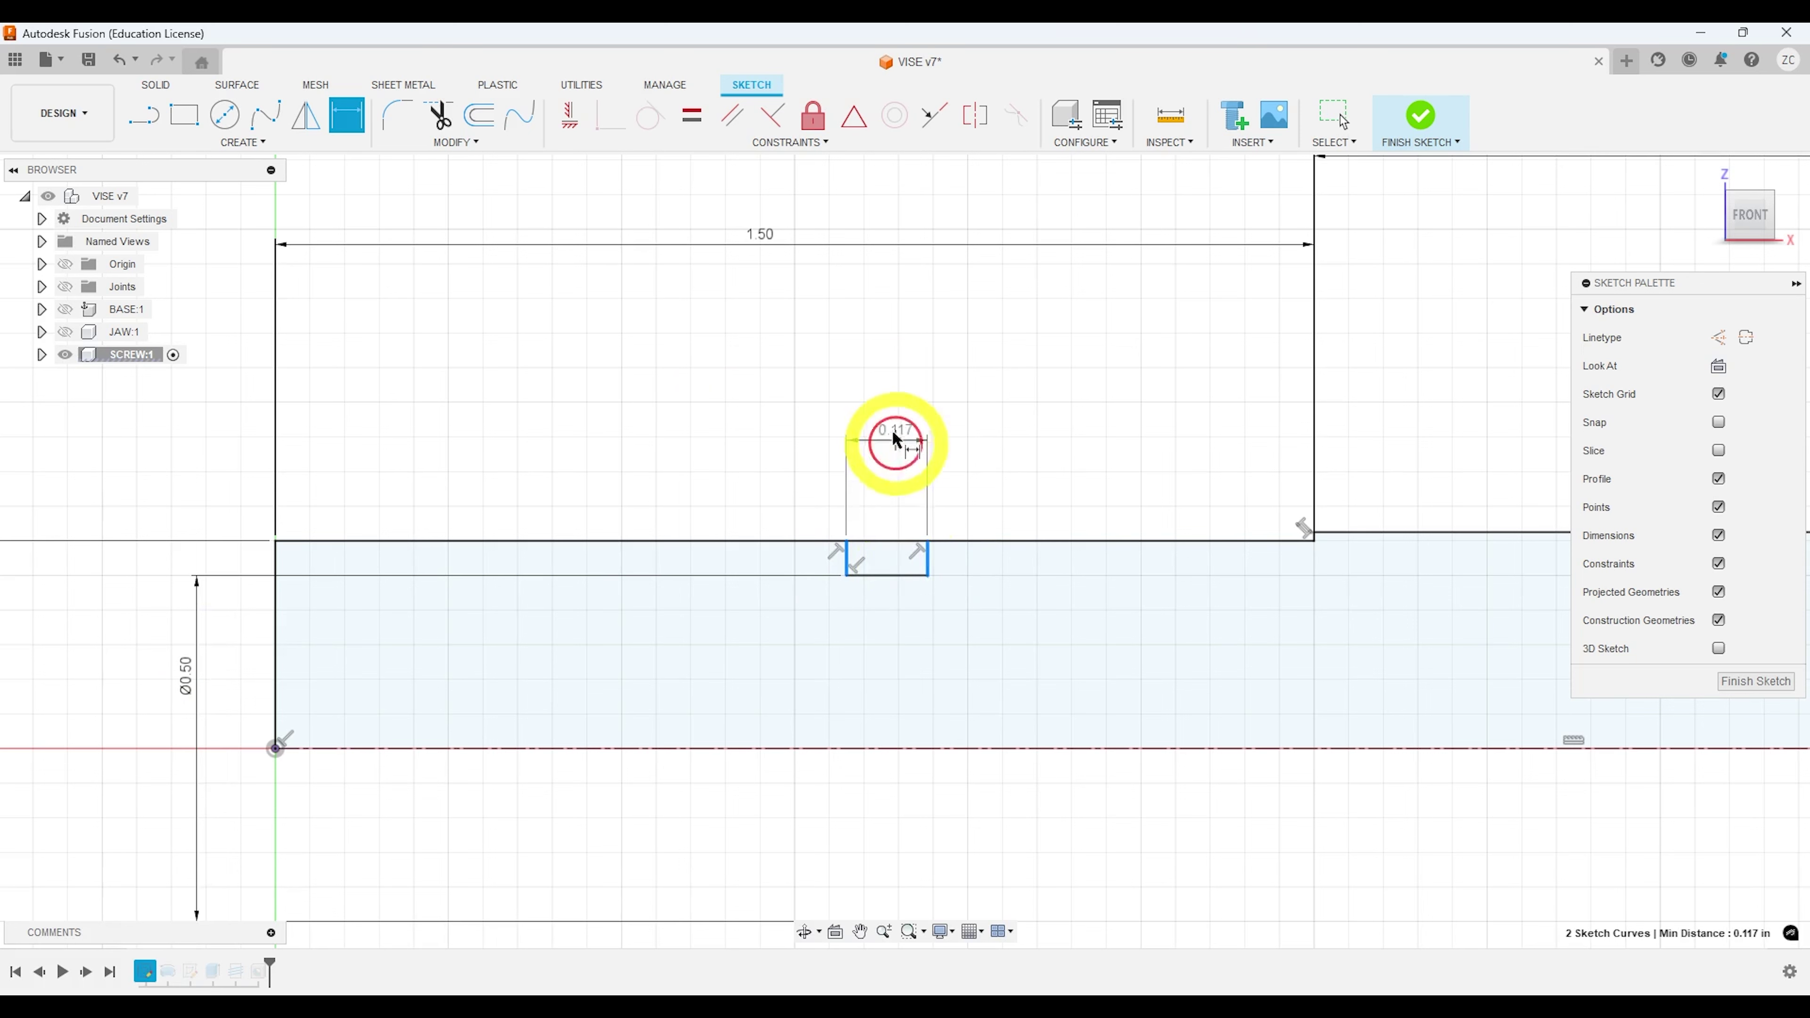
click(895, 430)
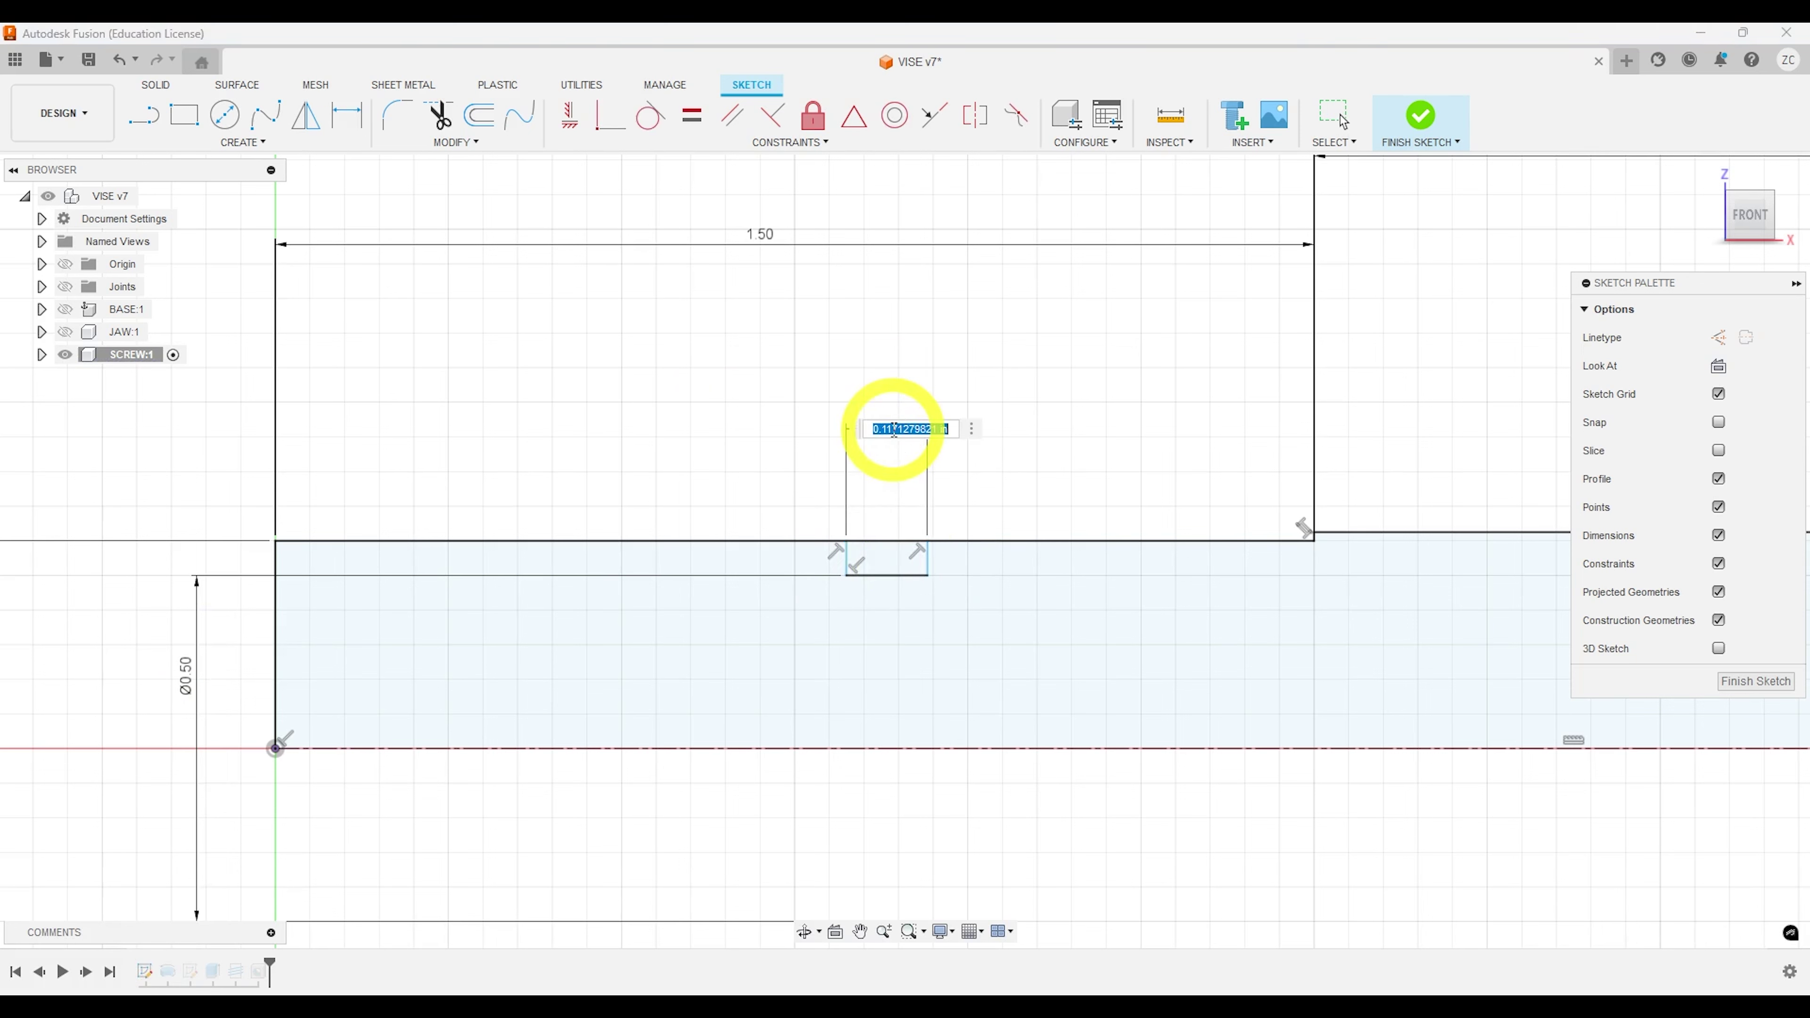
key(BackSpace)
text(.4)
key(Return)
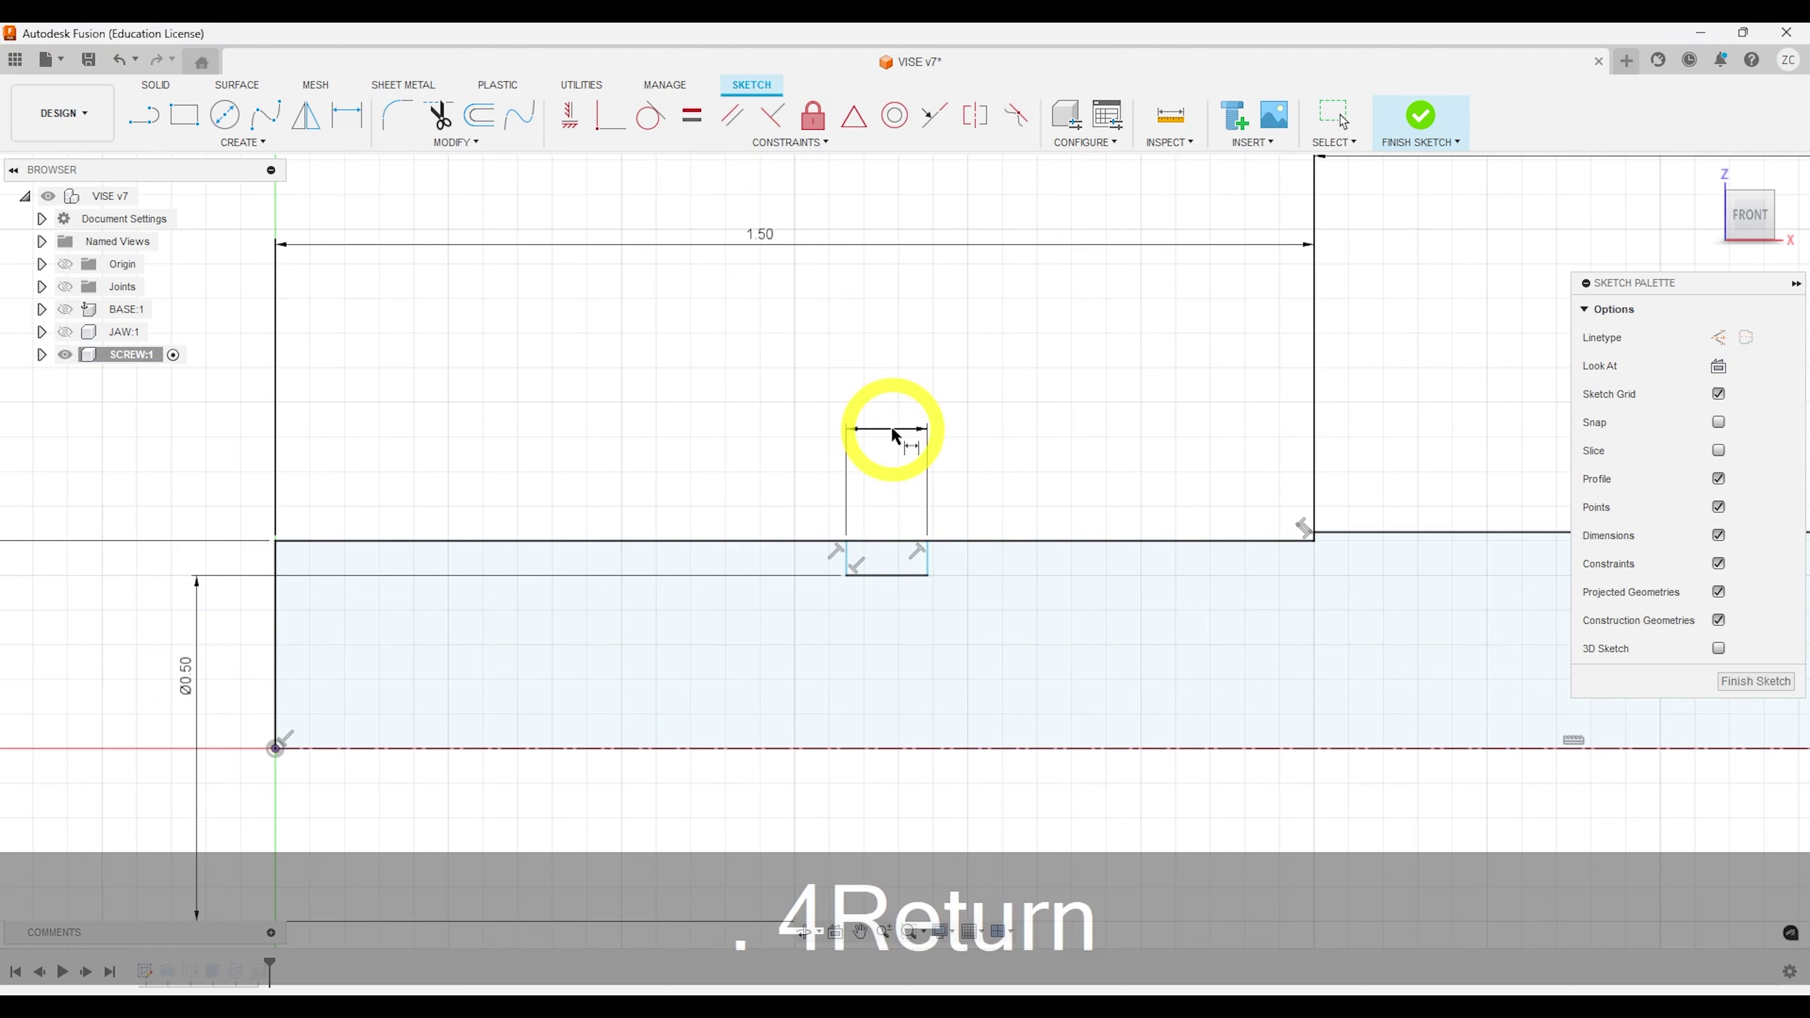
Step: Dimension the distance from the screw's end to the groove's near wall as 0.25 in and finish the sketch
scroll(893, 436, down, 3)
scroll(889, 451, down, 2)
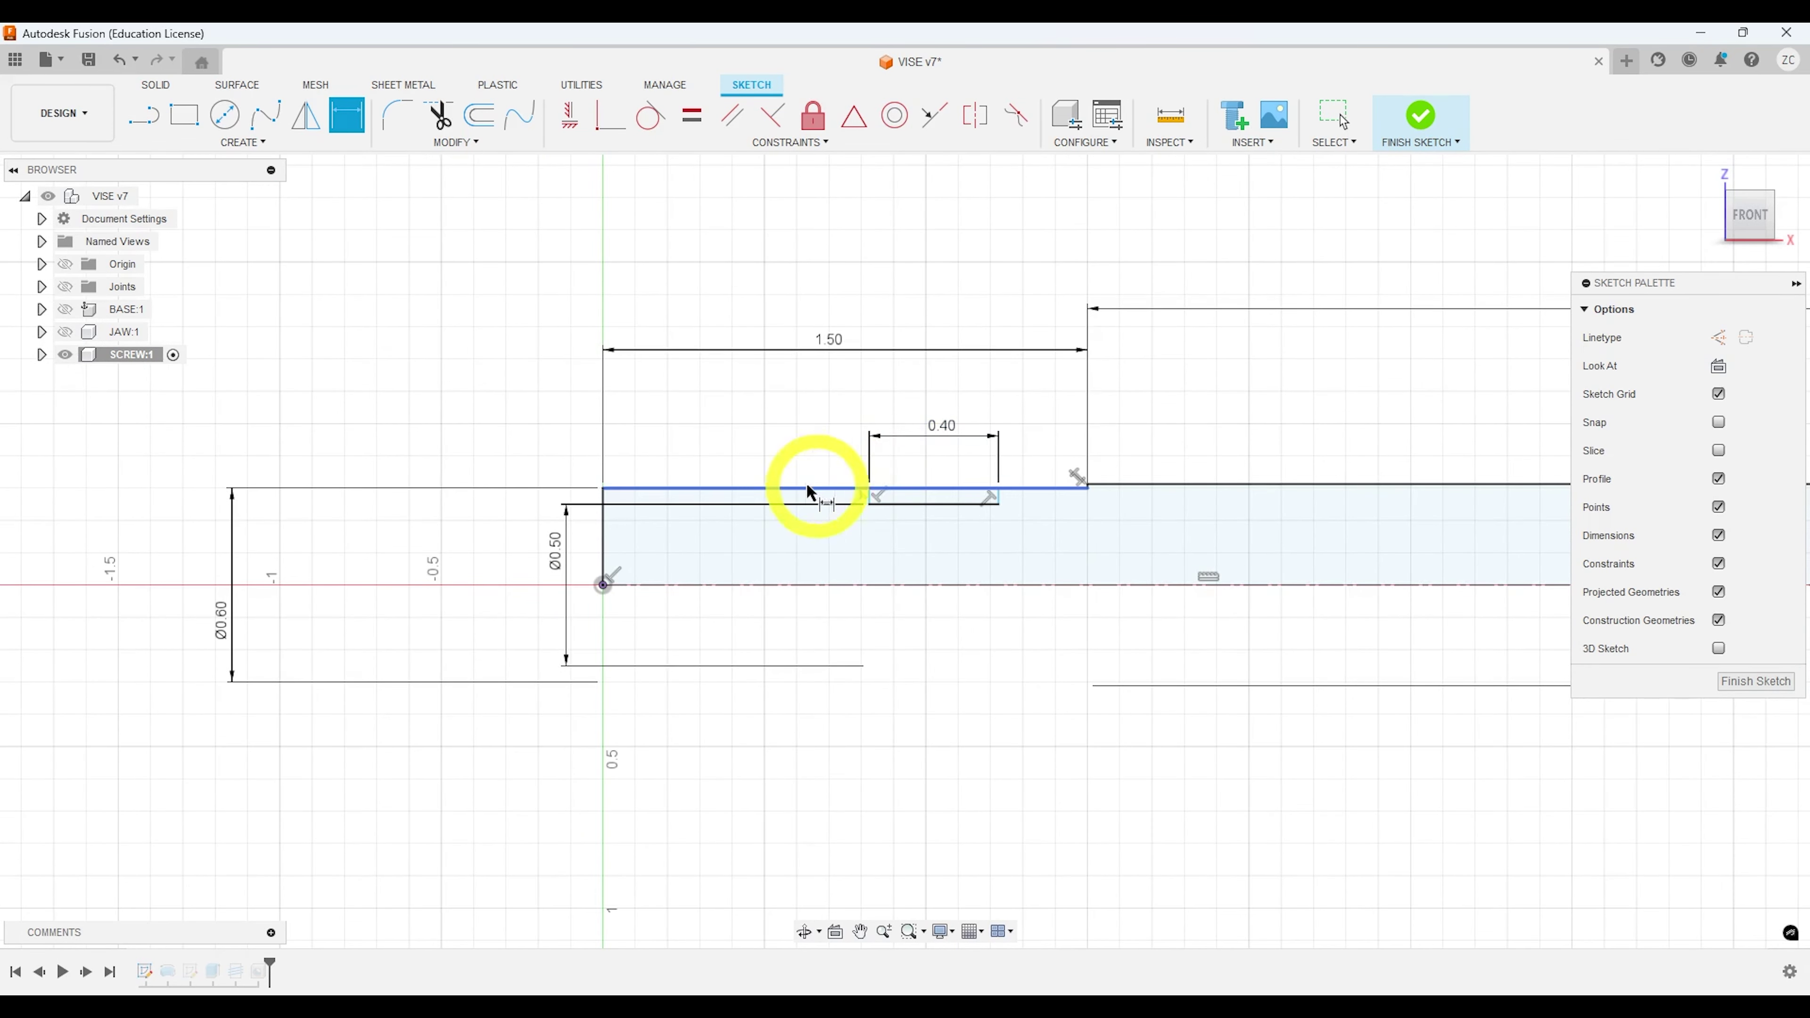
click(869, 489)
scroll(871, 493, up, 2)
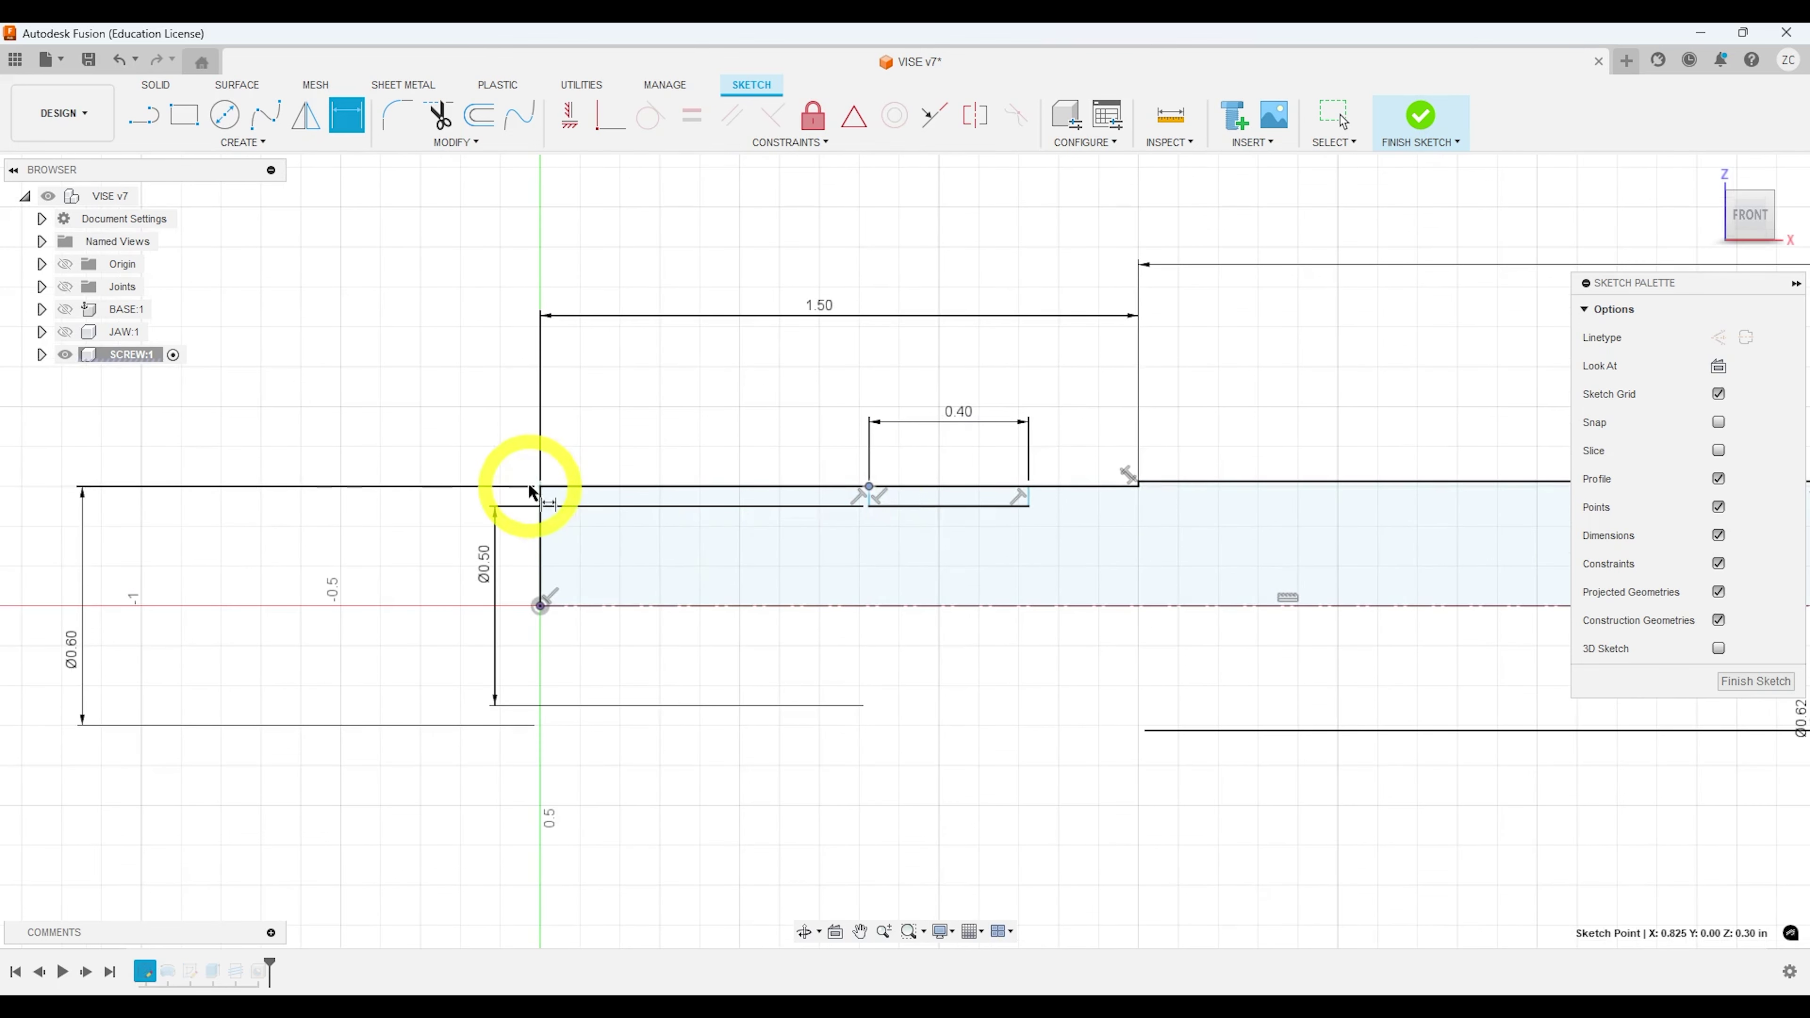
click(539, 488)
click(647, 378)
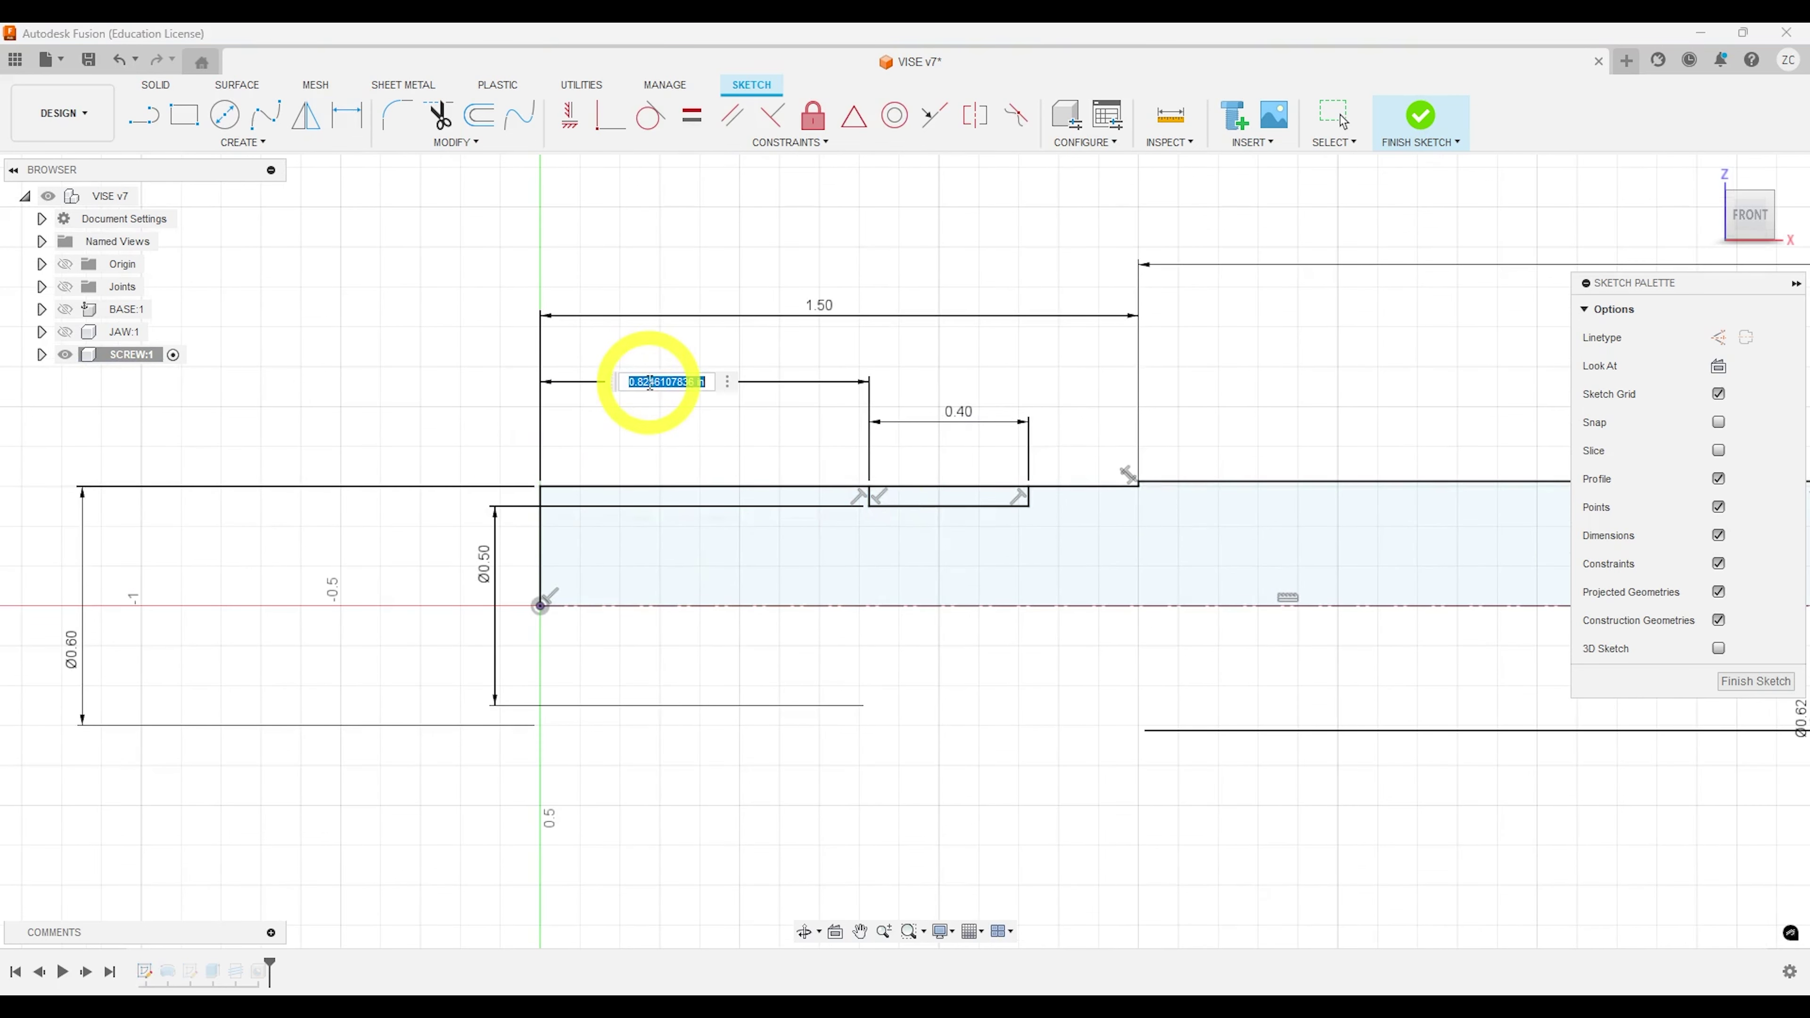
text(.25)
key(Return)
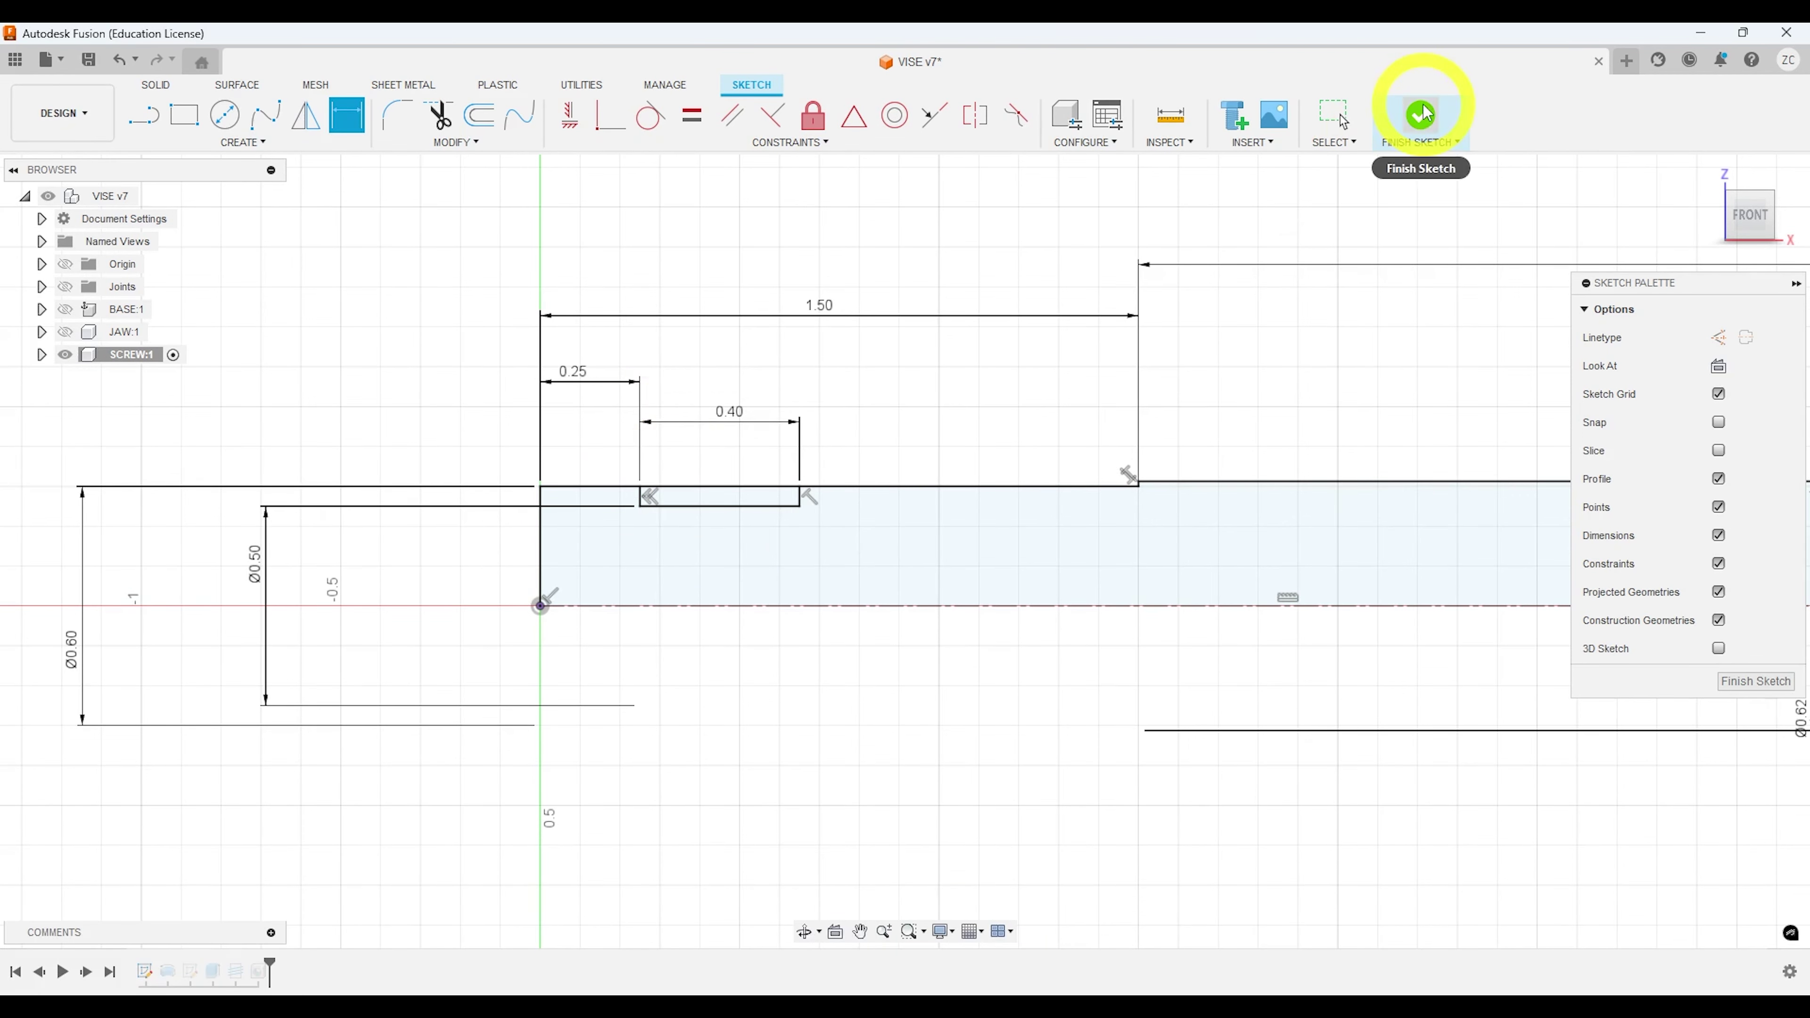
click(1422, 116)
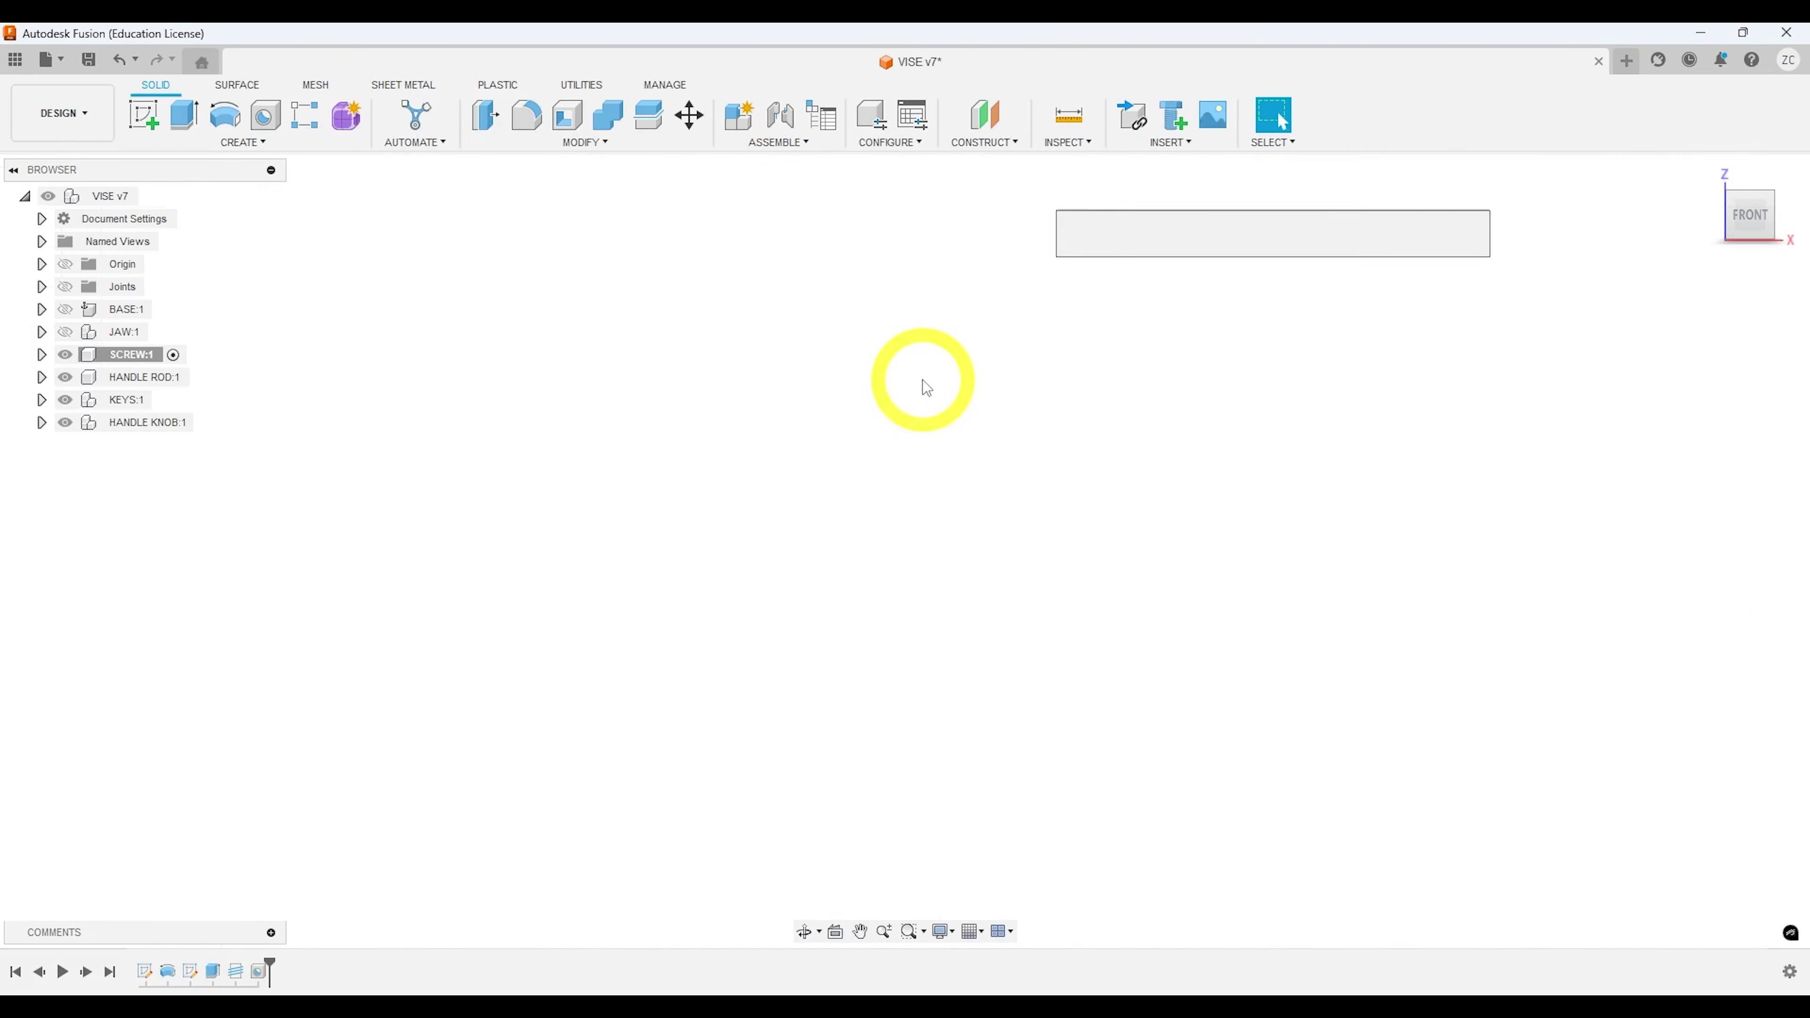
Step: Edit the screw's revolve feature to exclude the groove rectangle from the selected profiles
mouse_move(922, 379)
middle_down()
mouse_move(941, 356)
mouse_move(667, 776)
mouse_move(606, 837)
middle_up()
middle_drag(1127, 279, 953, 437)
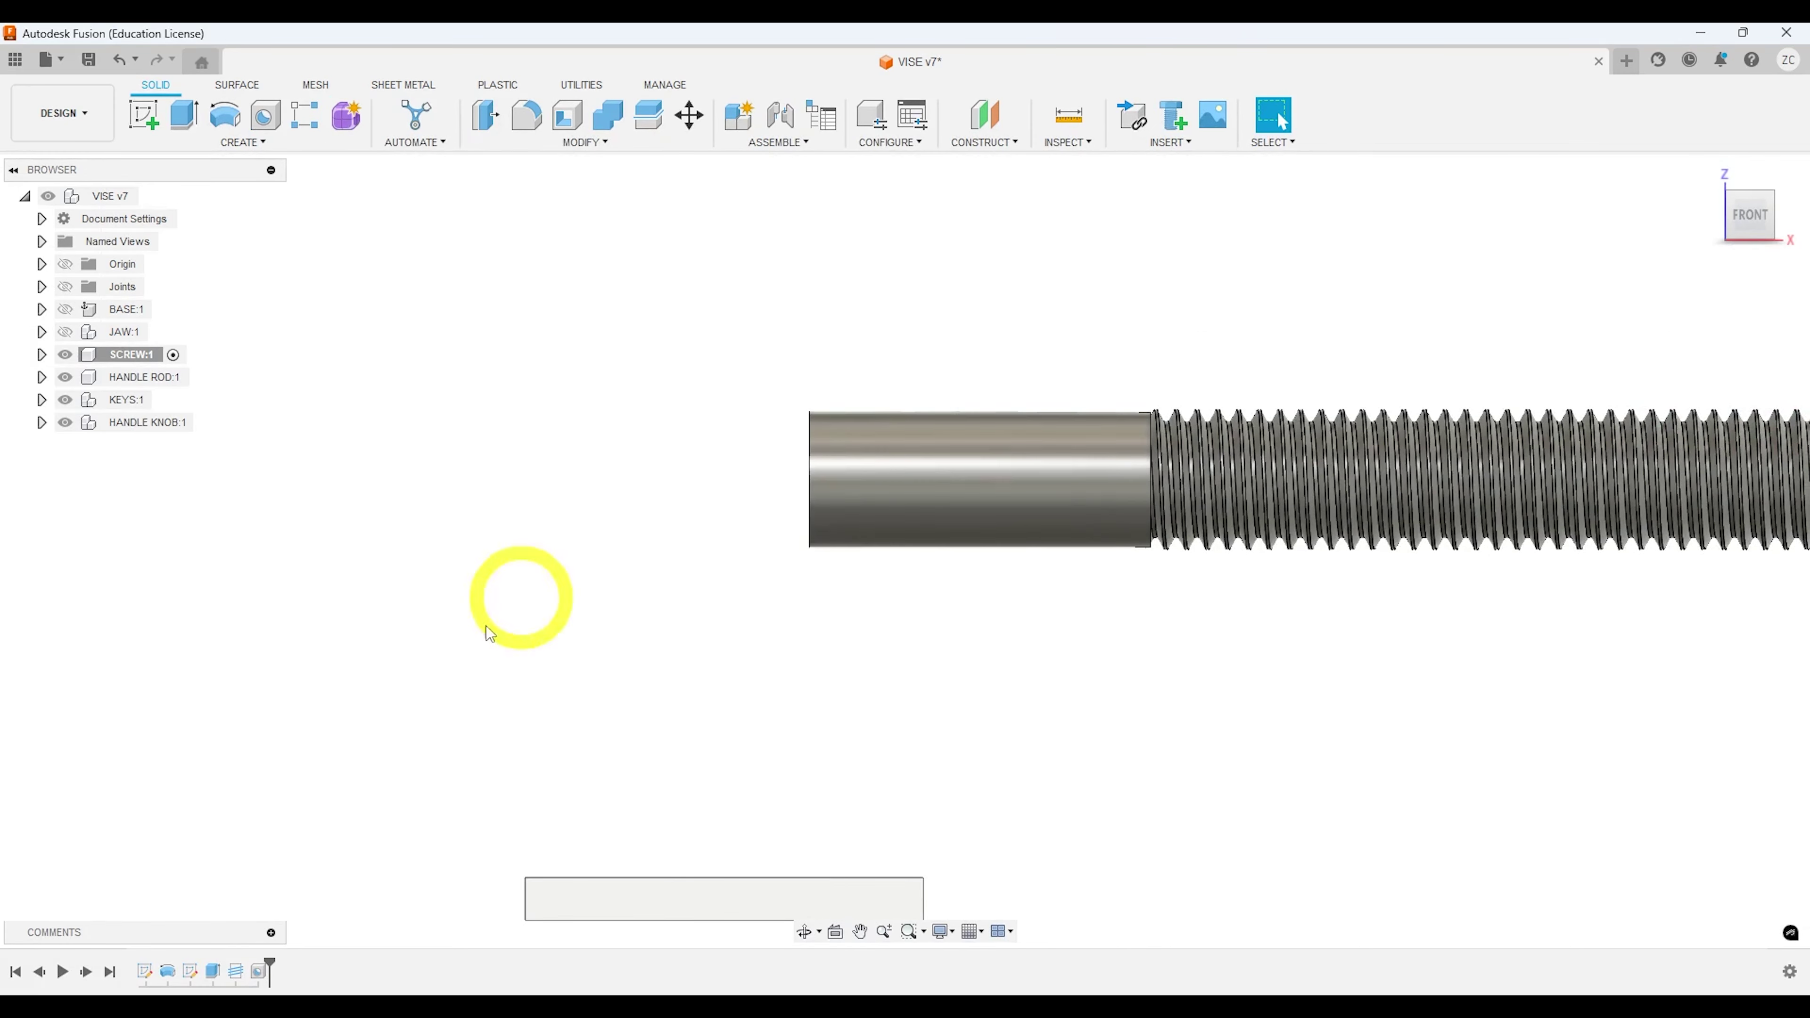
double_click(171, 974)
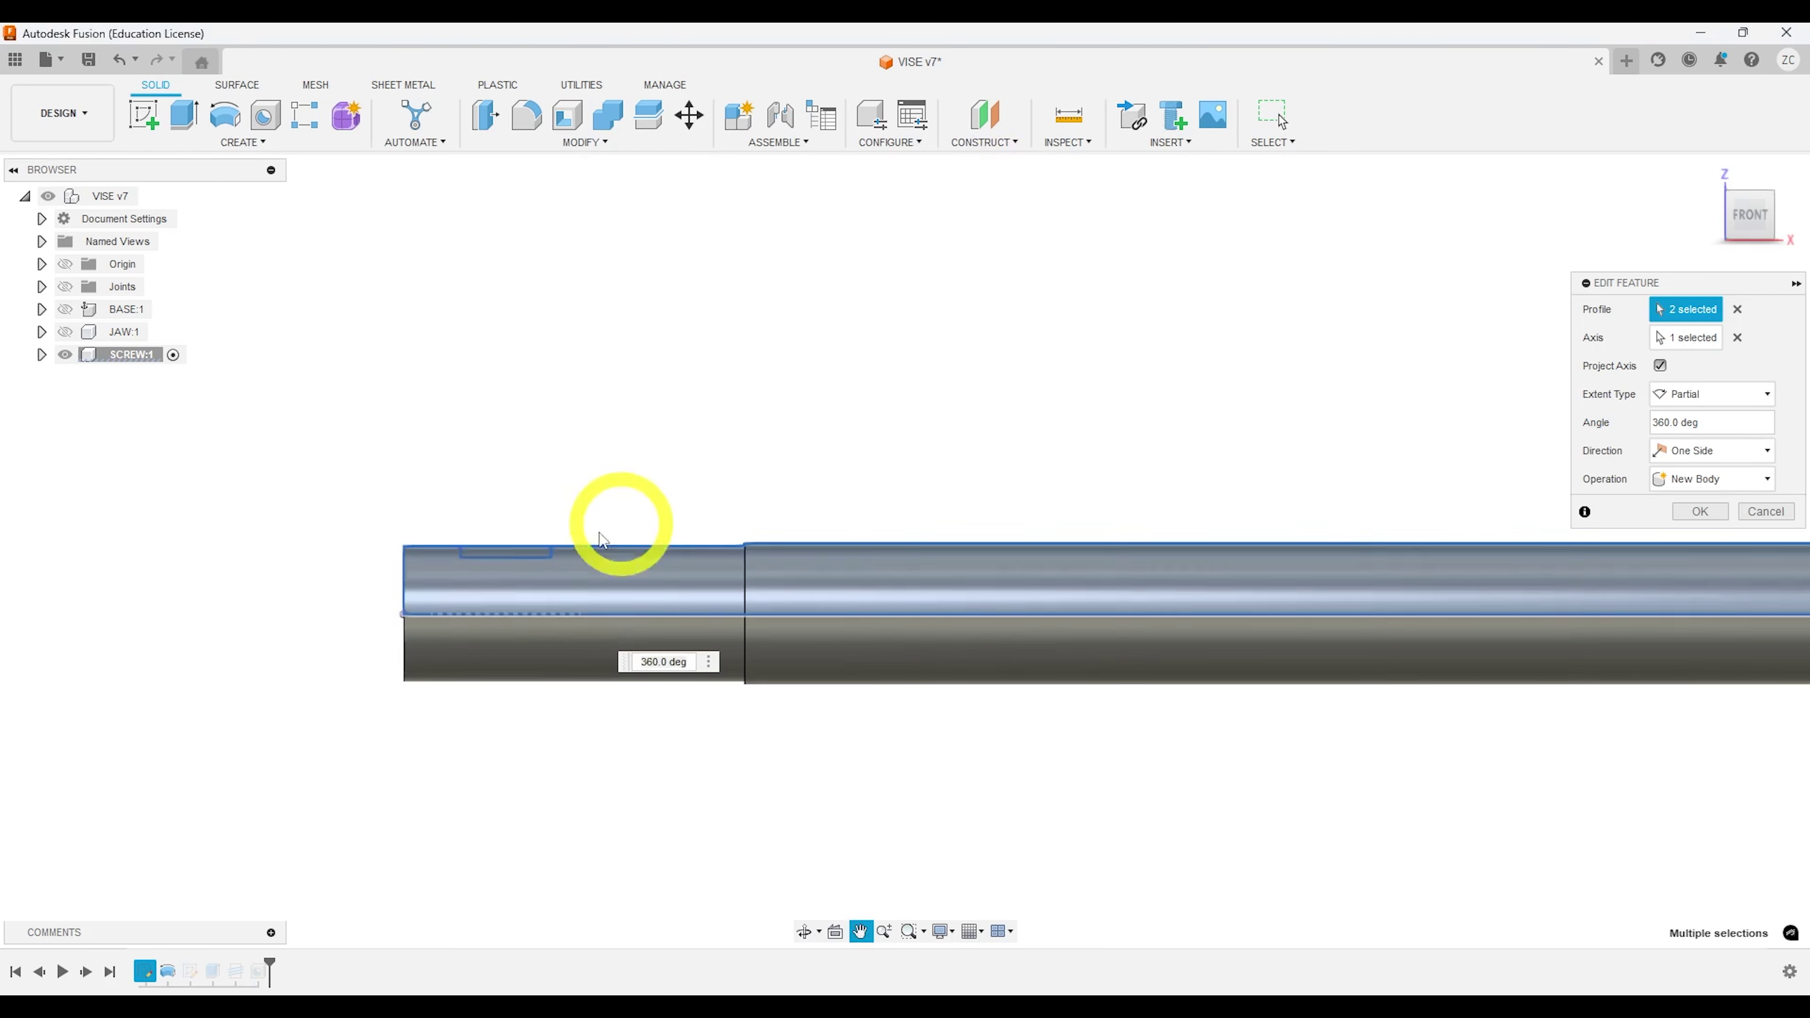
click(484, 561)
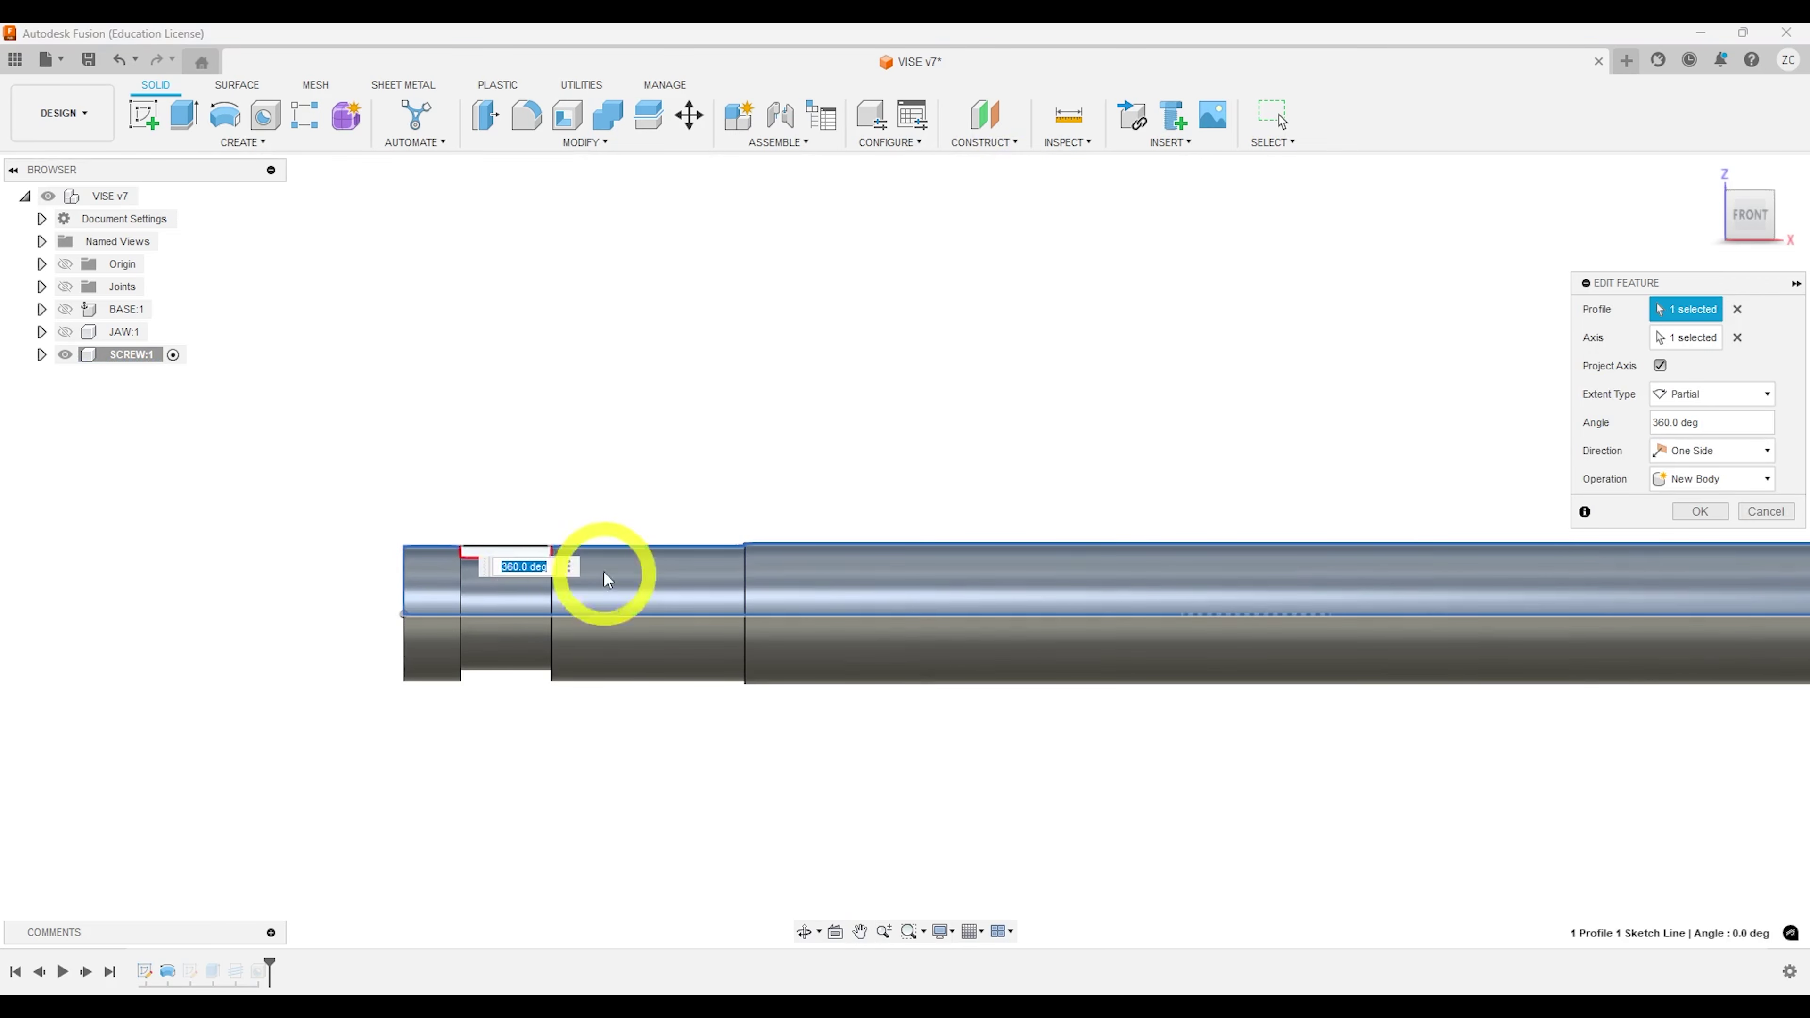
click(1724, 509)
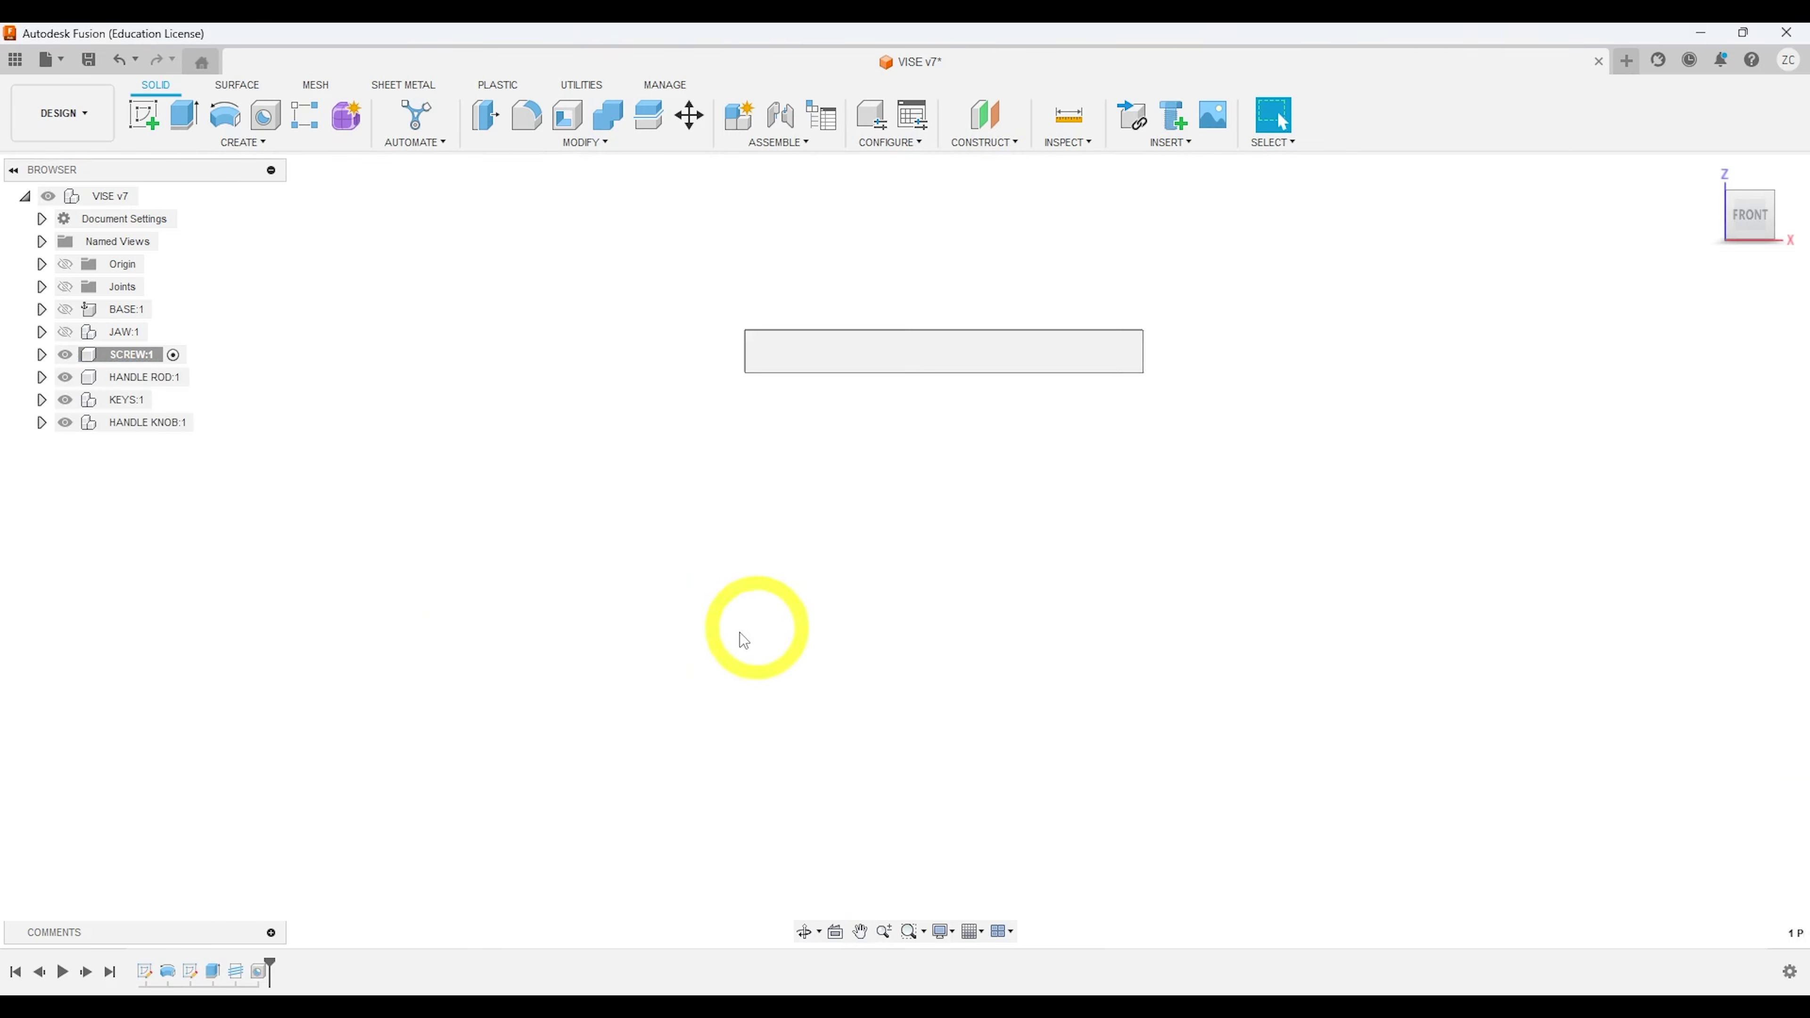
scroll(734, 631, down, 4)
drag(947, 442, 733, 620)
key(Escape)
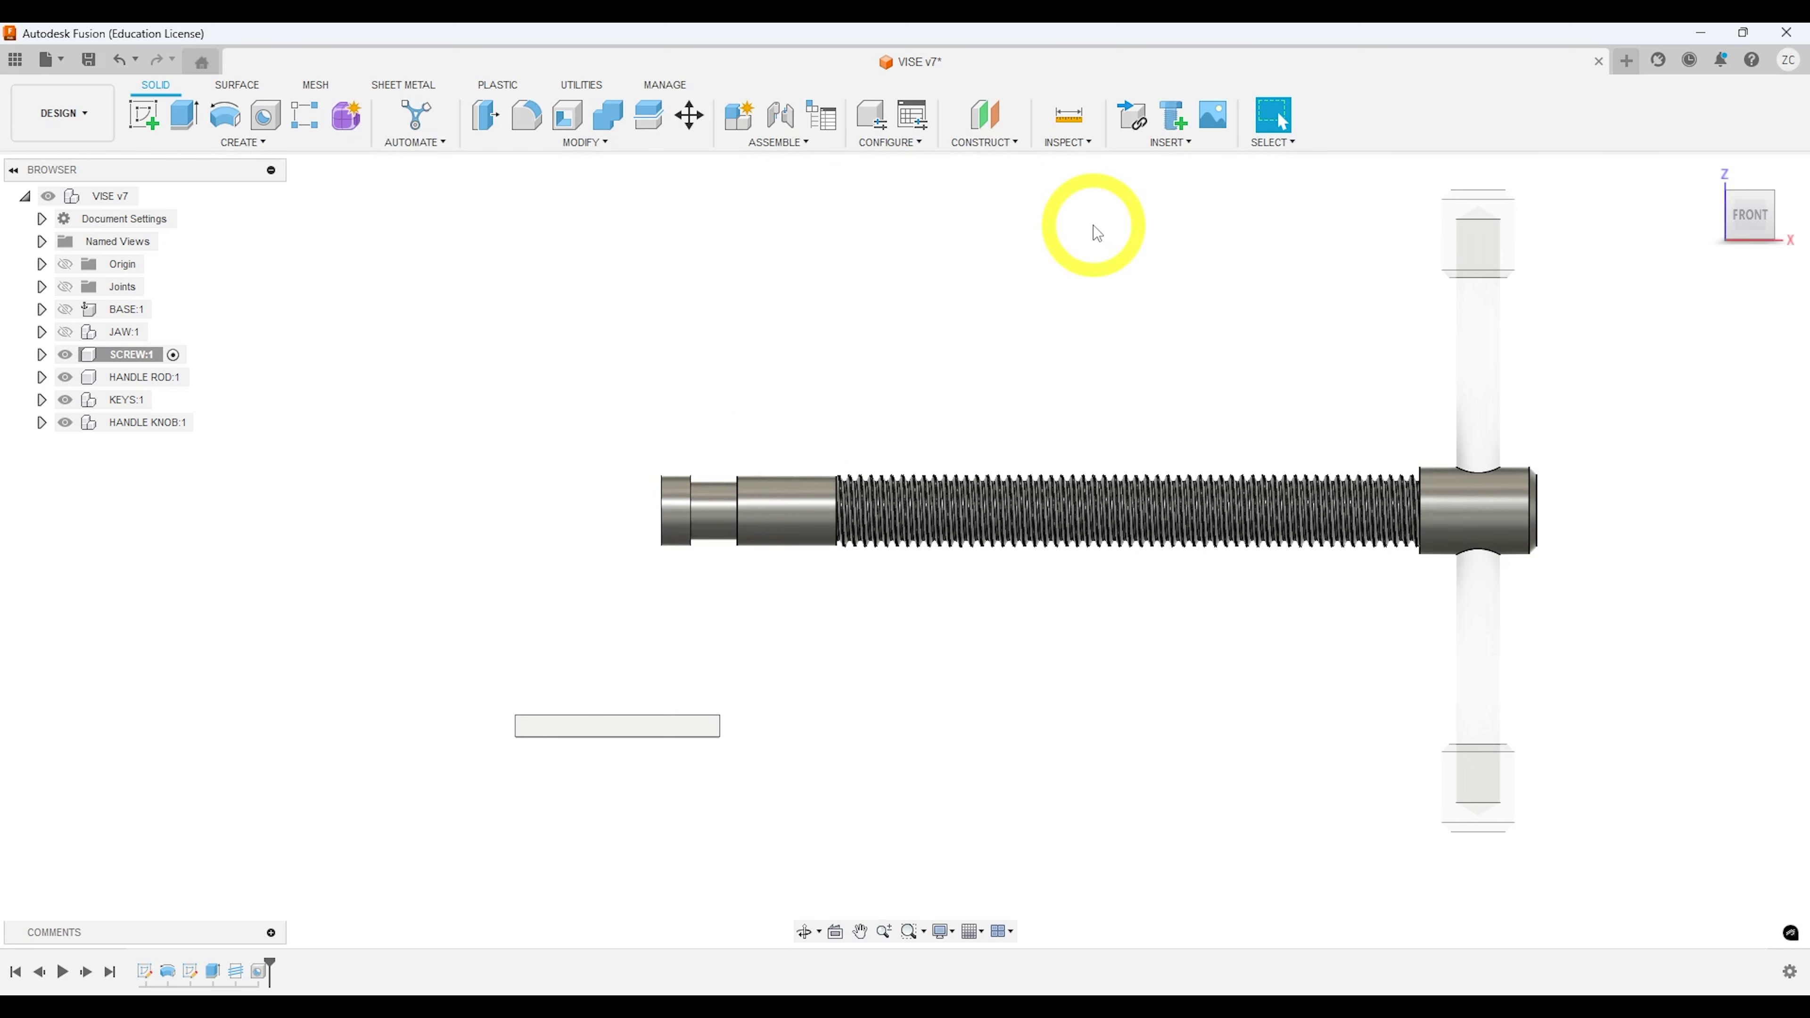
Step: Insert McMaster-Carr part 97431A350, the black-phosphate side-mount external retaining ring for 5/8" OD, as a 3-D STEP model at its default position
click(1171, 143)
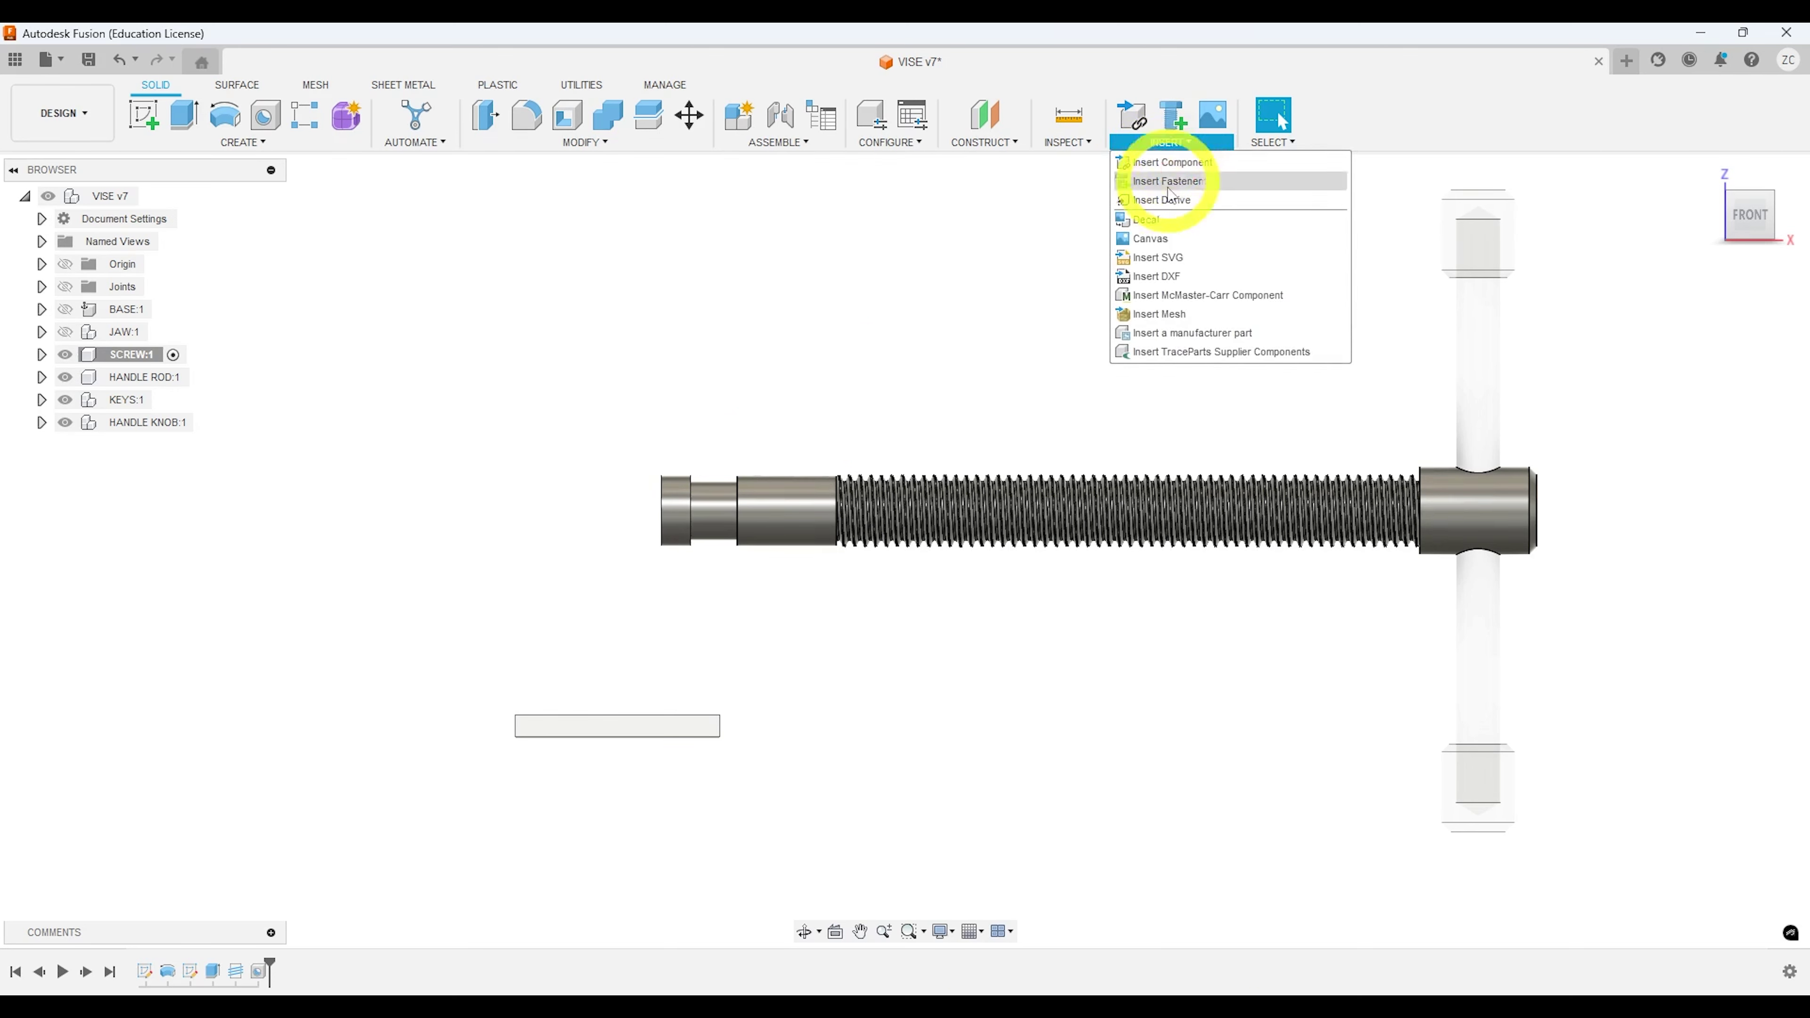
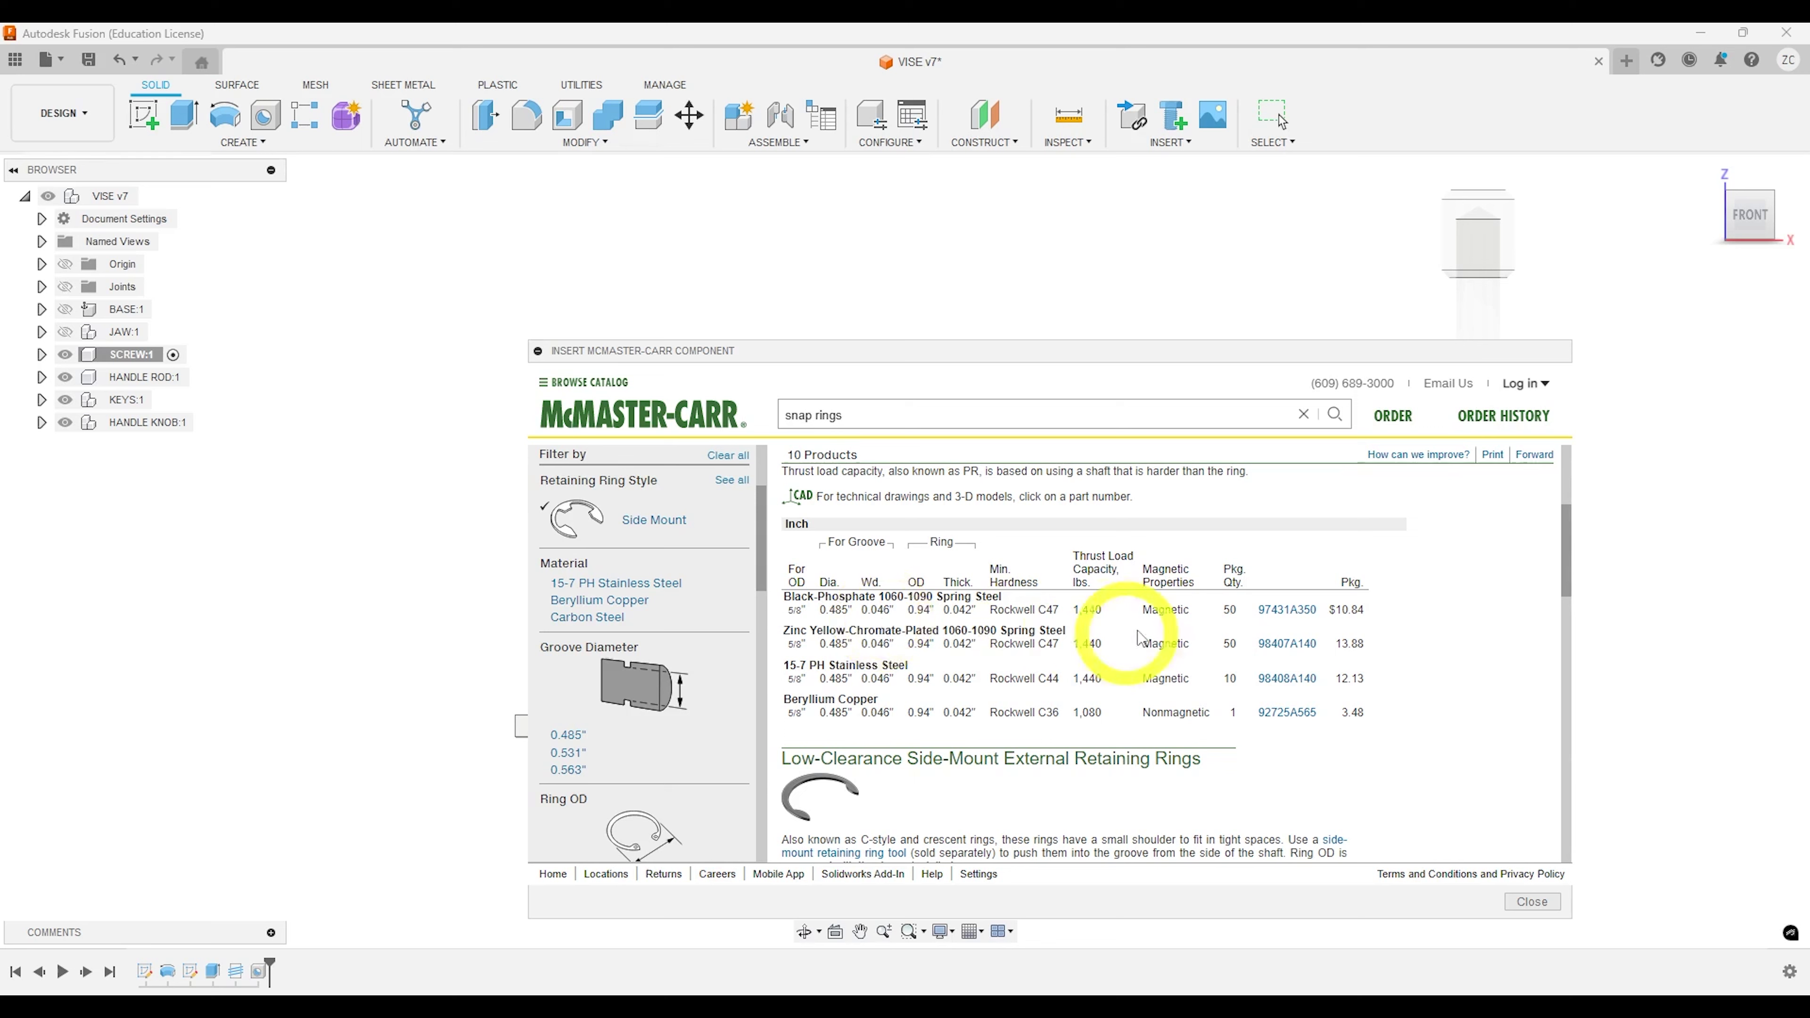
click(1280, 611)
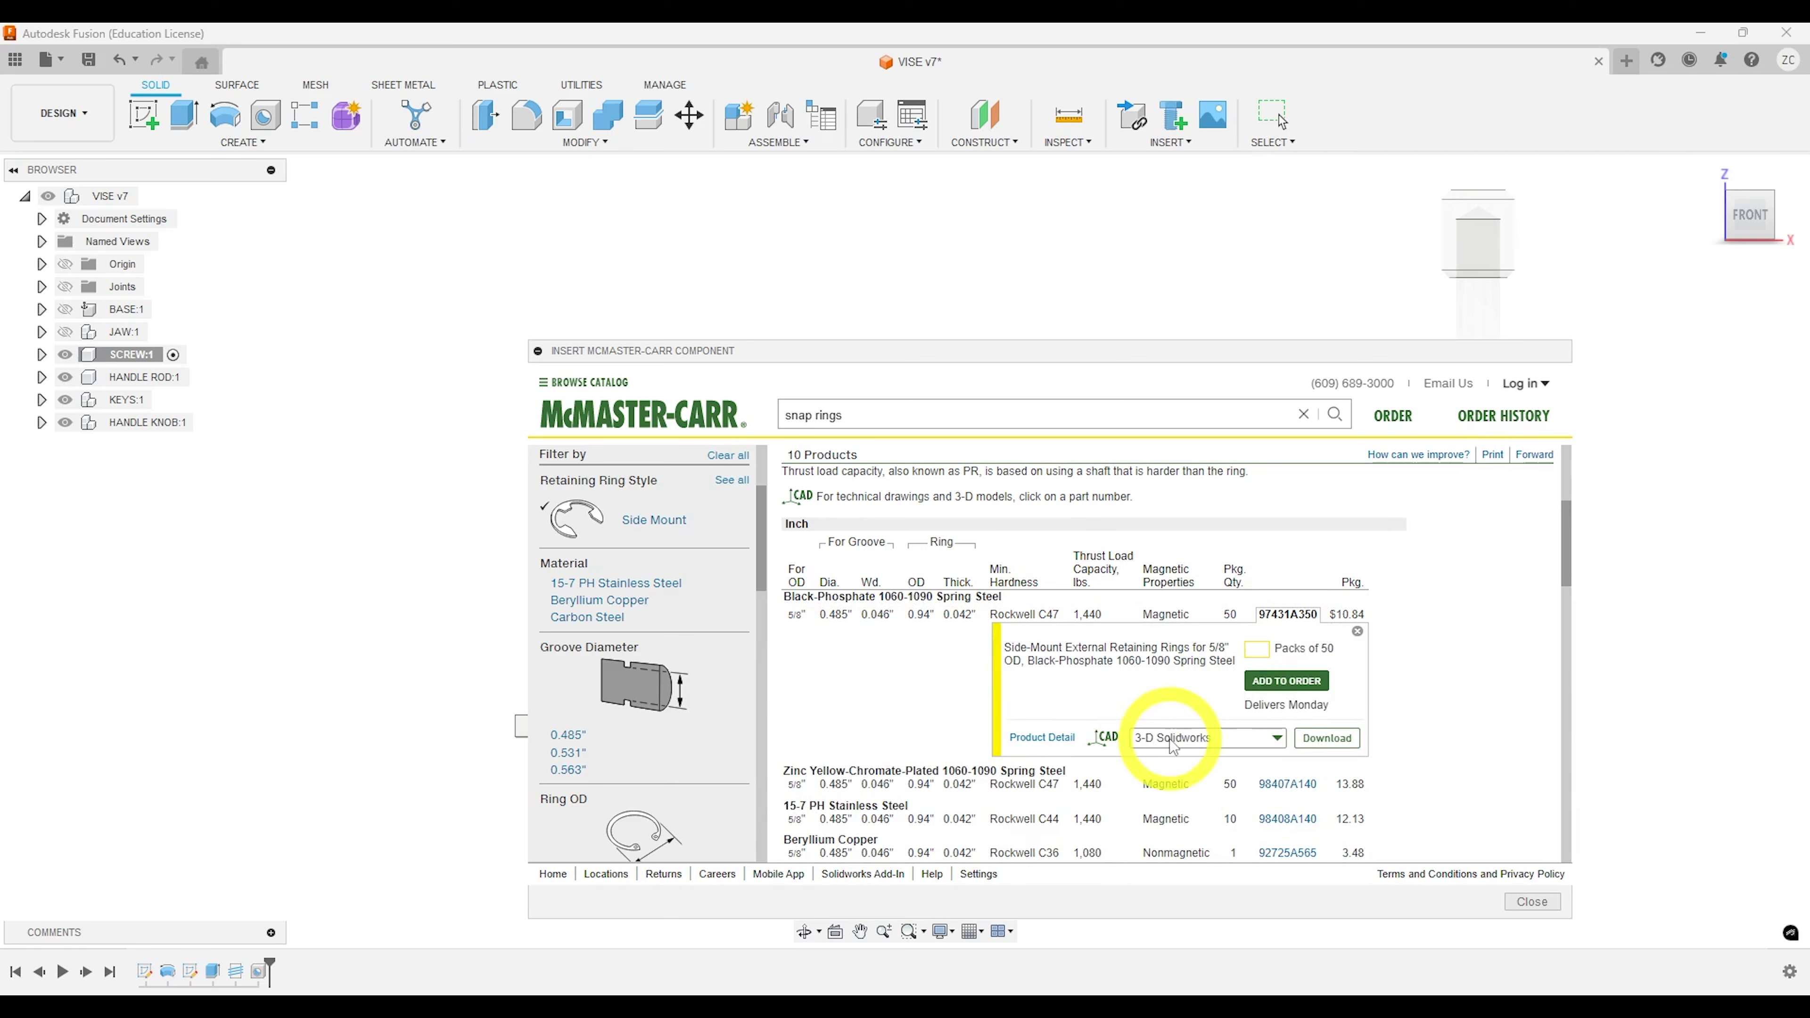
click(1173, 739)
scroll(1173, 747, down, 1)
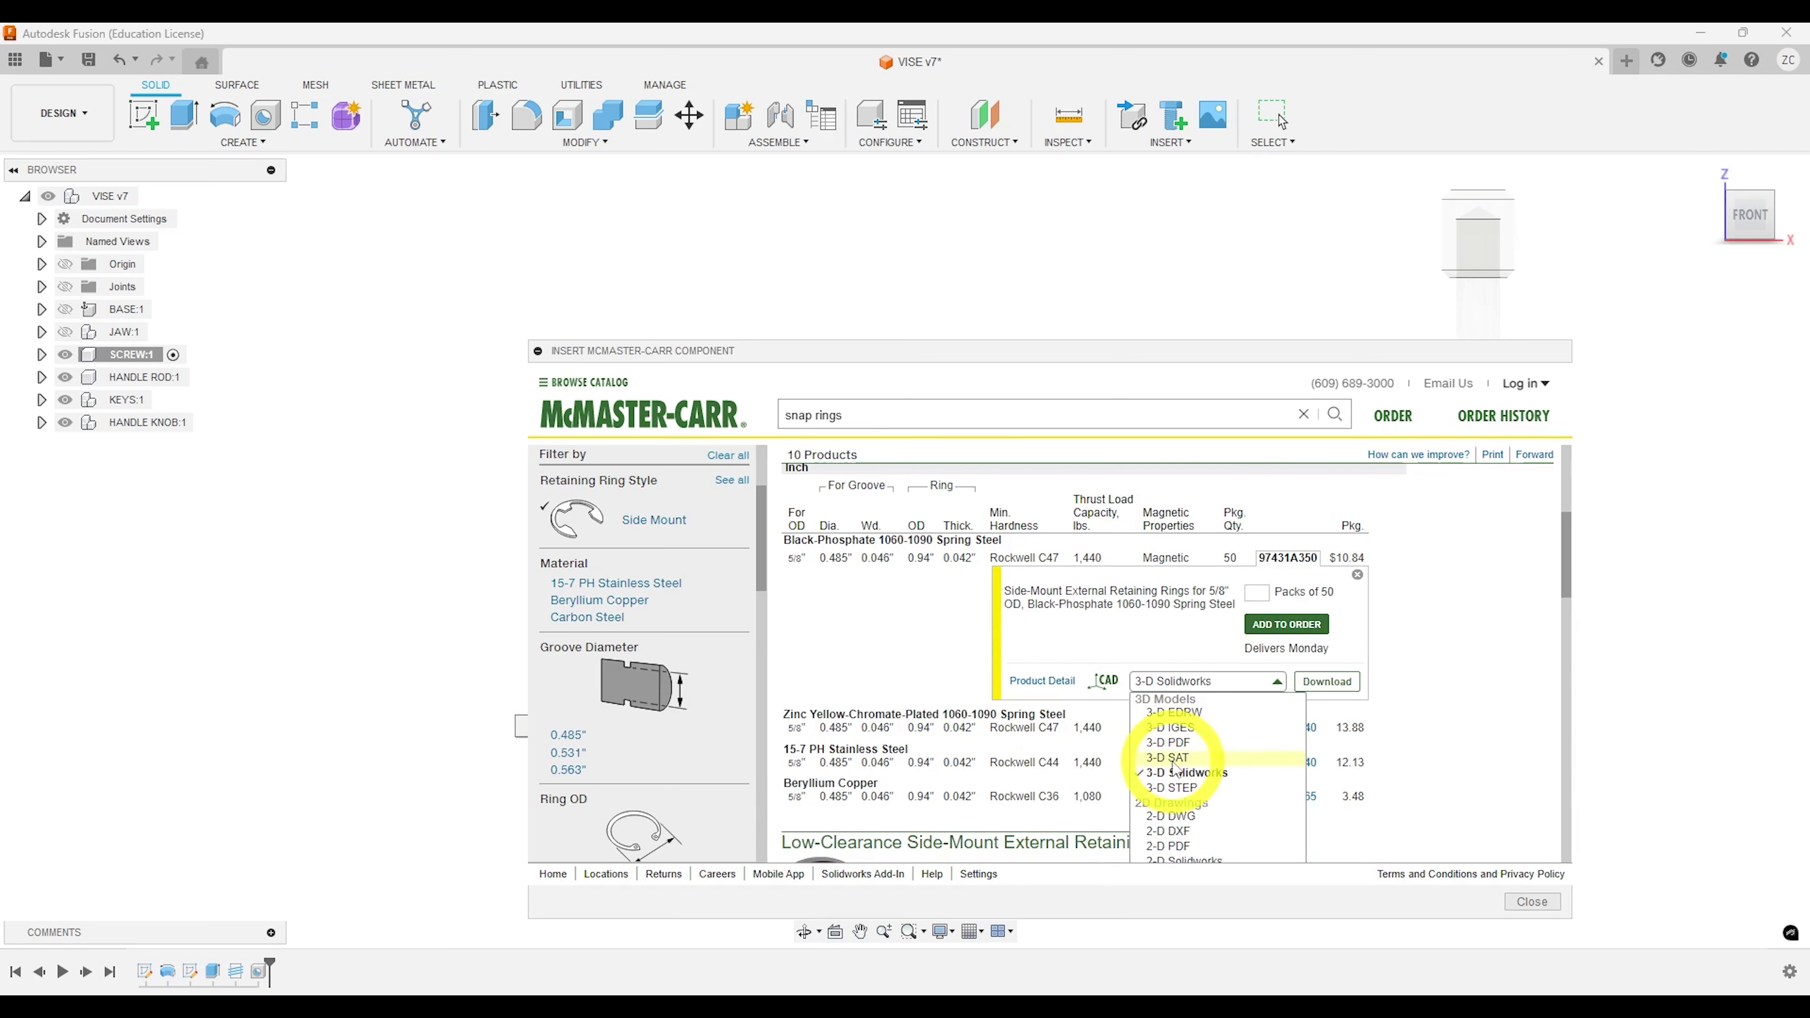
click(1172, 788)
click(1326, 683)
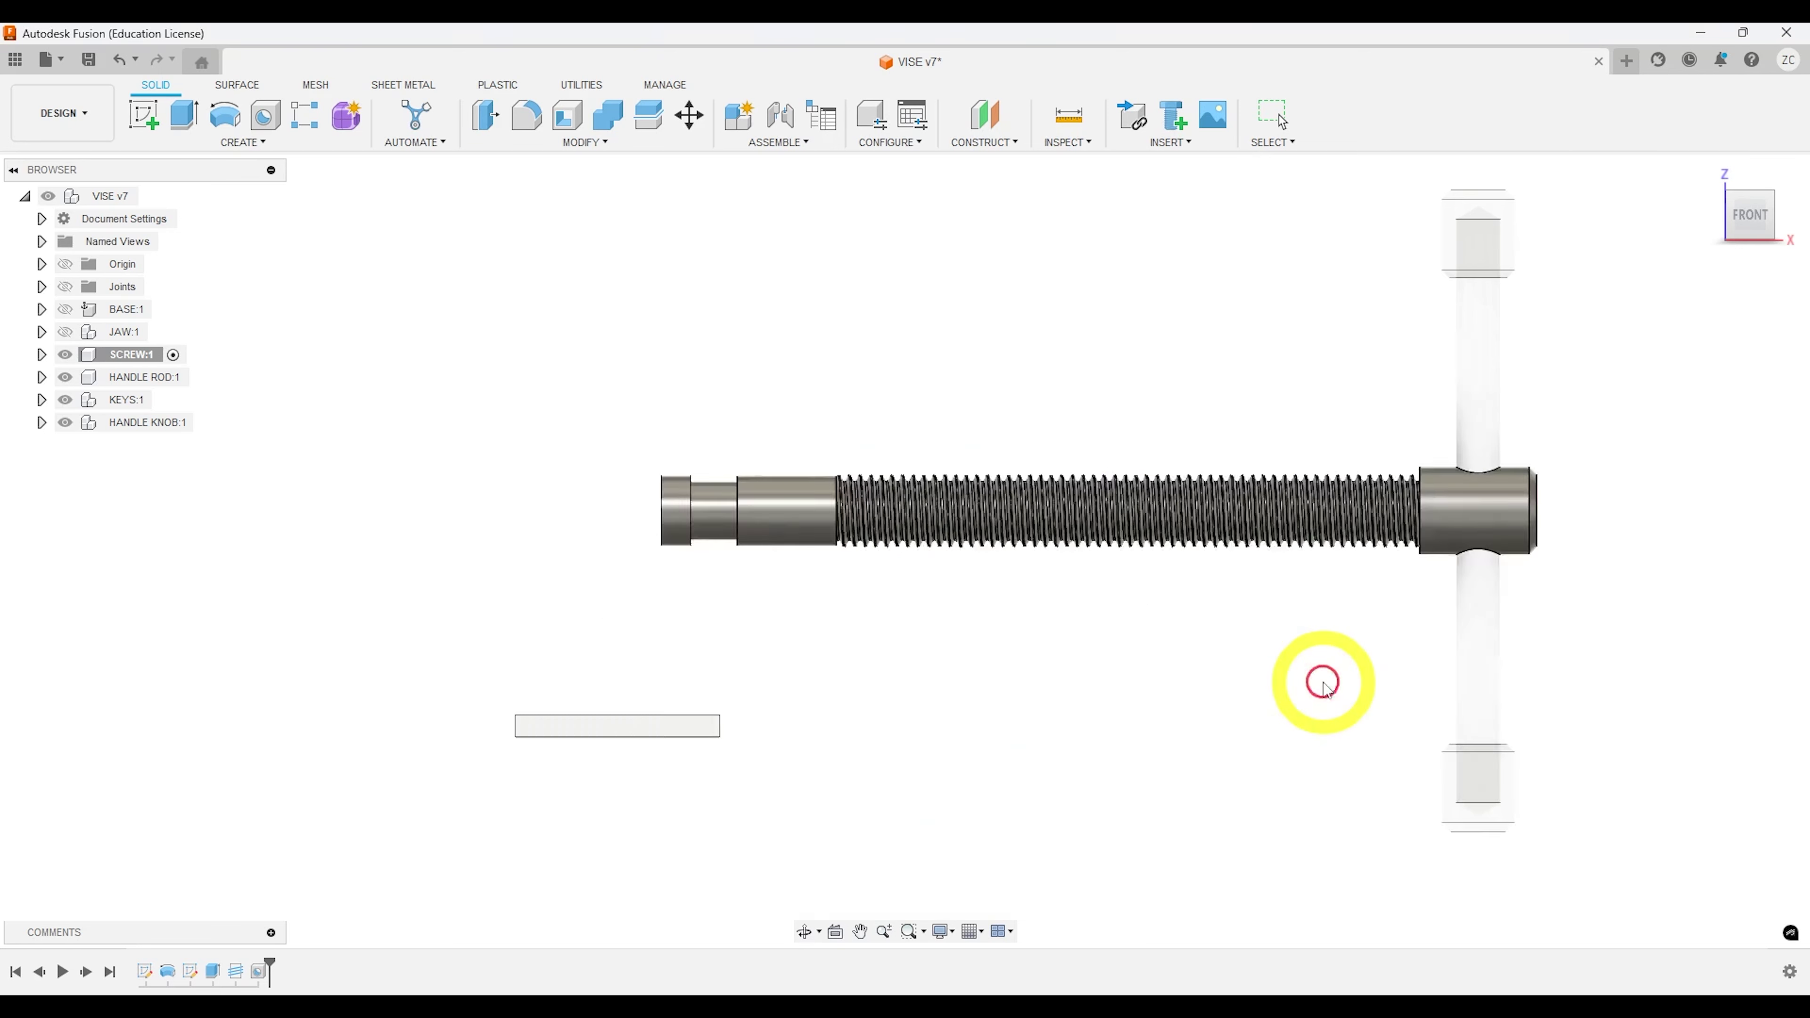
scroll(581, 450, up, 3)
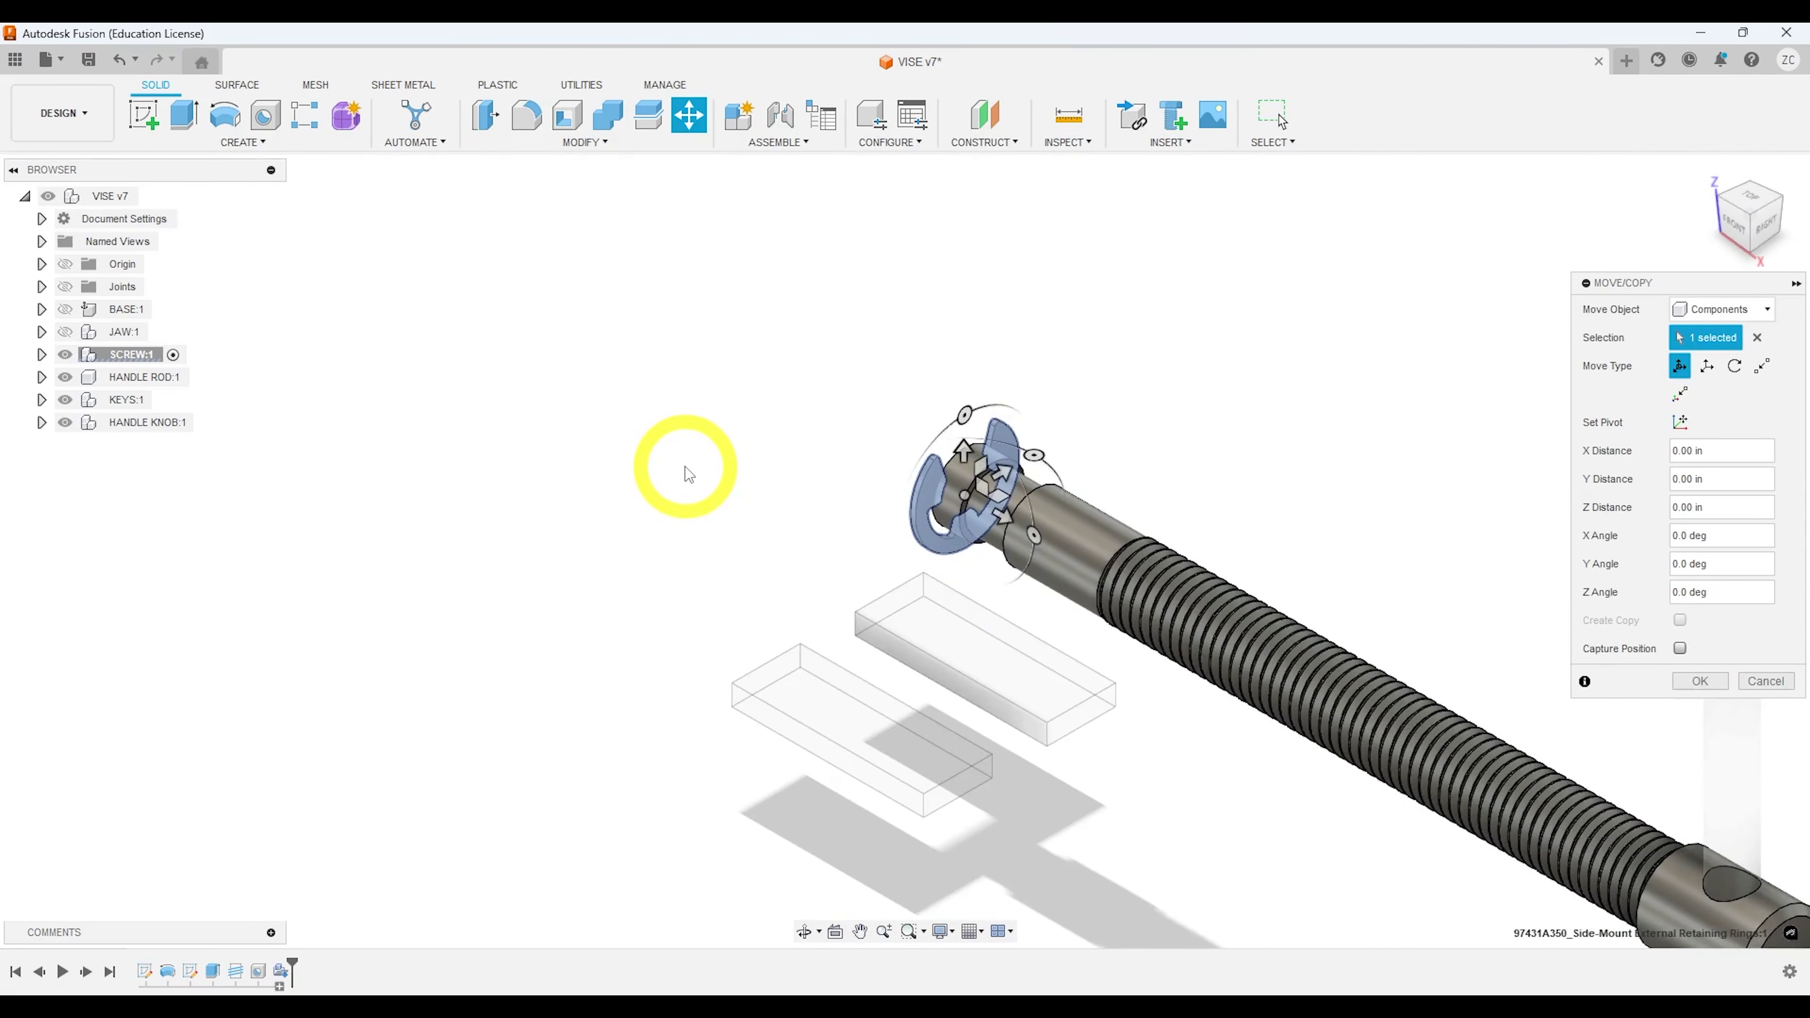
click(1763, 681)
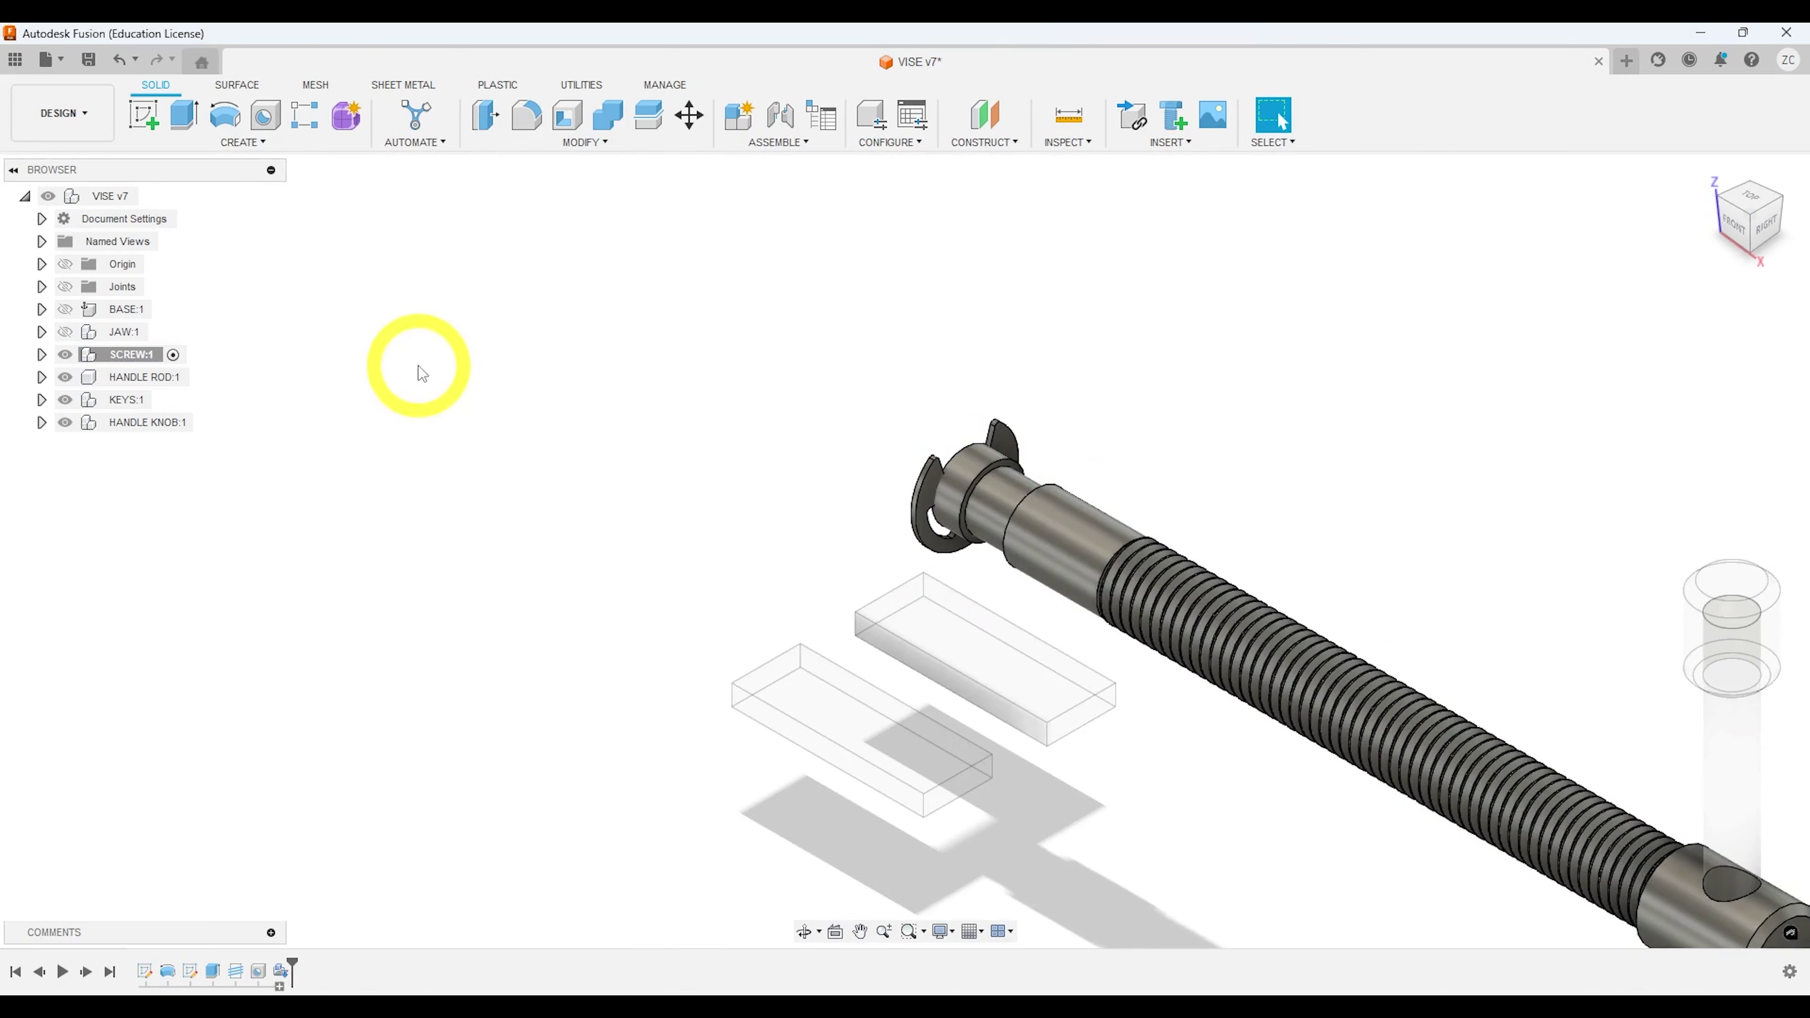
Step: Reopen the screw's profile sketch and set the groove's width to 0.046 in
click(142, 978)
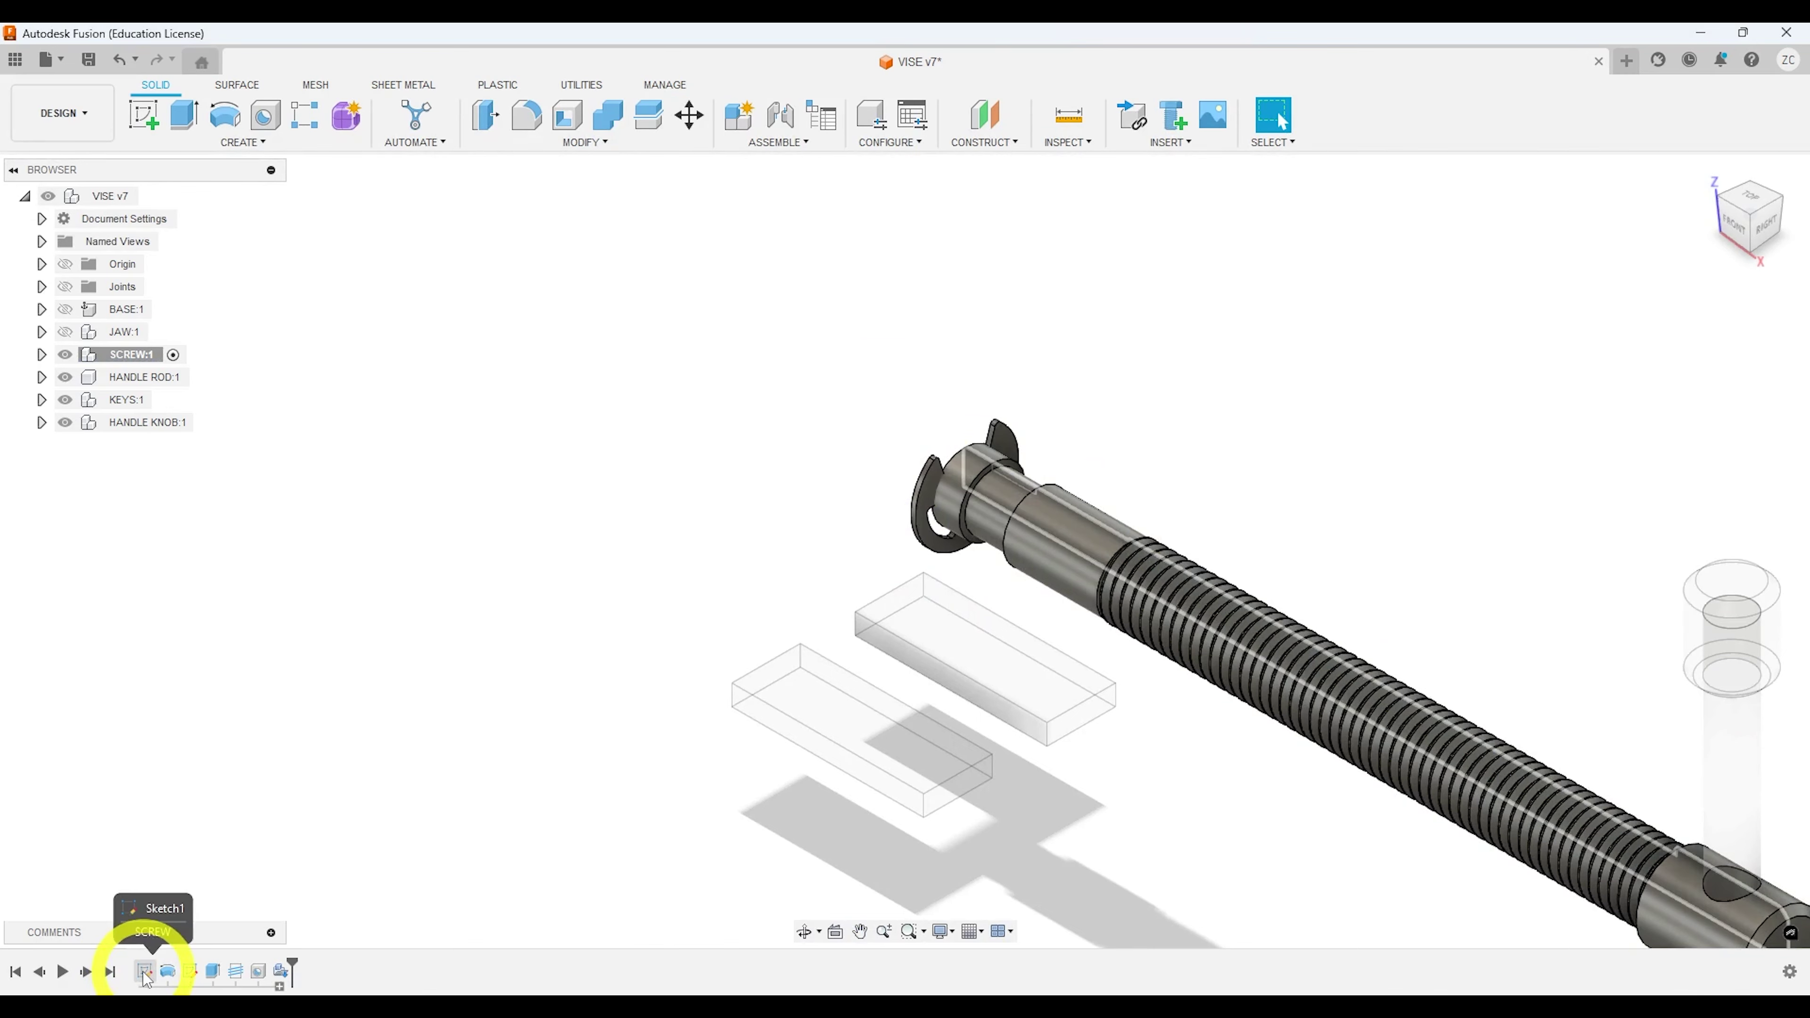
double_click(145, 976)
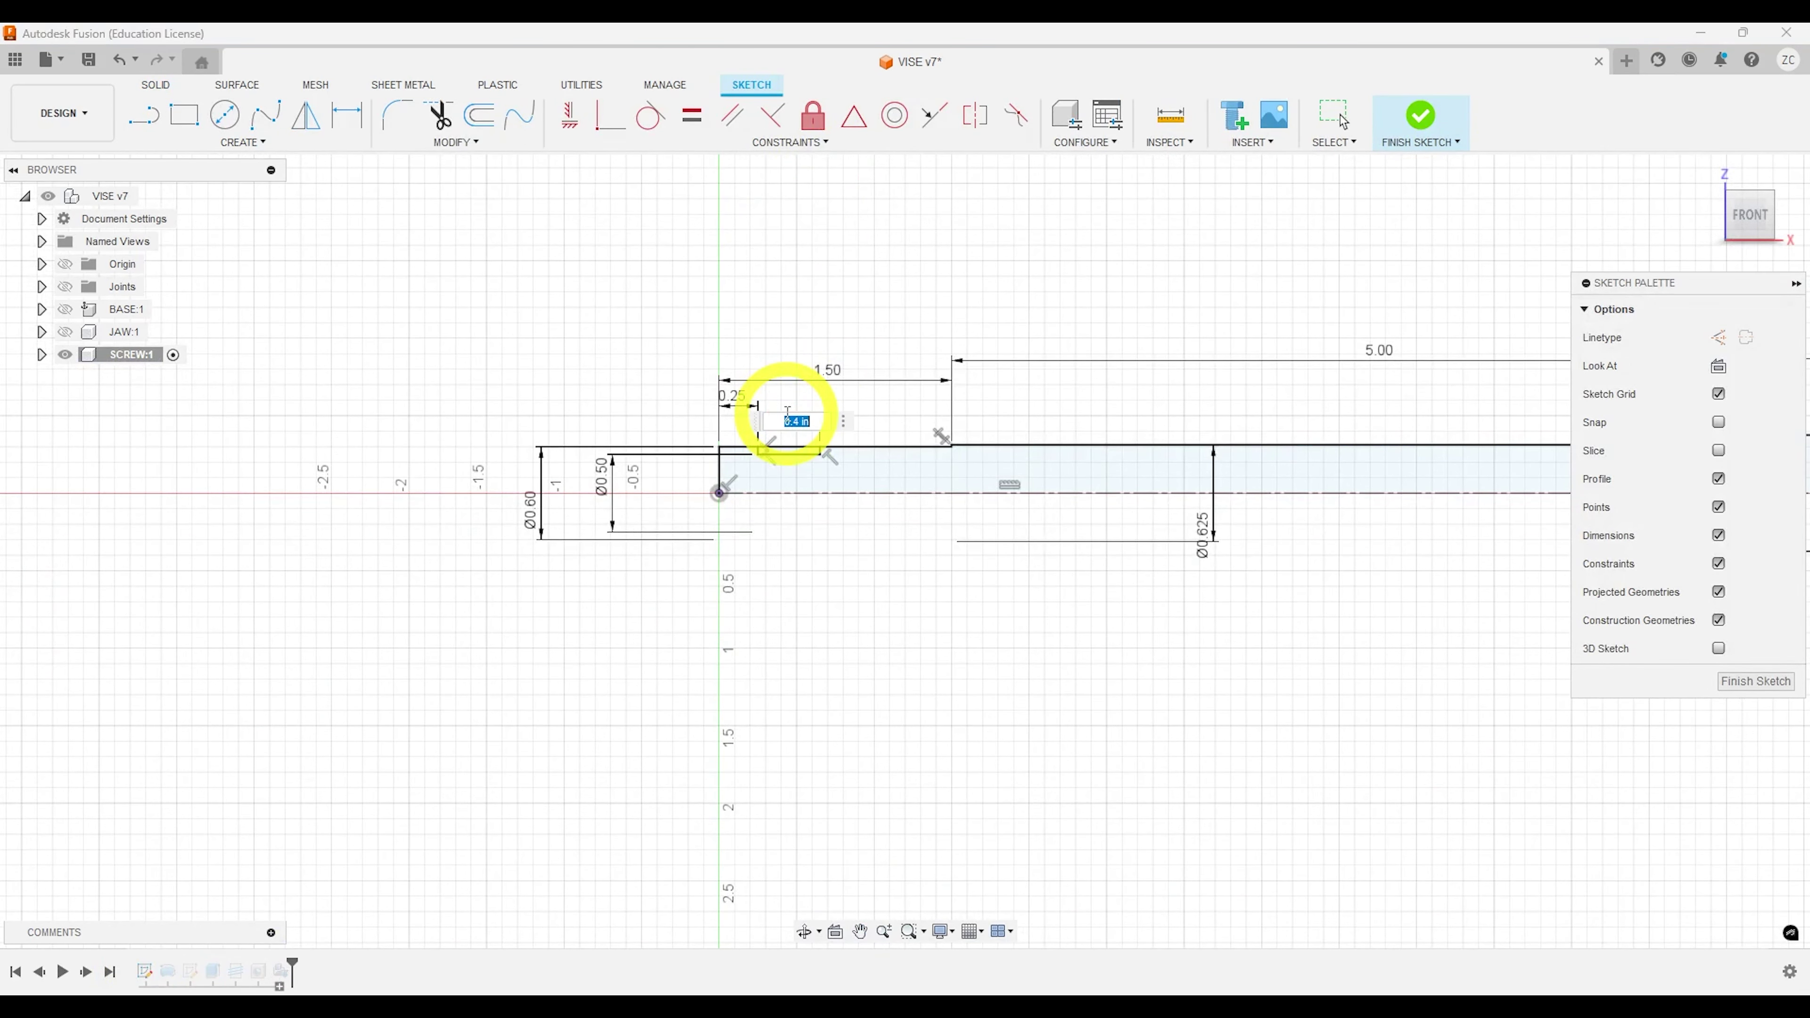
key(BackSpace)
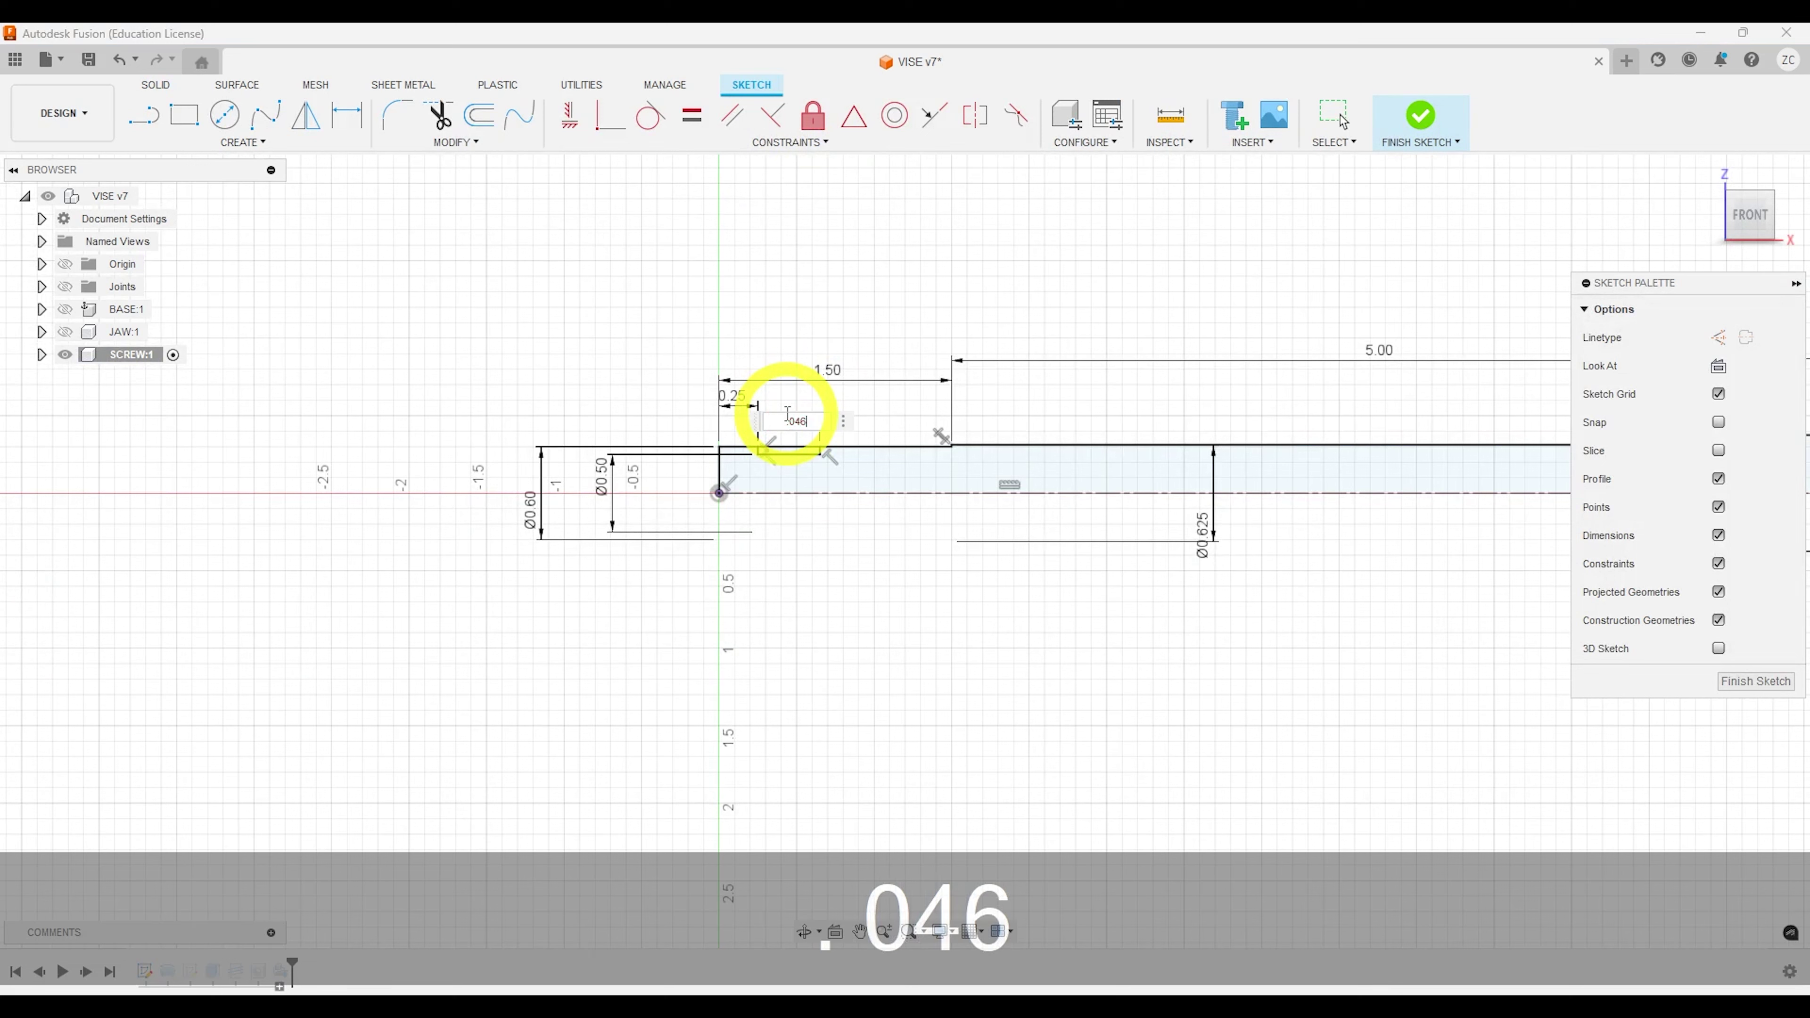
text(.046)
key(Return)
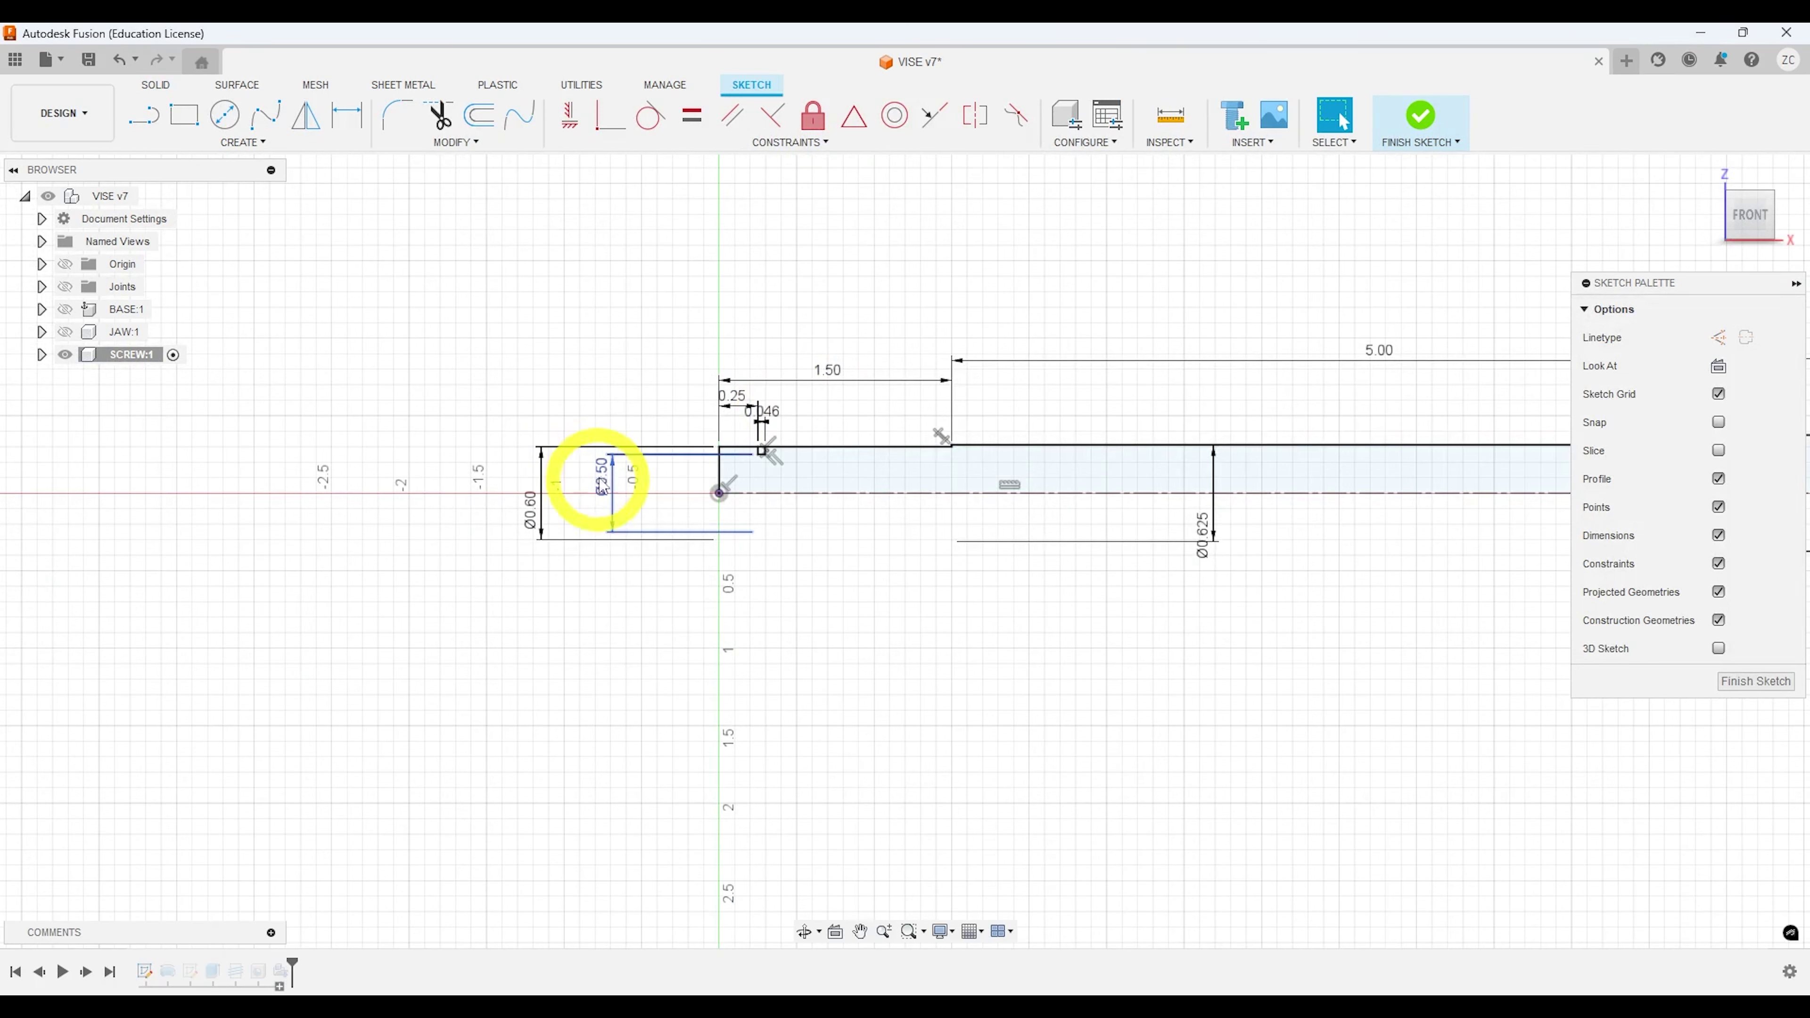
Step: Set the groove floor's diameter to 0.485 in and finish the sketch
double_click(611, 481)
key(BackSpace)
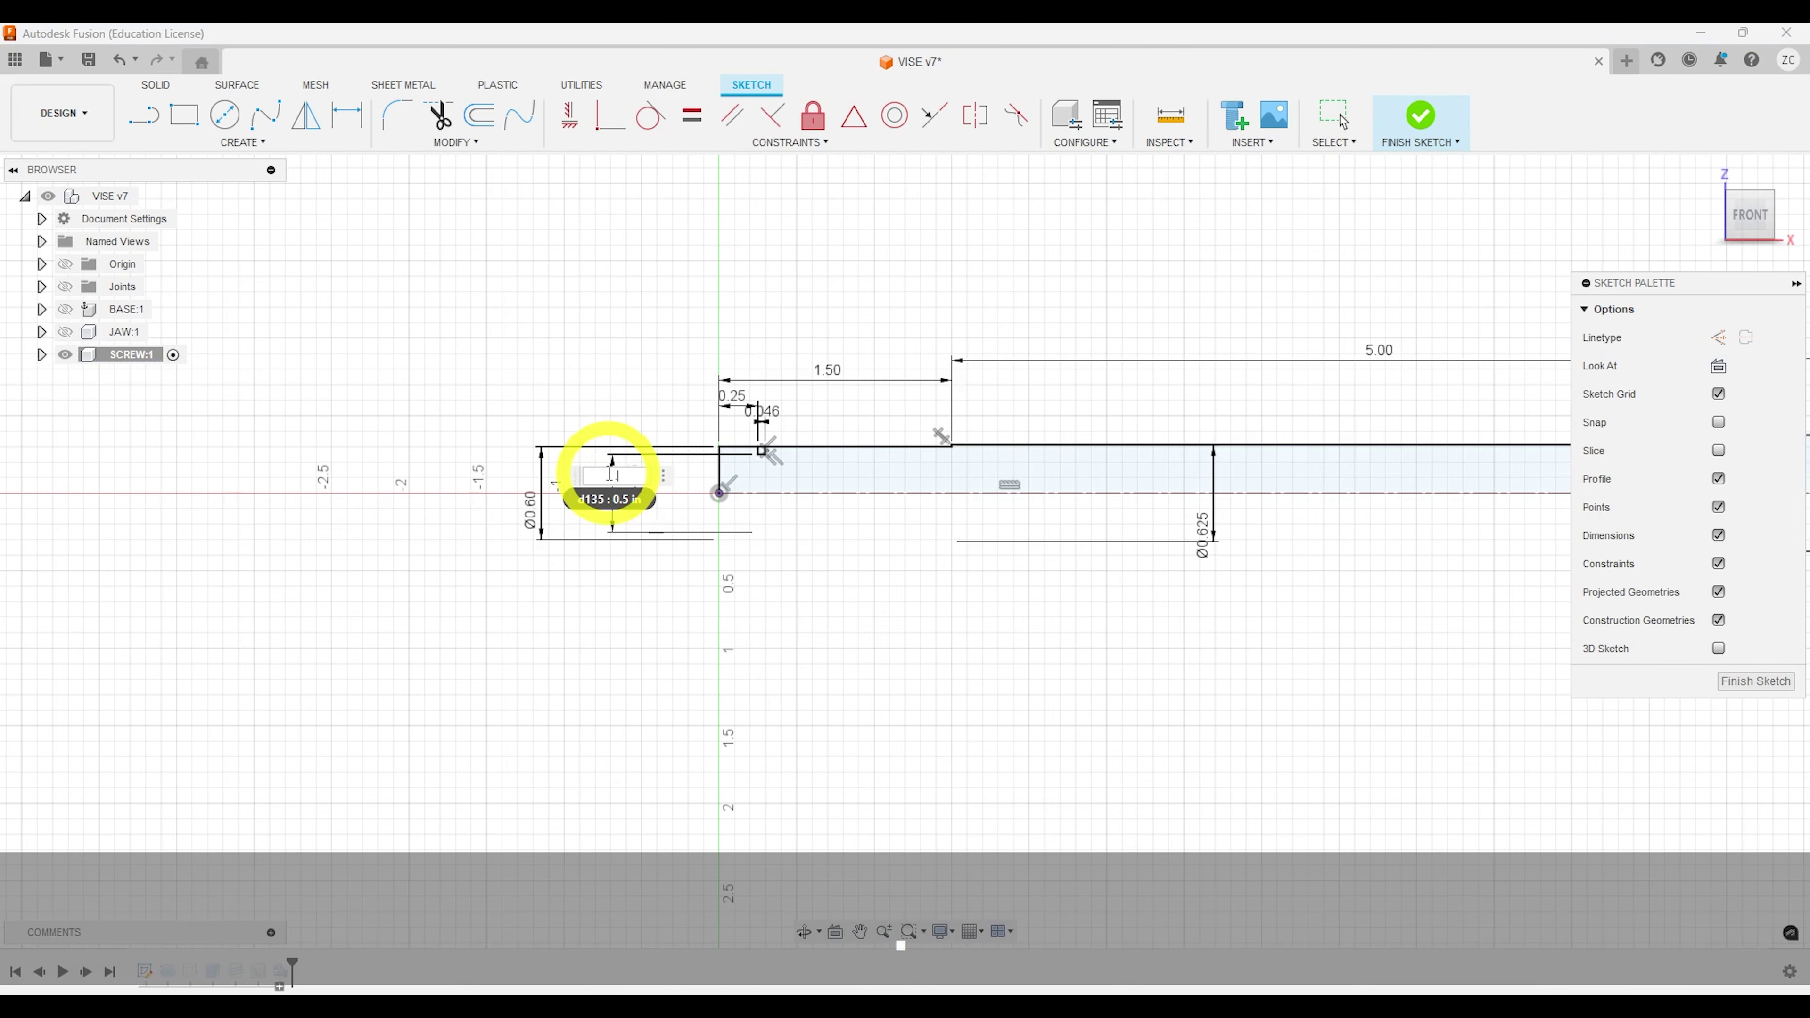
text(.485)
key(Return)
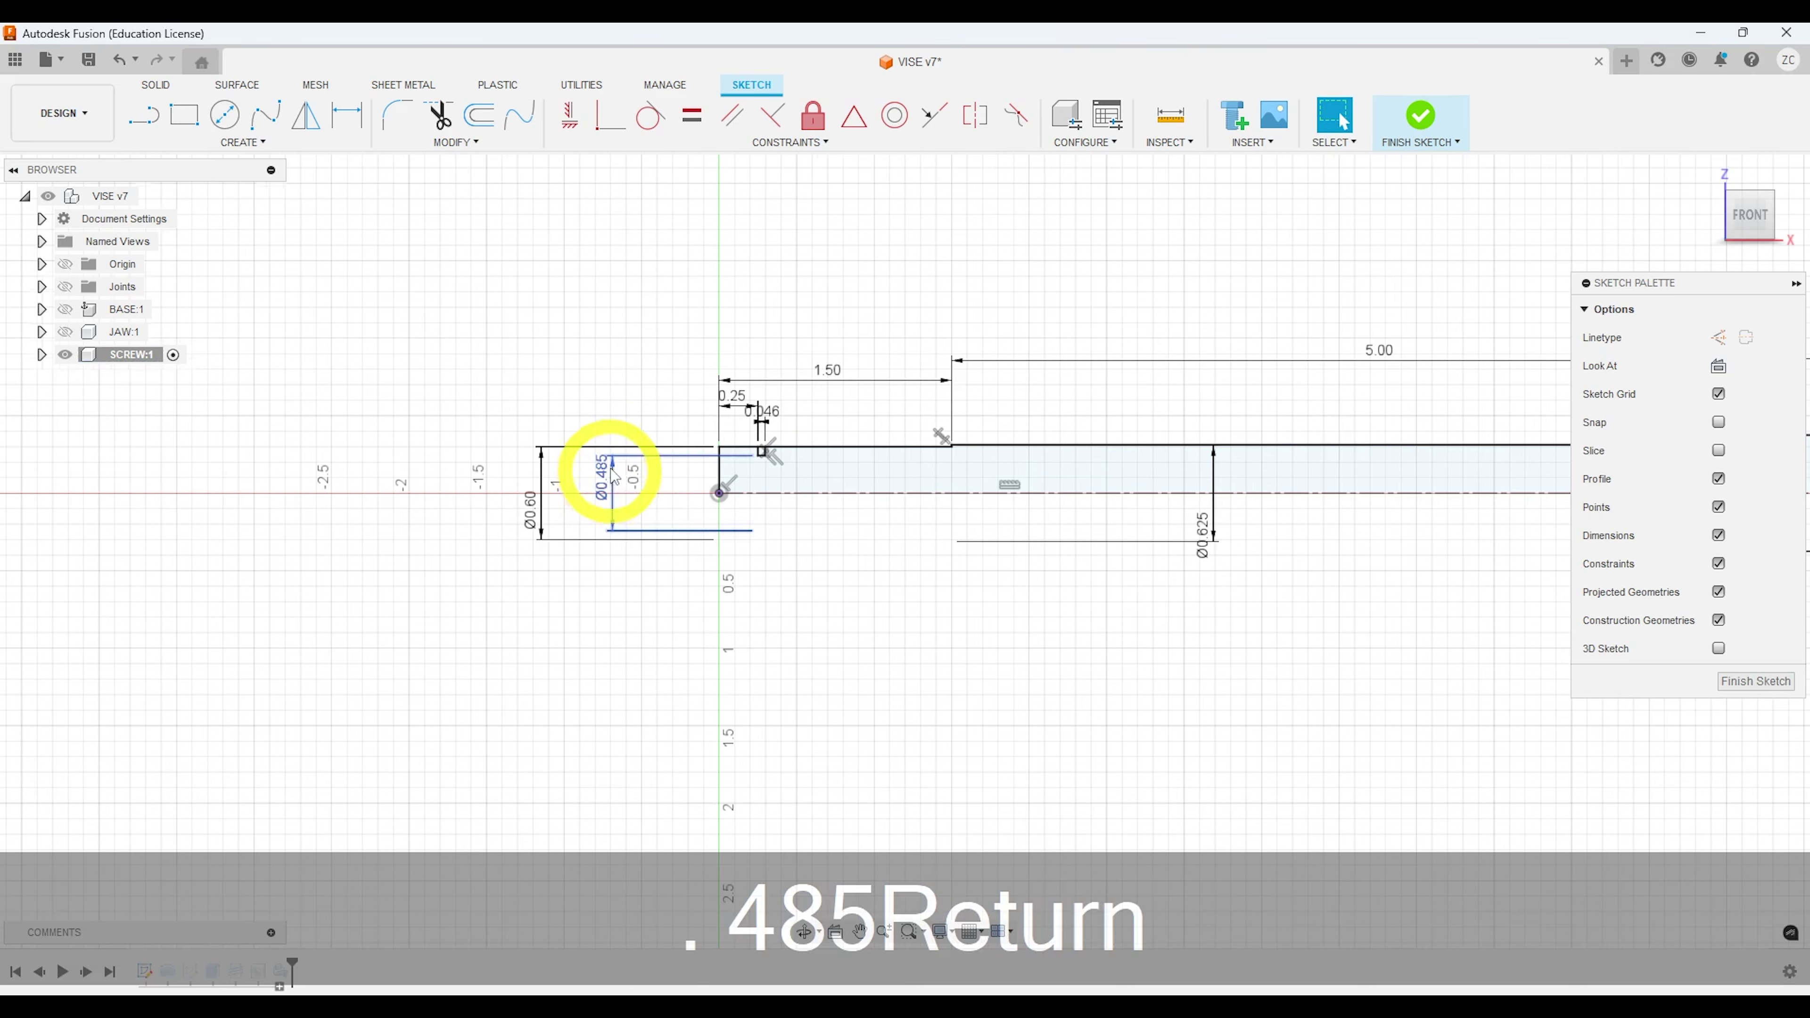
scroll(615, 476, up, 1)
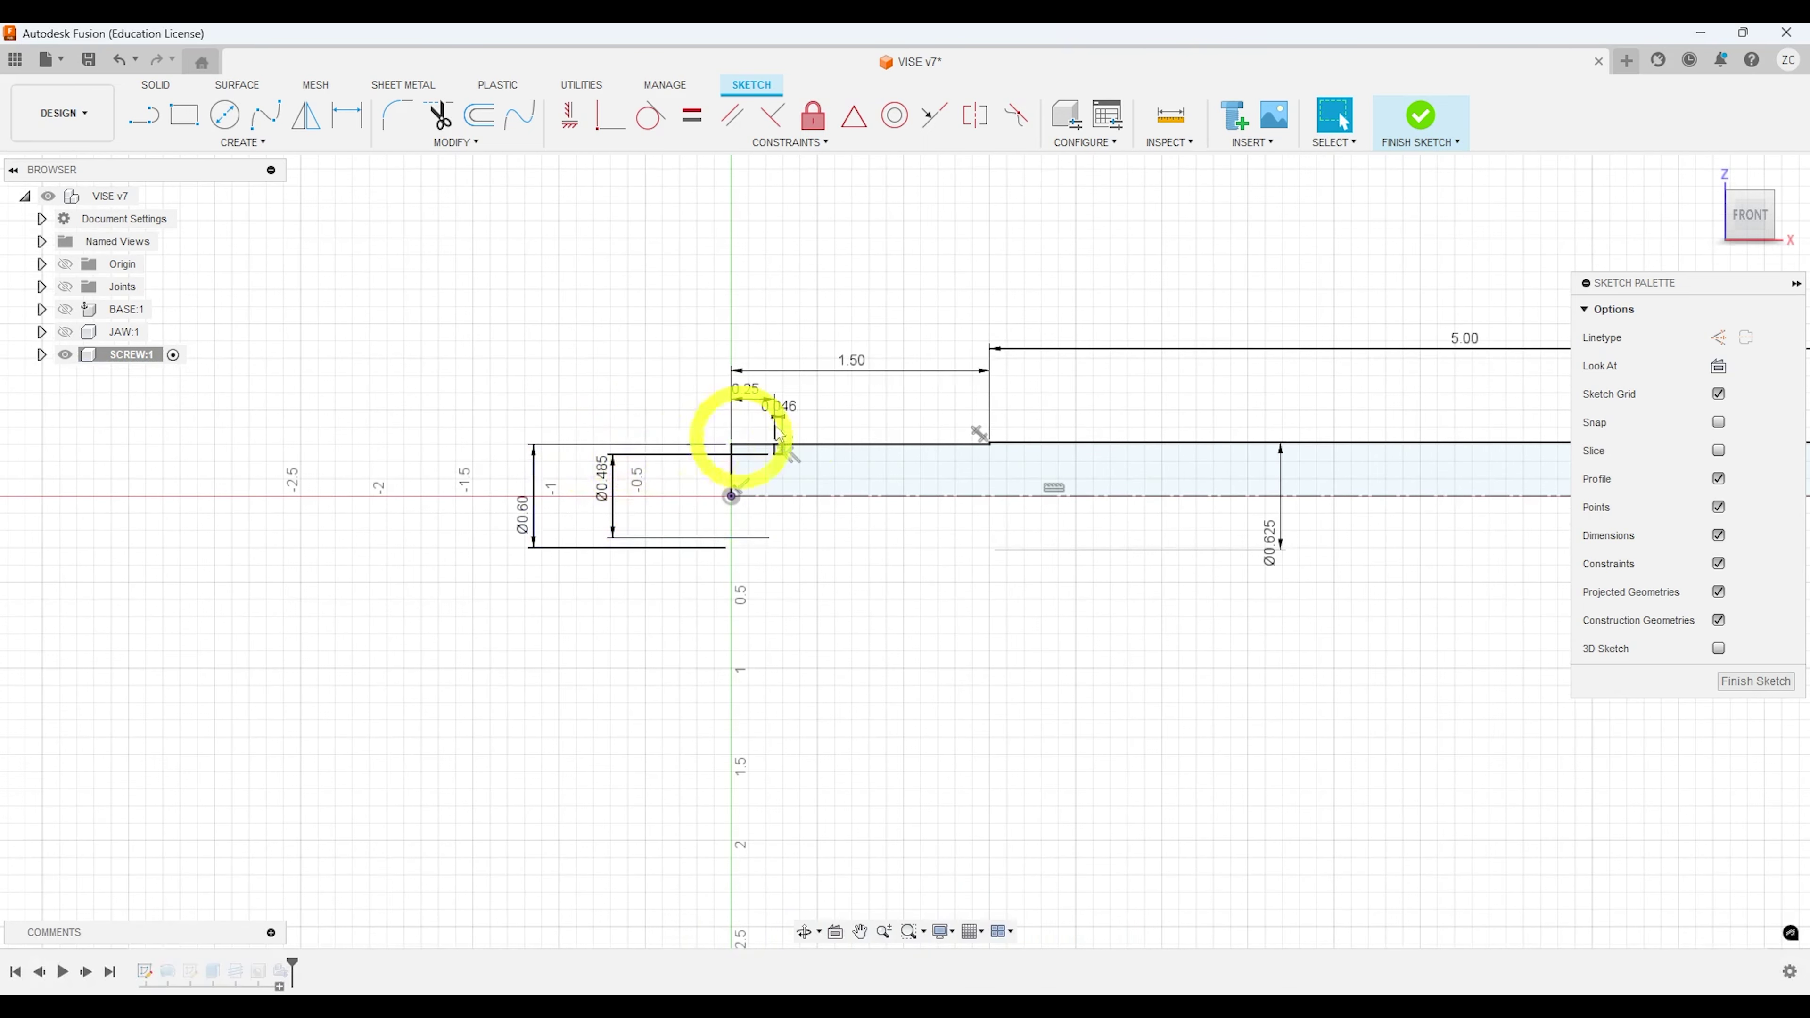
click(1420, 118)
mouse_move(1050, 392)
middle_down()
mouse_move(953, 508)
mouse_move(789, 629)
middle_up()
middle_drag(779, 545, 897, 631)
scroll(837, 627, up, 6)
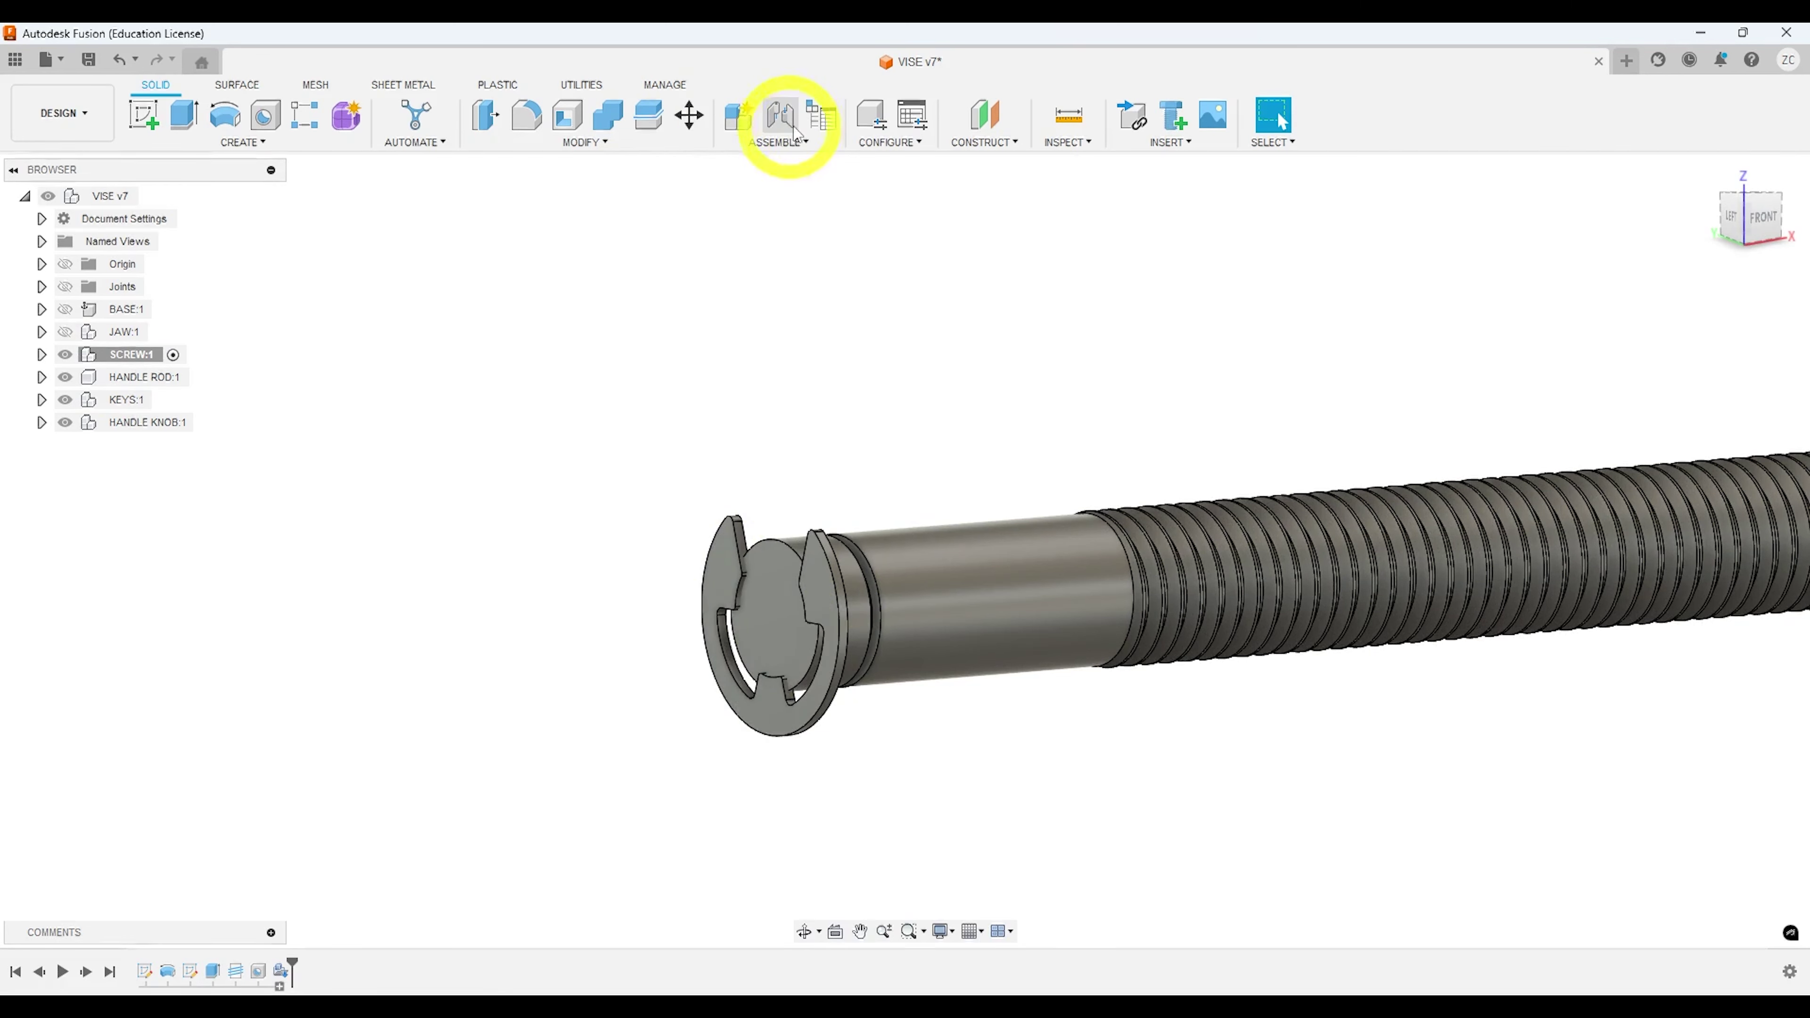
Step: Try to join the retaining ring's center to the center of the screw's groove wall
click(781, 115)
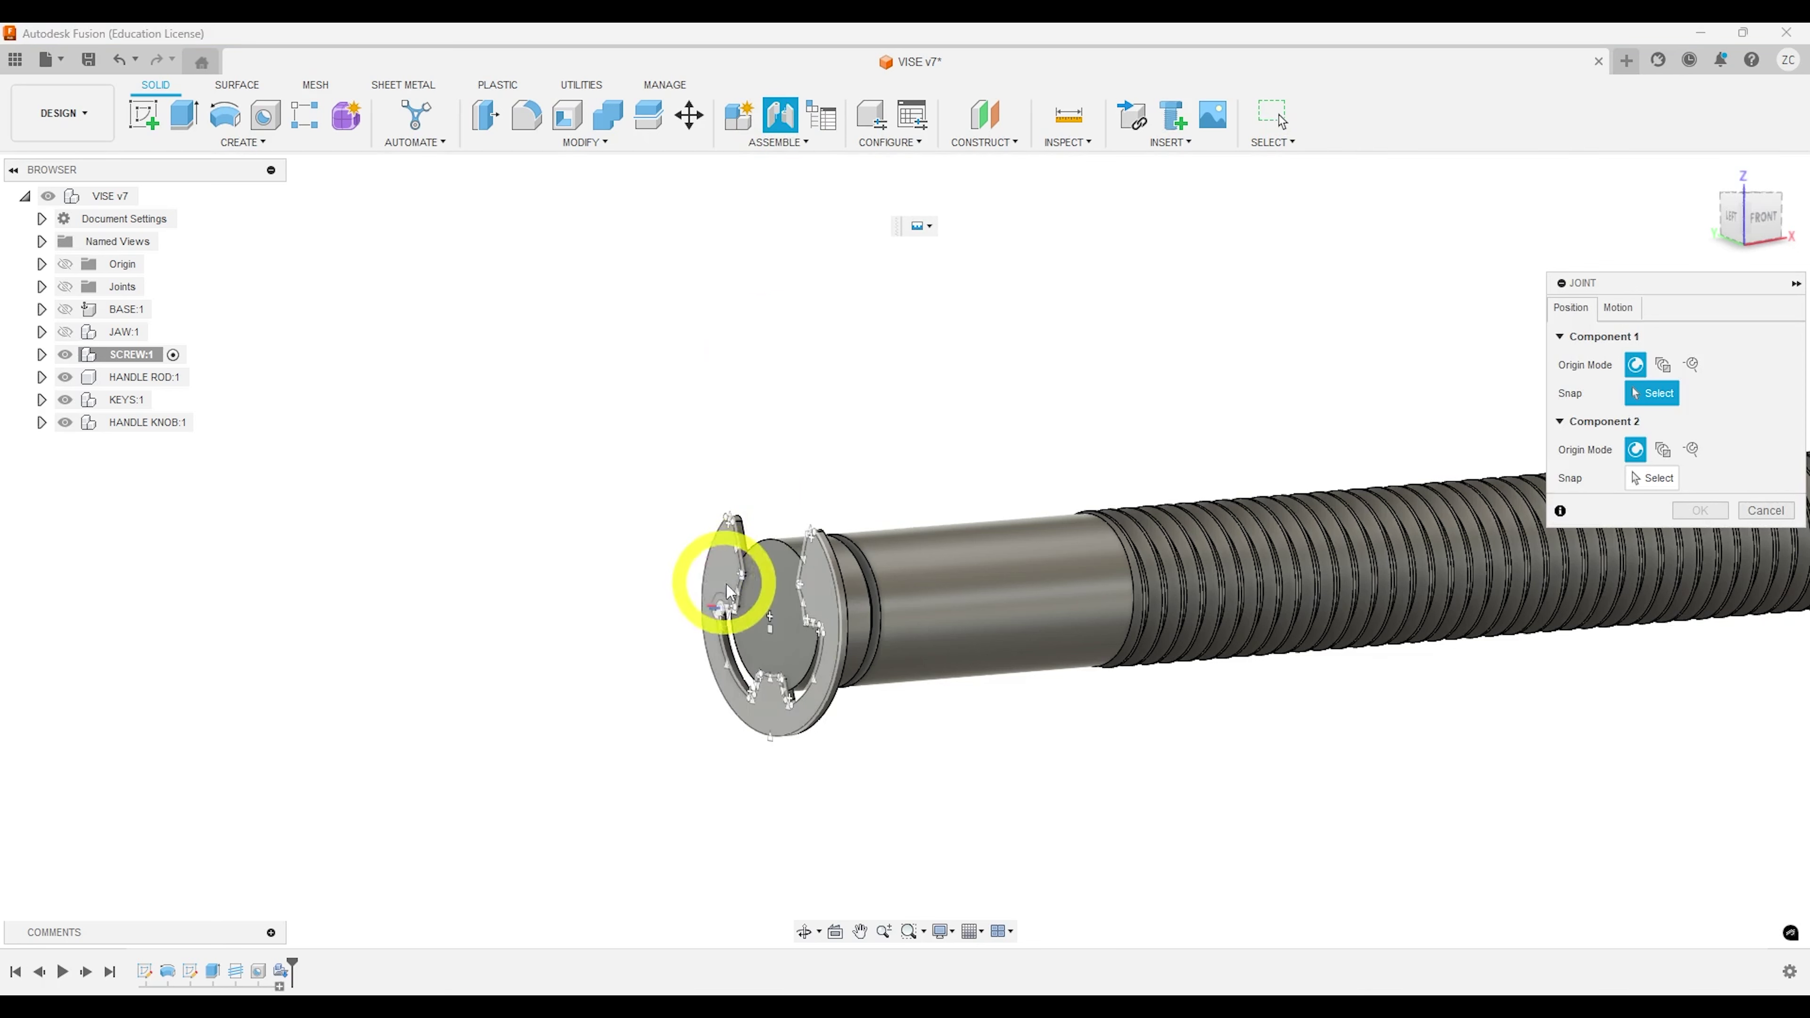
scroll(723, 572, up, 3)
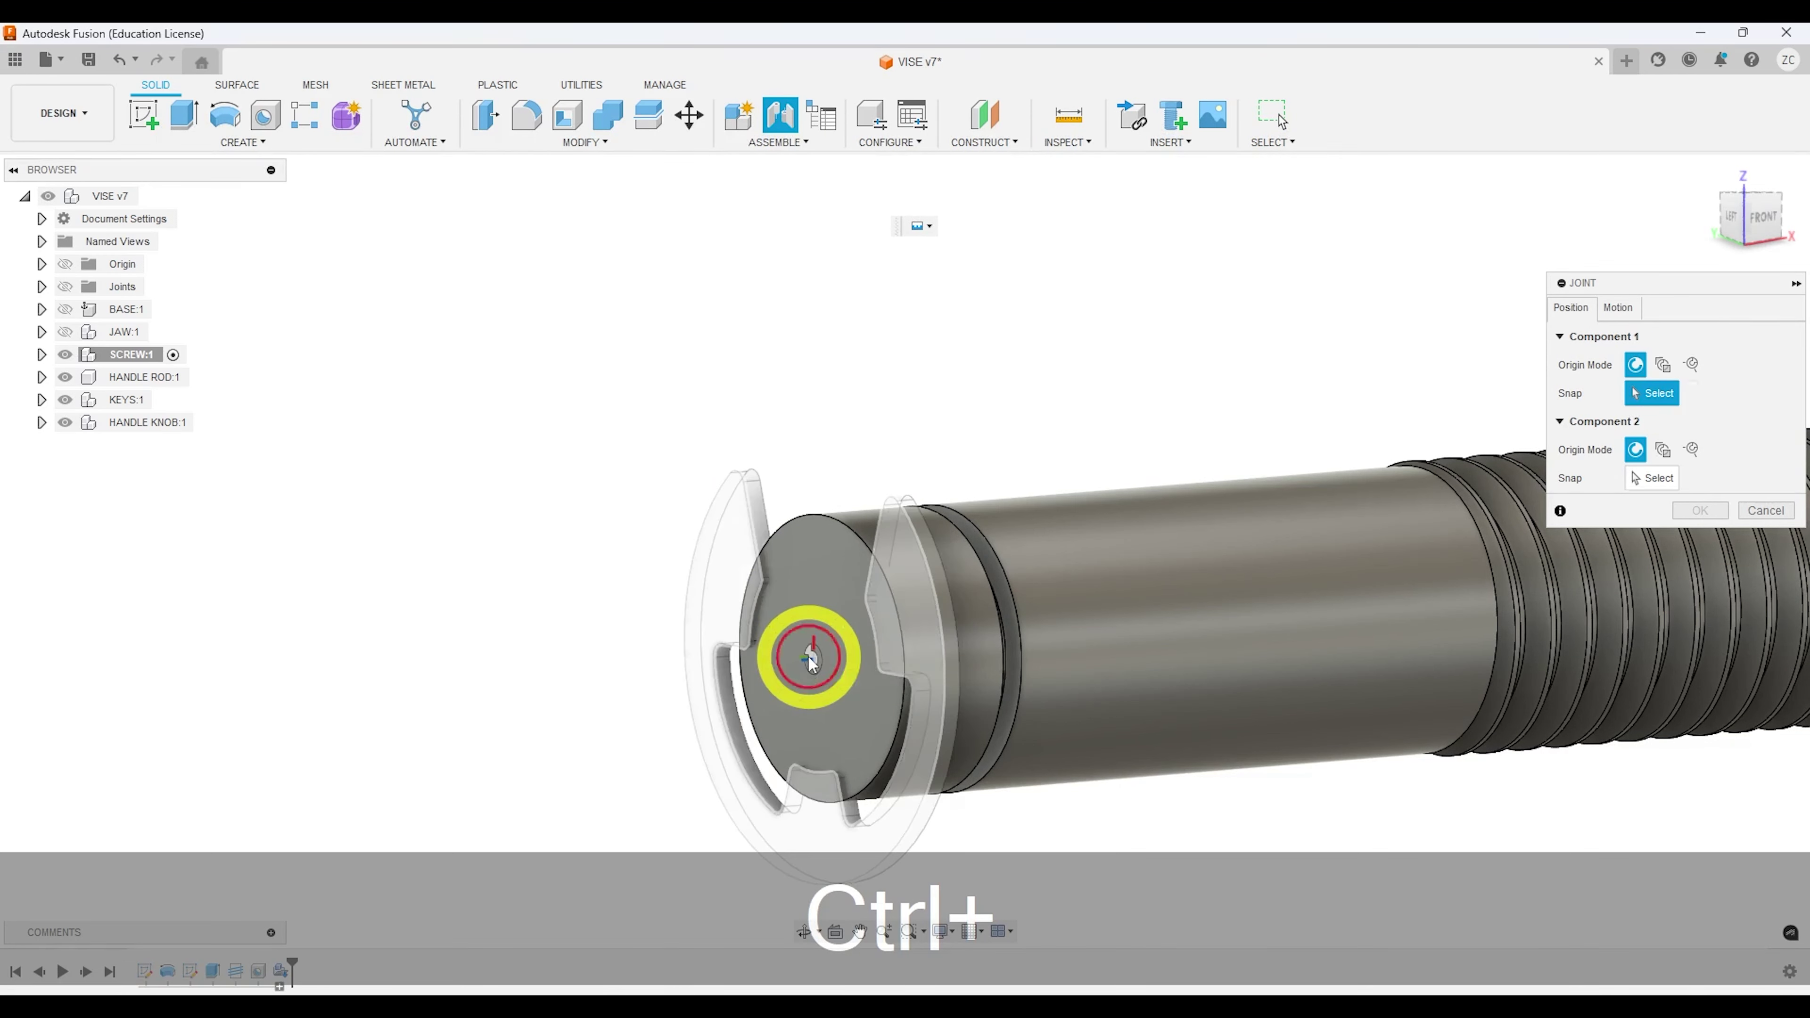
click(809, 658)
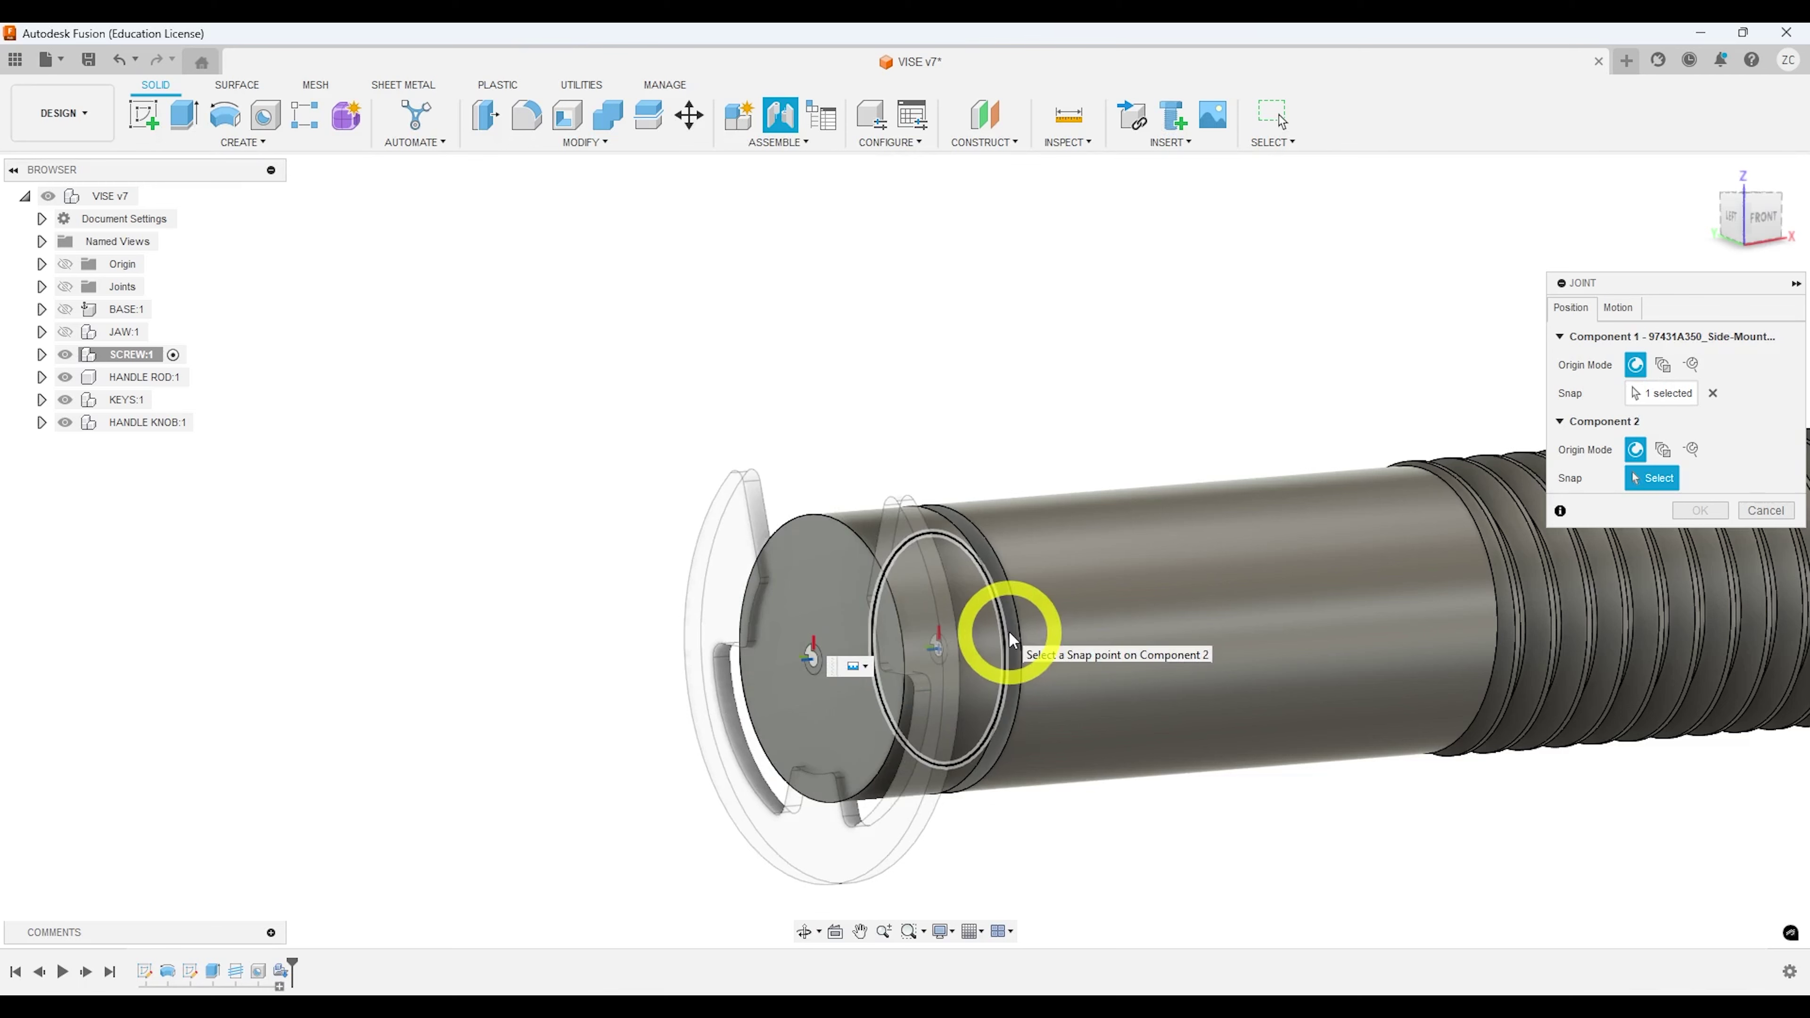
shift+middle_drag(1010, 638, 987, 638)
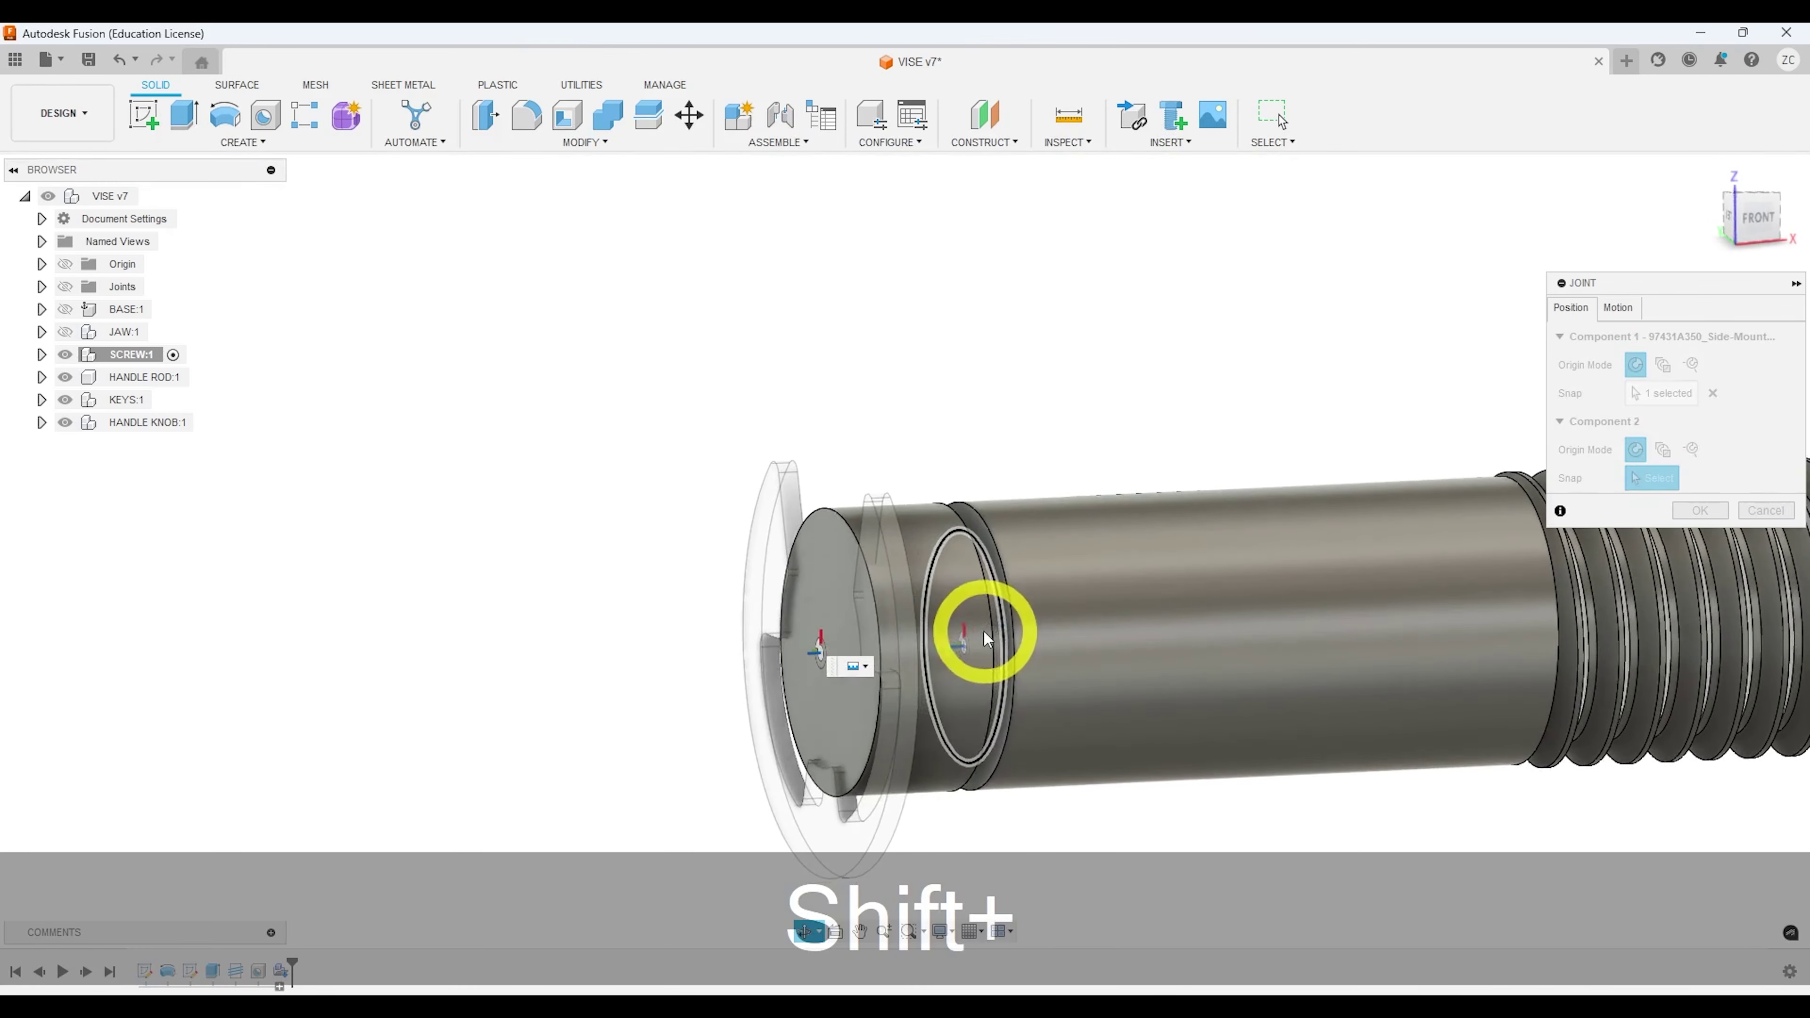
click(1008, 619)
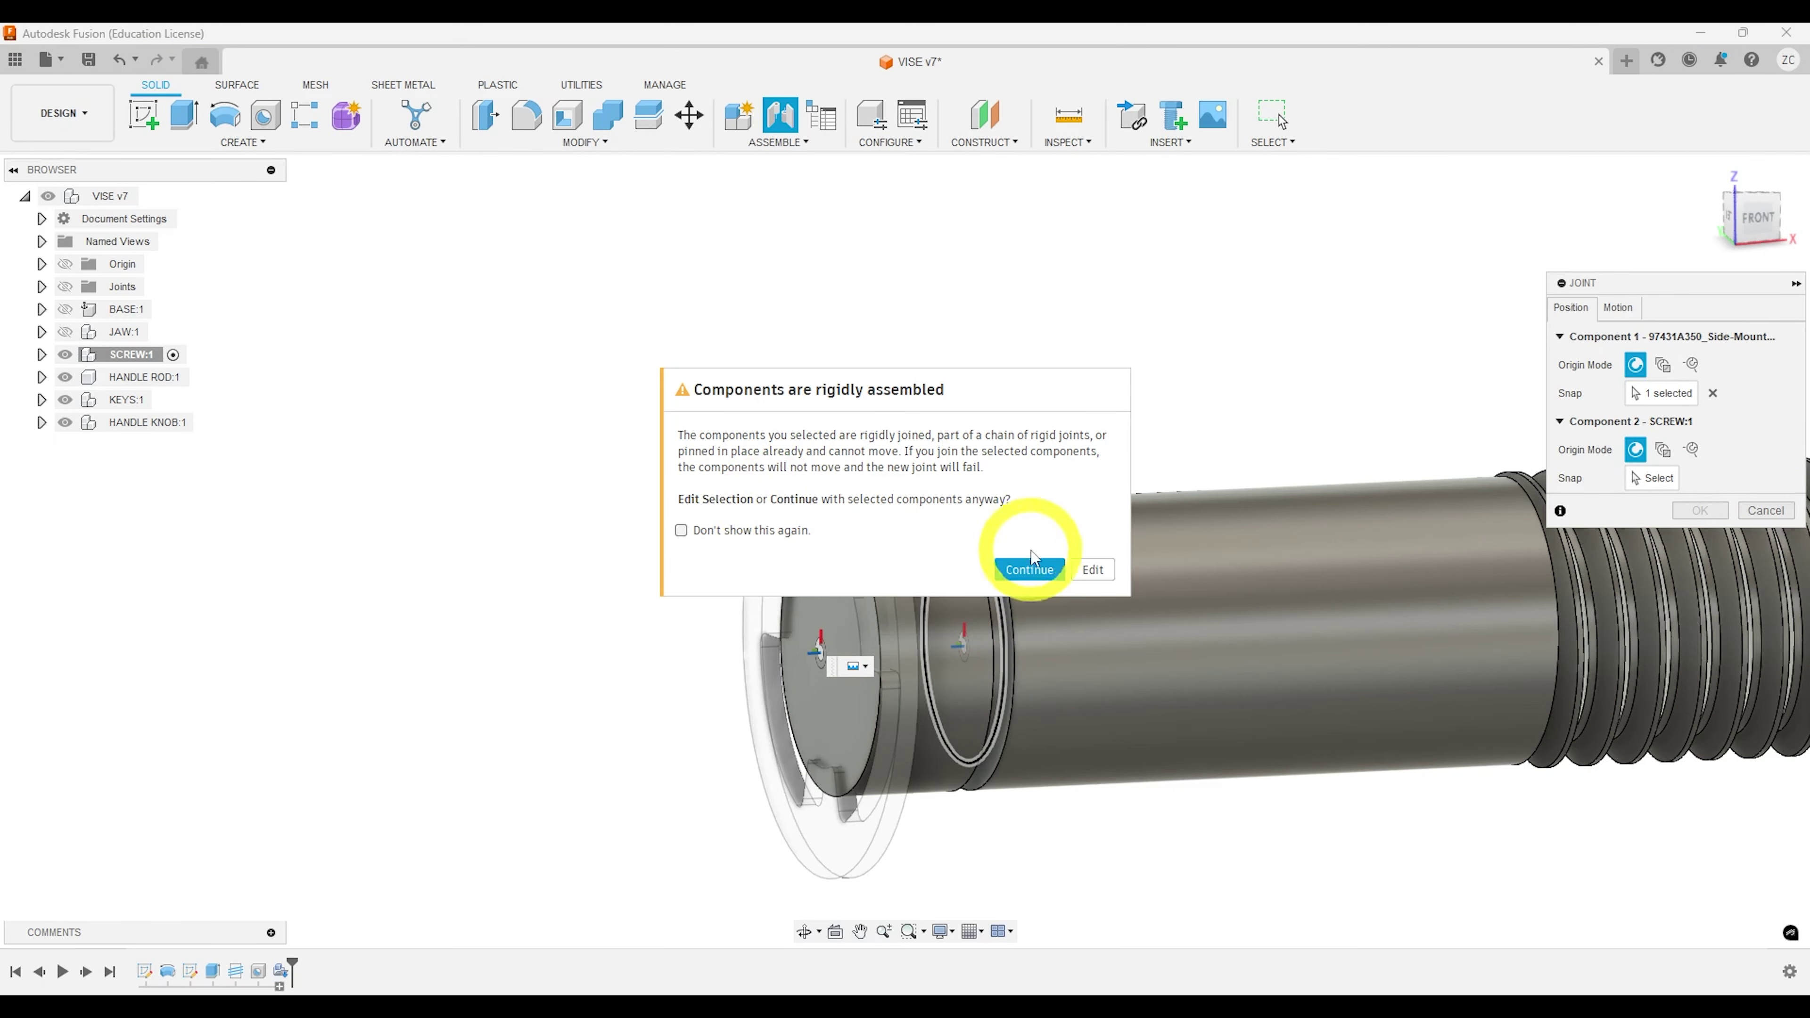
click(1091, 570)
Step: Unground the retaining ring component from its parent, test that it moves freely, and revert its position
click(42, 355)
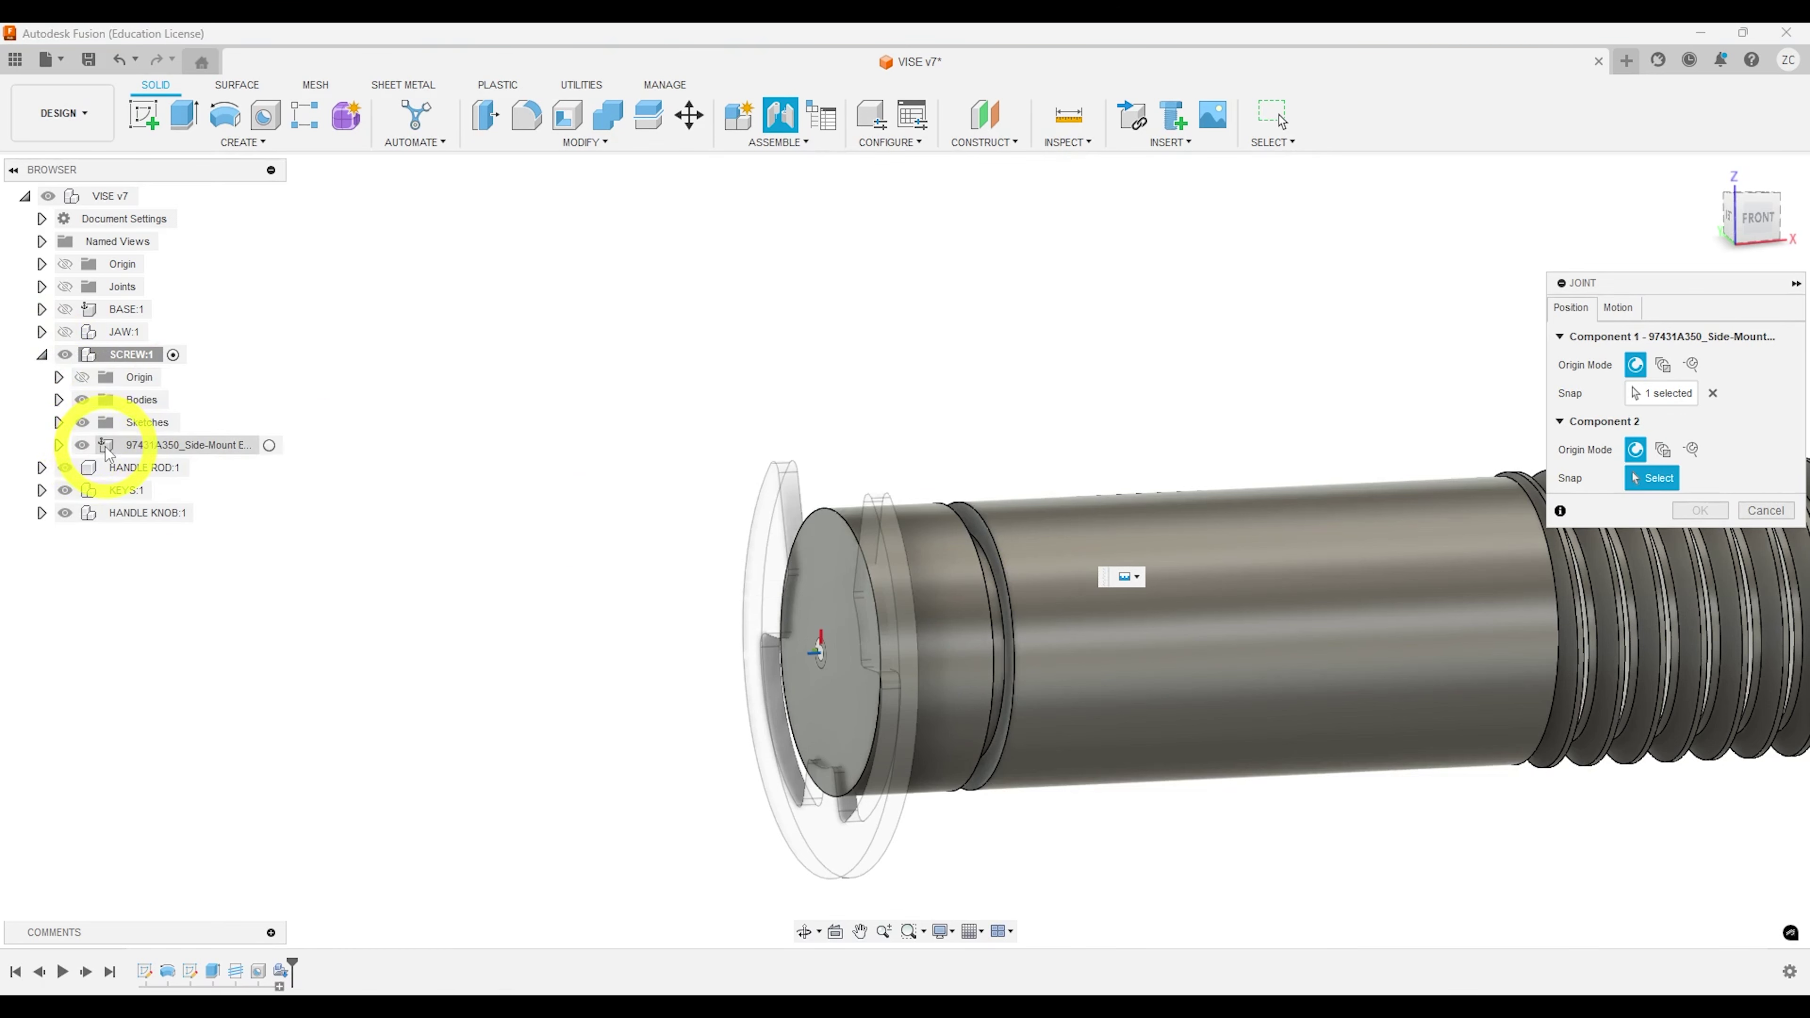
key(Escape)
right_click(168, 449)
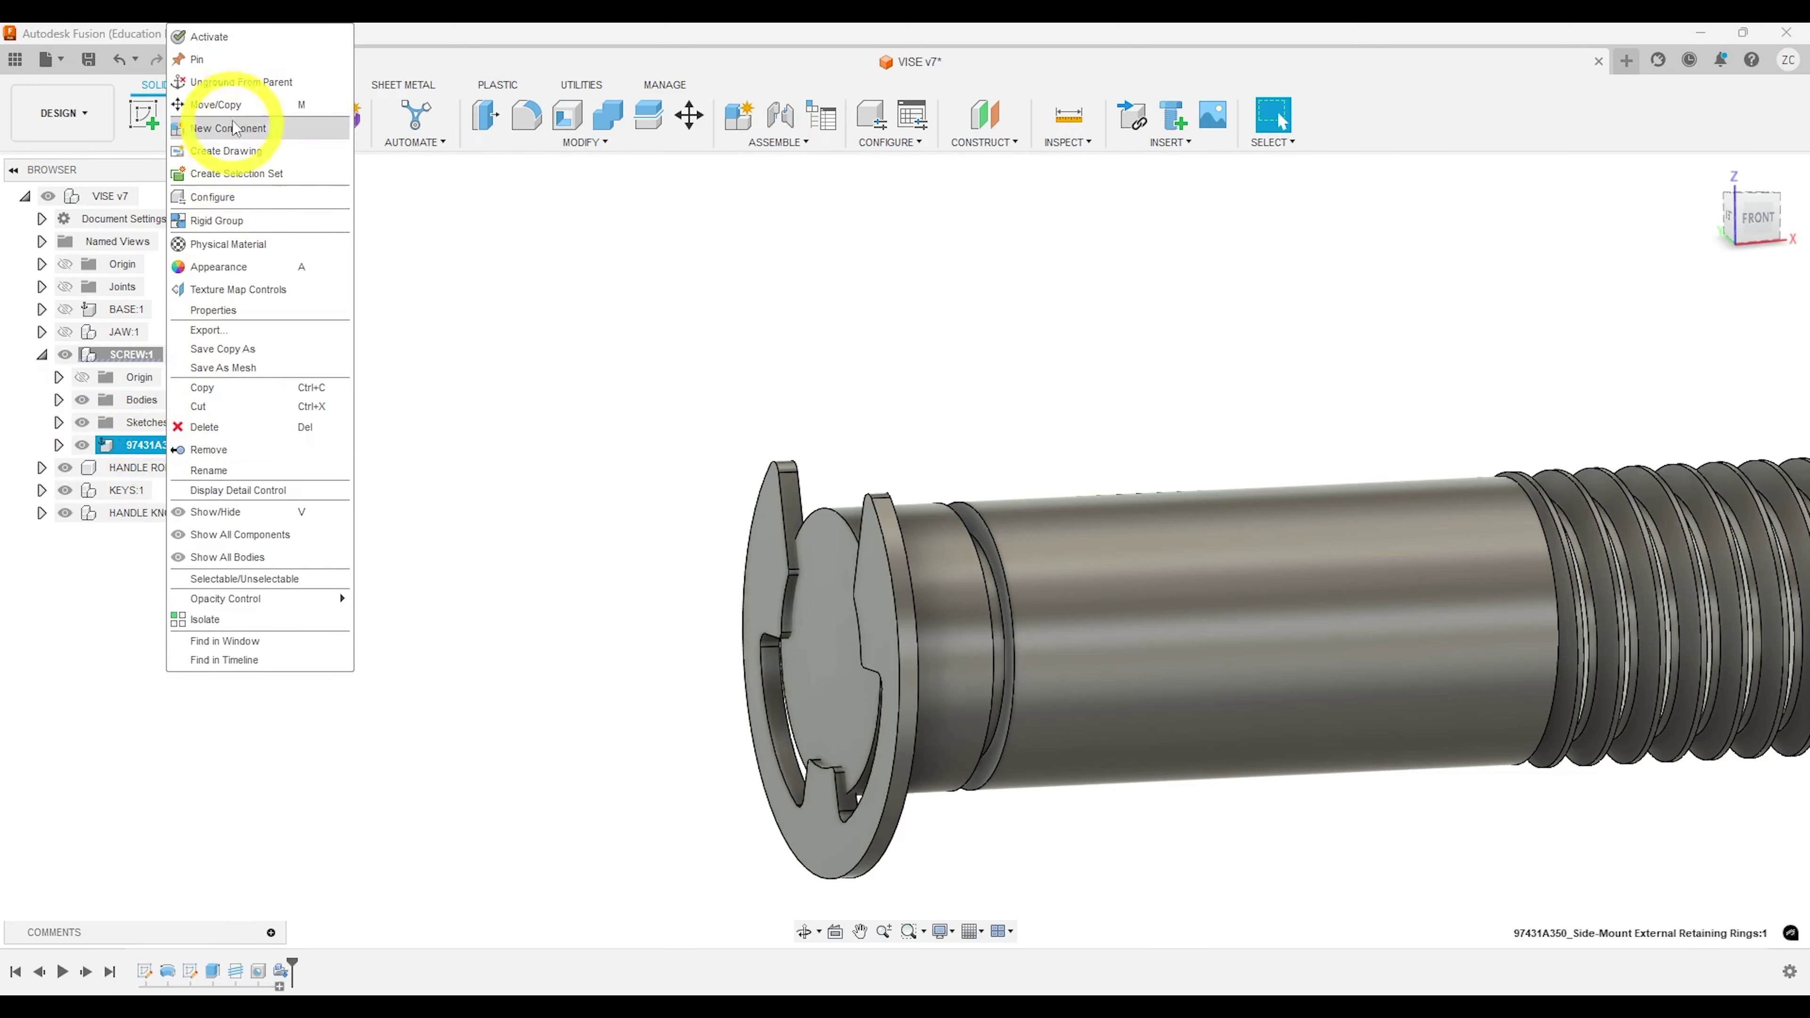
click(224, 83)
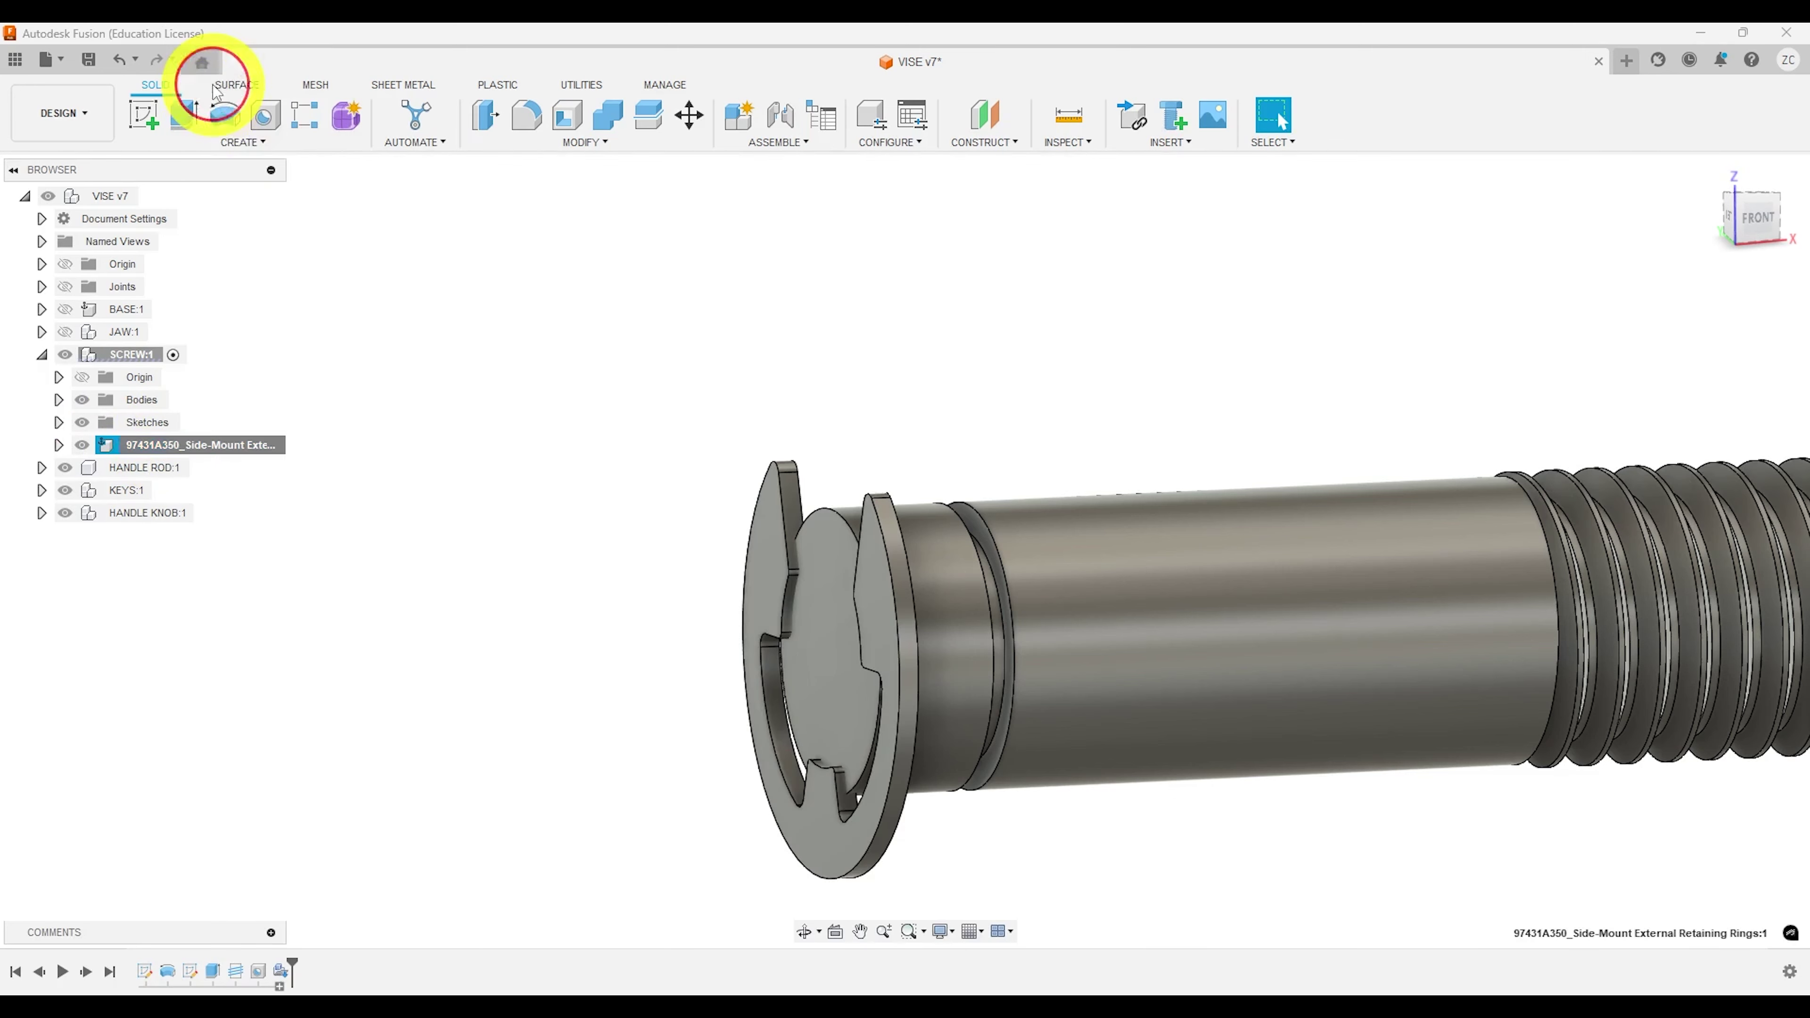
drag(928, 592, 798, 542)
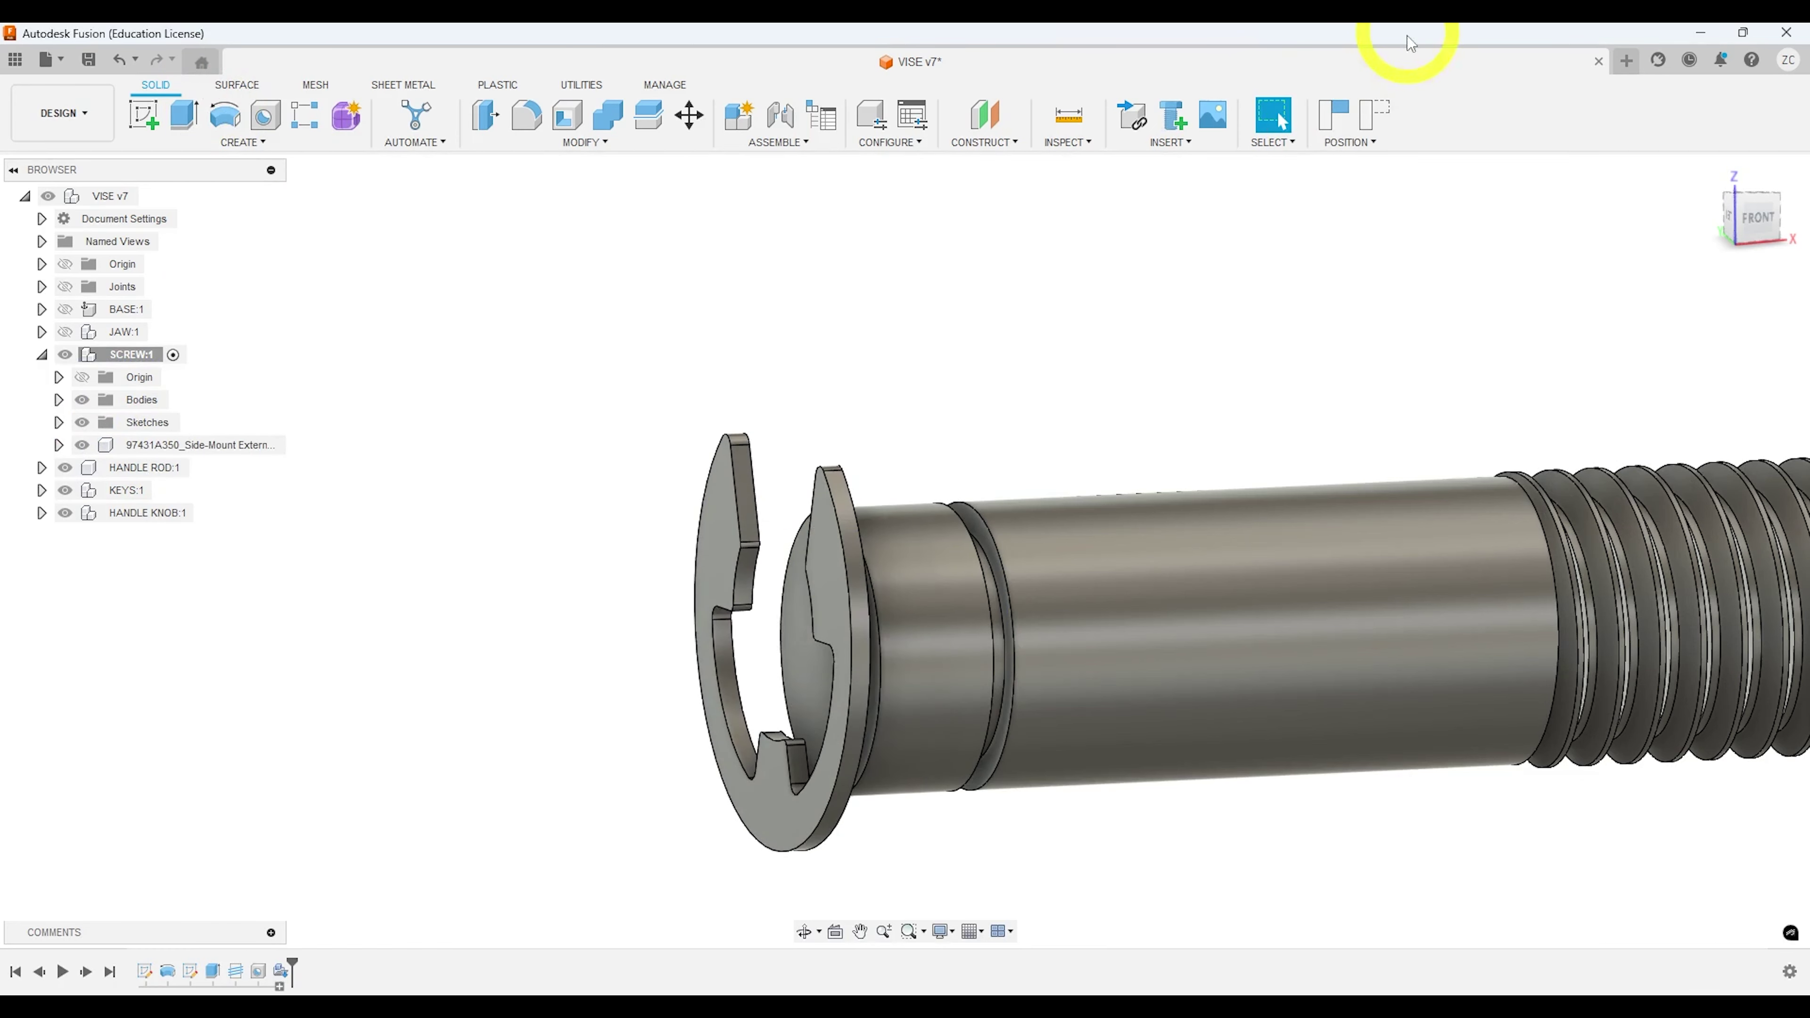
click(1380, 114)
Step: Join the retaining ring's center to the center of the screw's groove, re-picking the groove snap point closer to the screw's end
click(782, 112)
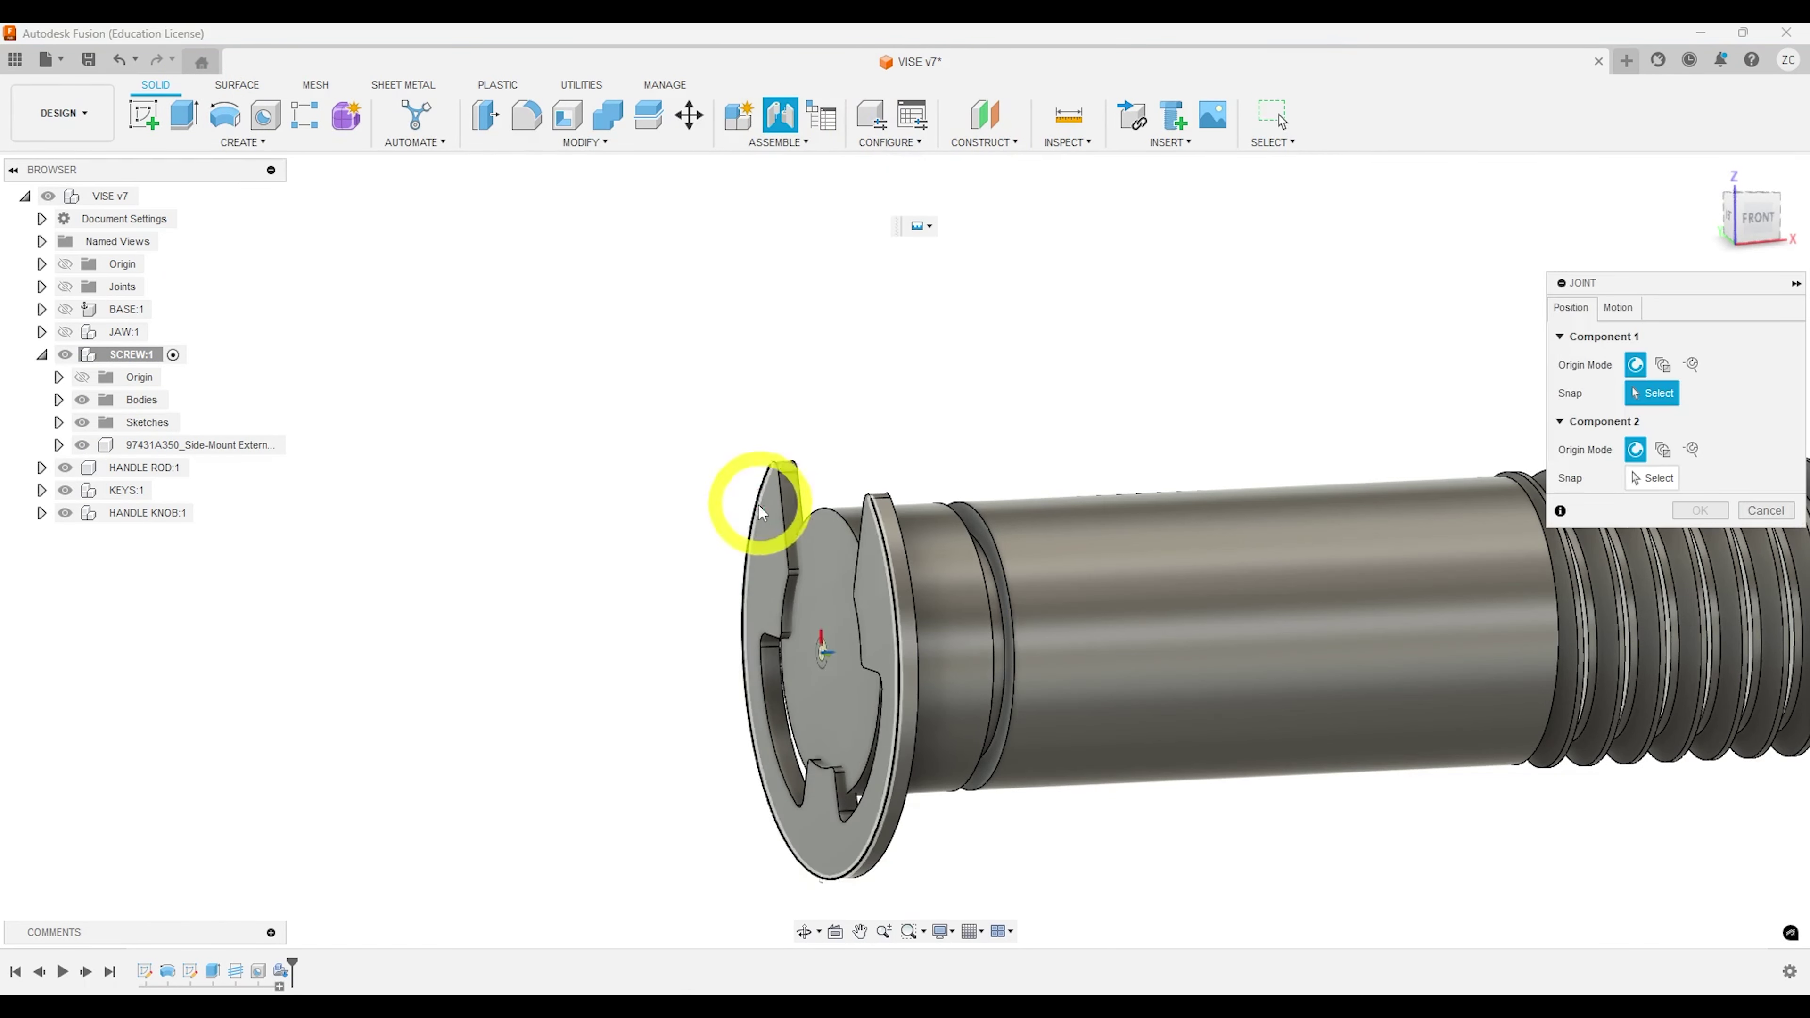
ctrl+click(823, 646)
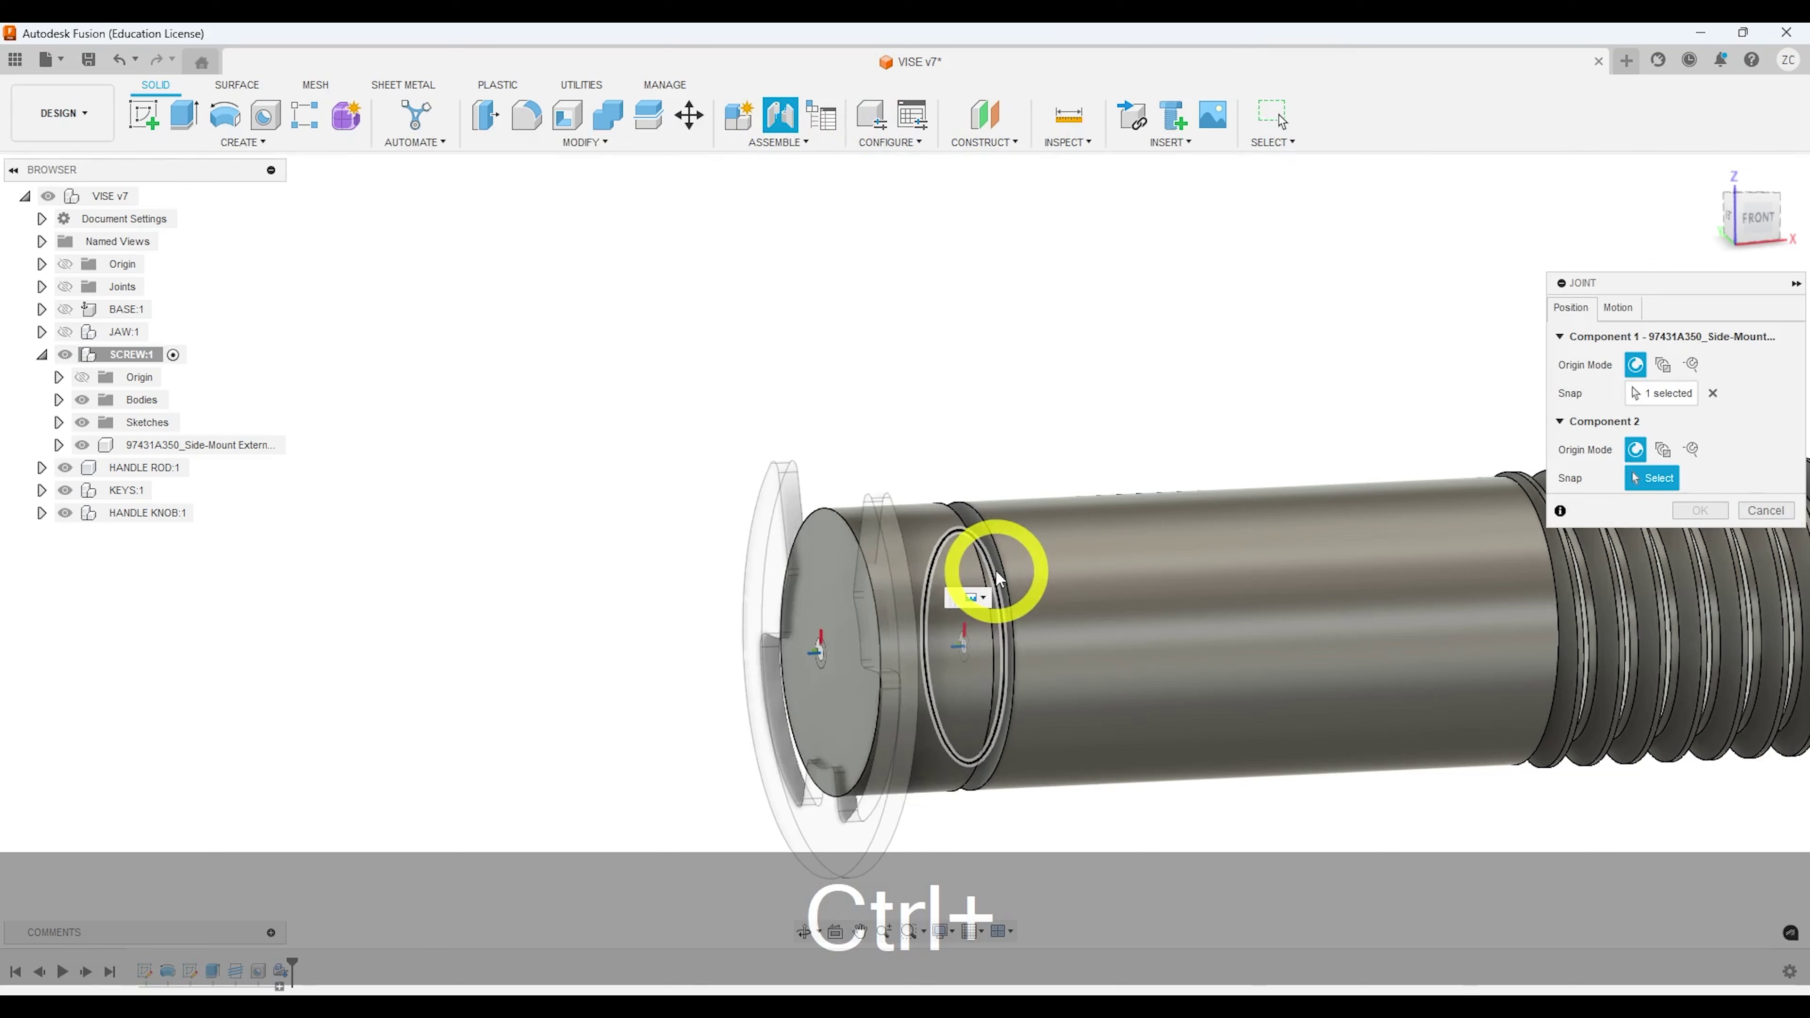
click(994, 578)
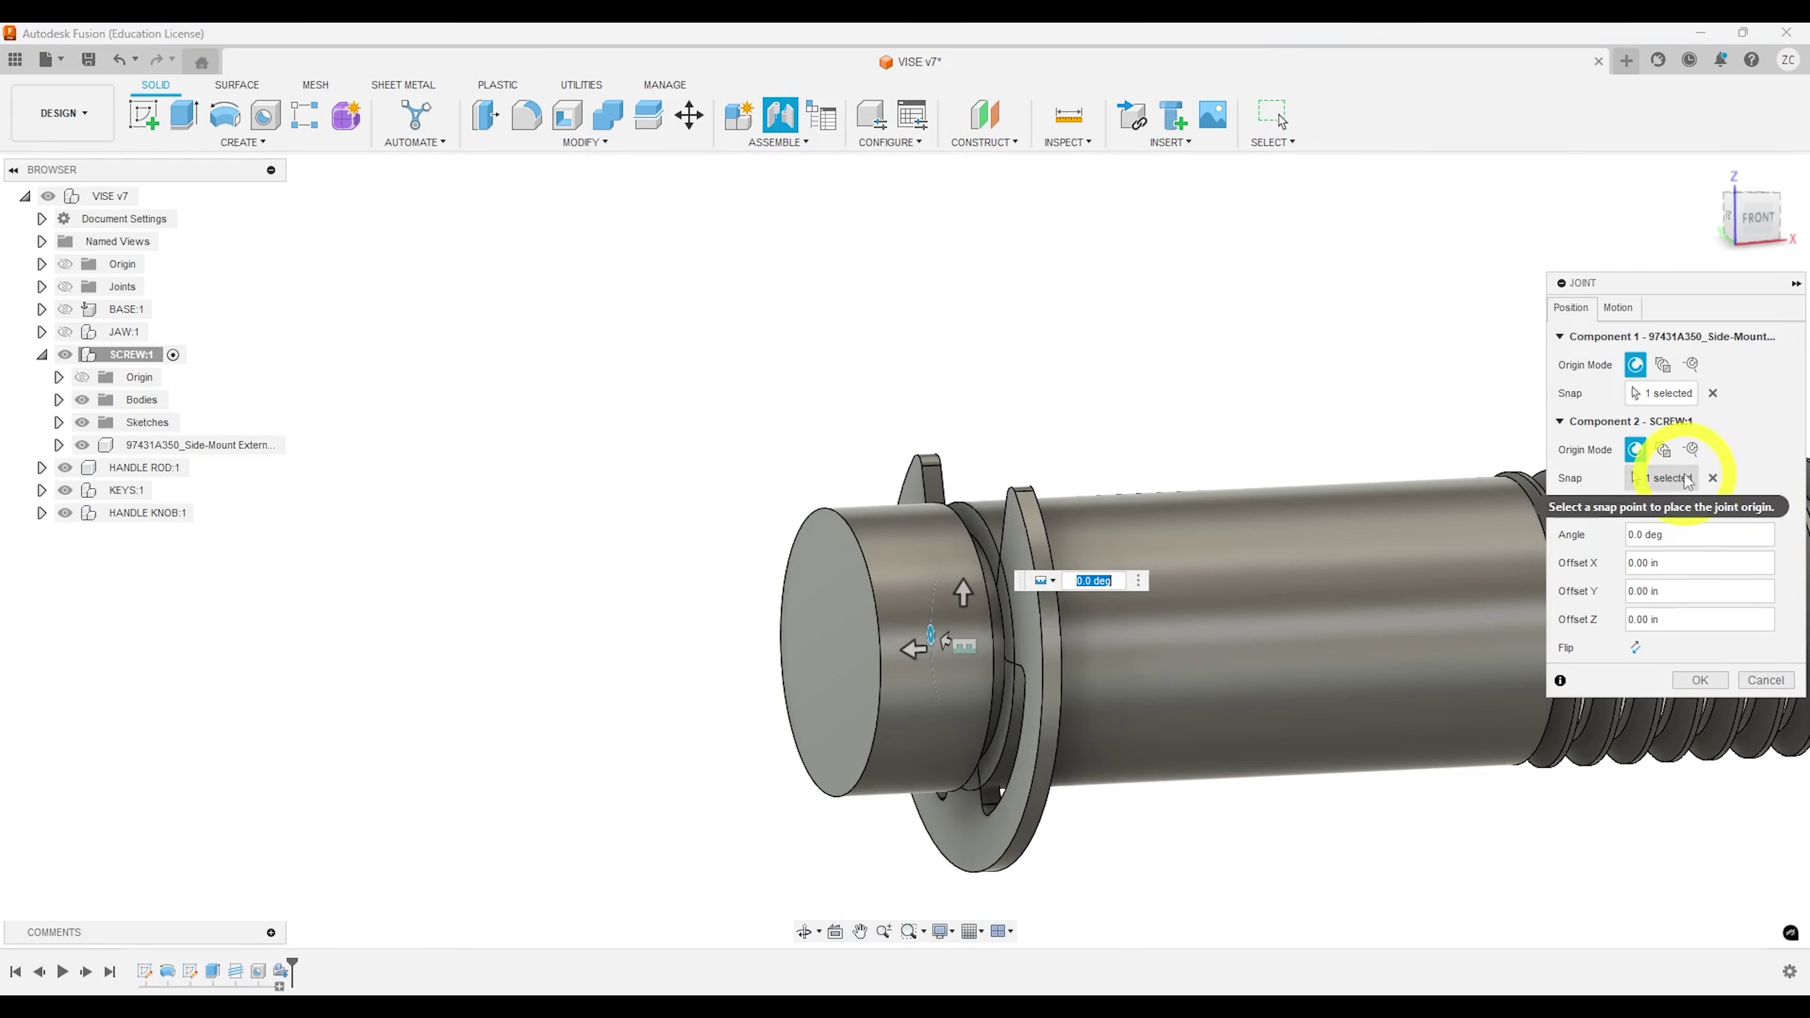
click(1661, 478)
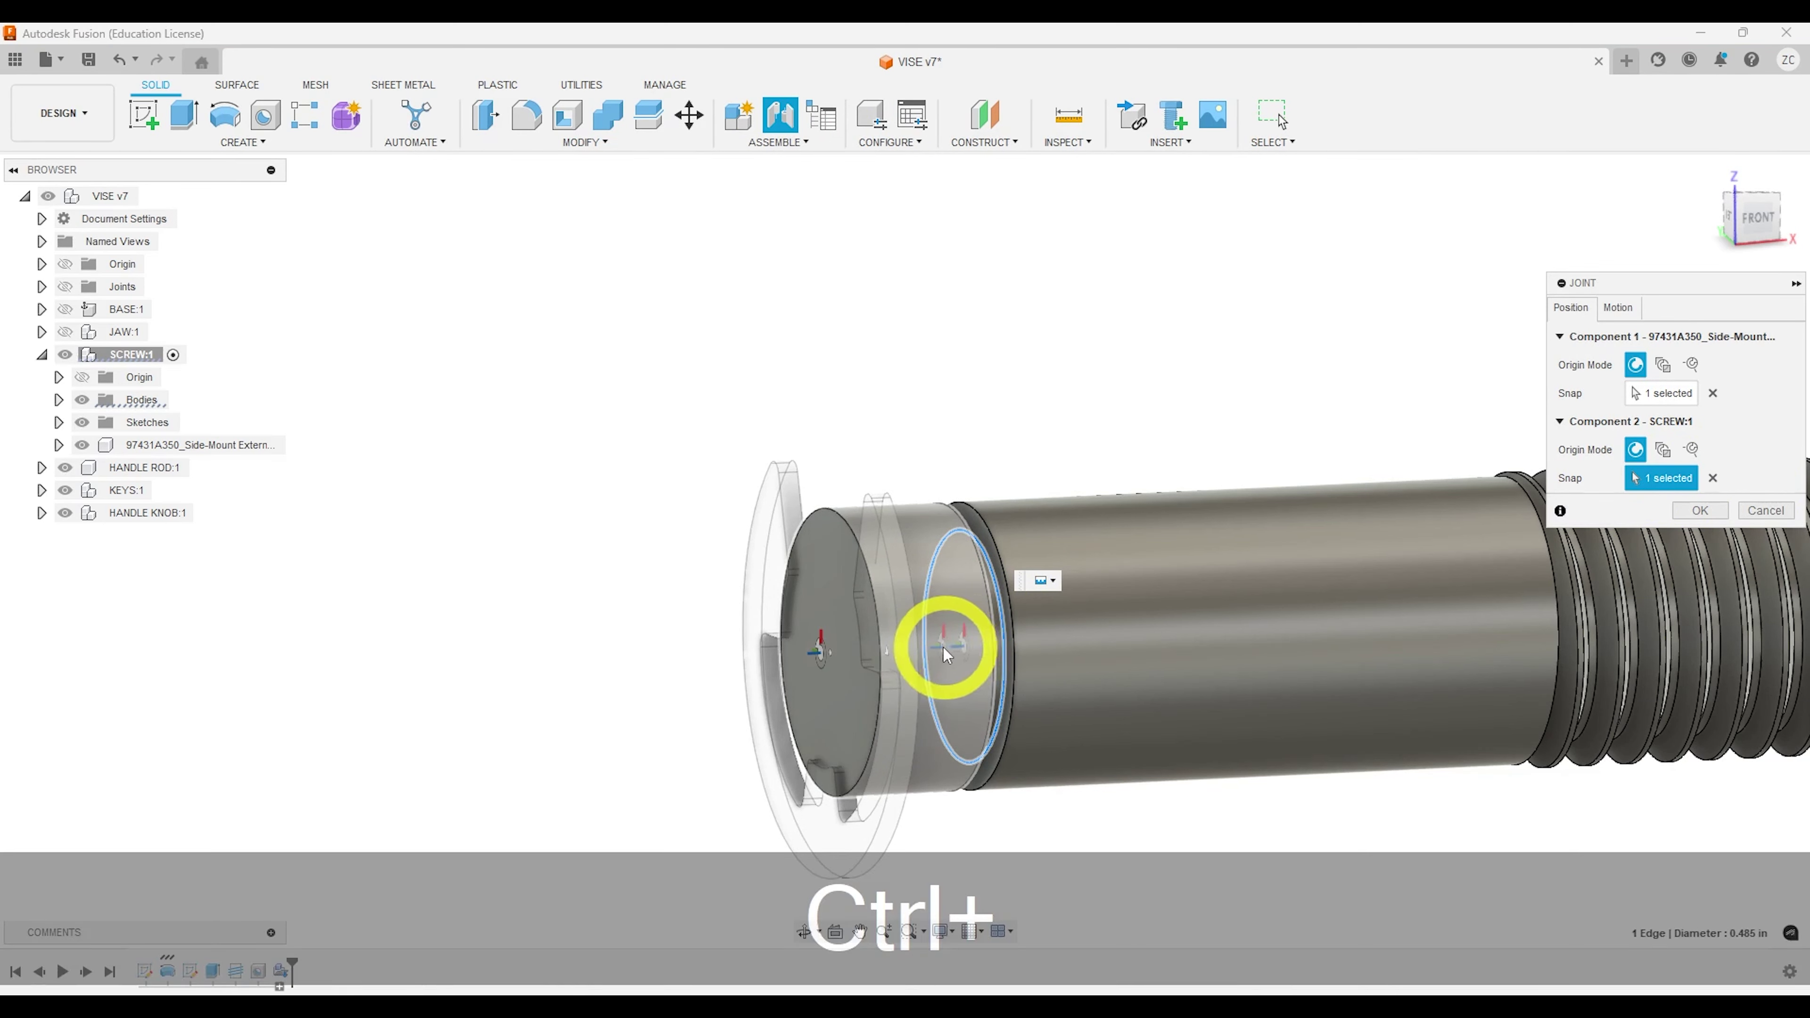
ctrl+click(946, 655)
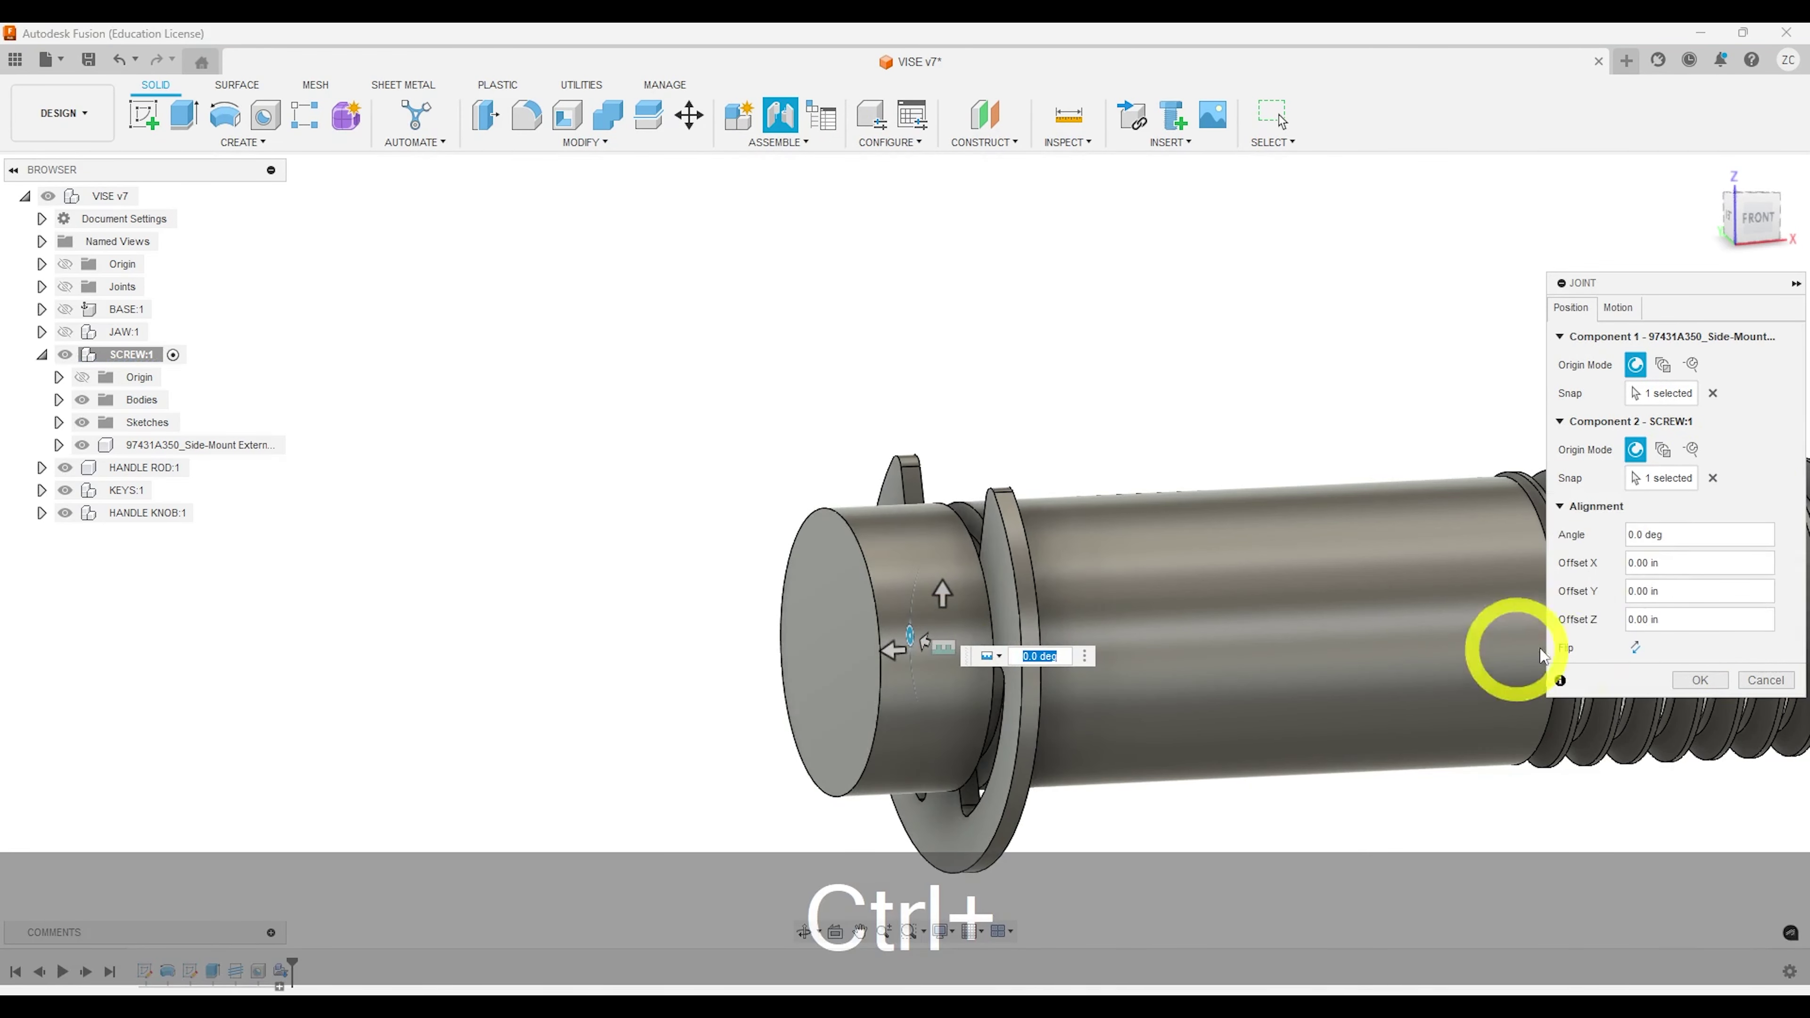
click(1713, 680)
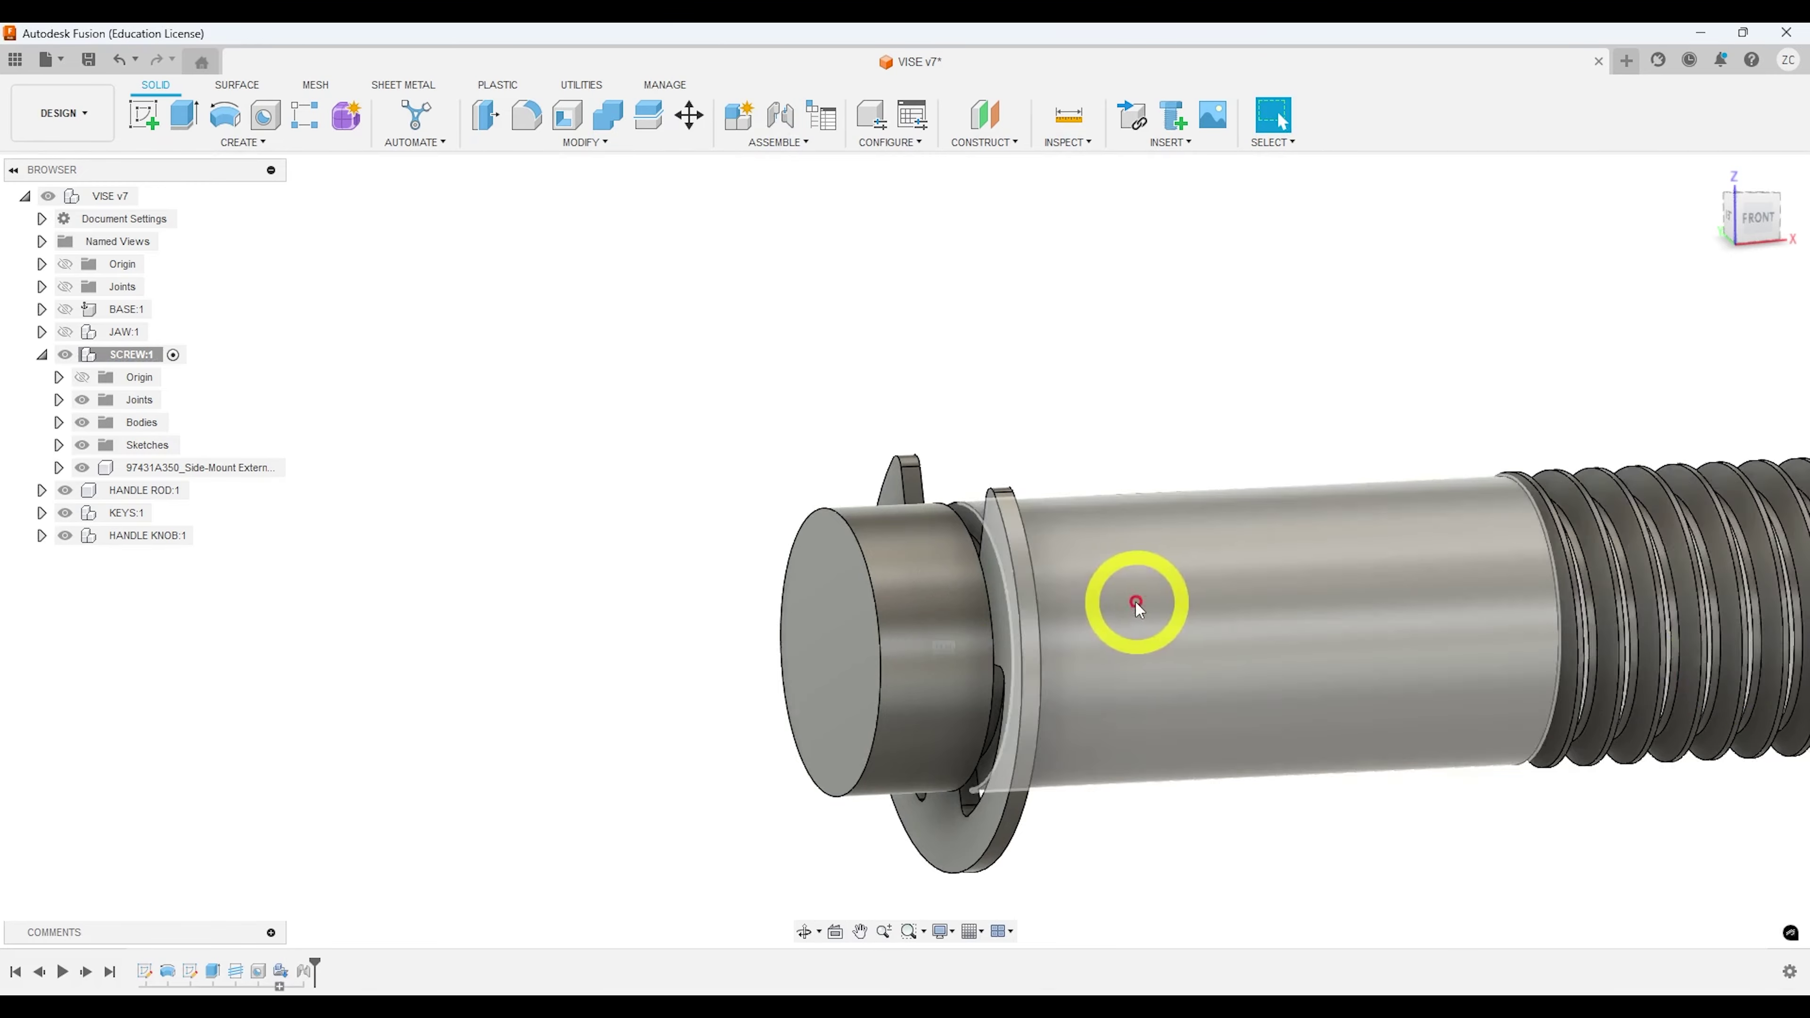
Step: Show the base and jaw components and activate the top-level vise assembly
shift+middle_drag(1135, 603, 1022, 579)
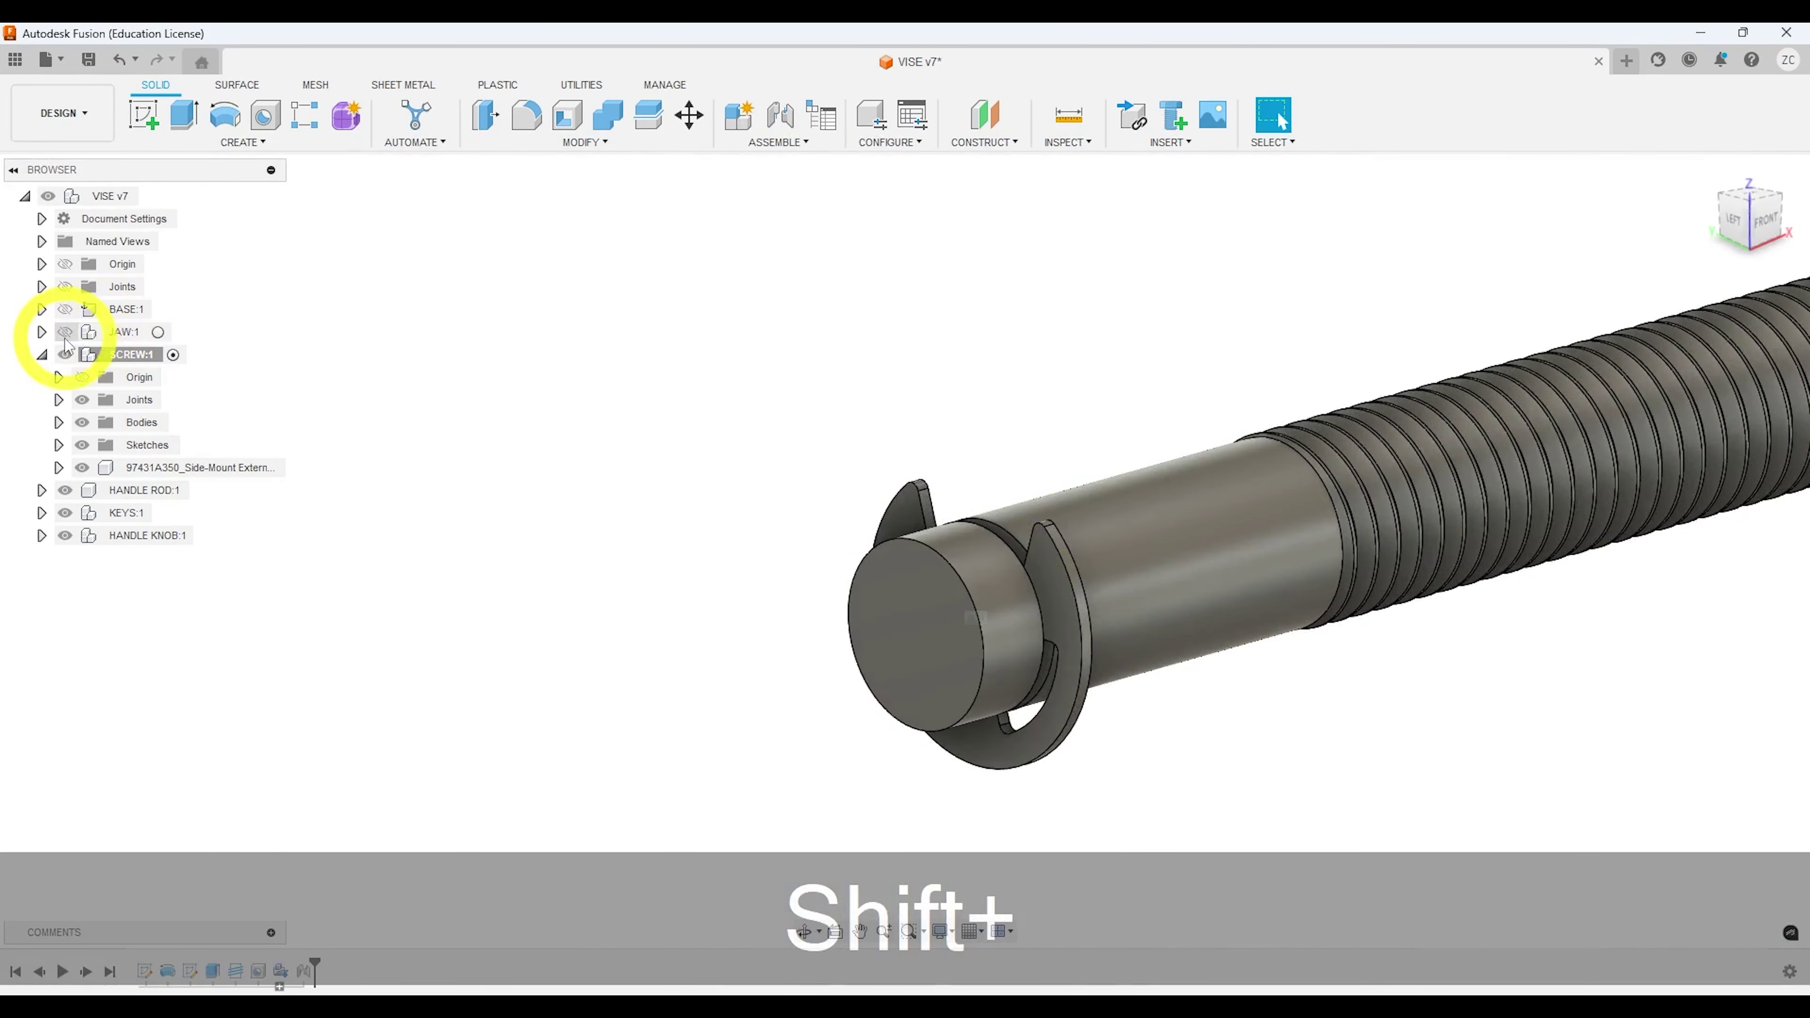
click(65, 309)
click(65, 331)
scroll(886, 433, down, 2)
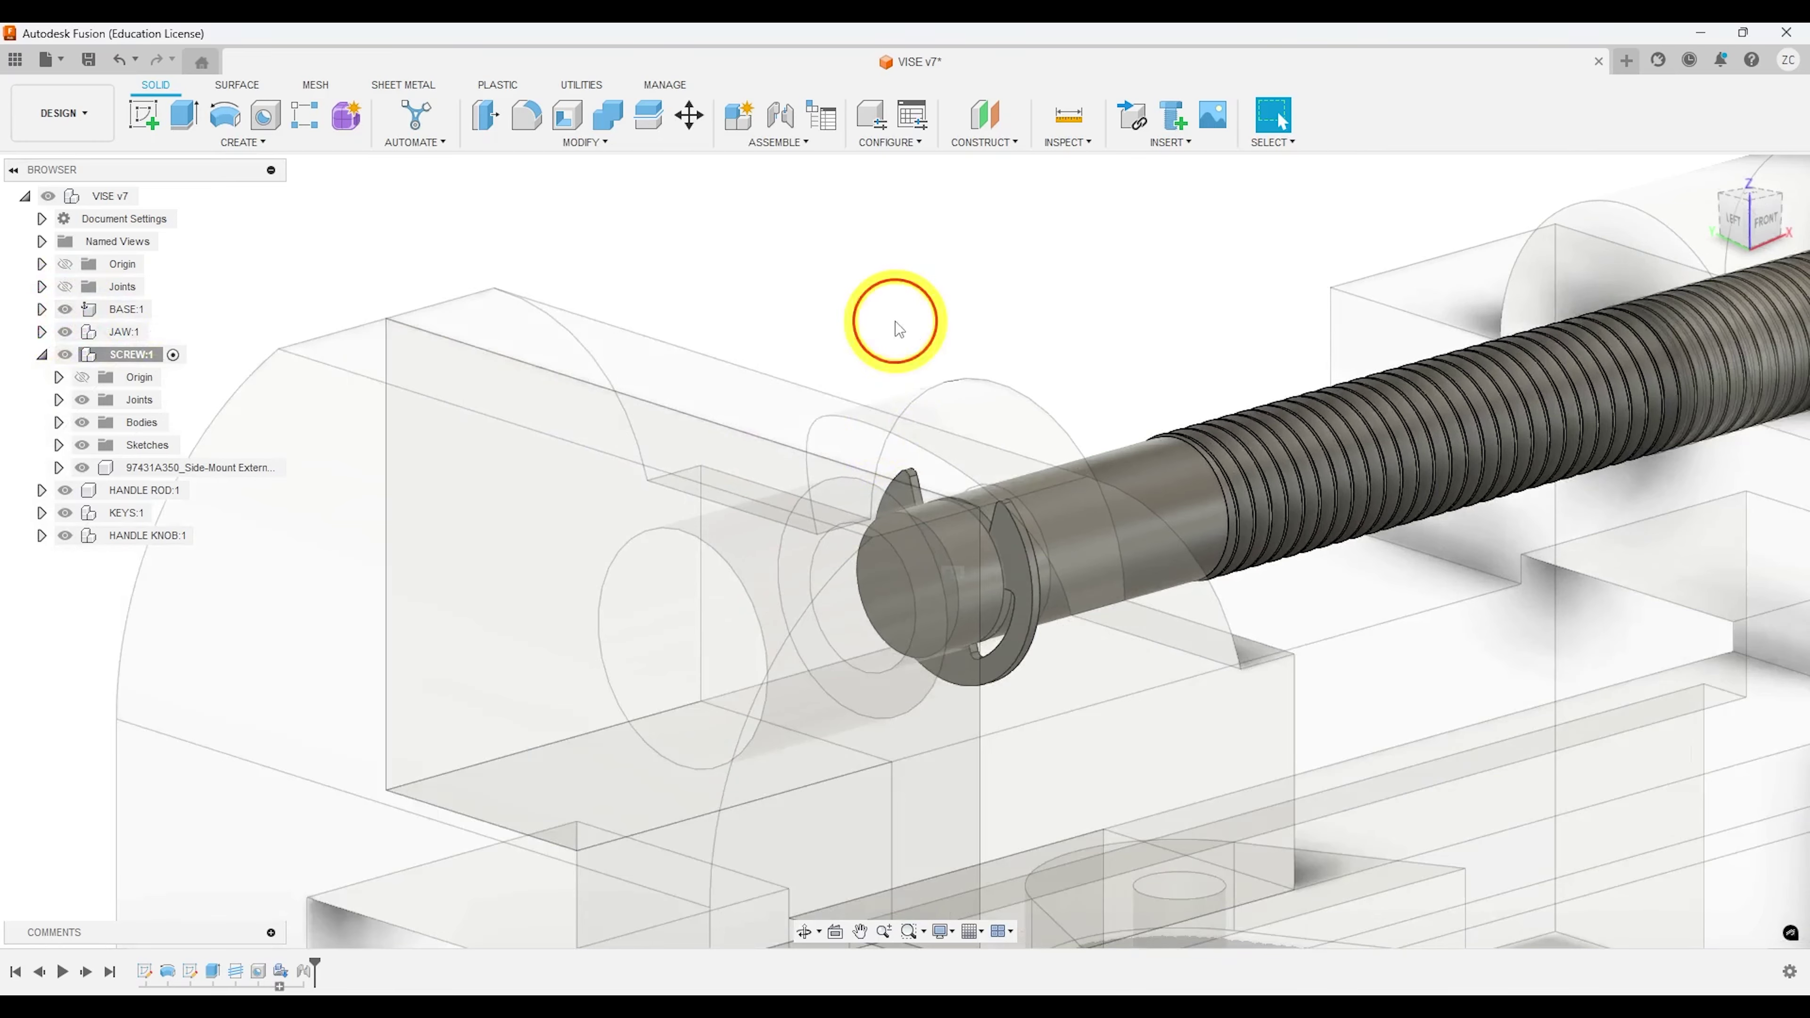
middle_drag(898, 328, 727, 450)
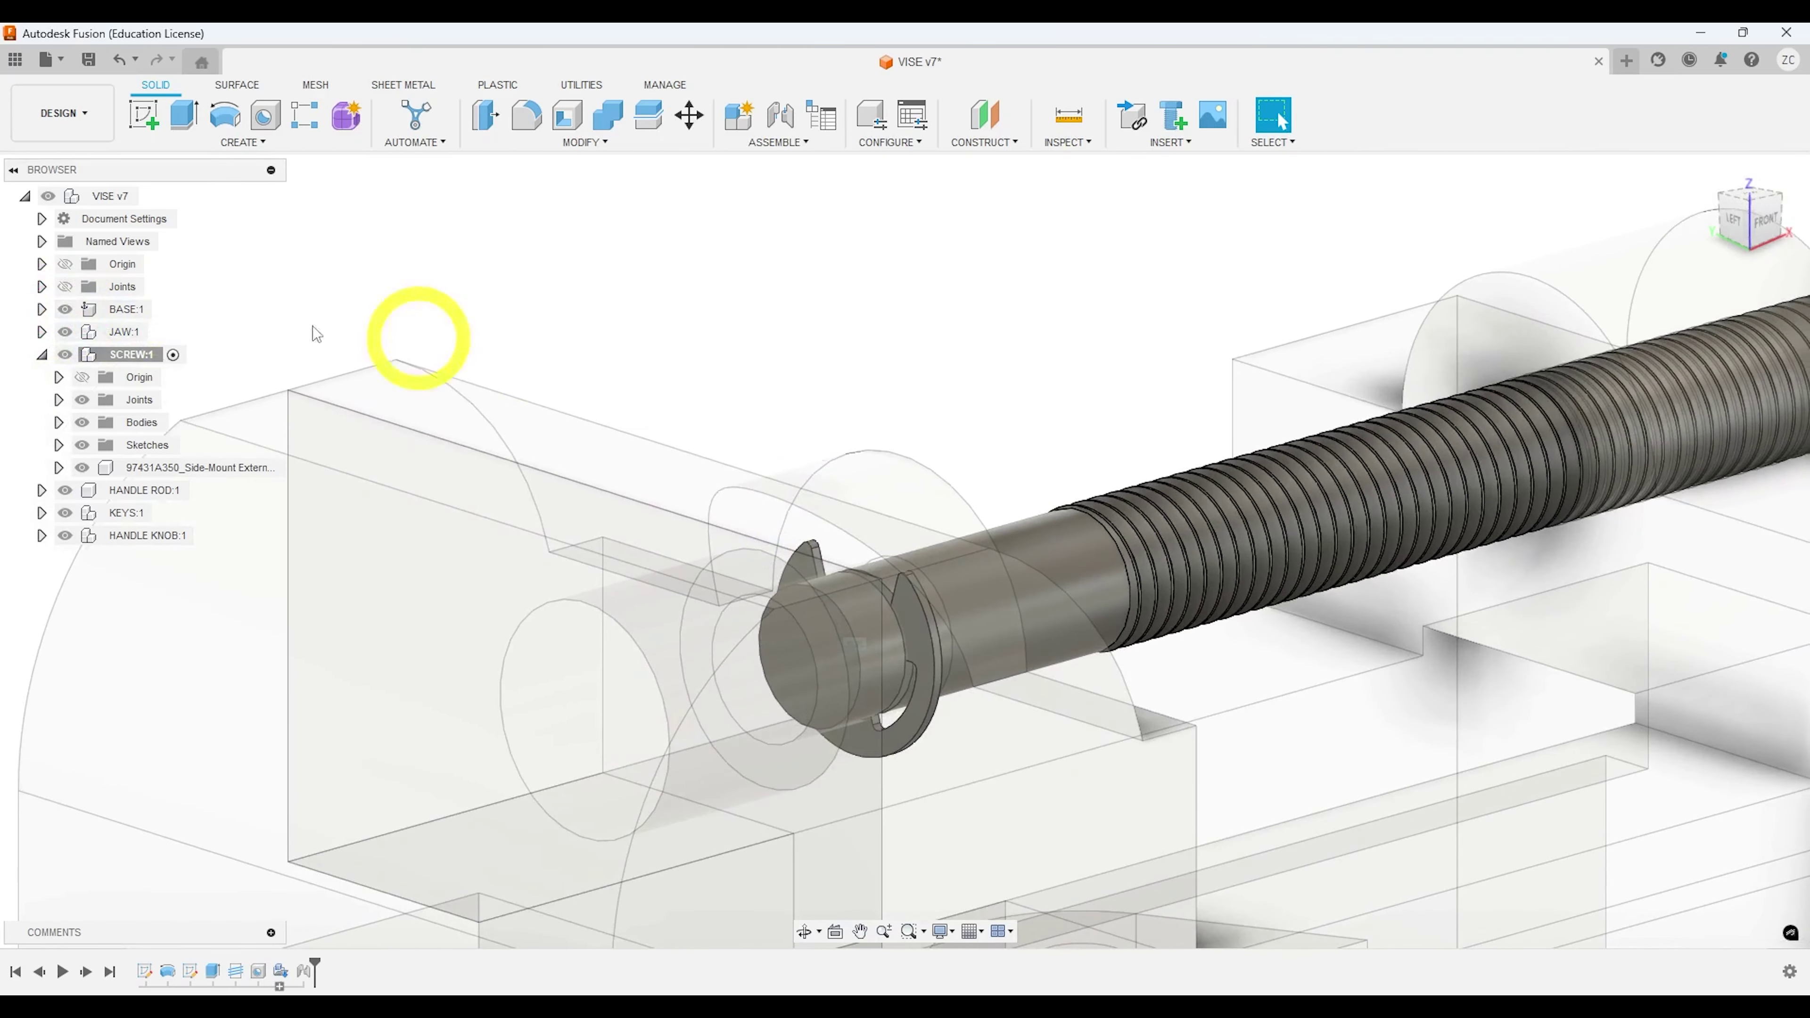
click(148, 196)
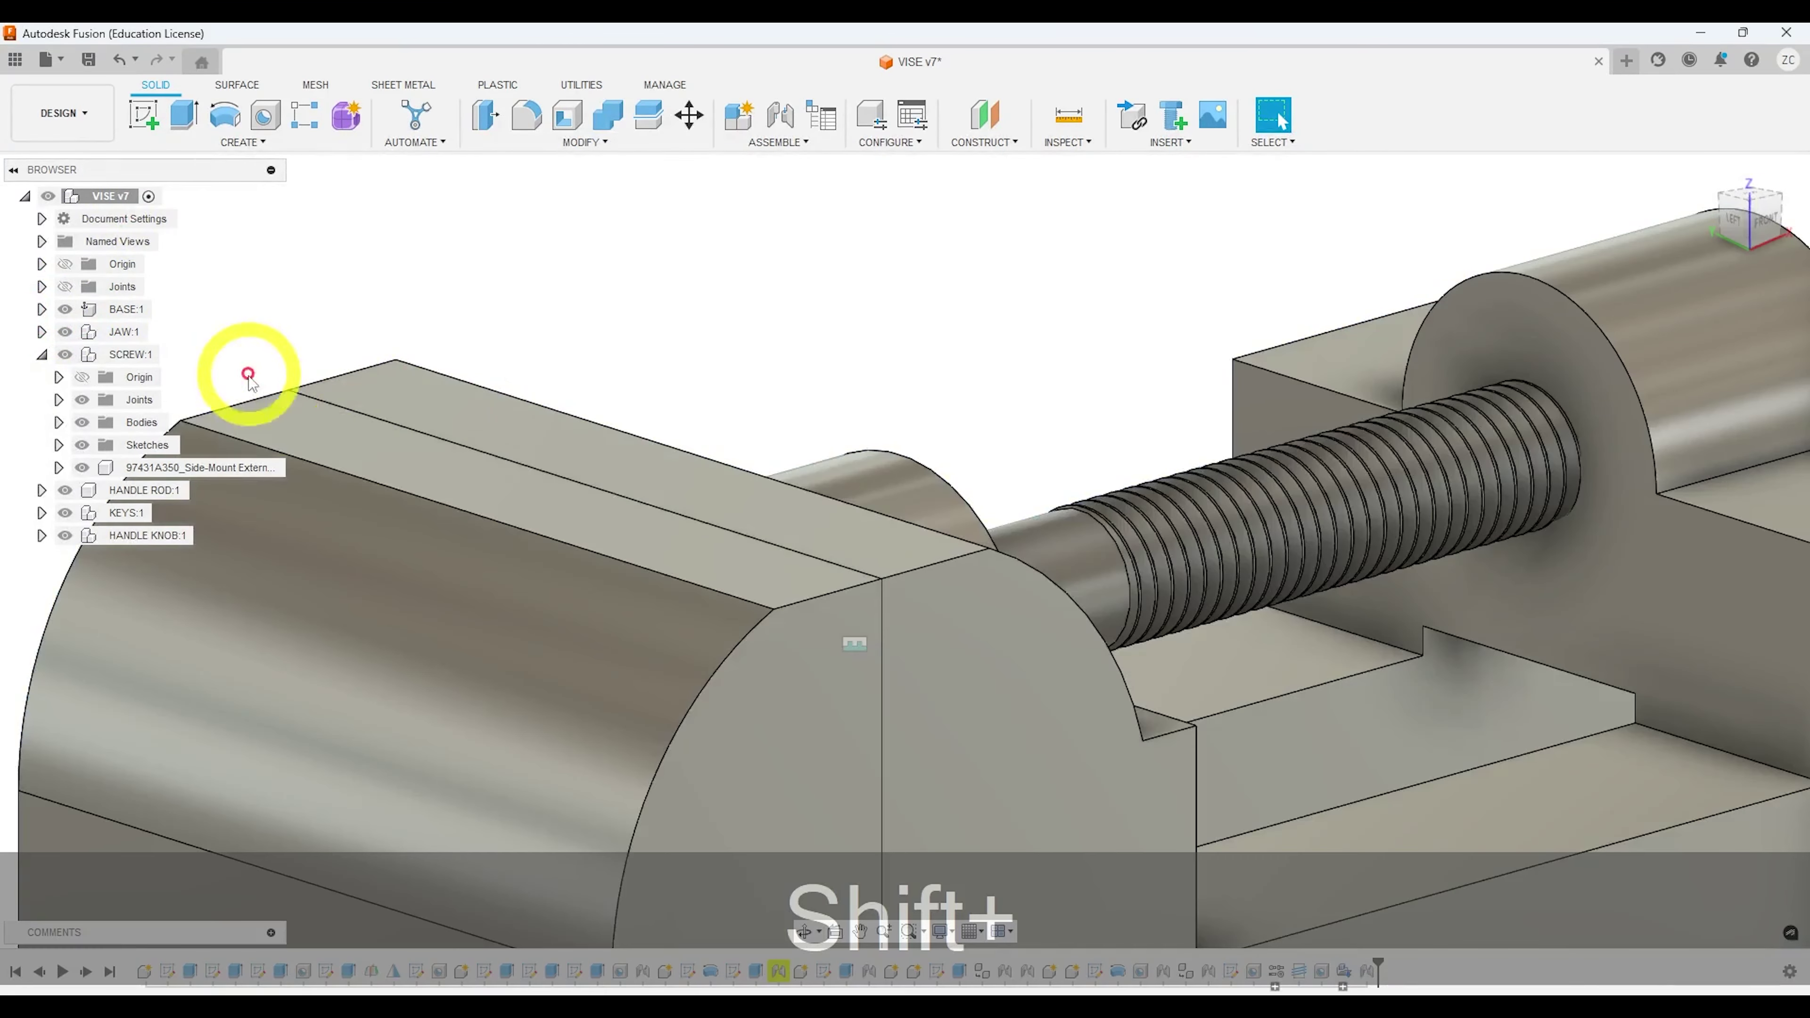
Step: Check the jaw's movement along the base and revert its position
shift+middle_drag(905, 605, 1096, 522)
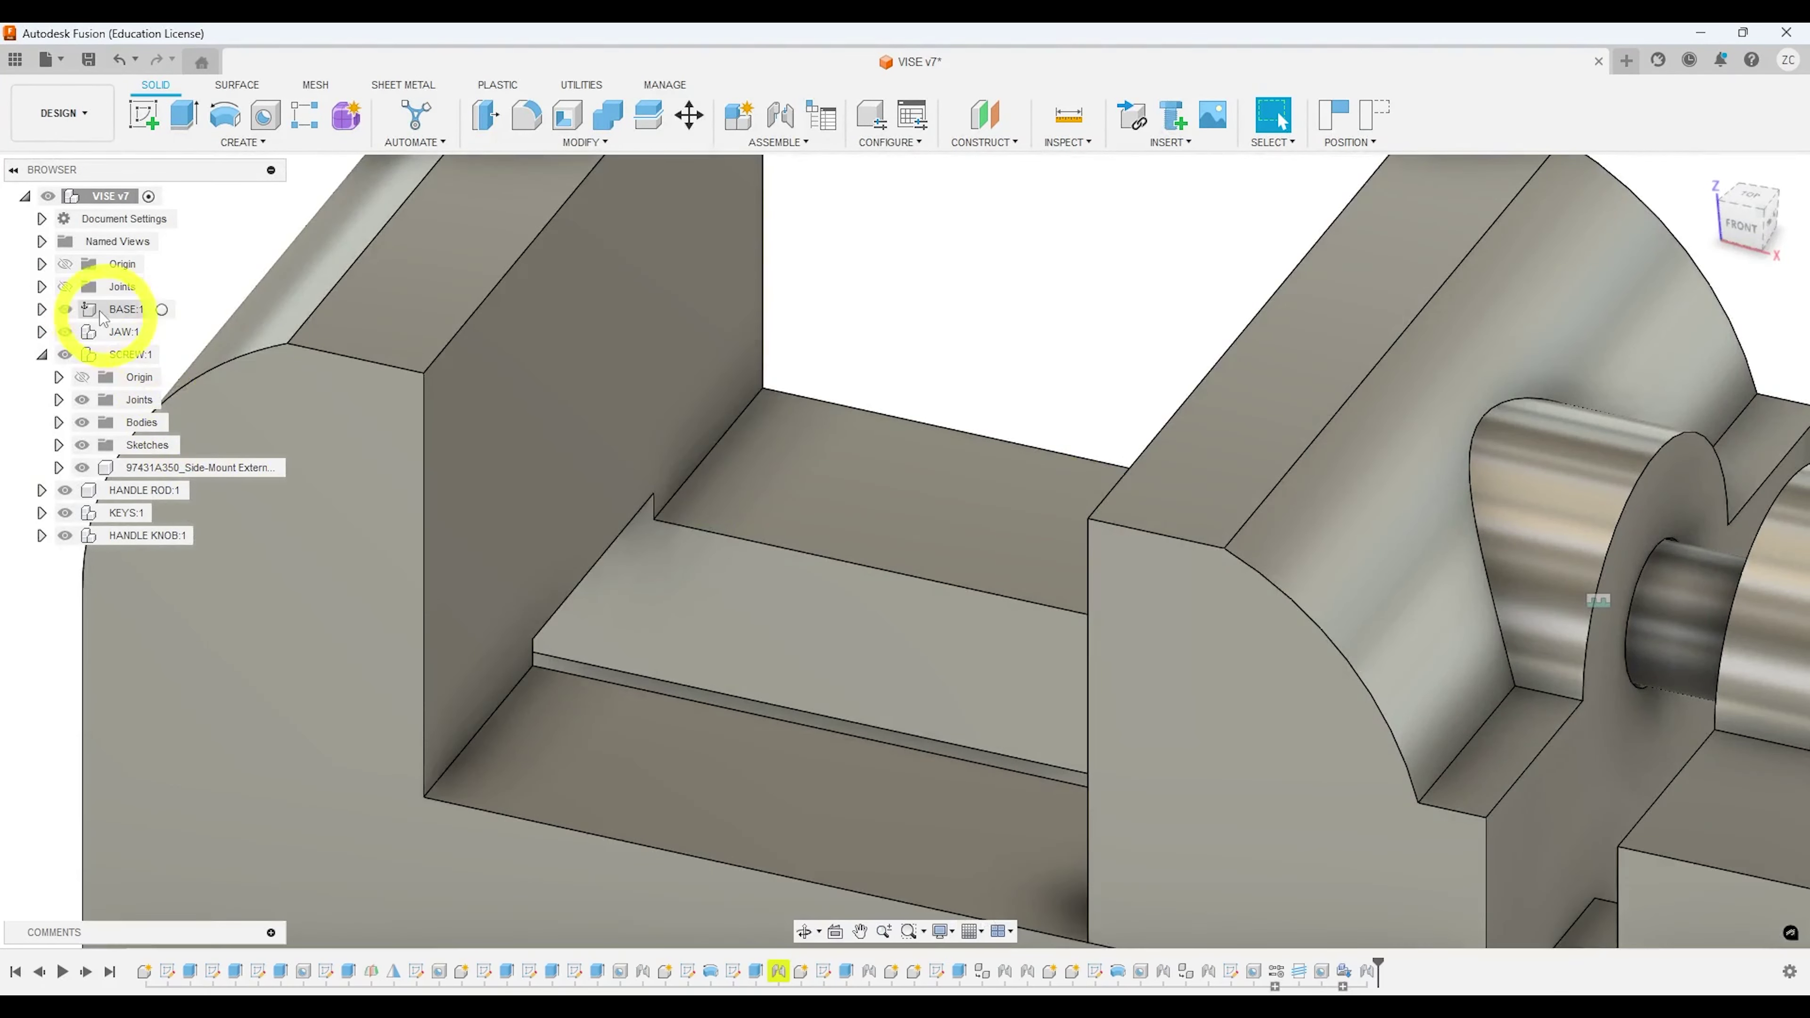
scroll(1237, 630, down, 5)
scroll(986, 489, down, 2)
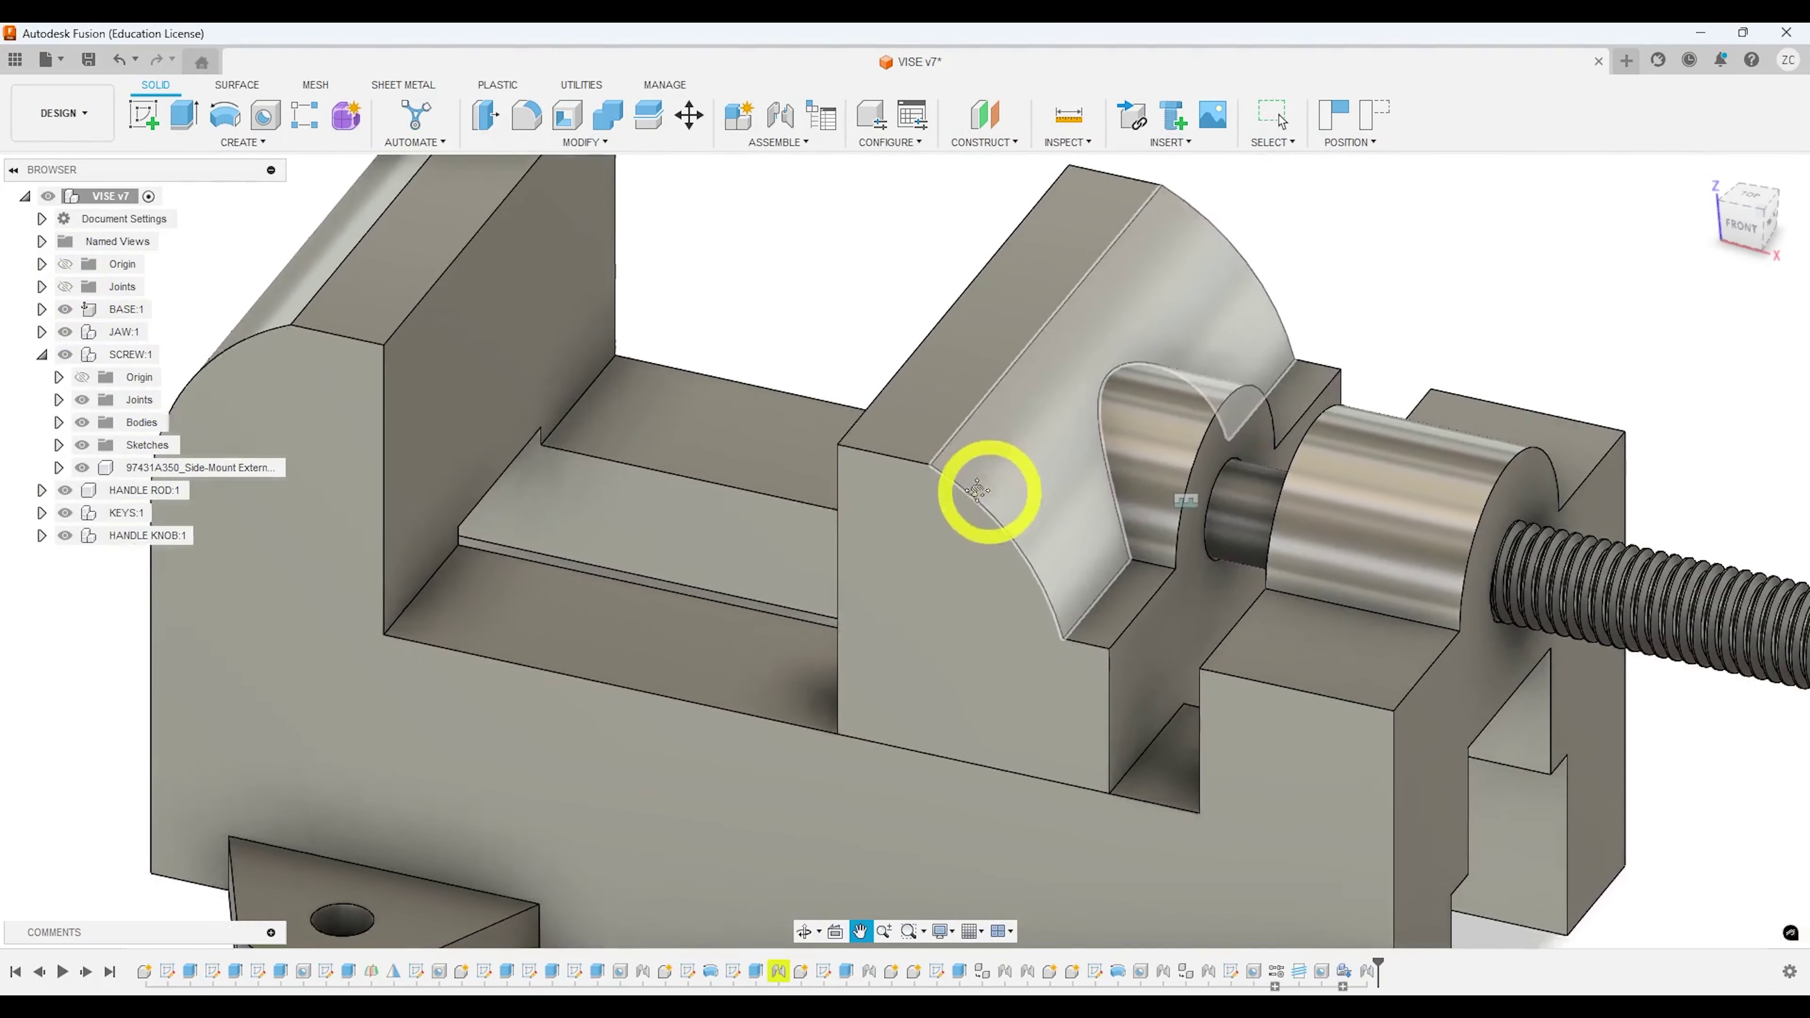
scroll(1135, 501, up, 2)
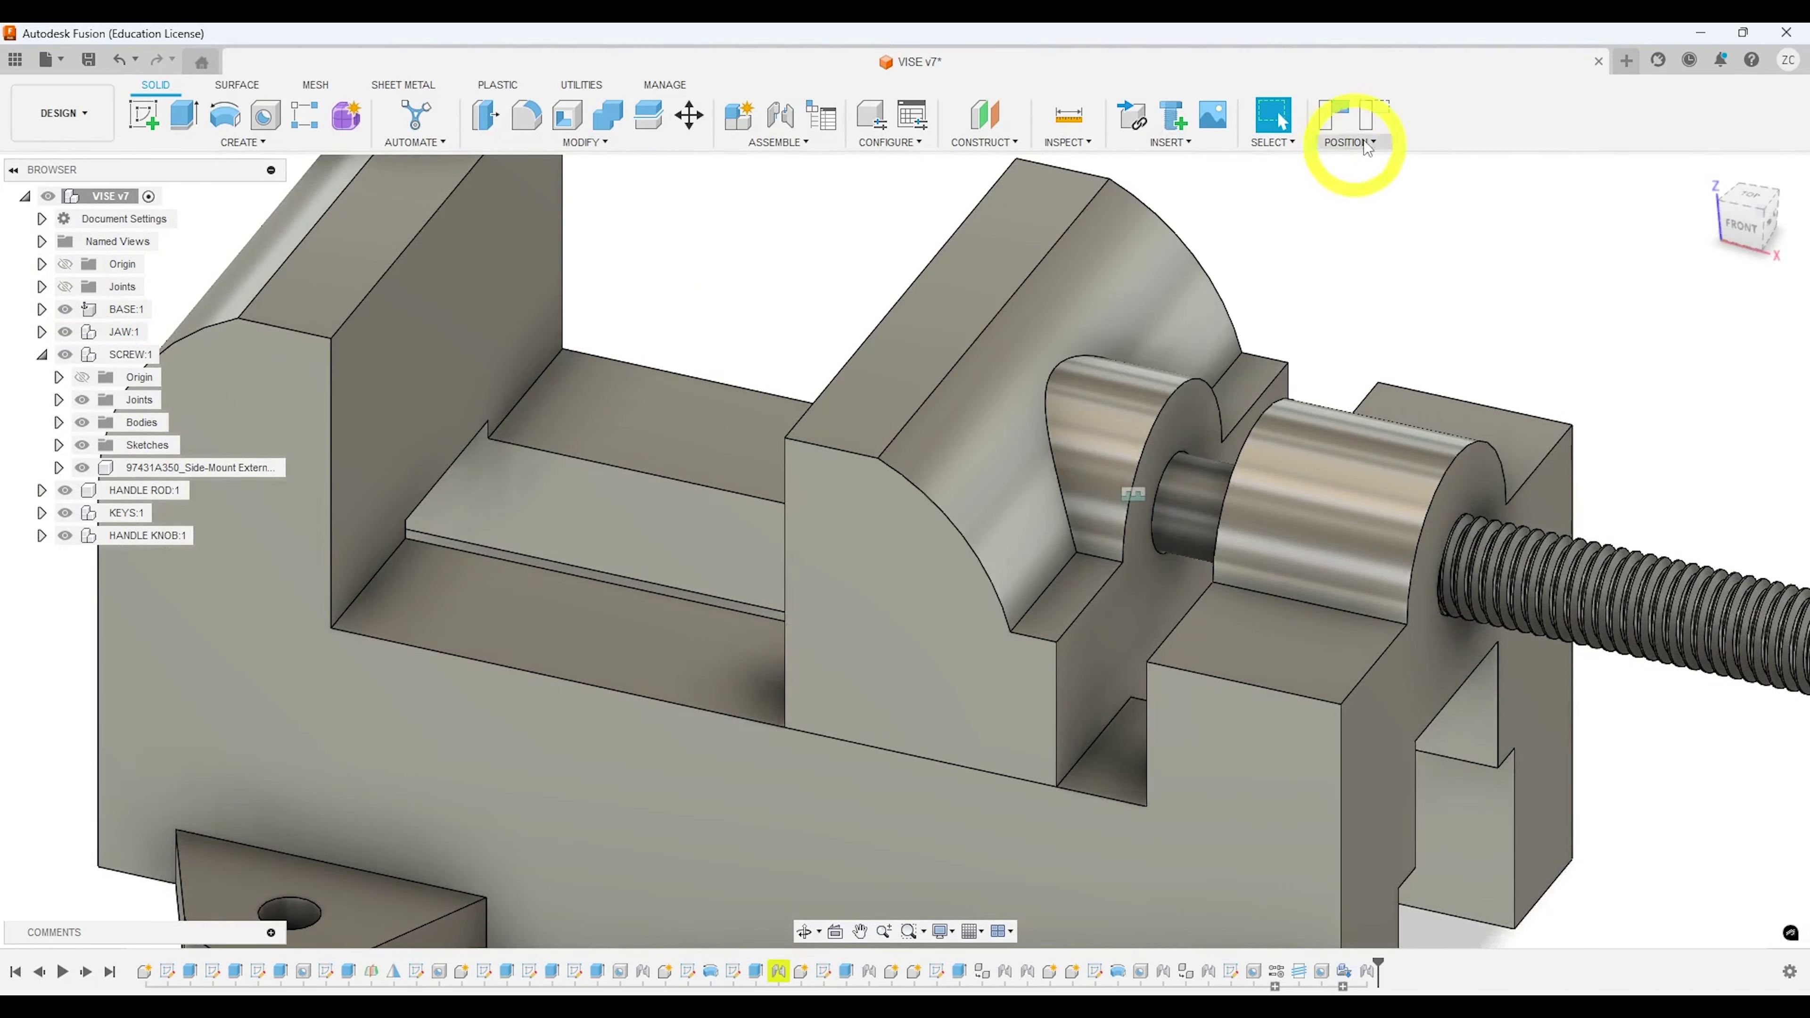
click(1378, 118)
middle_drag(853, 373, 1043, 416)
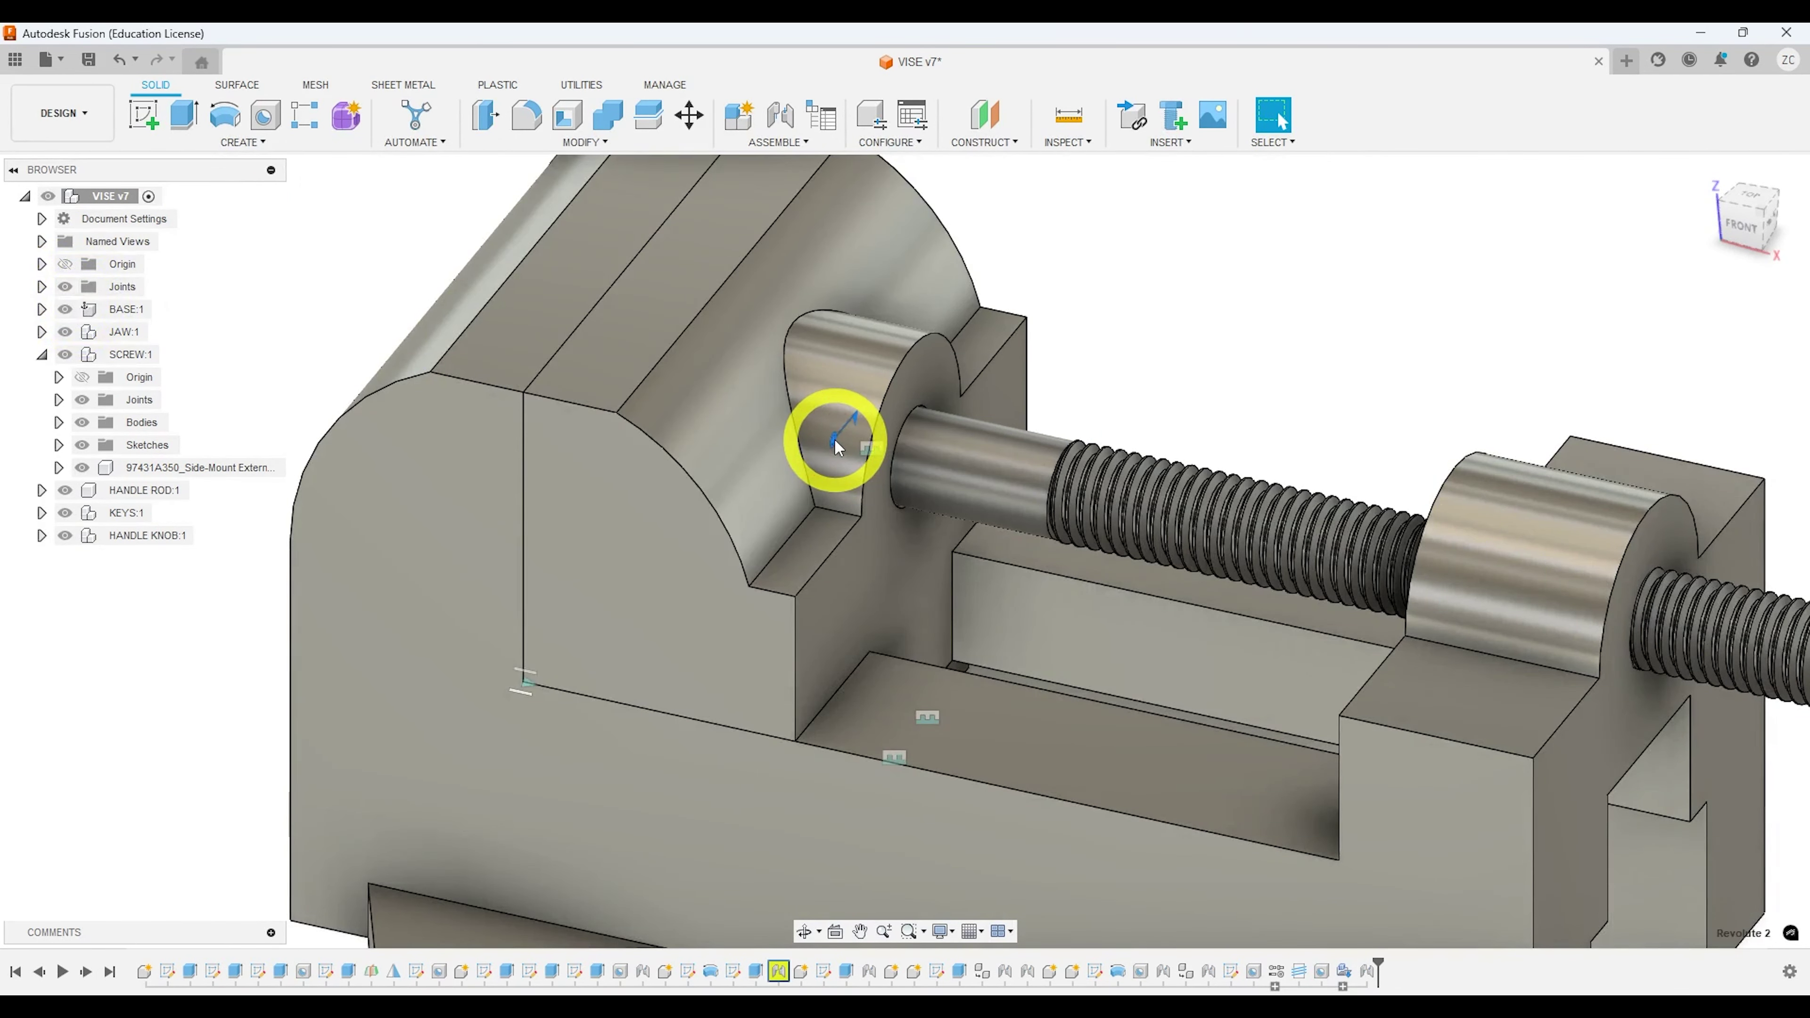
Step: Edit the screw-to-jaw joint, hide the base, and replace the missing reference with the center of the jaw's bore
right_click(838, 446)
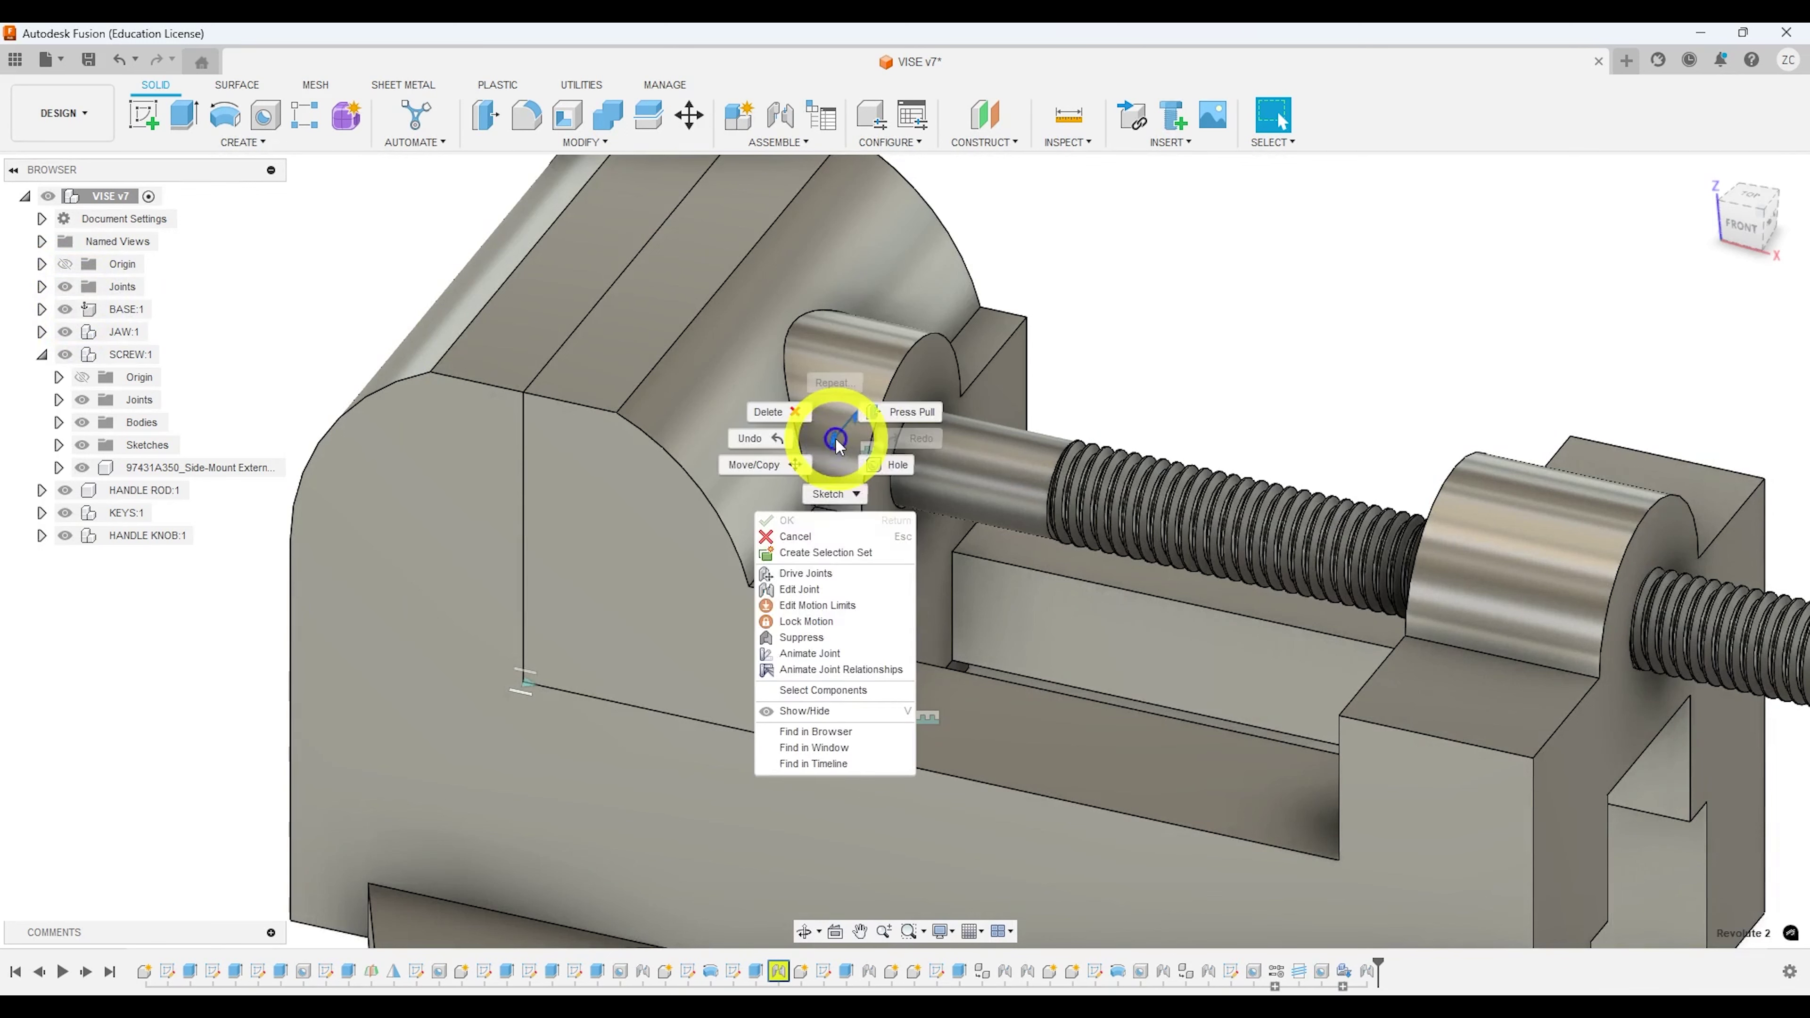
click(867, 568)
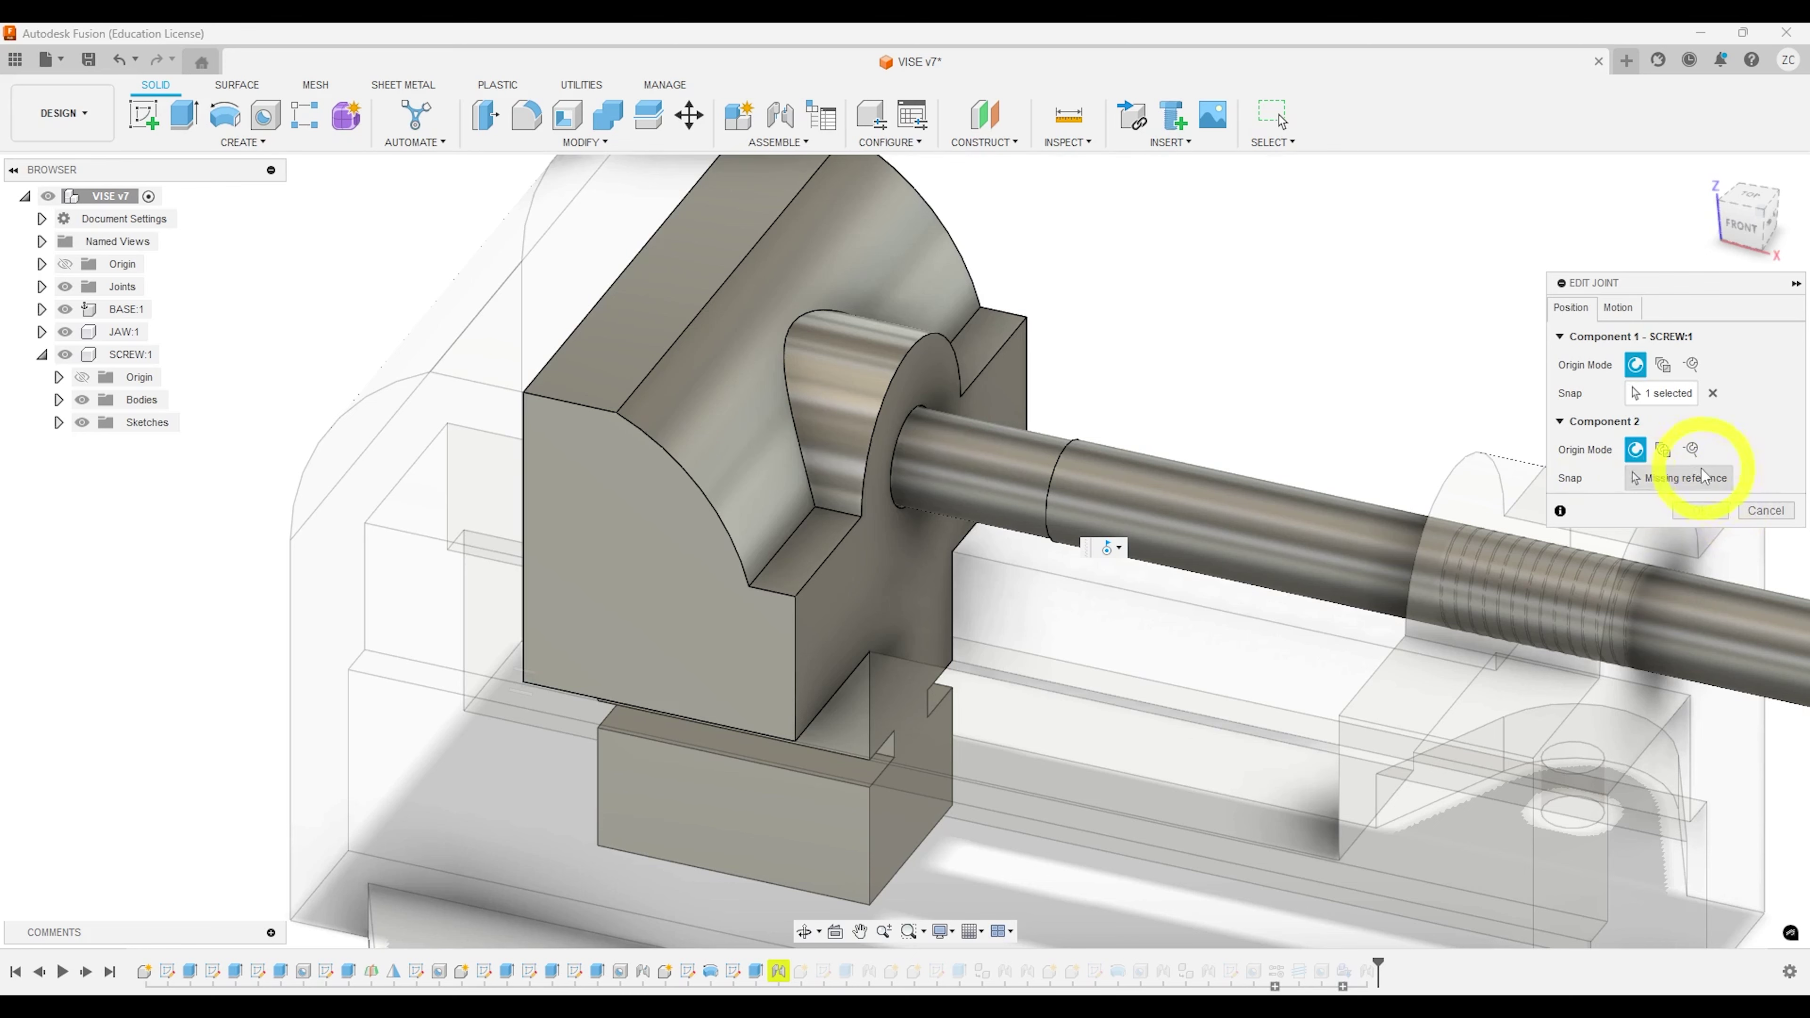
click(1679, 478)
shift+middle_drag(834, 462, 929, 447)
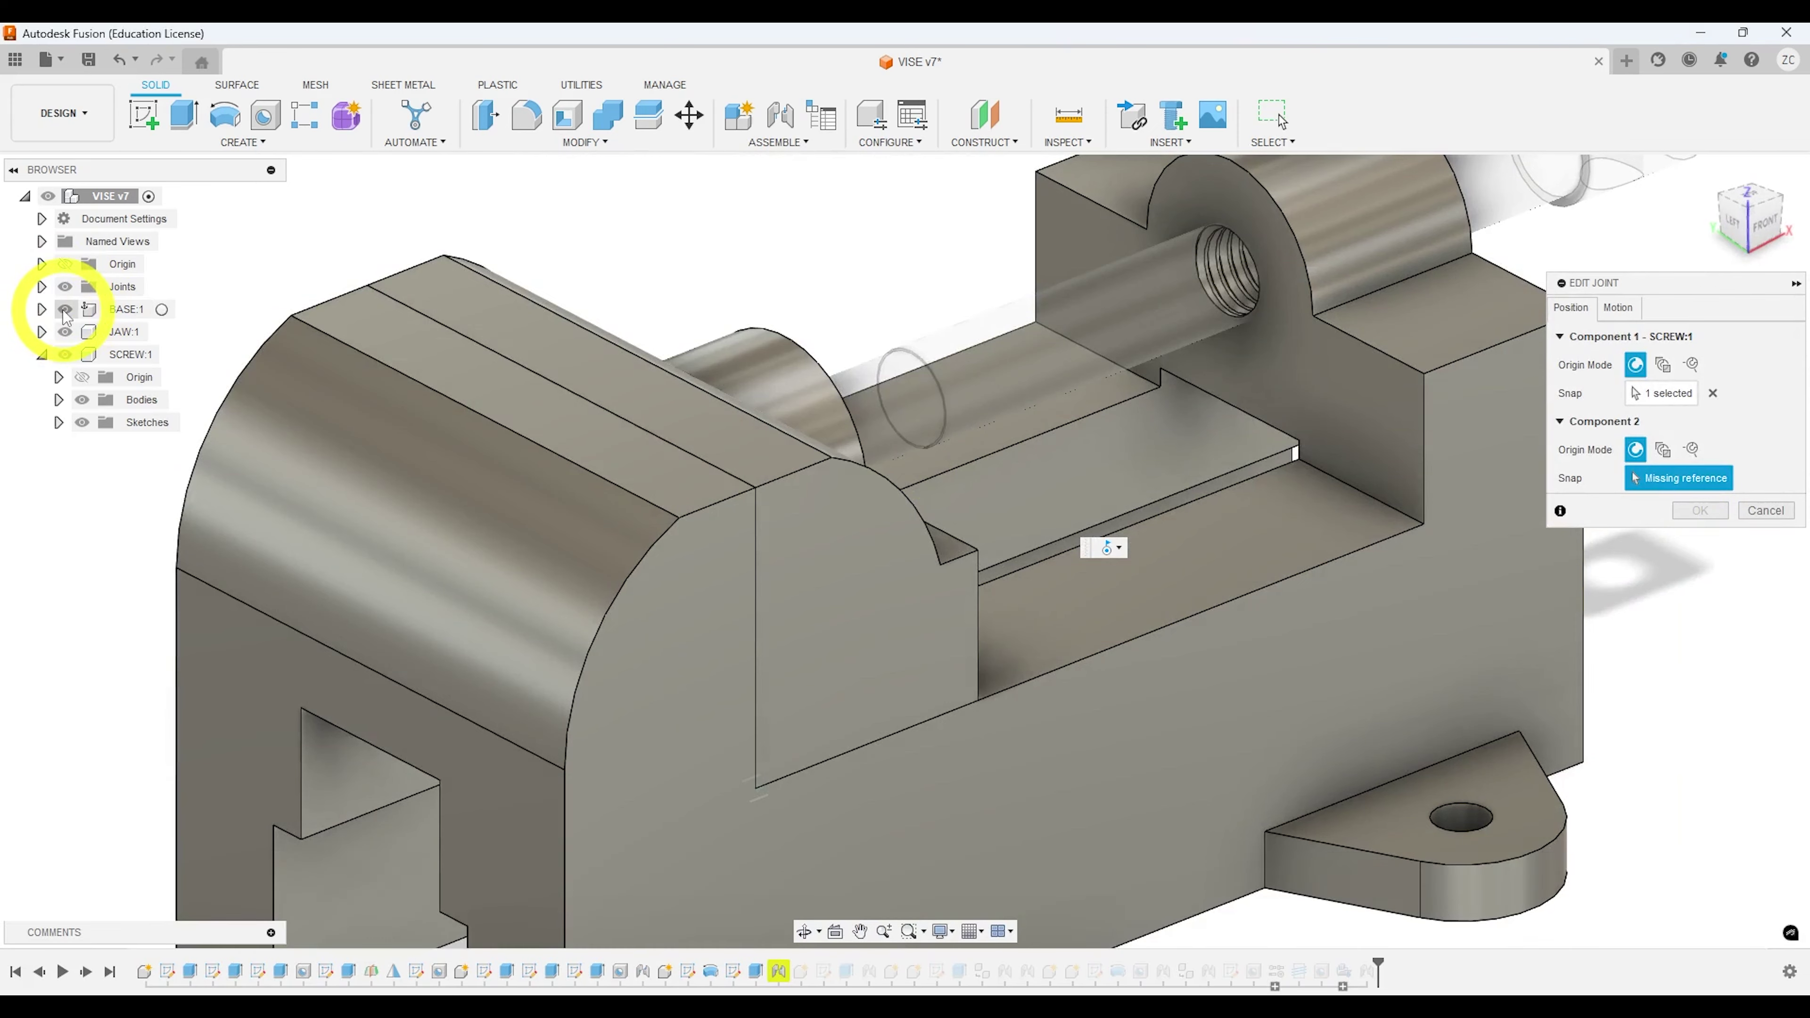
click(65, 309)
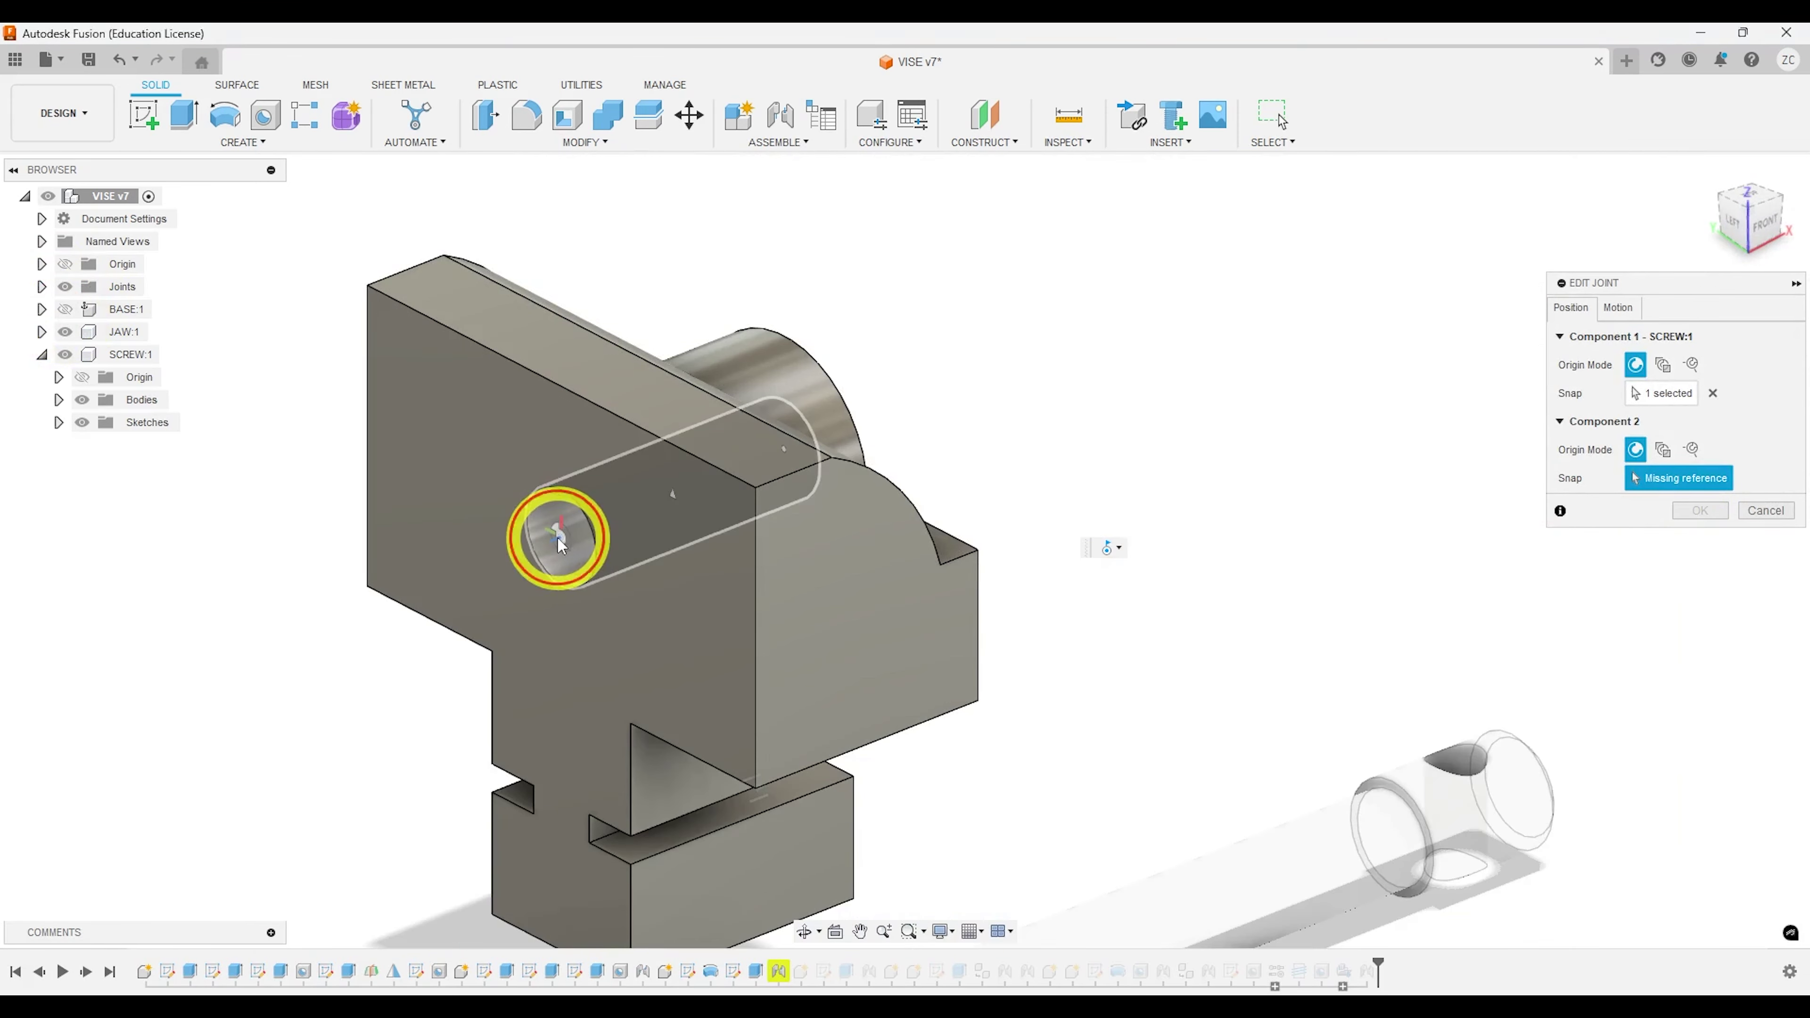
click(559, 545)
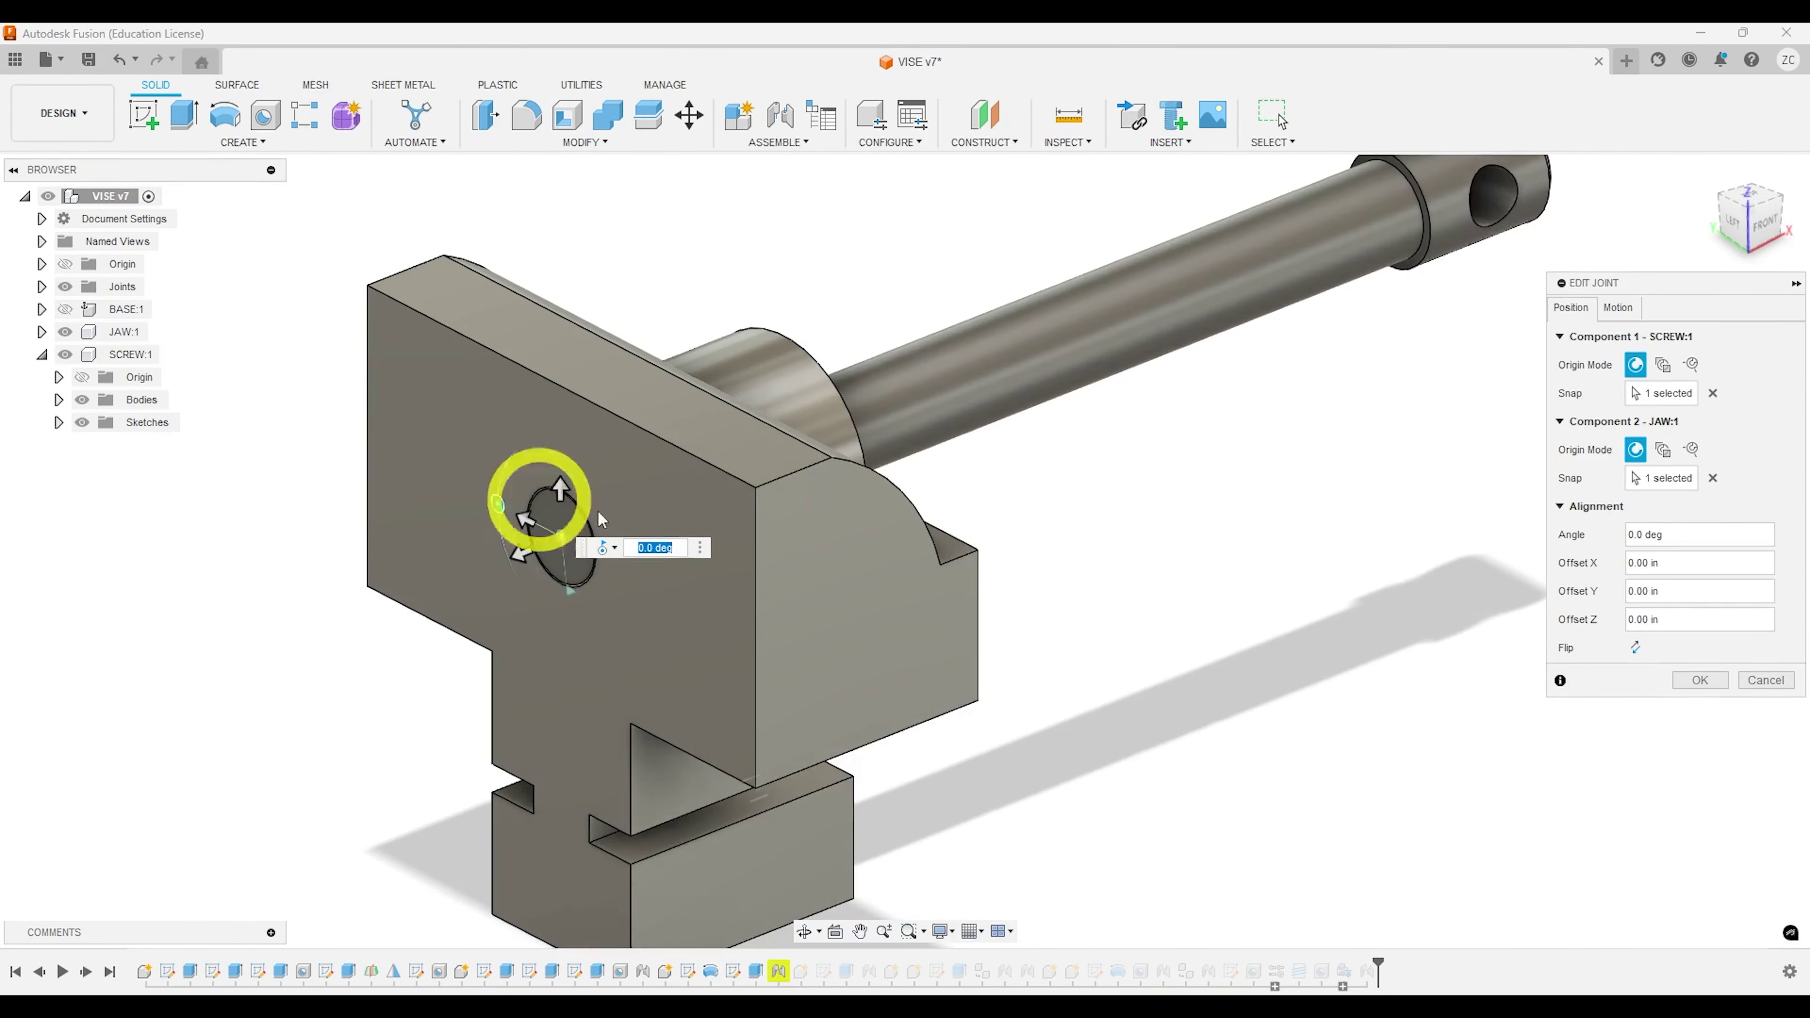
click(1699, 679)
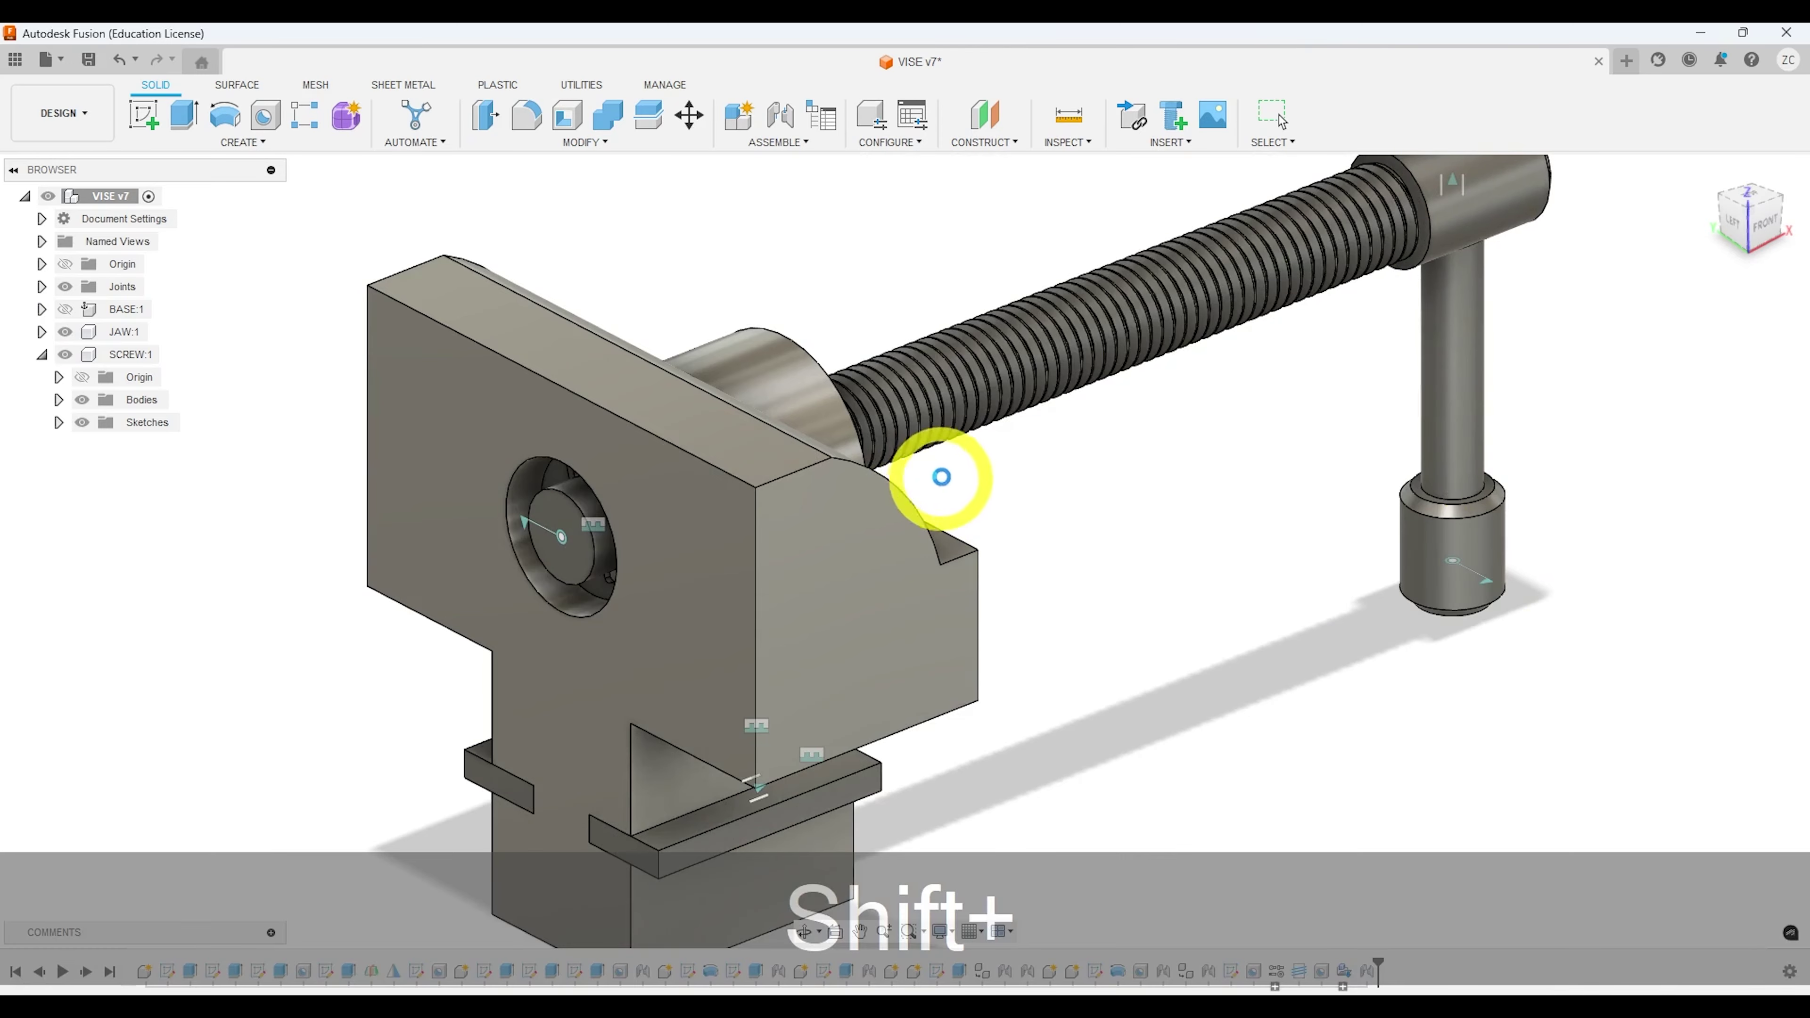
Step: Examine how the screw end and retaining ring sit inside the jaw's bore with the screw component activated, and reactivate the top-level assembly
shift+middle_drag(942, 477, 760, 501)
scroll(617, 566, down, 3)
scroll(617, 566, up, 6)
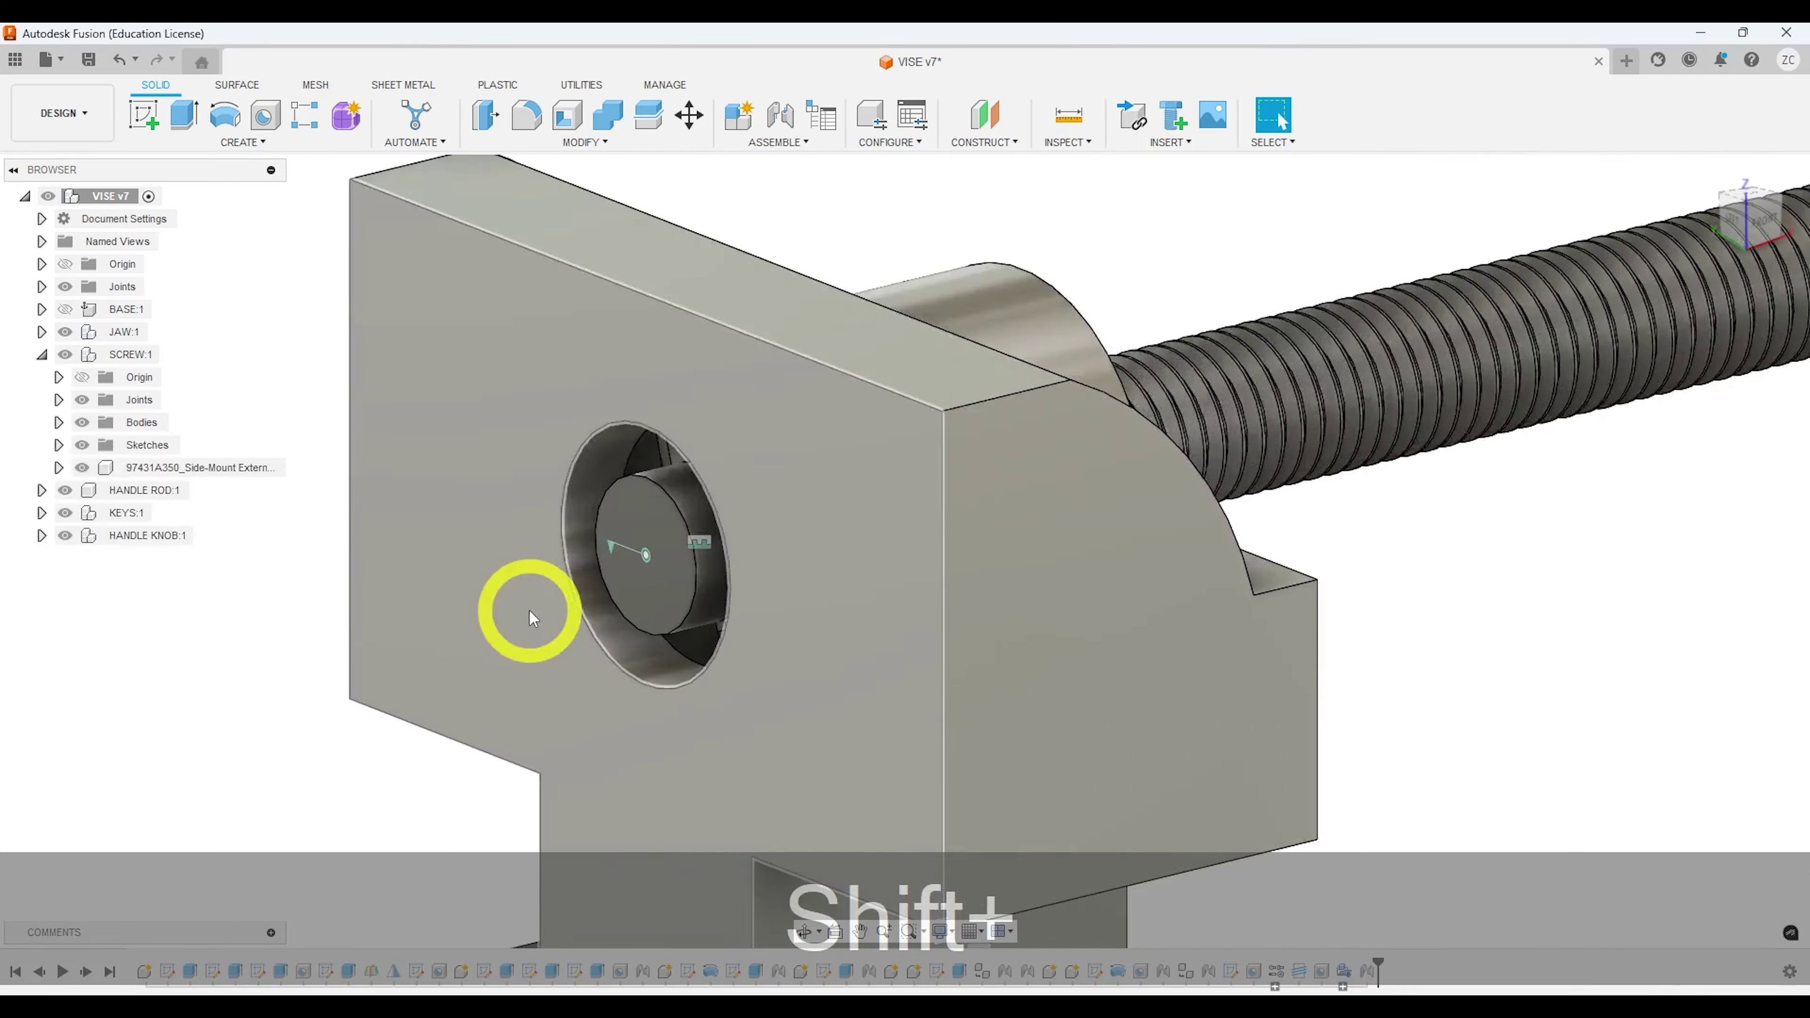
shift+middle_drag(529, 611, 597, 564)
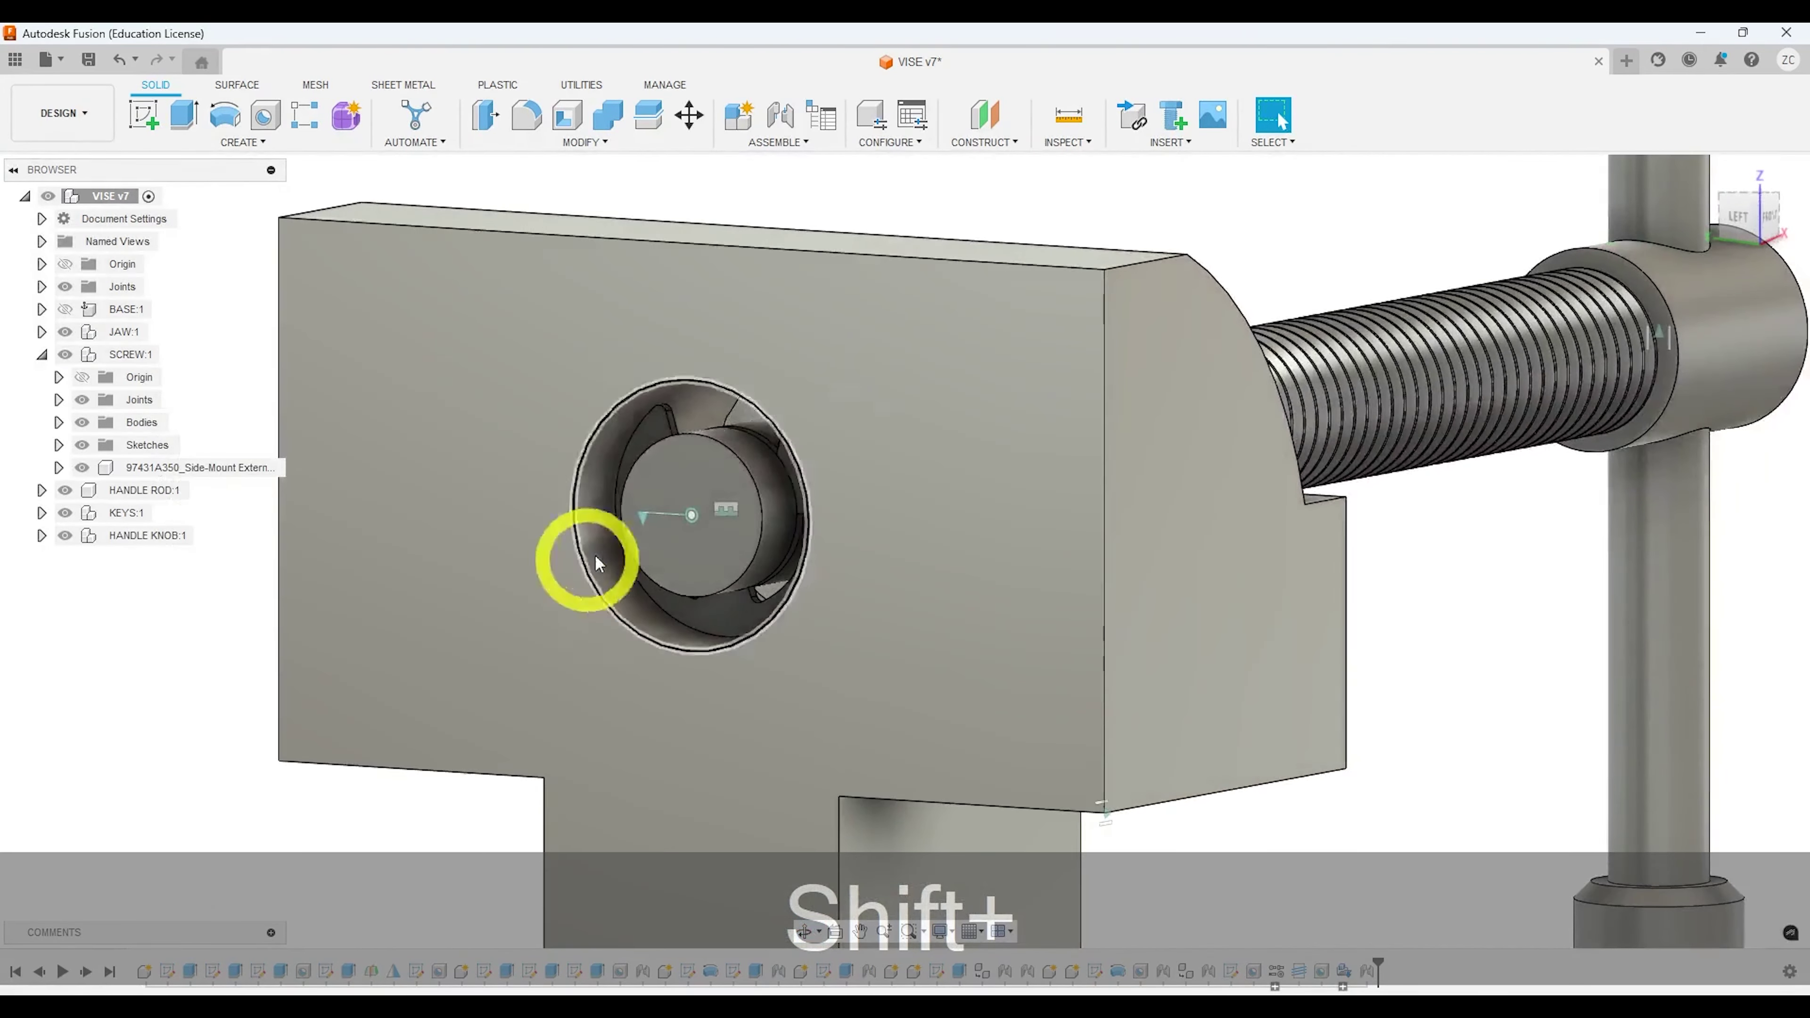
shift+middle_drag(692, 513, 528, 533)
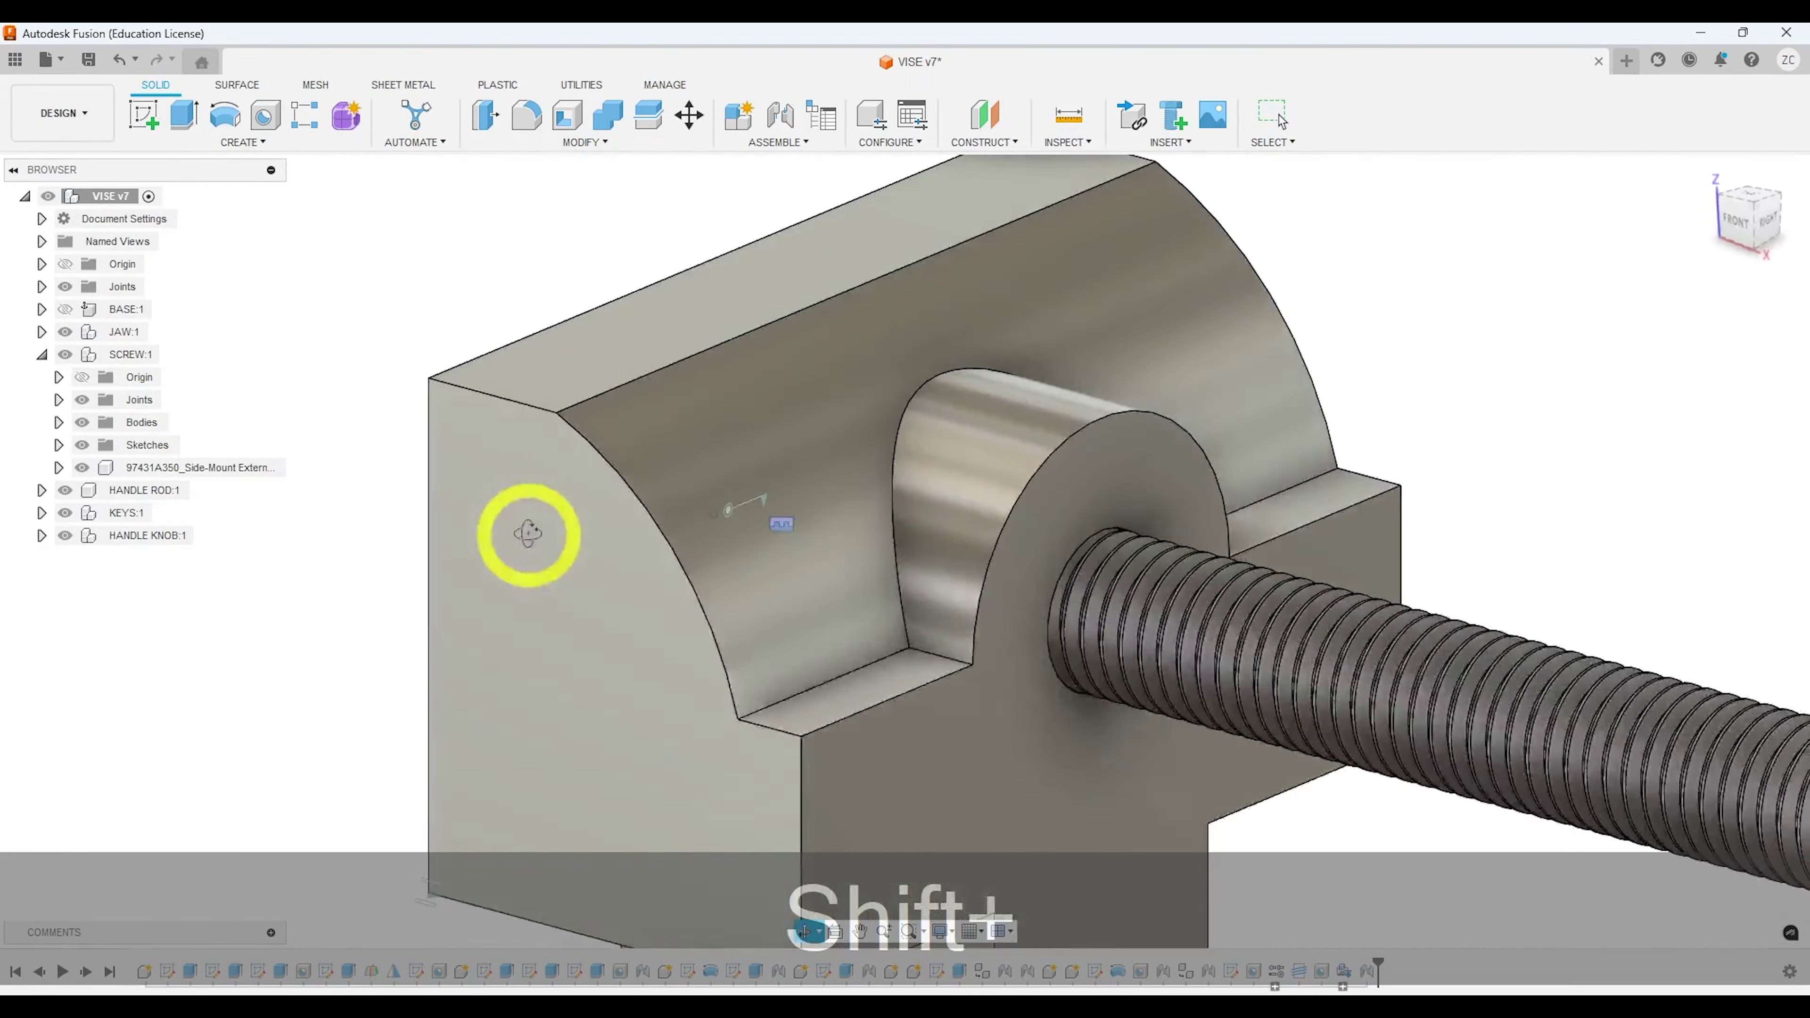
click(66, 334)
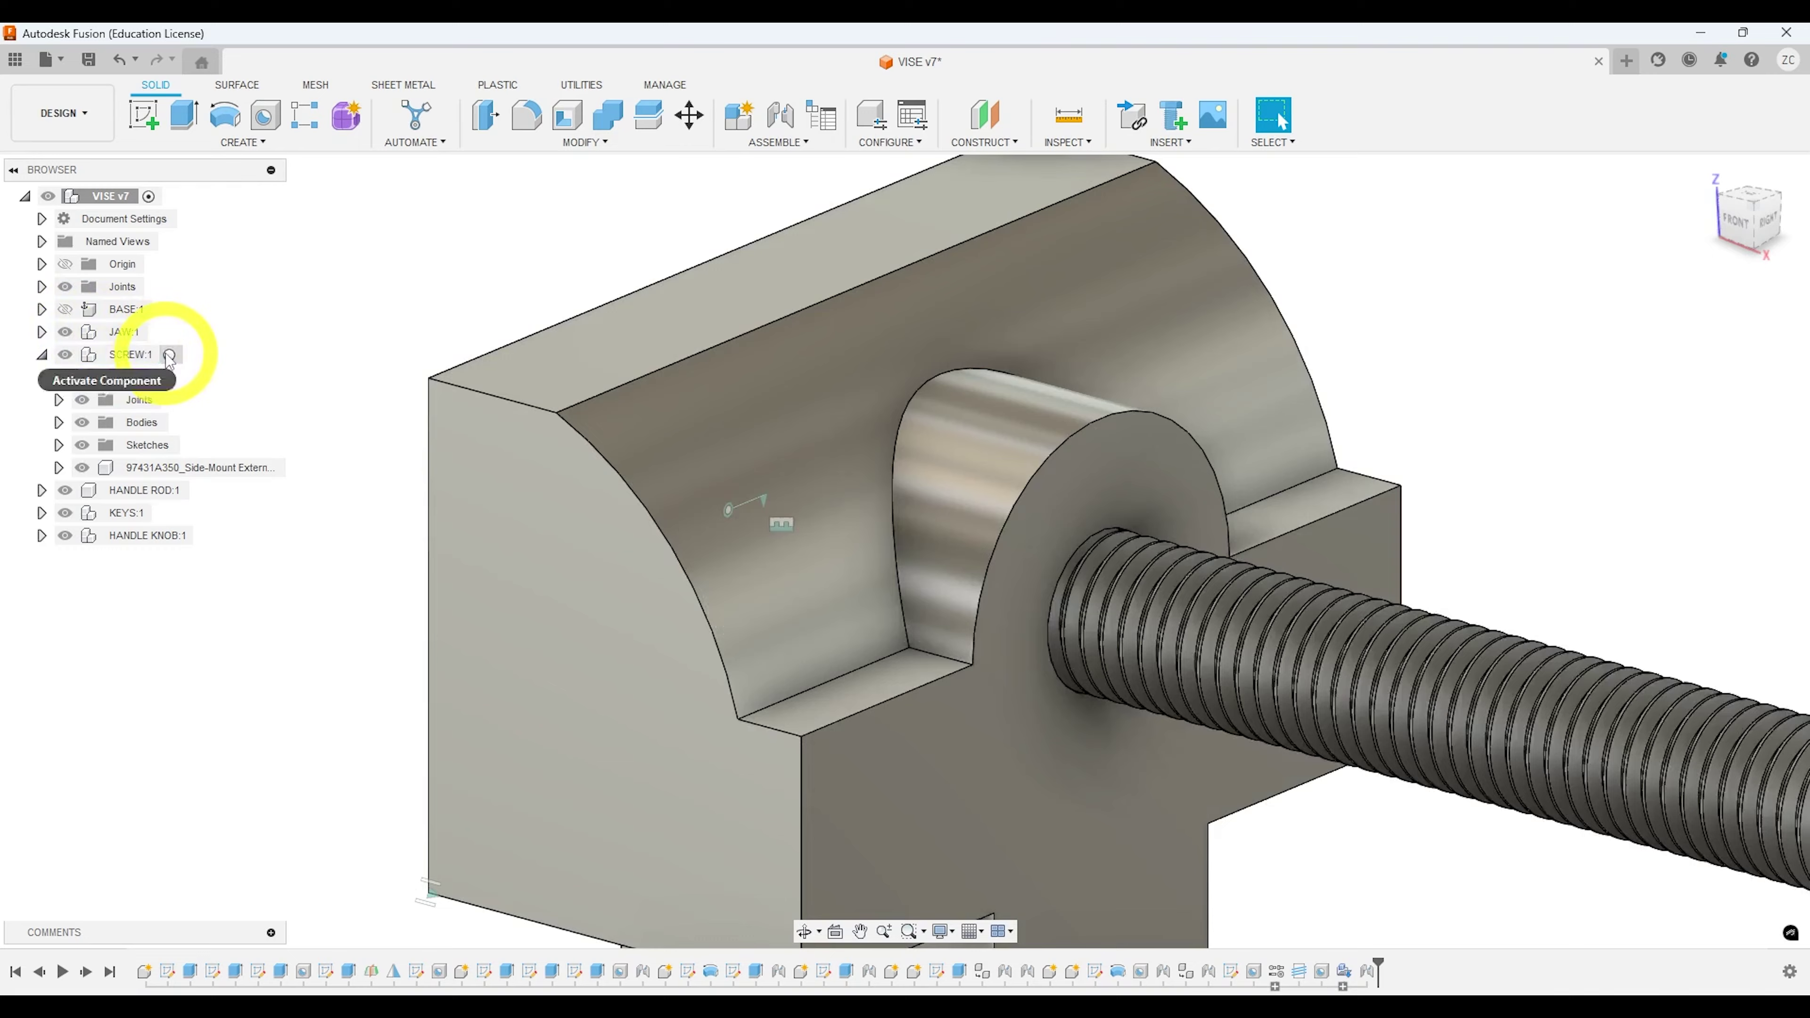
click(173, 354)
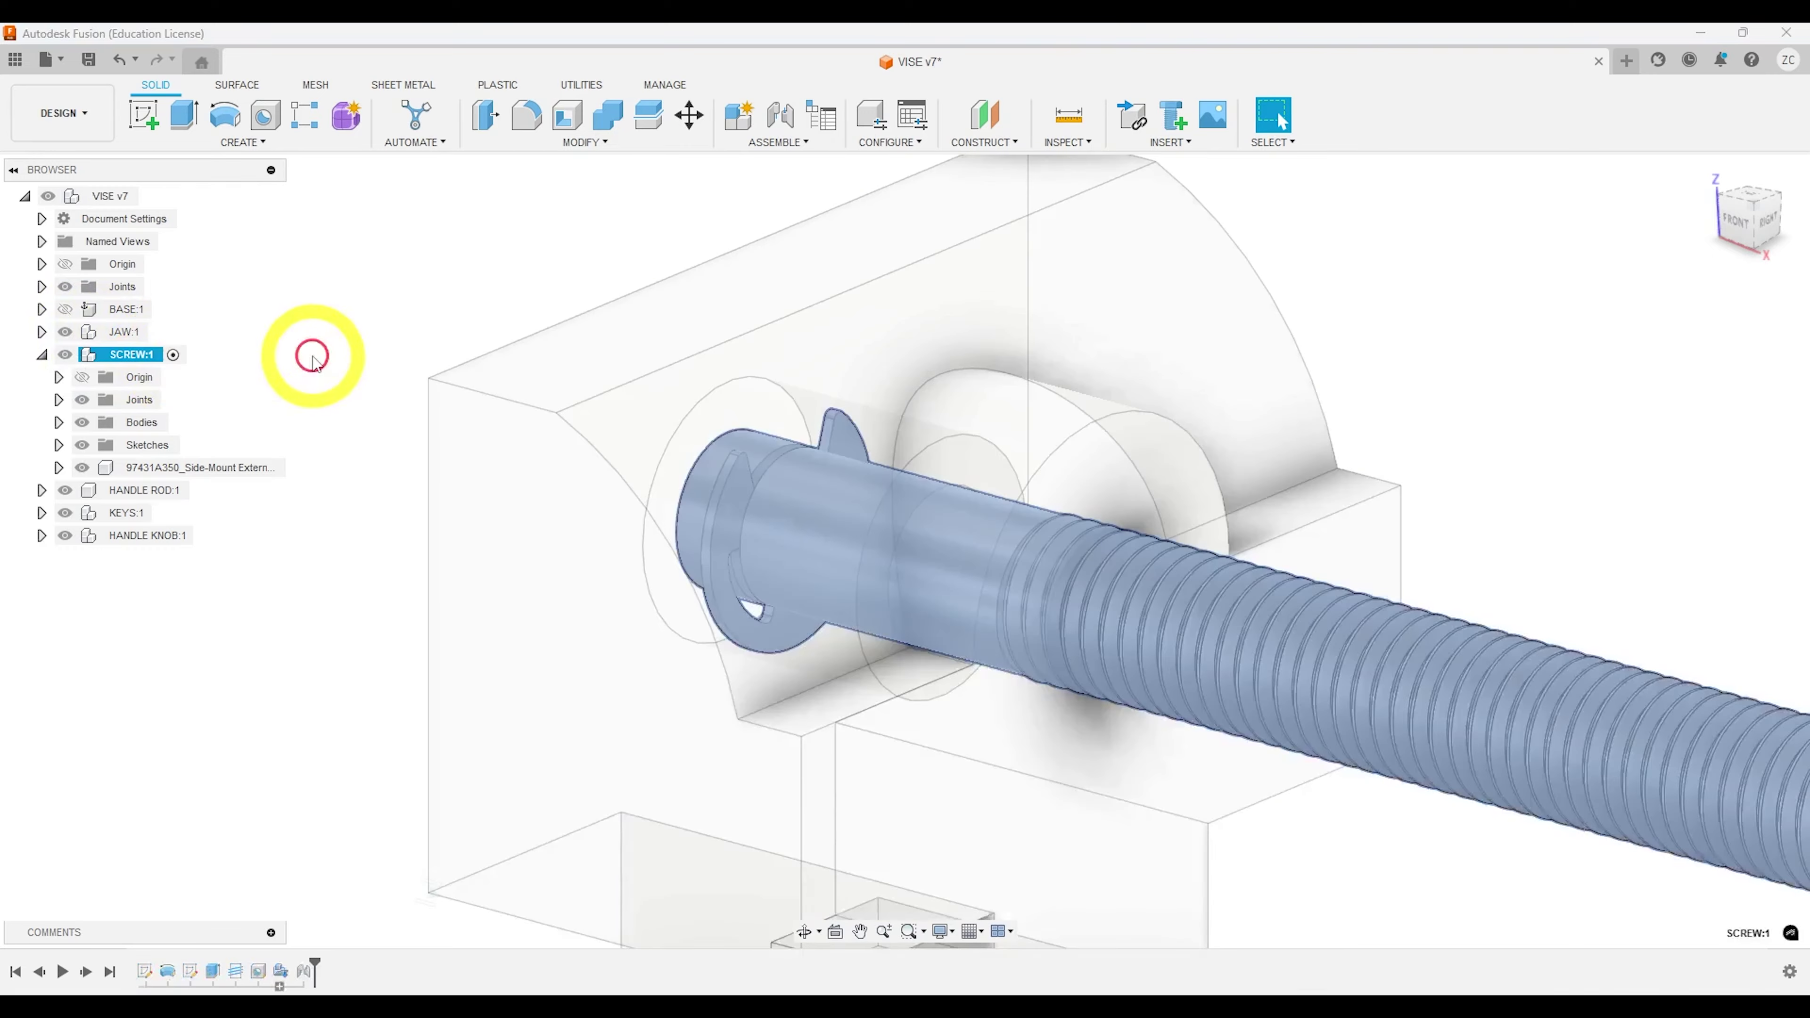
click(314, 357)
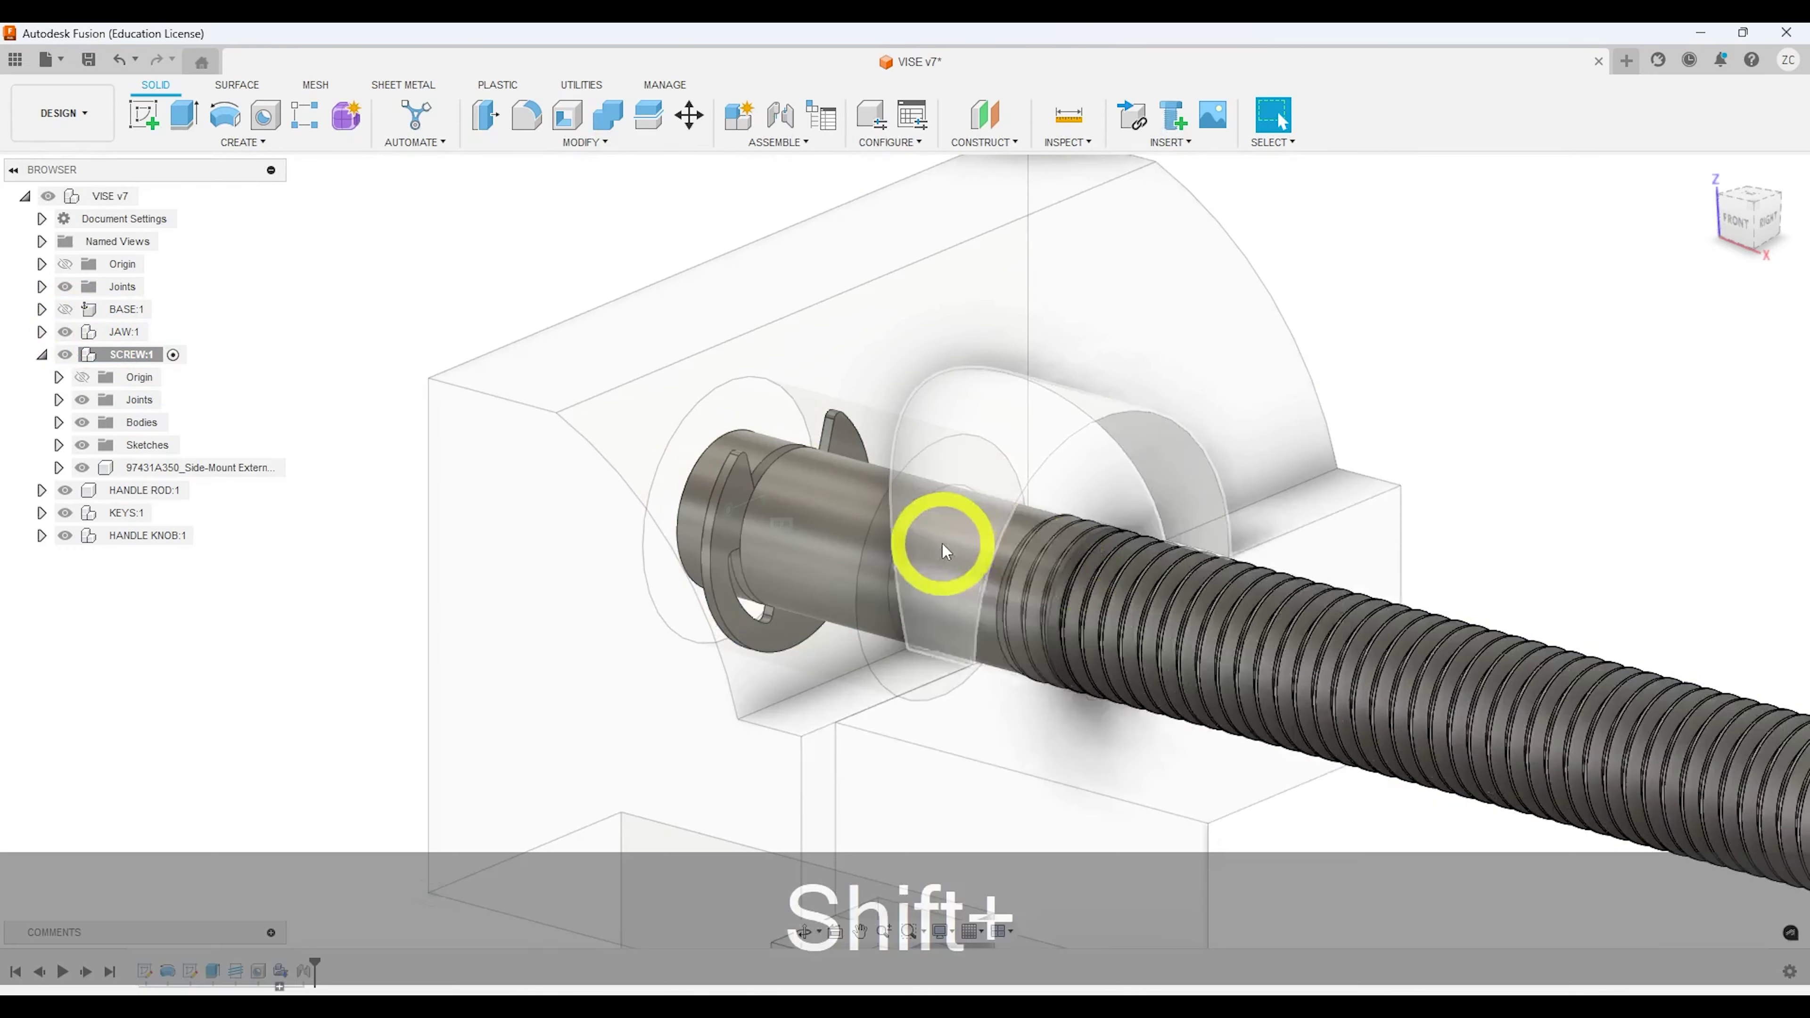
shift+middle_drag(944, 549, 1085, 532)
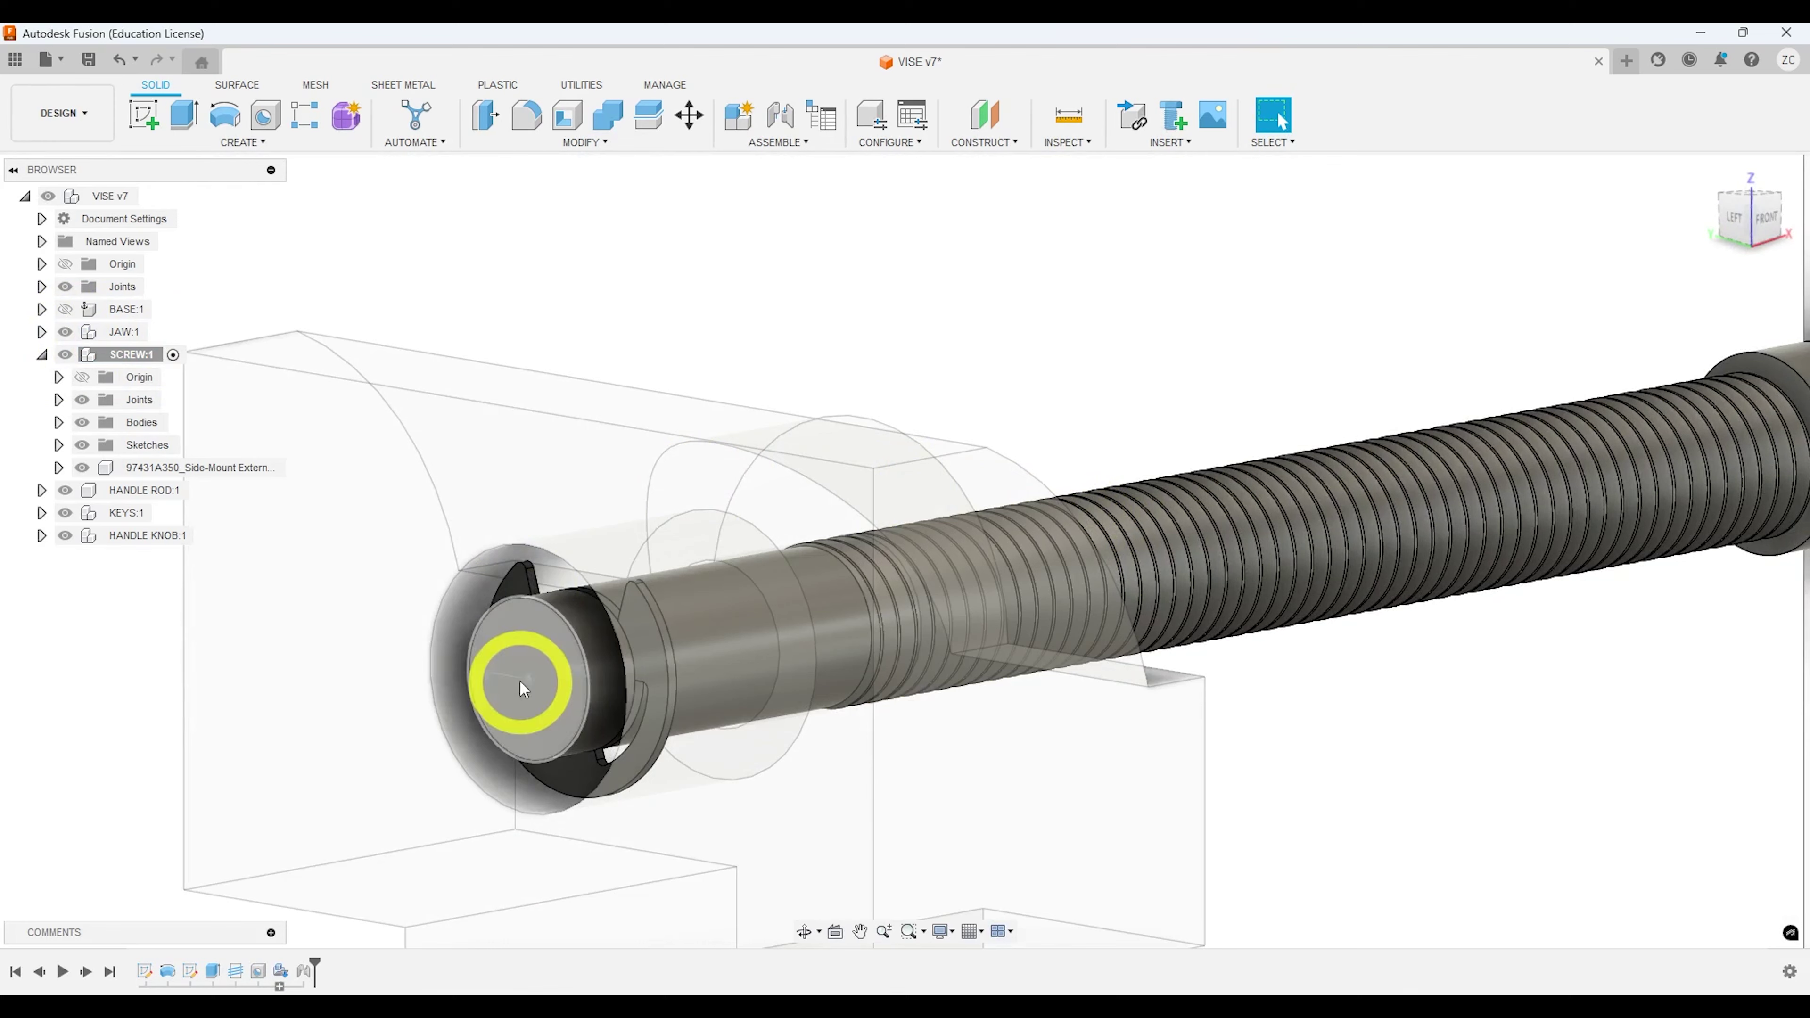
click(148, 196)
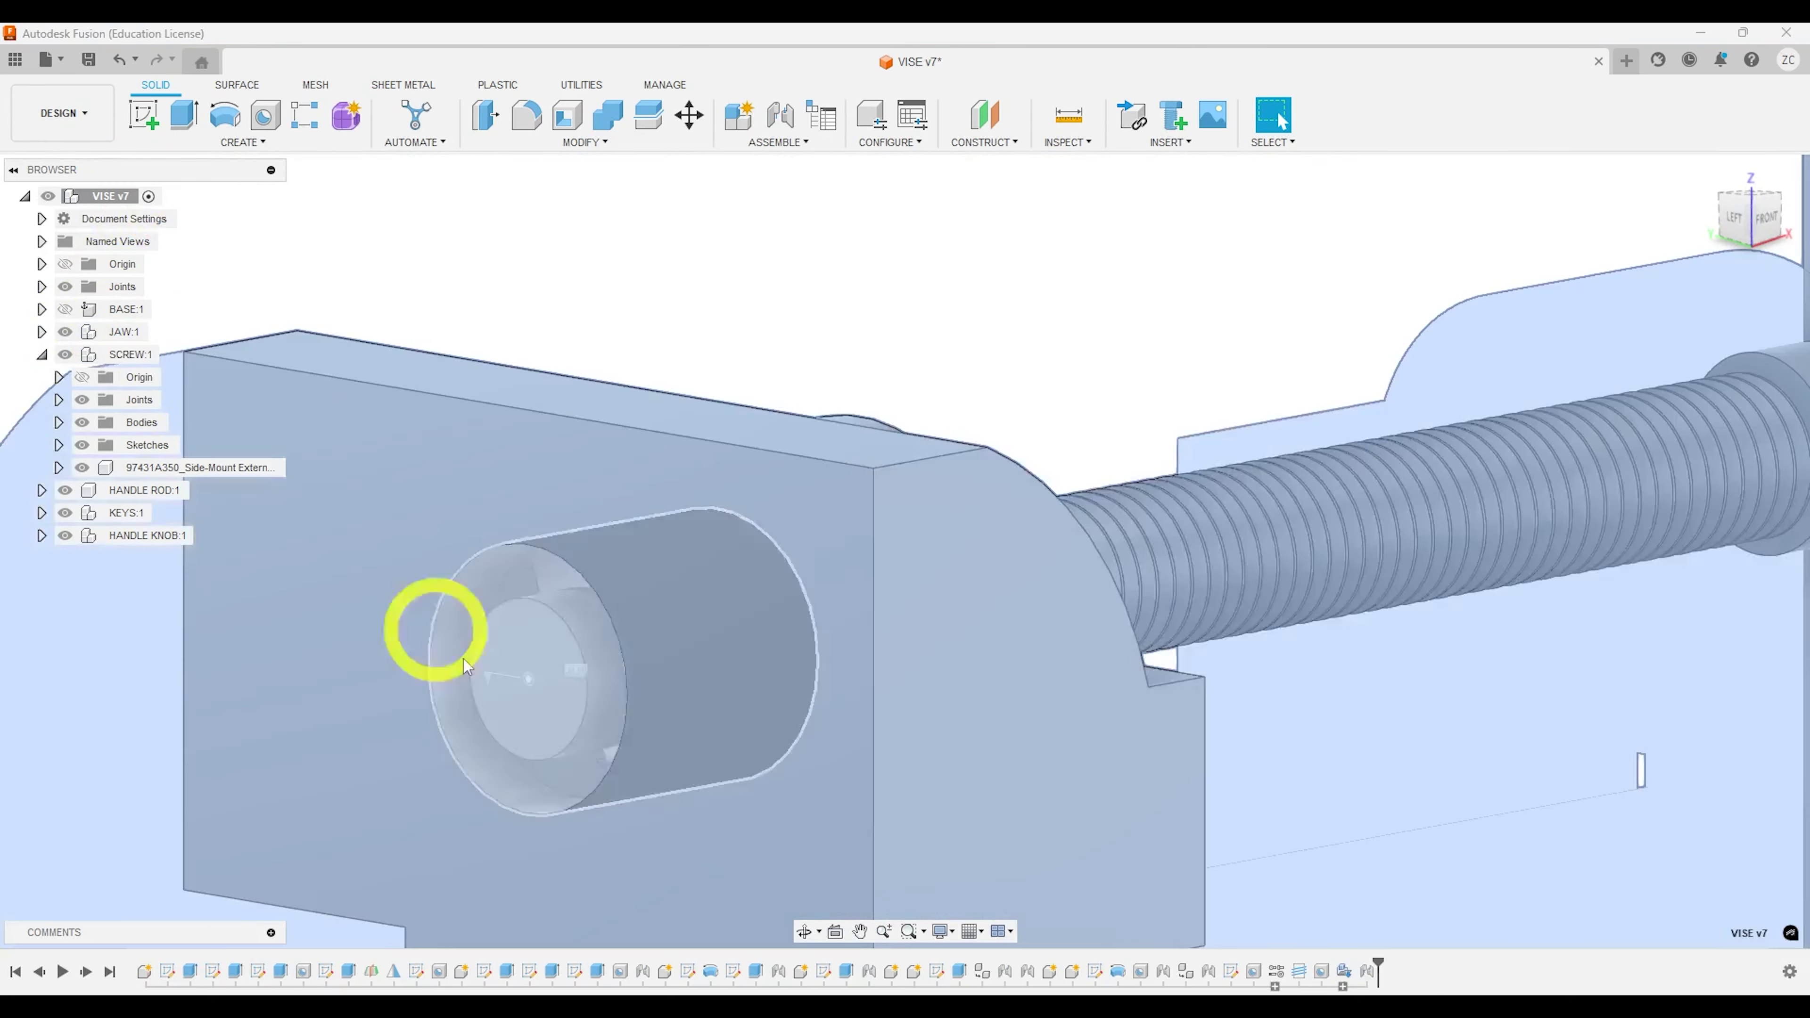
Step: Delete the revolute joint between the screw and the jaw
click(525, 679)
right_click(525, 678)
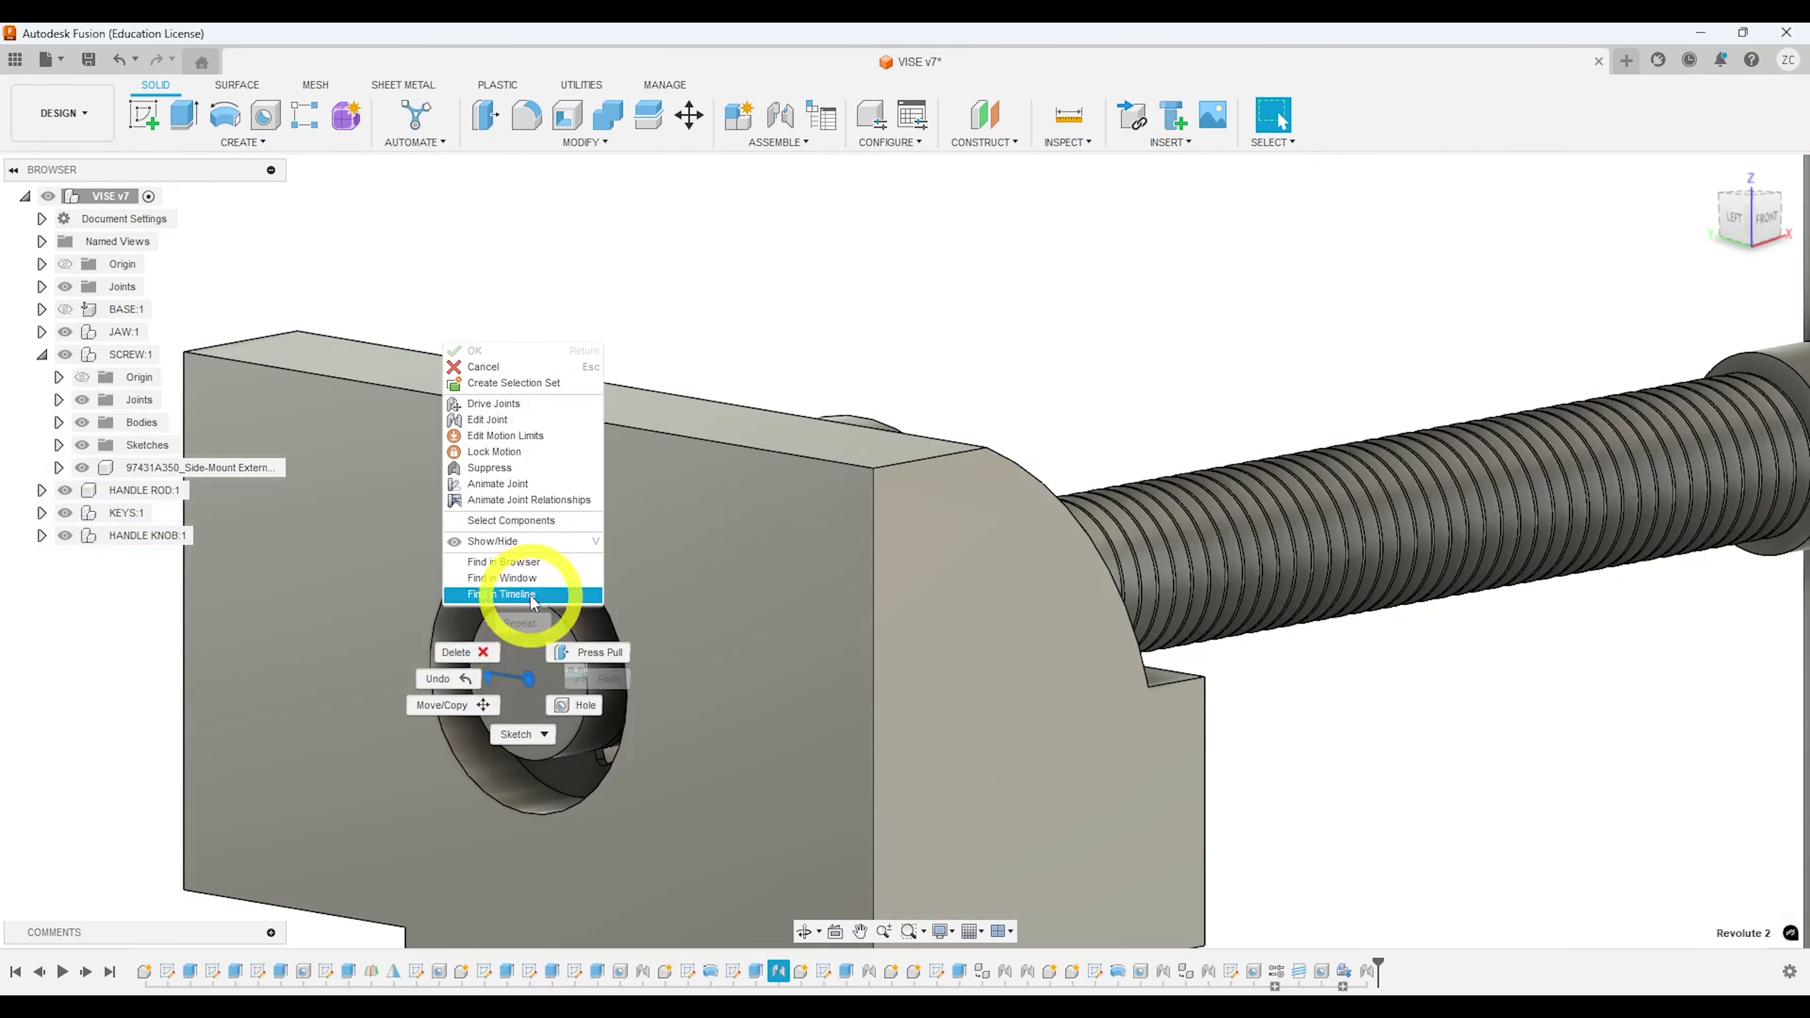
click(471, 655)
Step: Create a joint between the screw shank's edge beside the retaining ring and the center of the inner shoulder in the jaw's bore
scroll(821, 627, down, 3)
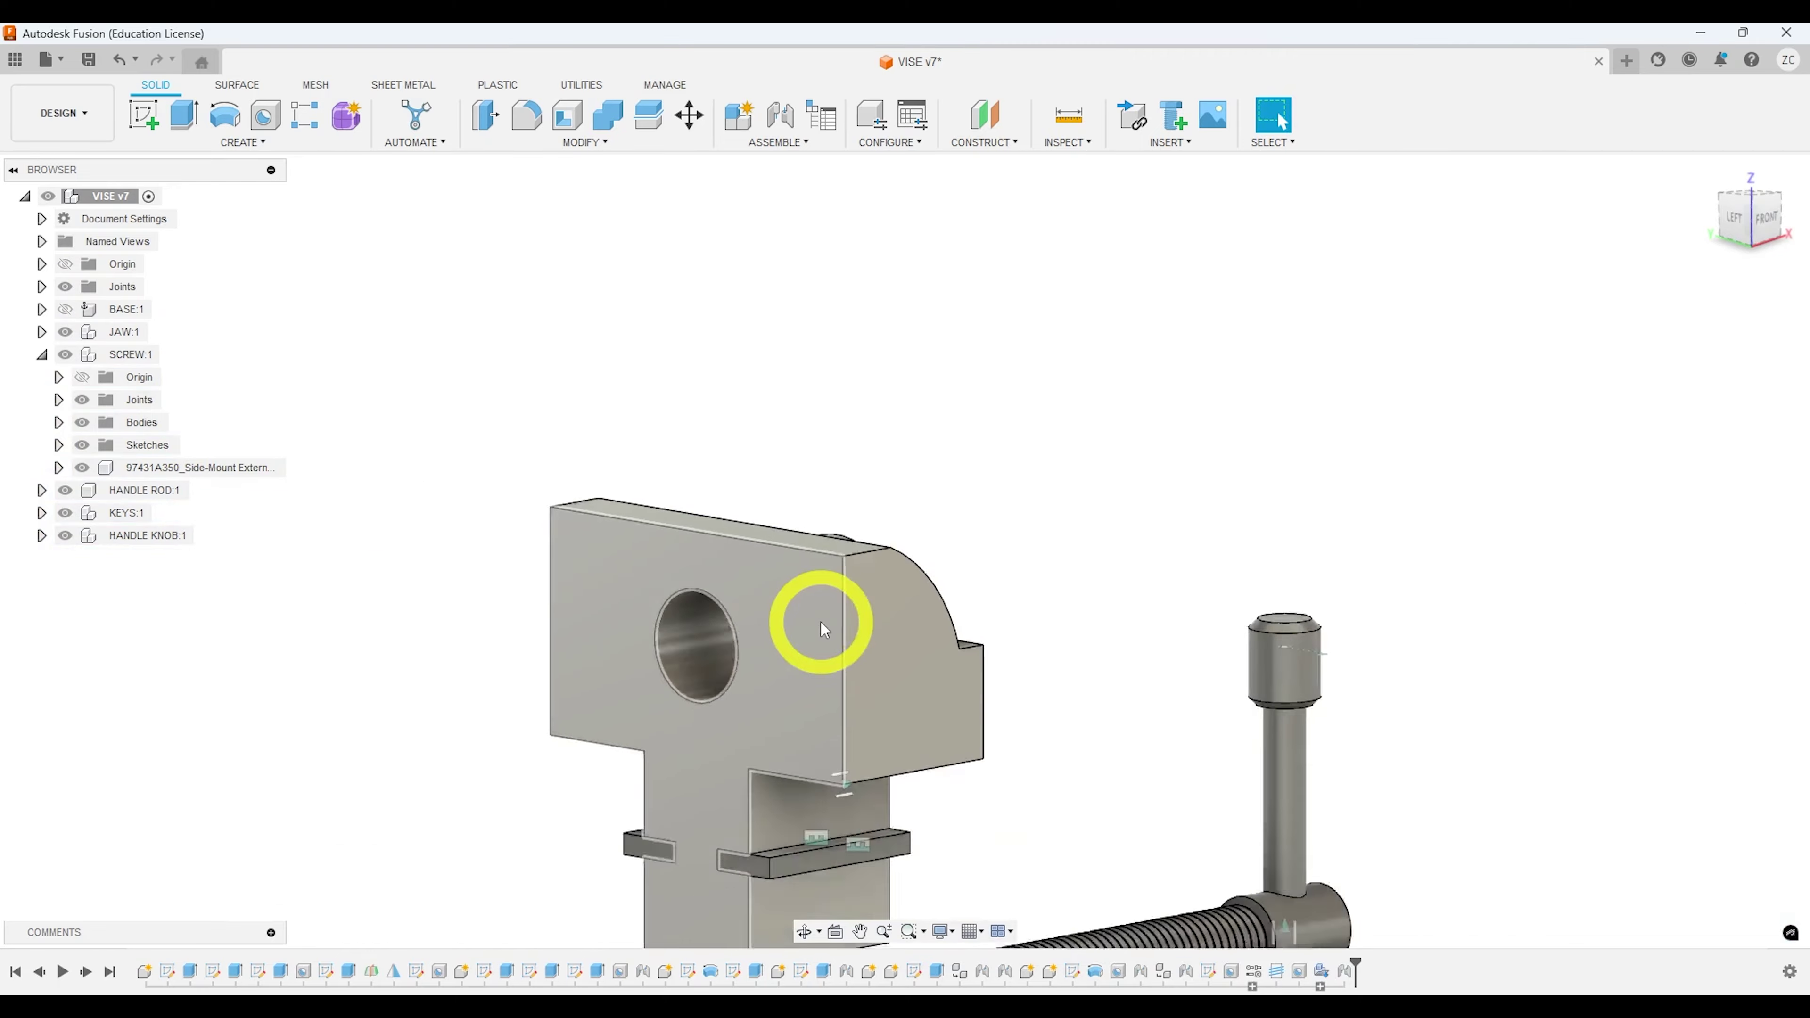
scroll(821, 627, down, 2)
middle_drag(788, 668, 792, 554)
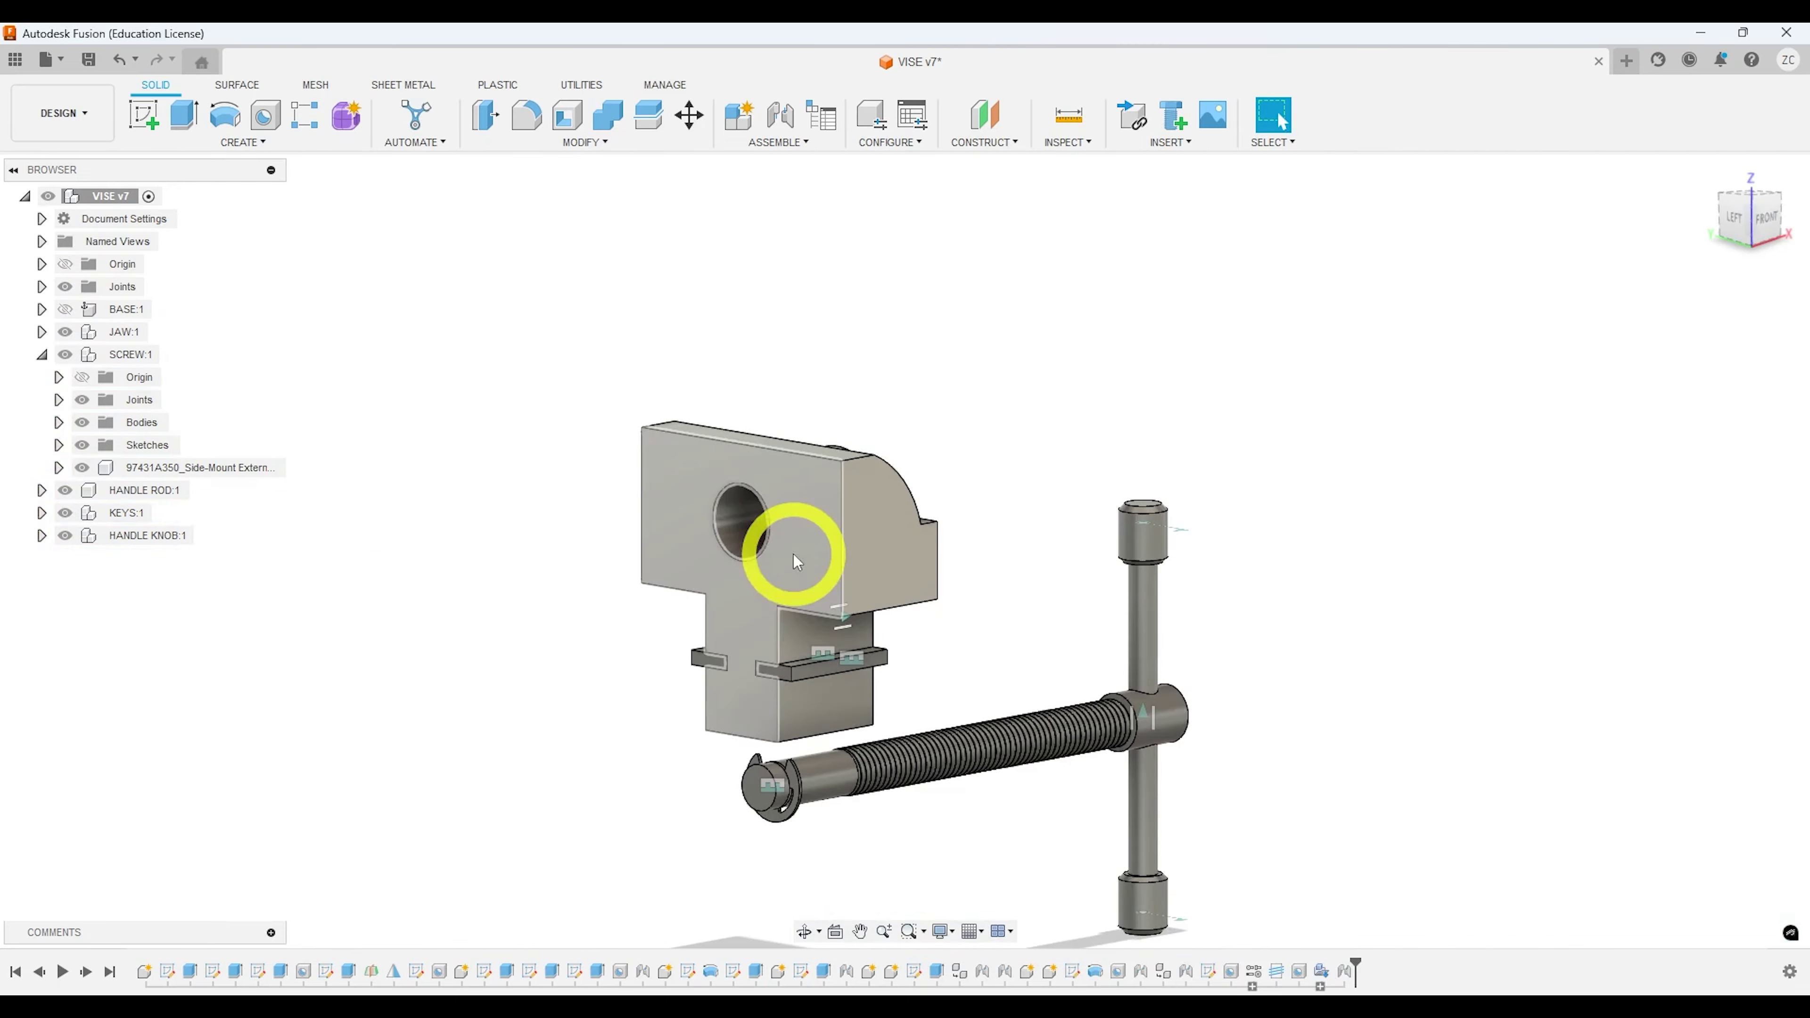
click(782, 117)
scroll(712, 755, up, 4)
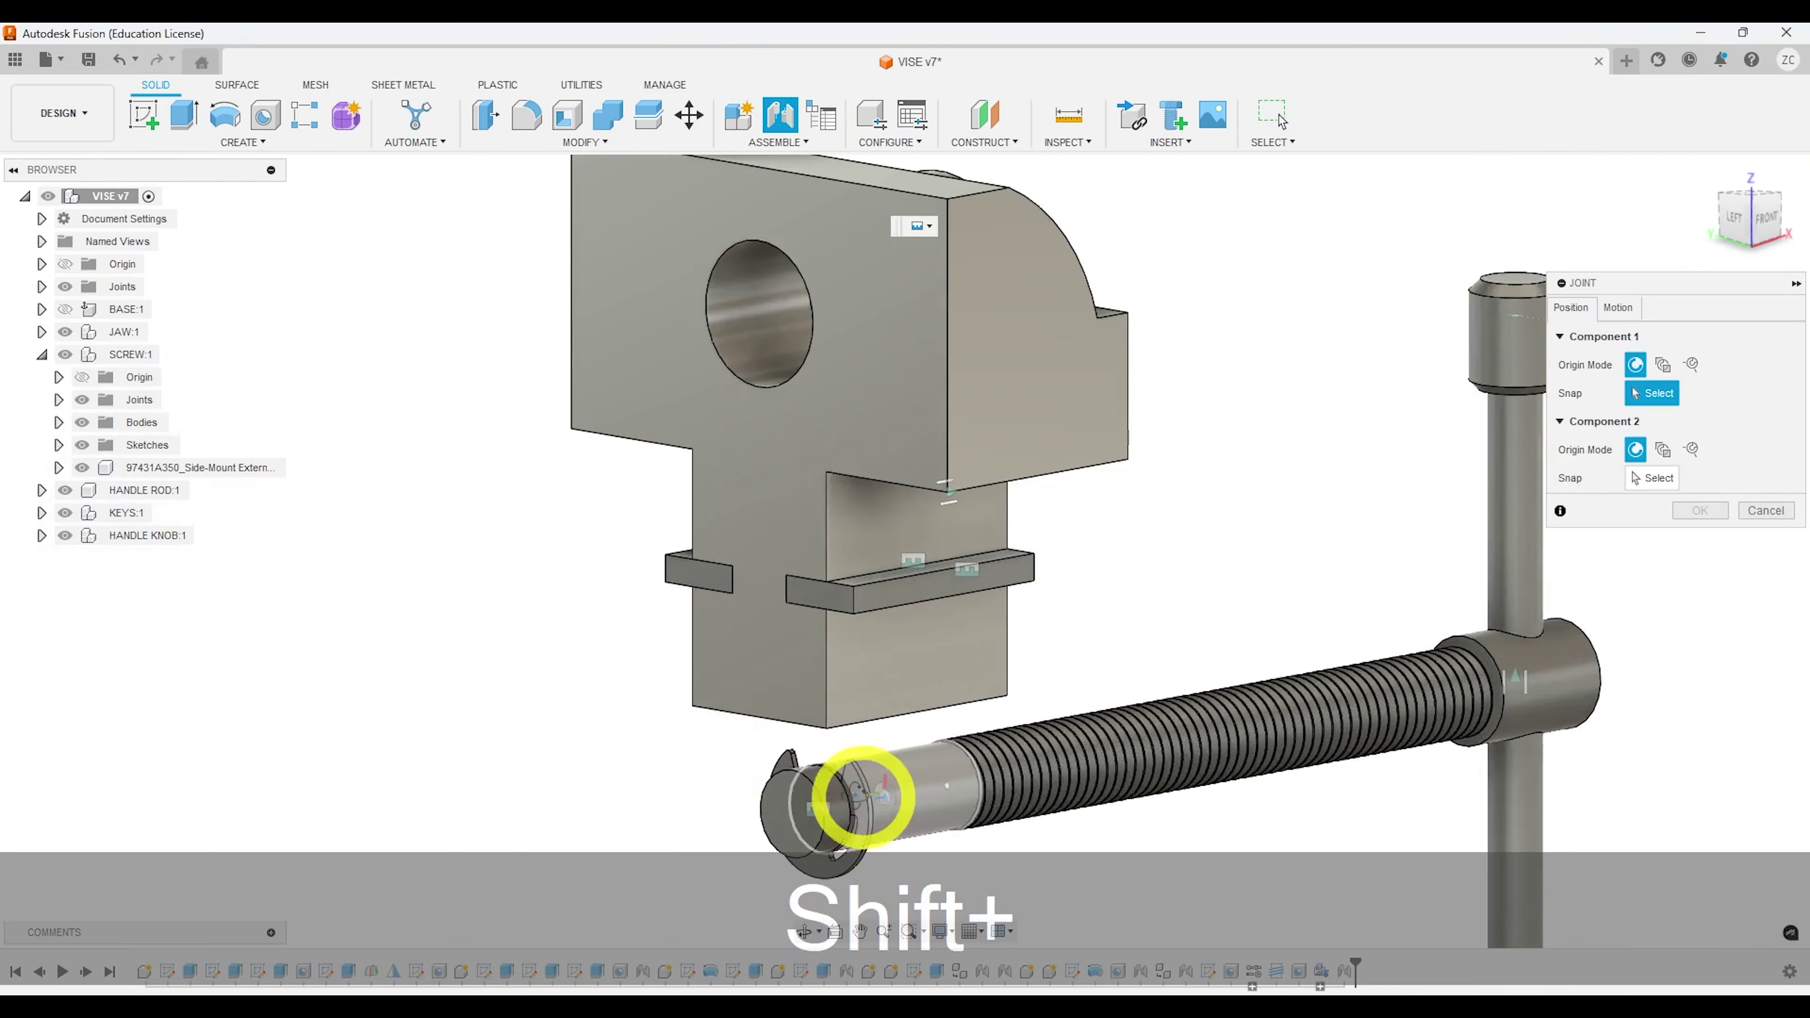
shift+middle_drag(863, 798, 773, 801)
scroll(878, 788, up, 3)
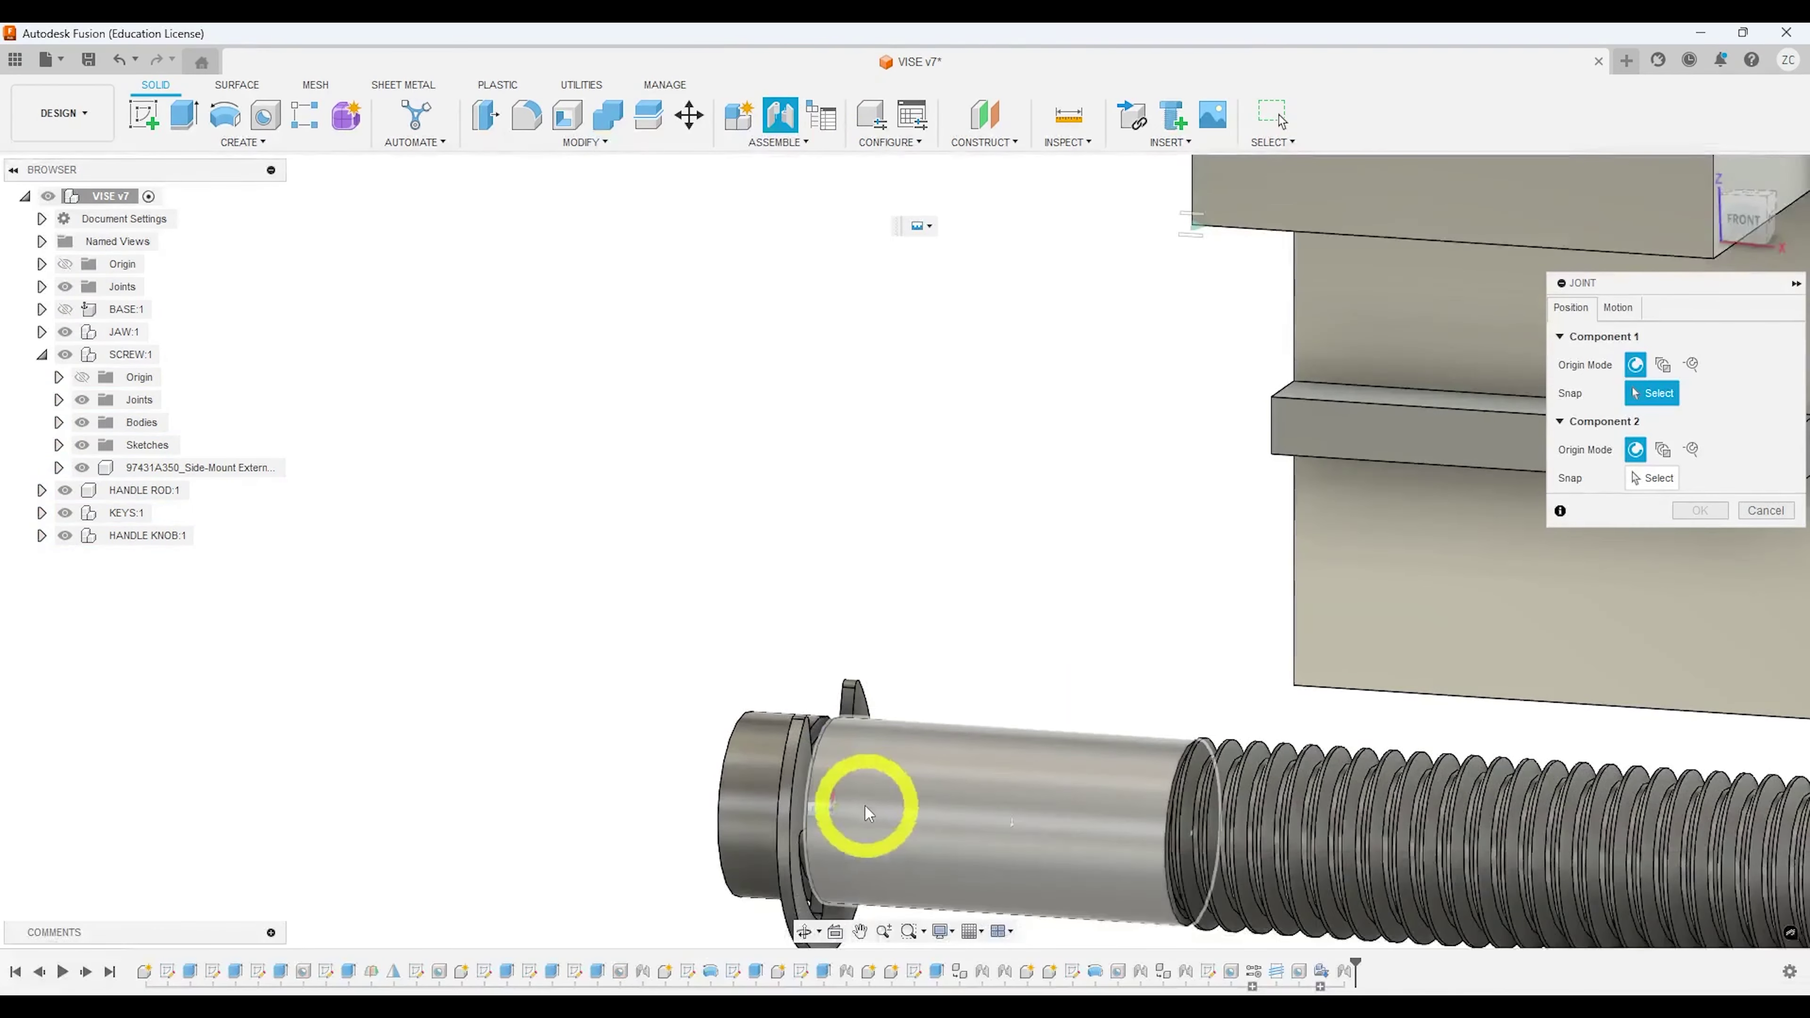
click(866, 739)
shift+middle_drag(845, 611, 1042, 542)
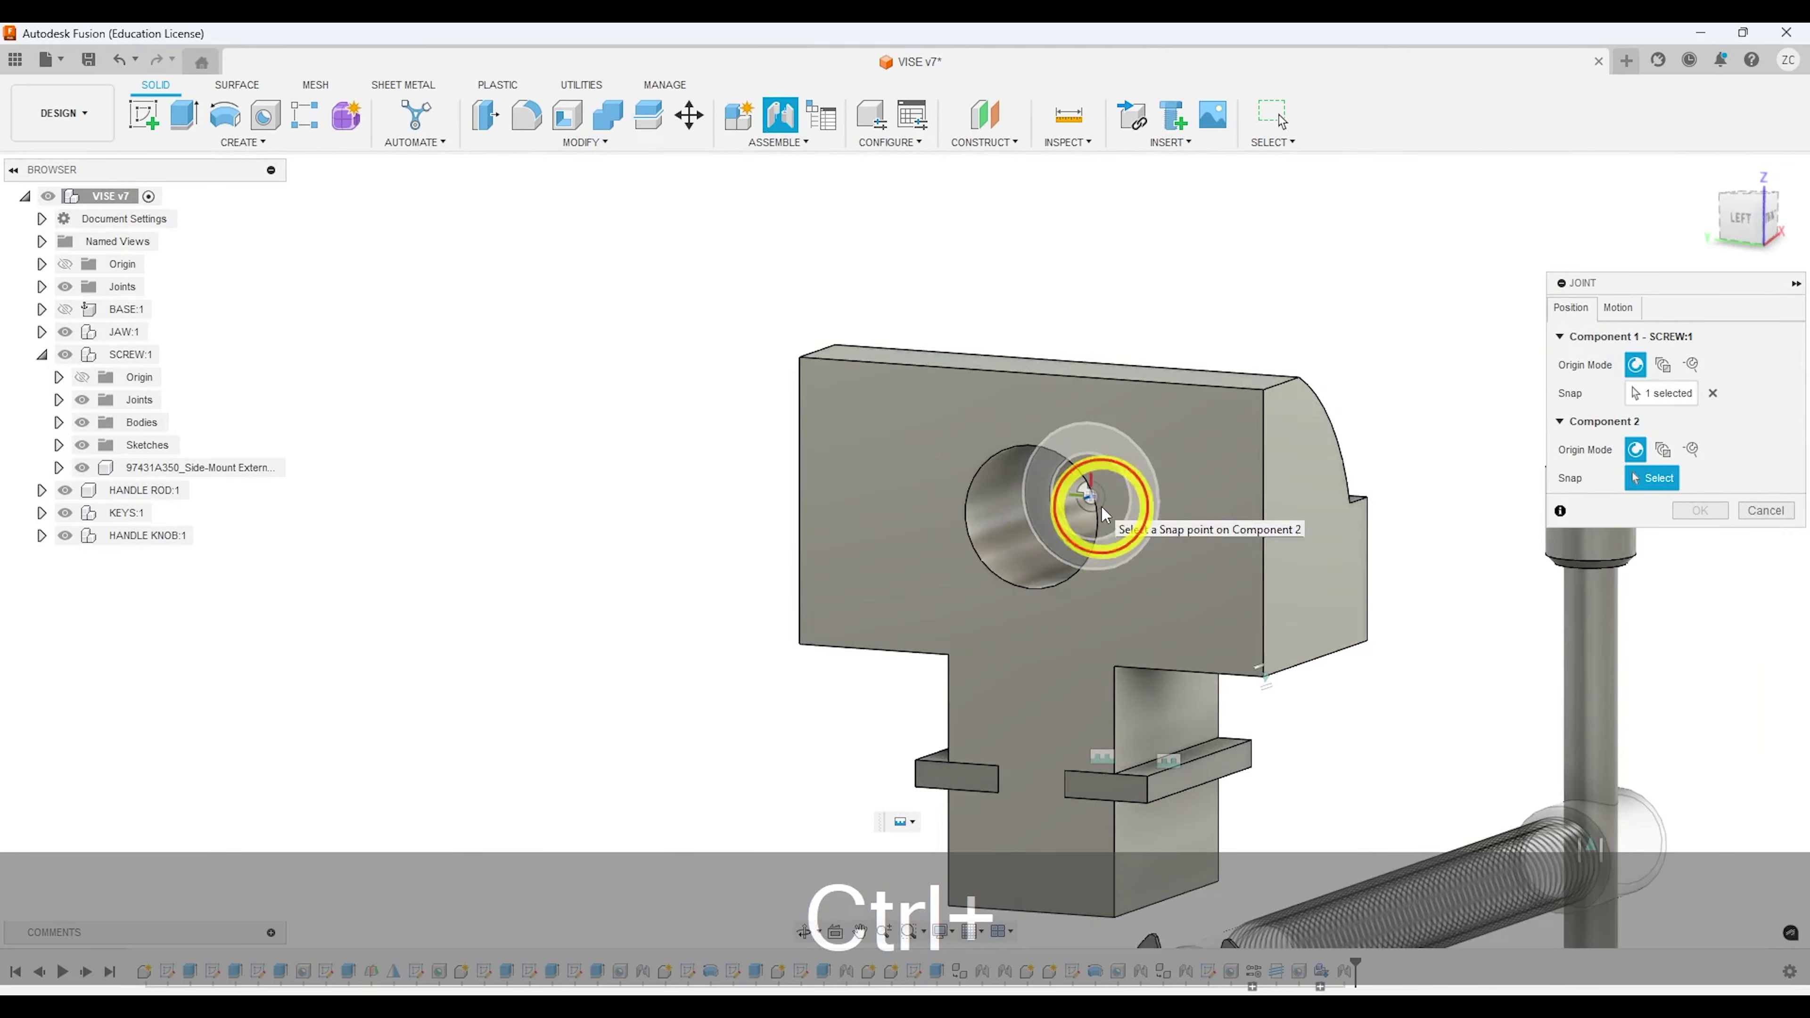
ctrl+click(1100, 505)
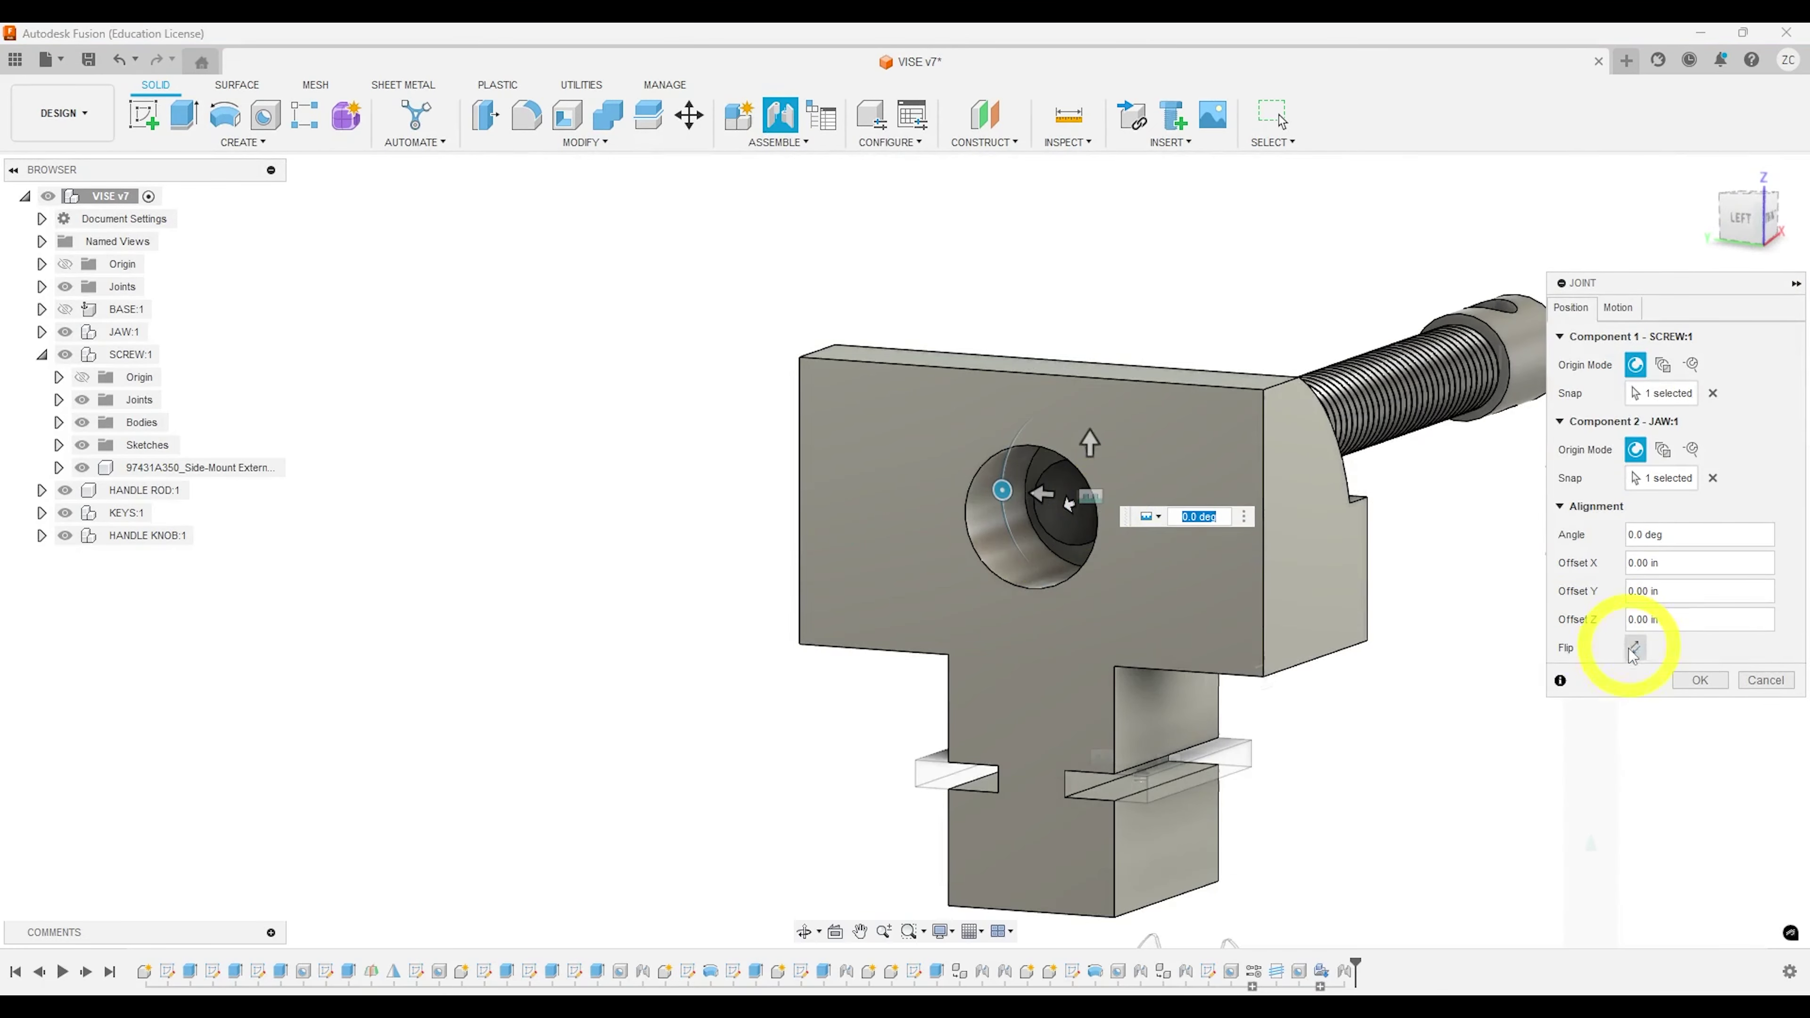
click(1700, 681)
Step: Examine how the screw shank and retaining ring sit in the jaw's bore from both sides of the jaw
shift+middle_drag(1435, 567, 818, 542)
scroll(1290, 575, down, 3)
click(43, 218)
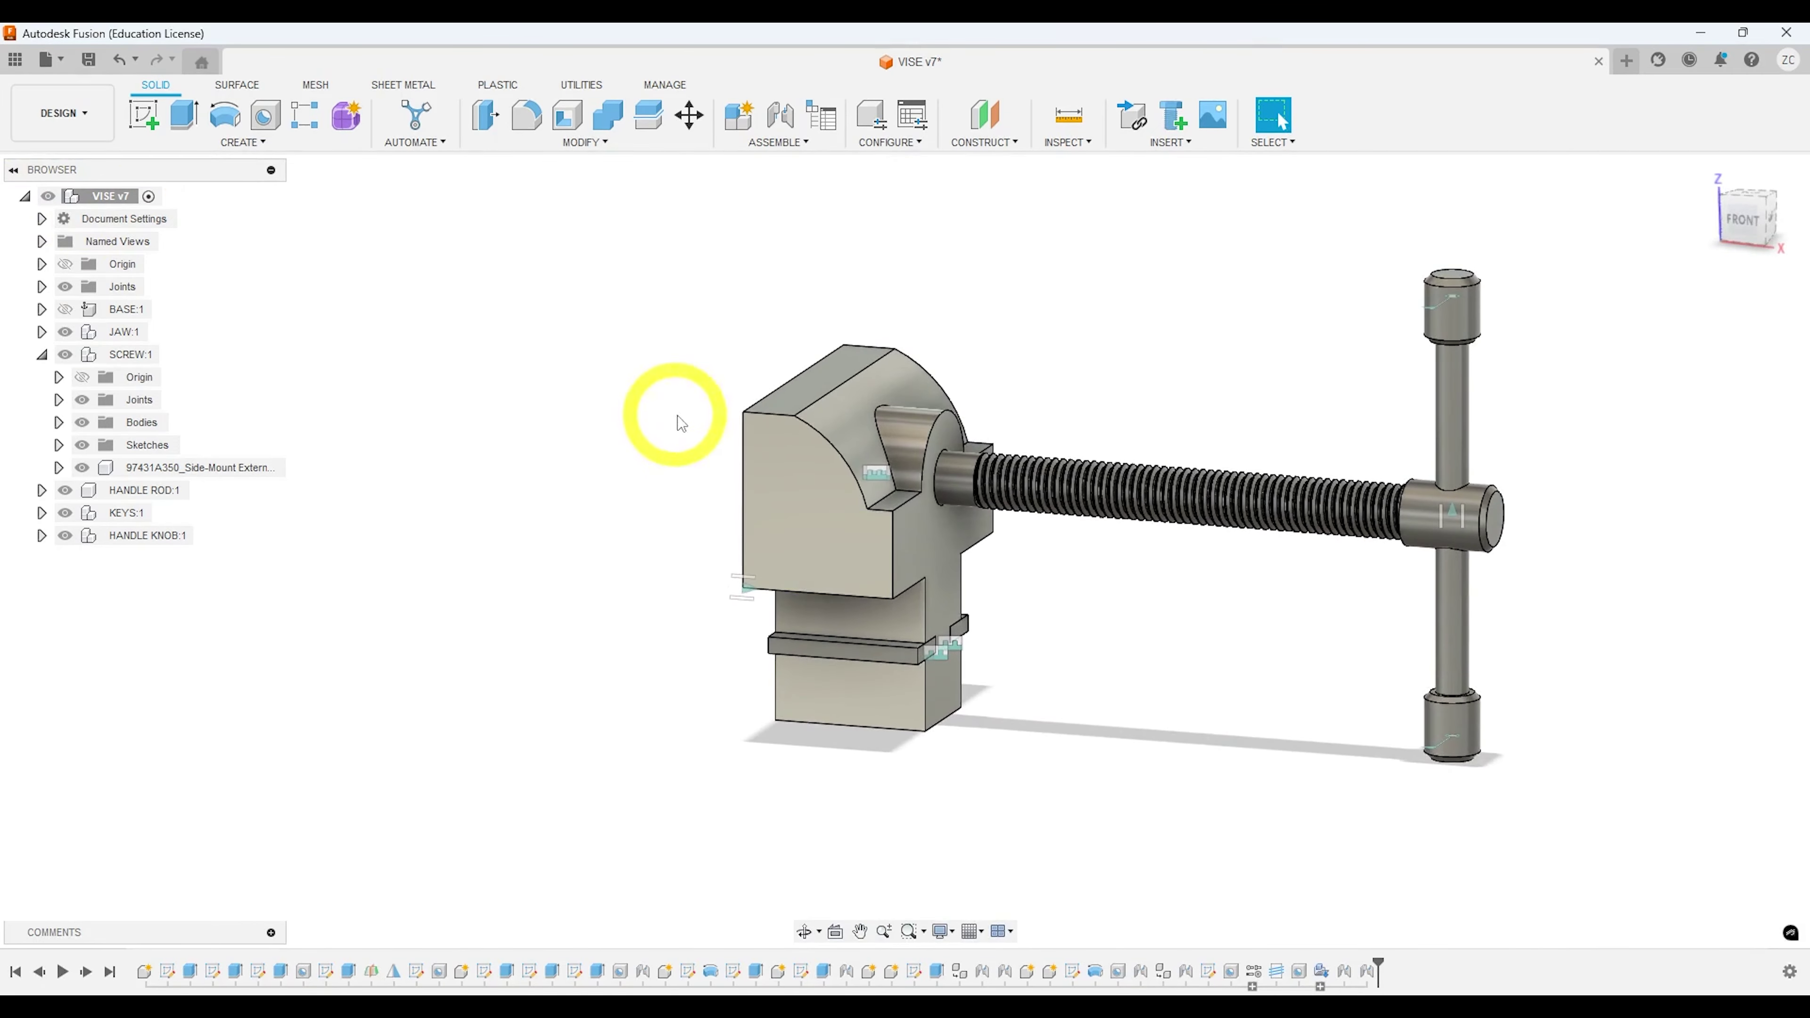
scroll(955, 488, up, 3)
shift+middle_drag(940, 477, 889, 473)
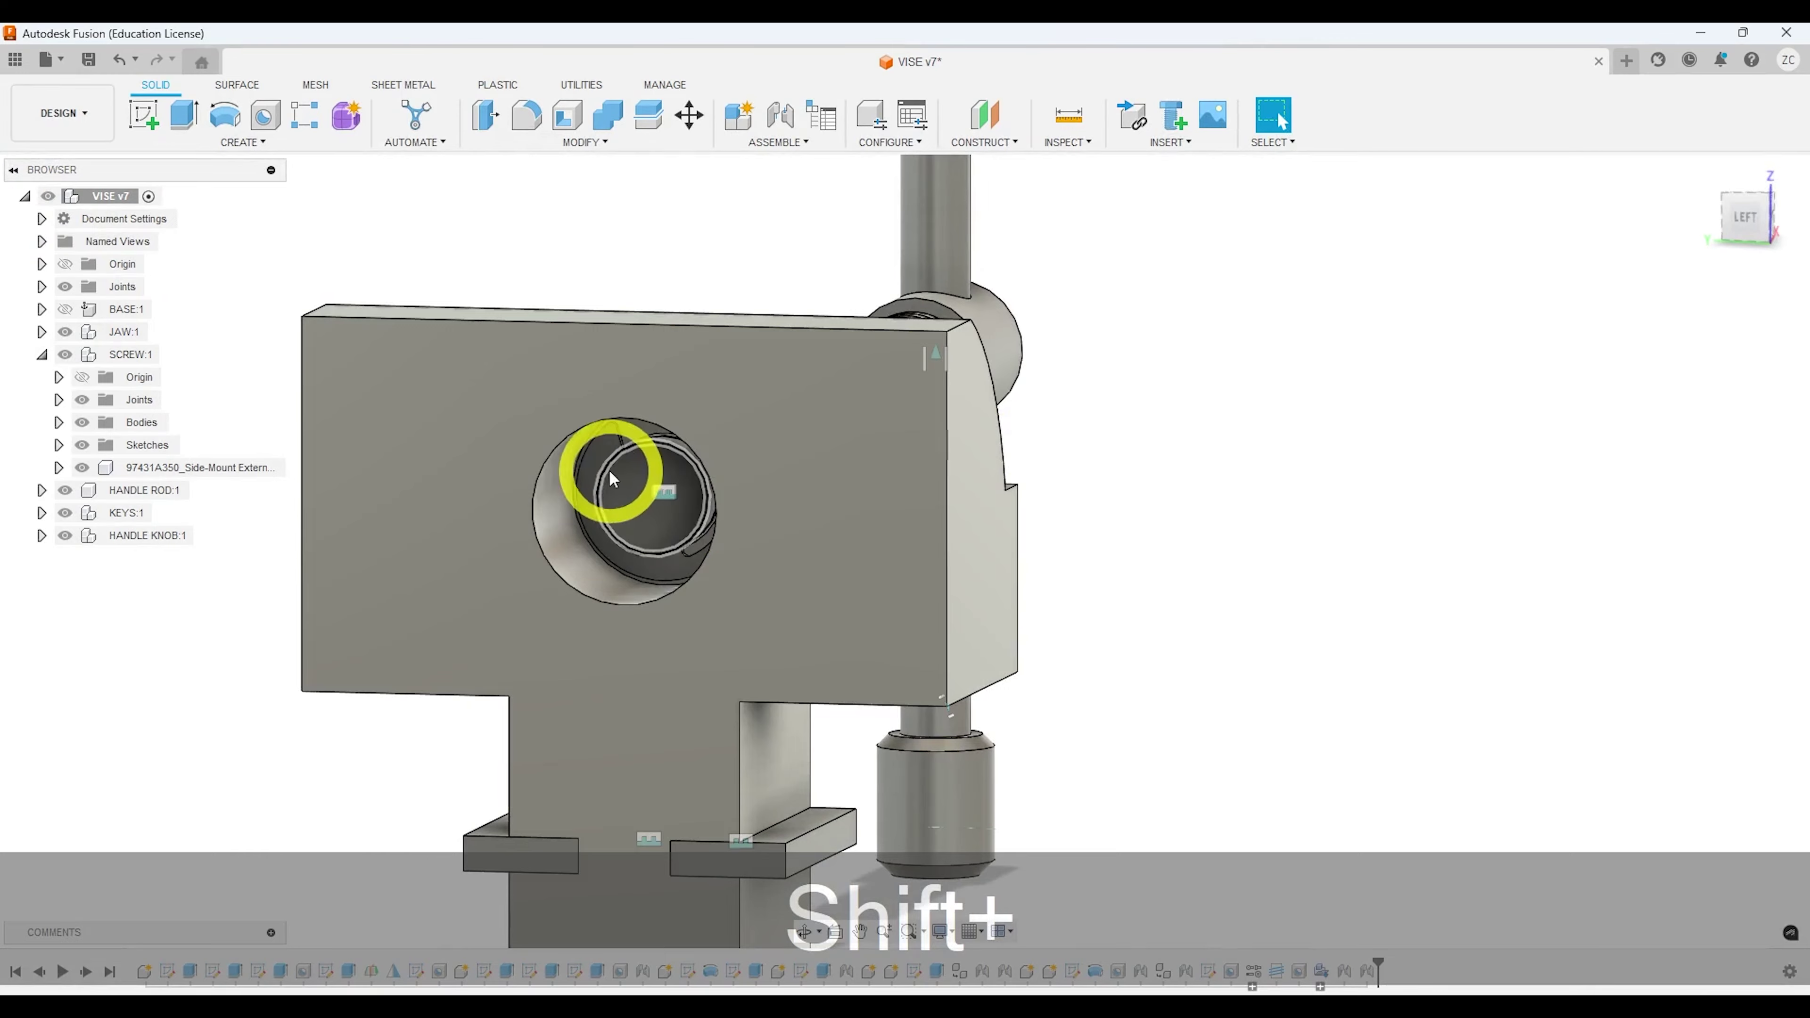
shift+middle_drag(755, 531, 590, 549)
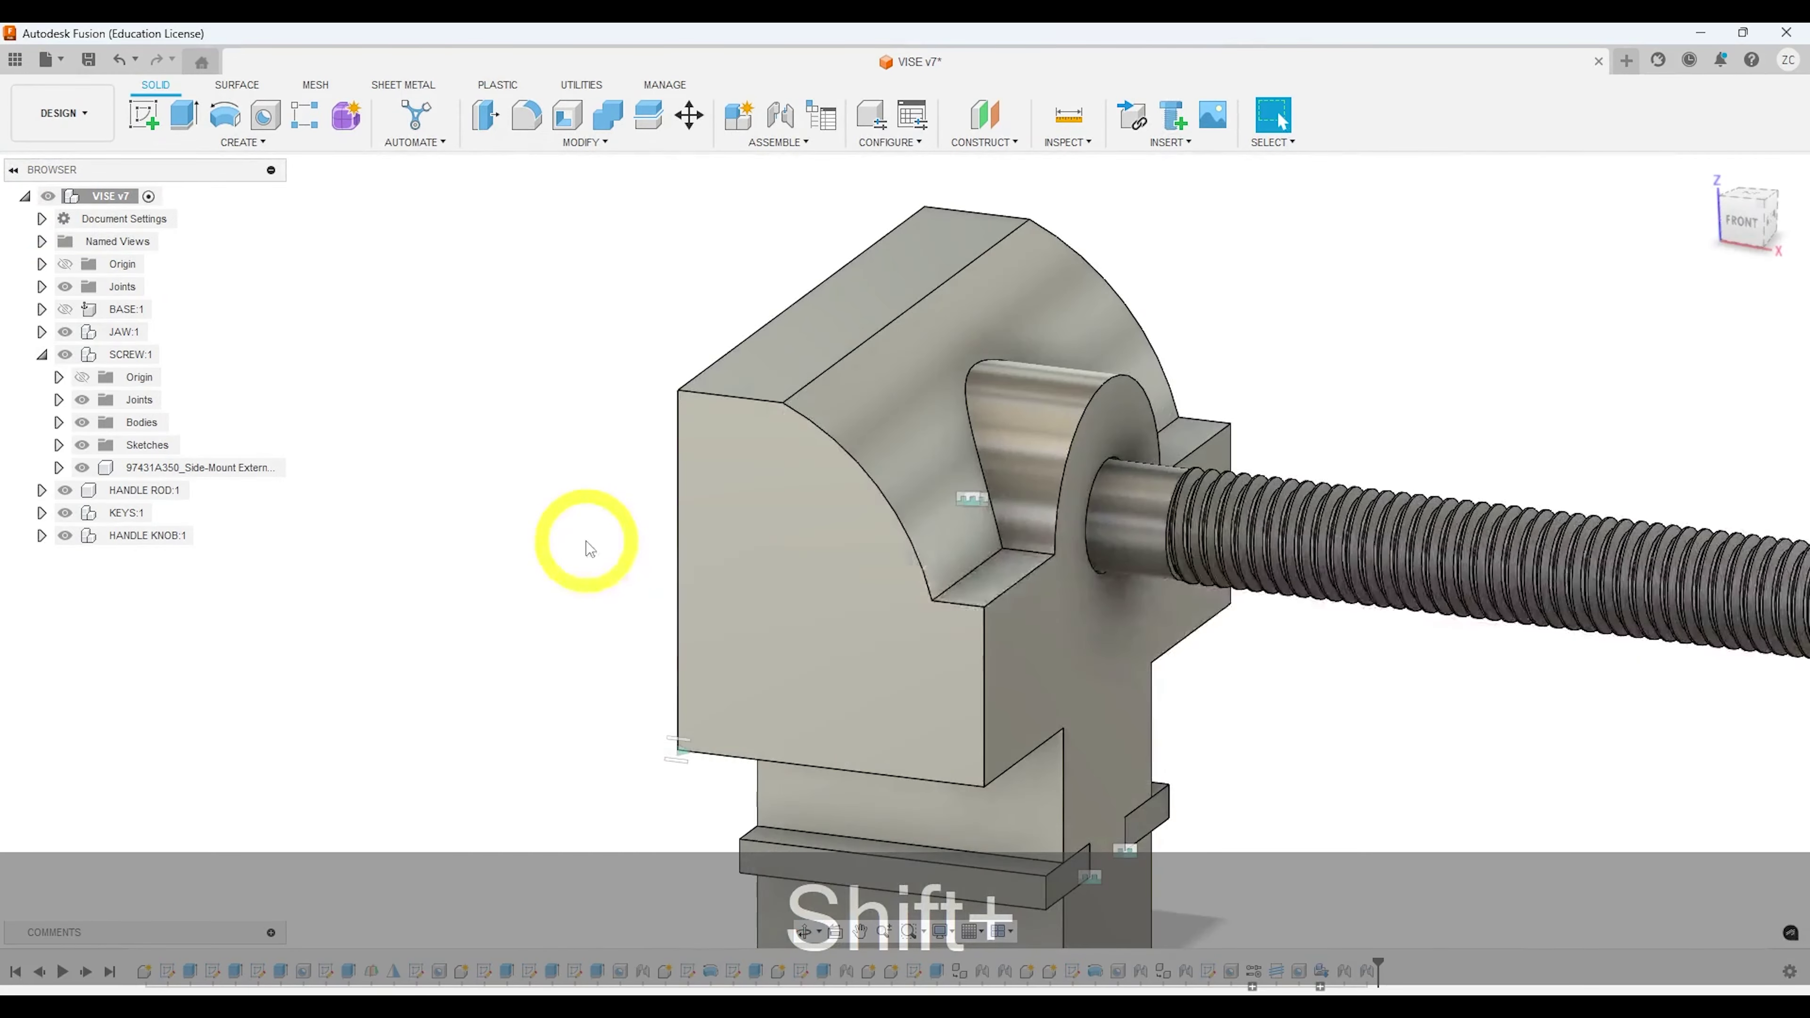
scroll(1145, 523, up, 2)
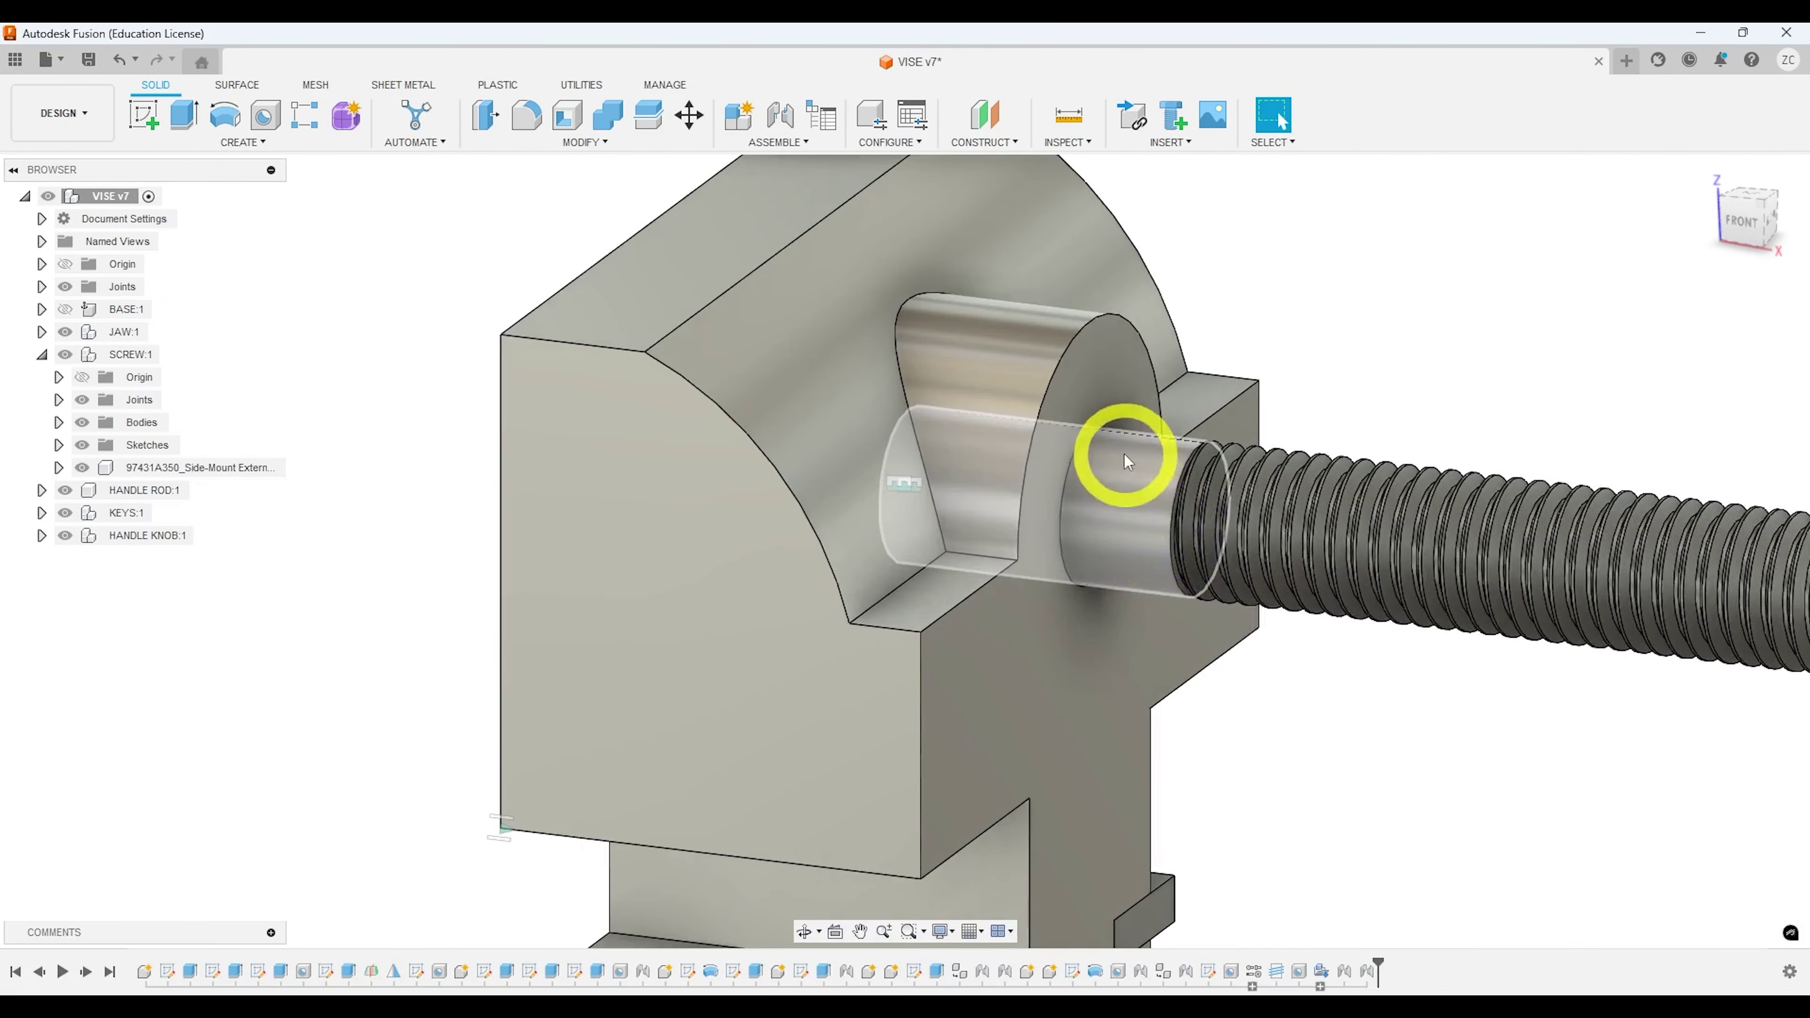
scroll(1109, 490, down, 2)
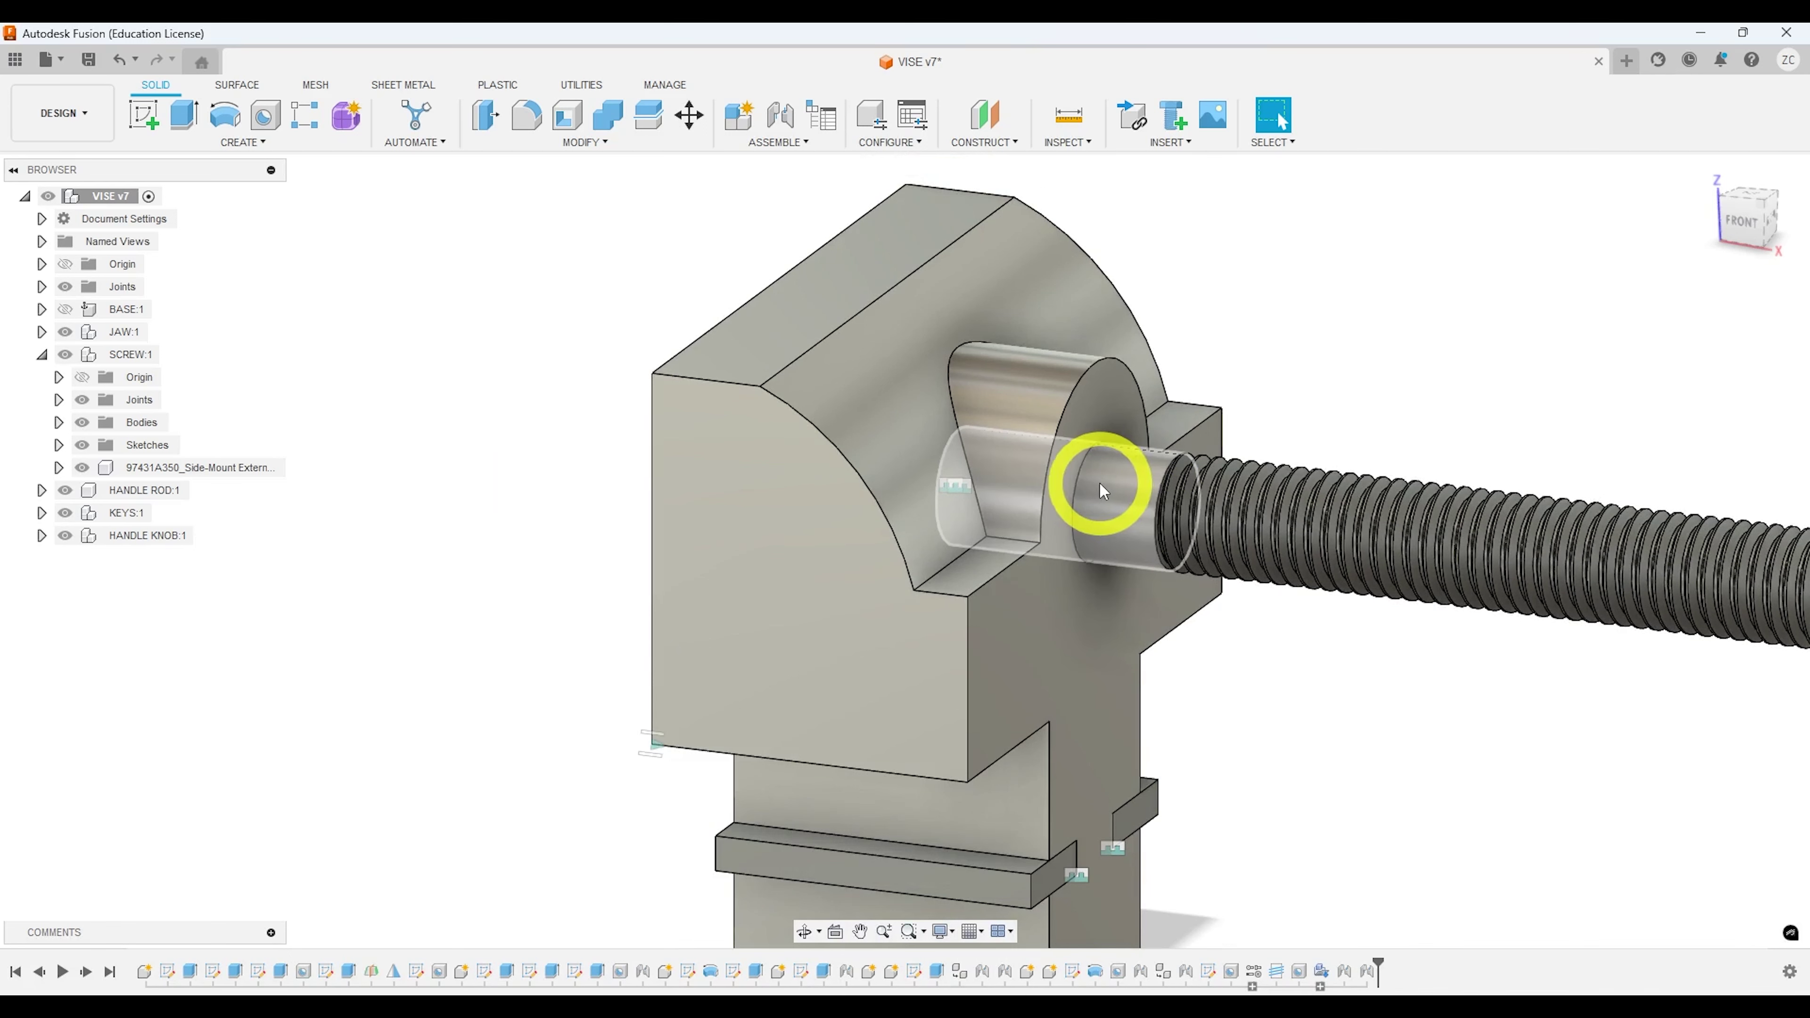
Step: Measure the distance from the bore edge on the jaw's face to the start of the screw's thread
key(i)
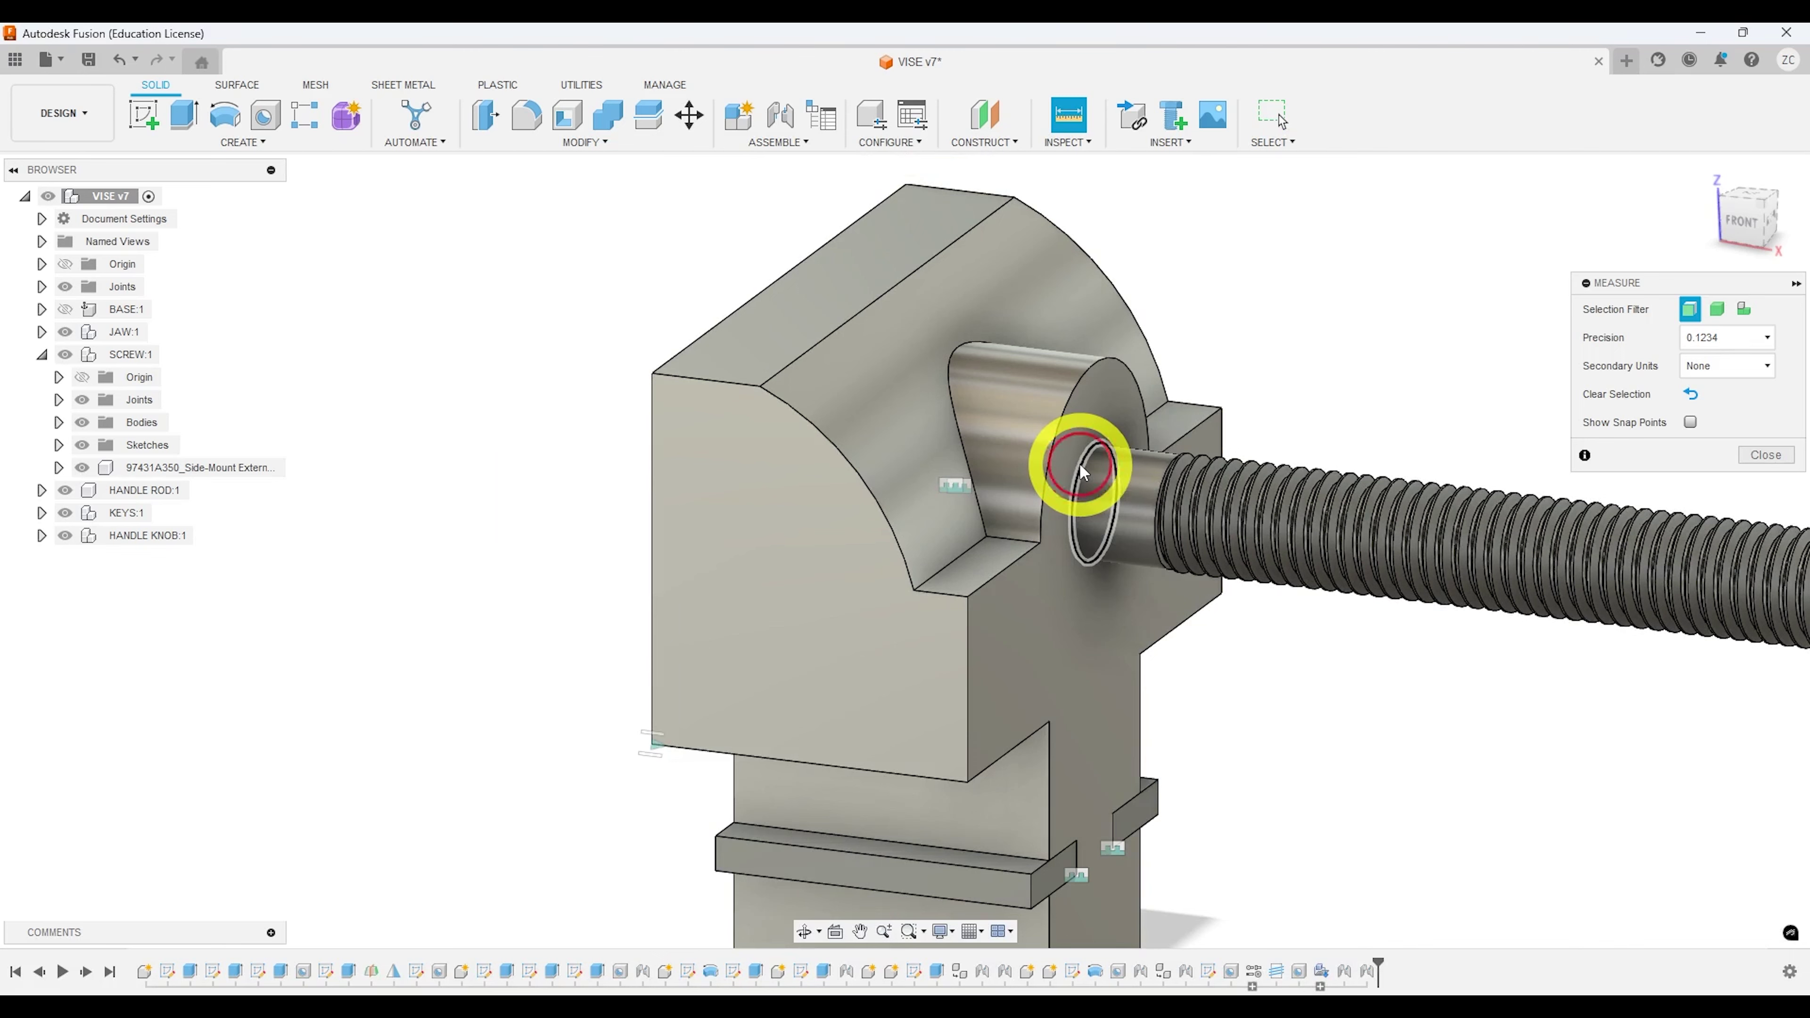
click(1094, 460)
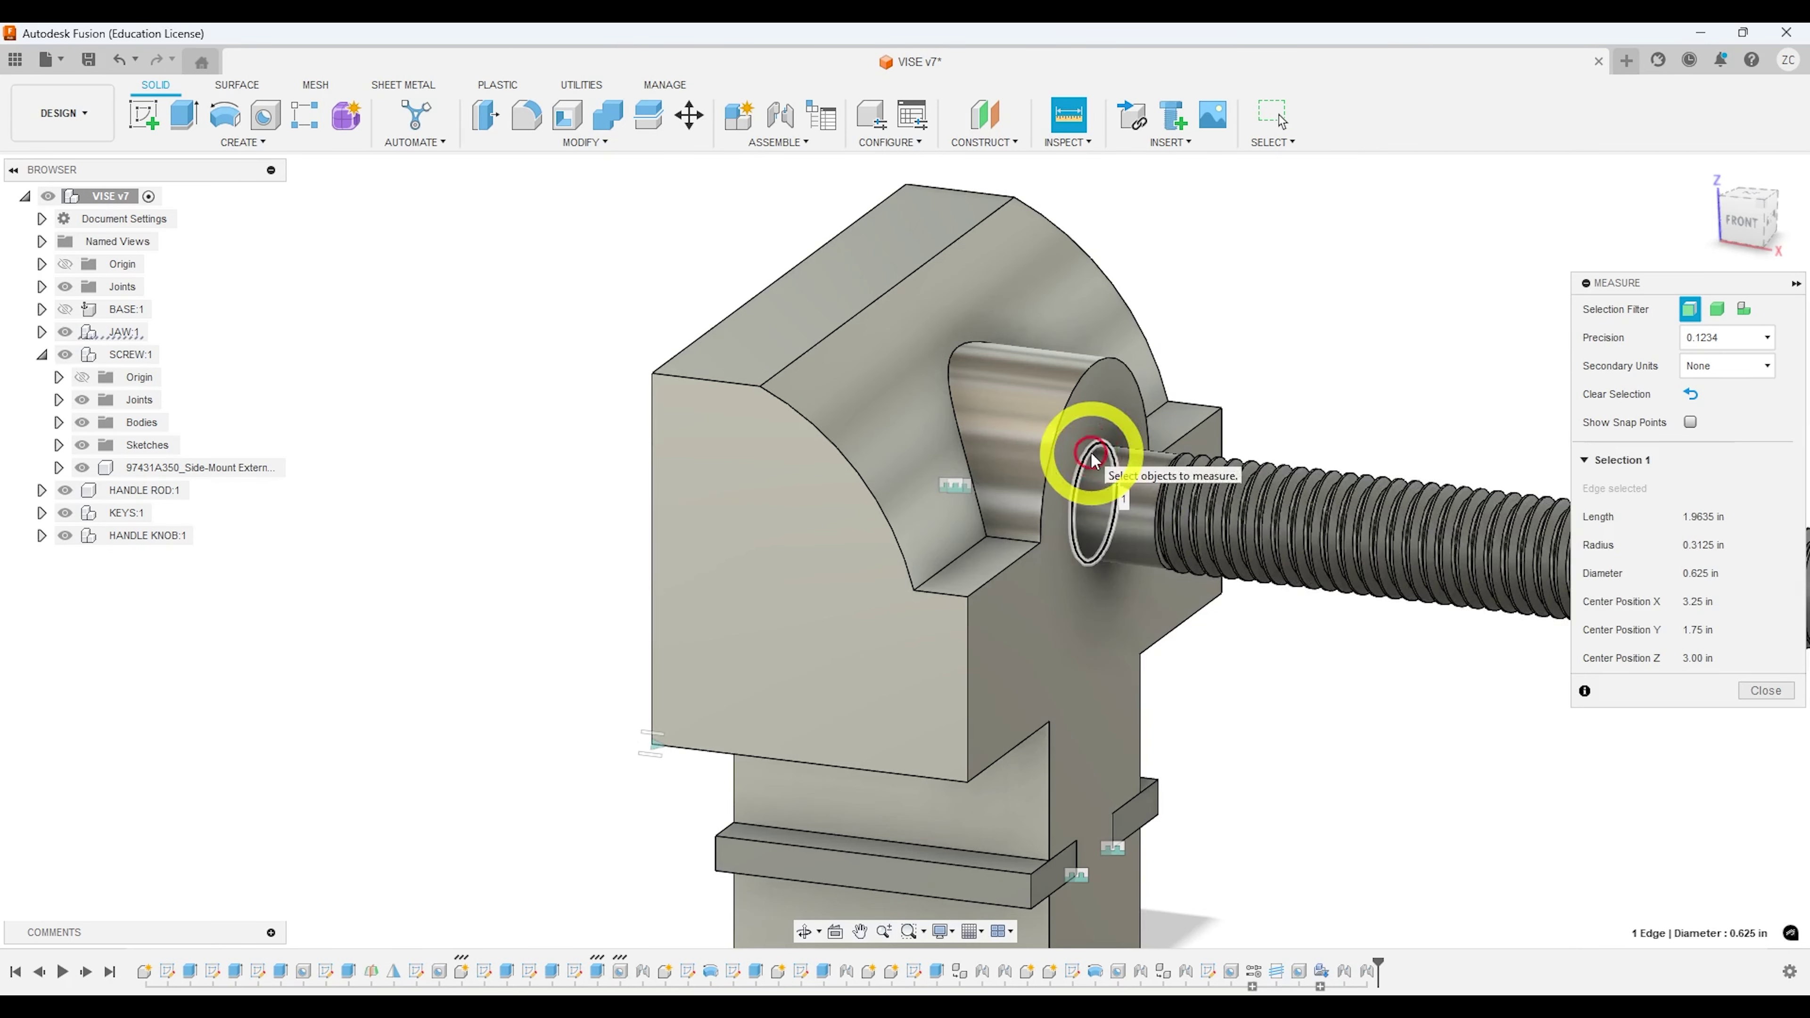
click(1158, 492)
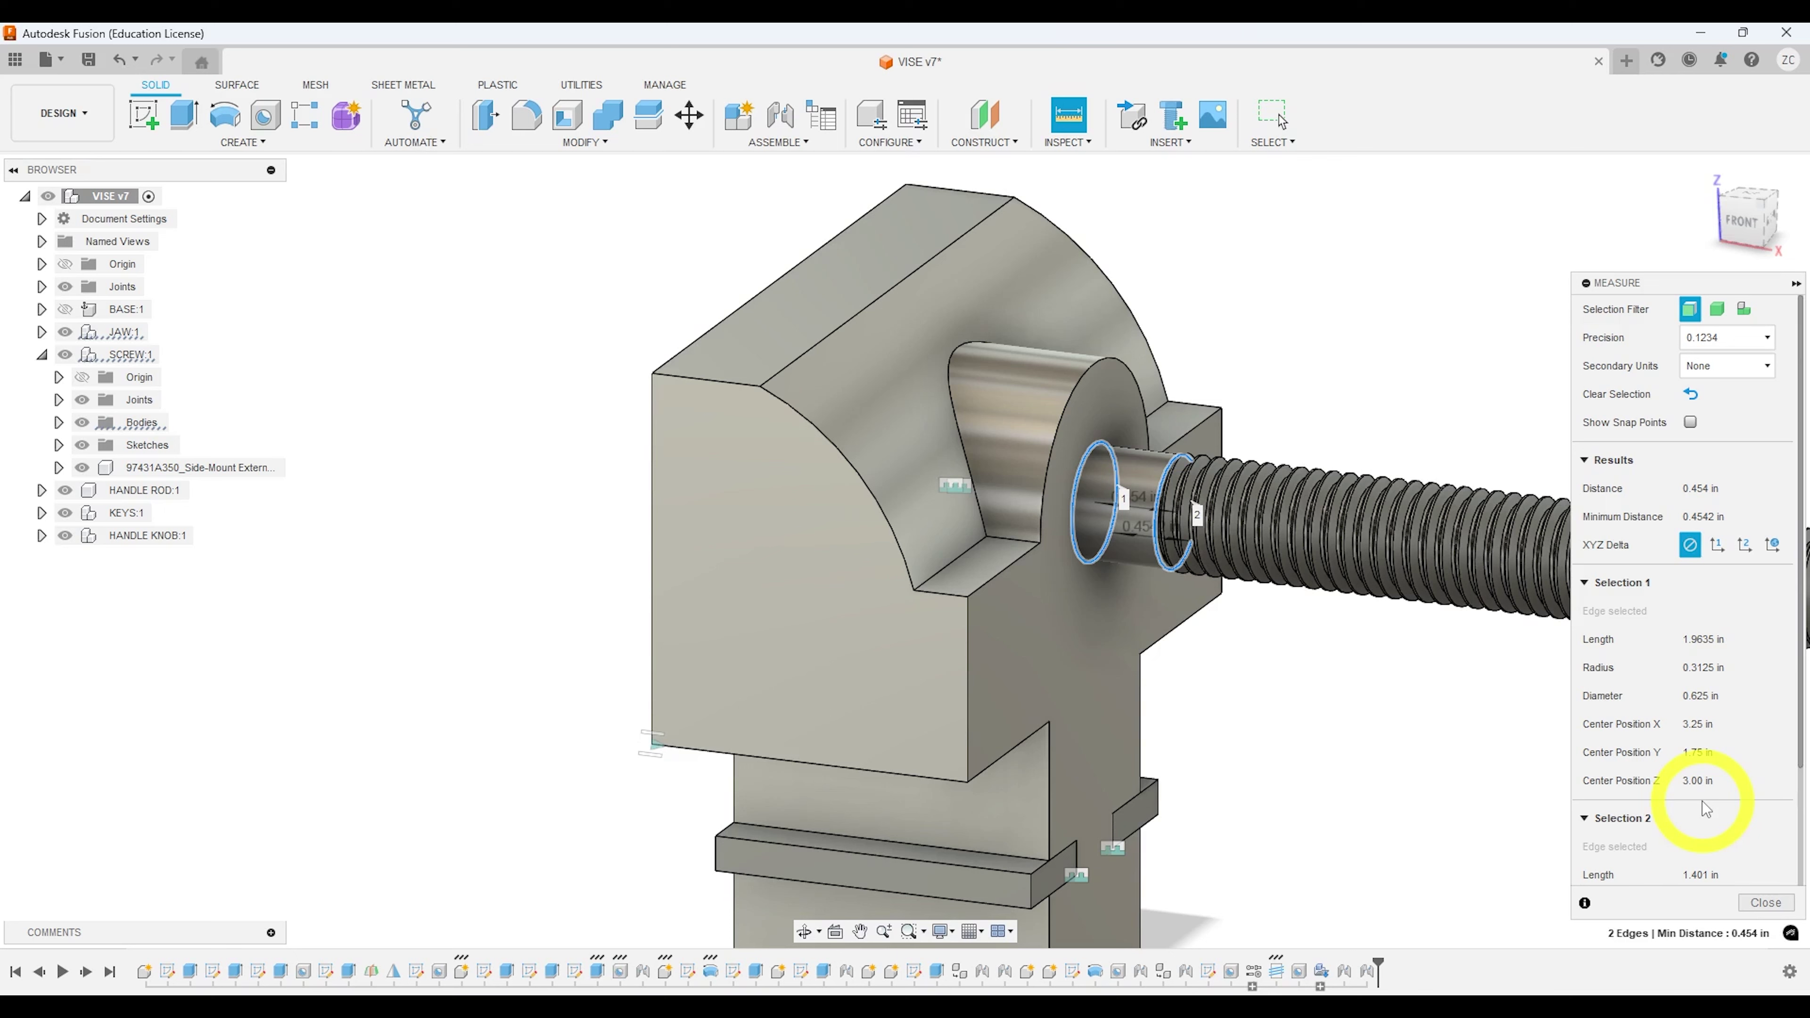
click(1766, 901)
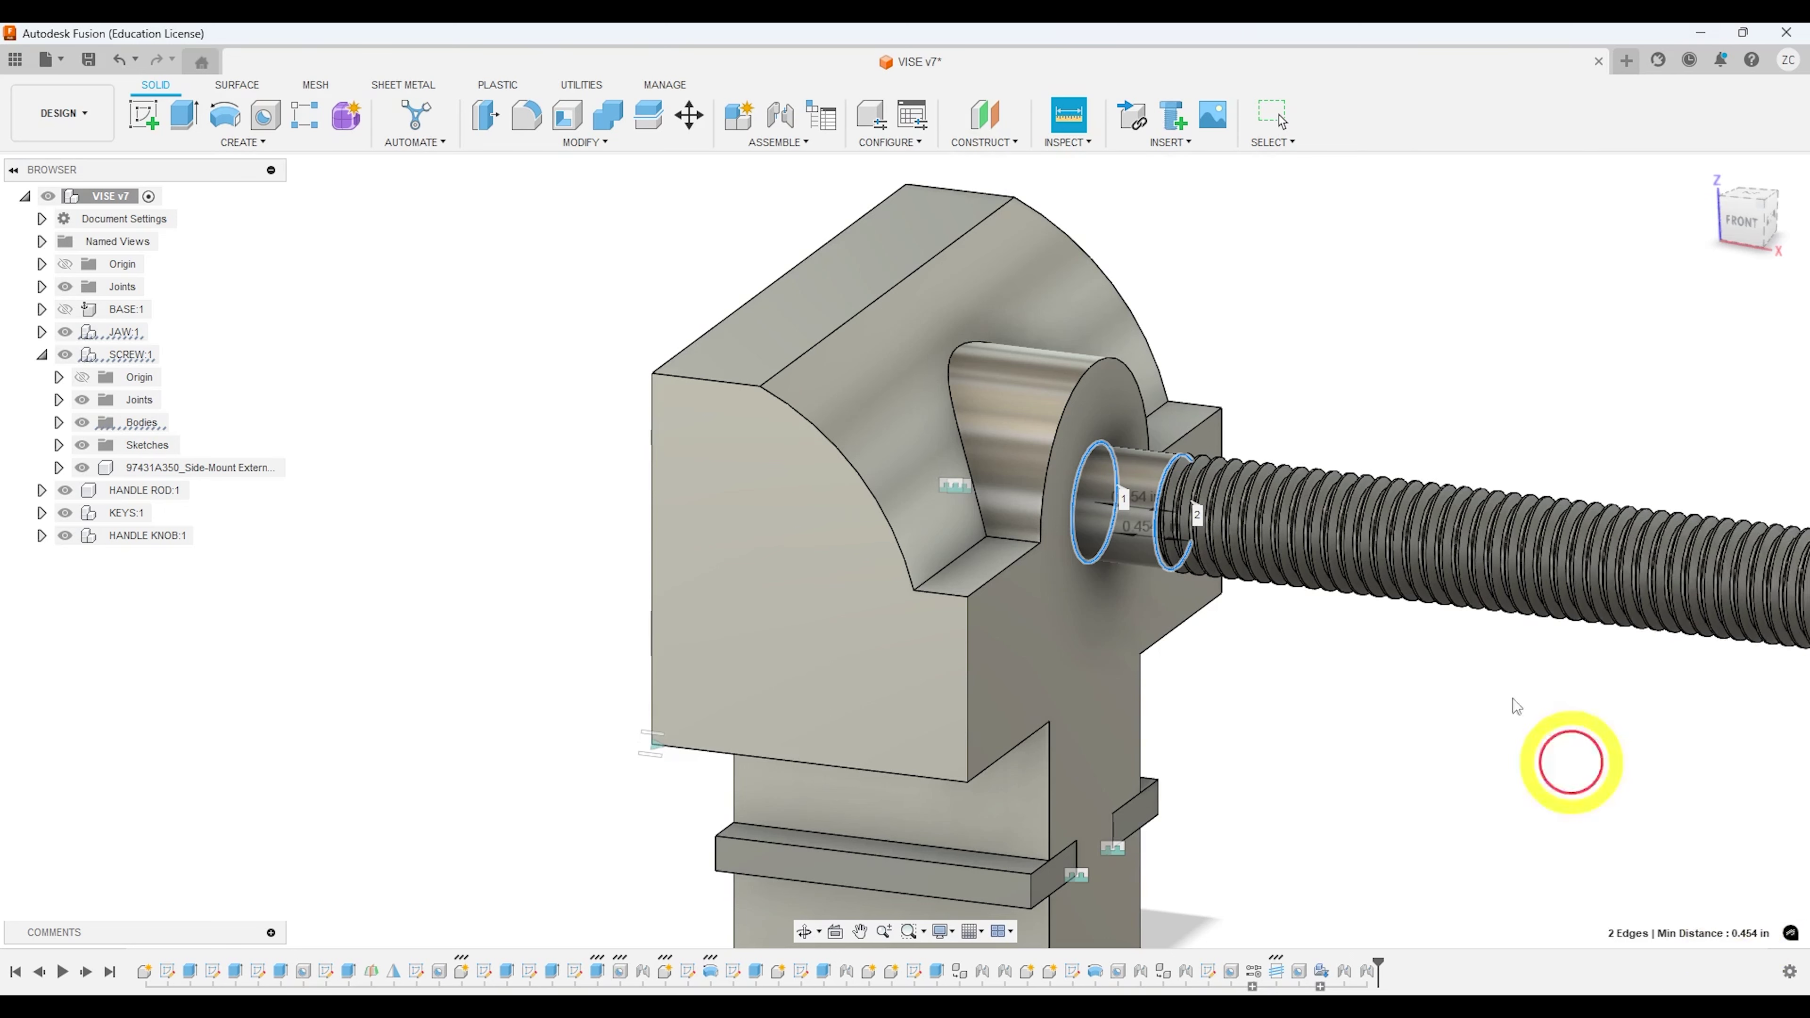
Step: Set the unthreaded shank's length to 1.5 in-.454 in the screw component's first sketch, finish the sketch, and reactivate the top-level assembly
double_click(131, 354)
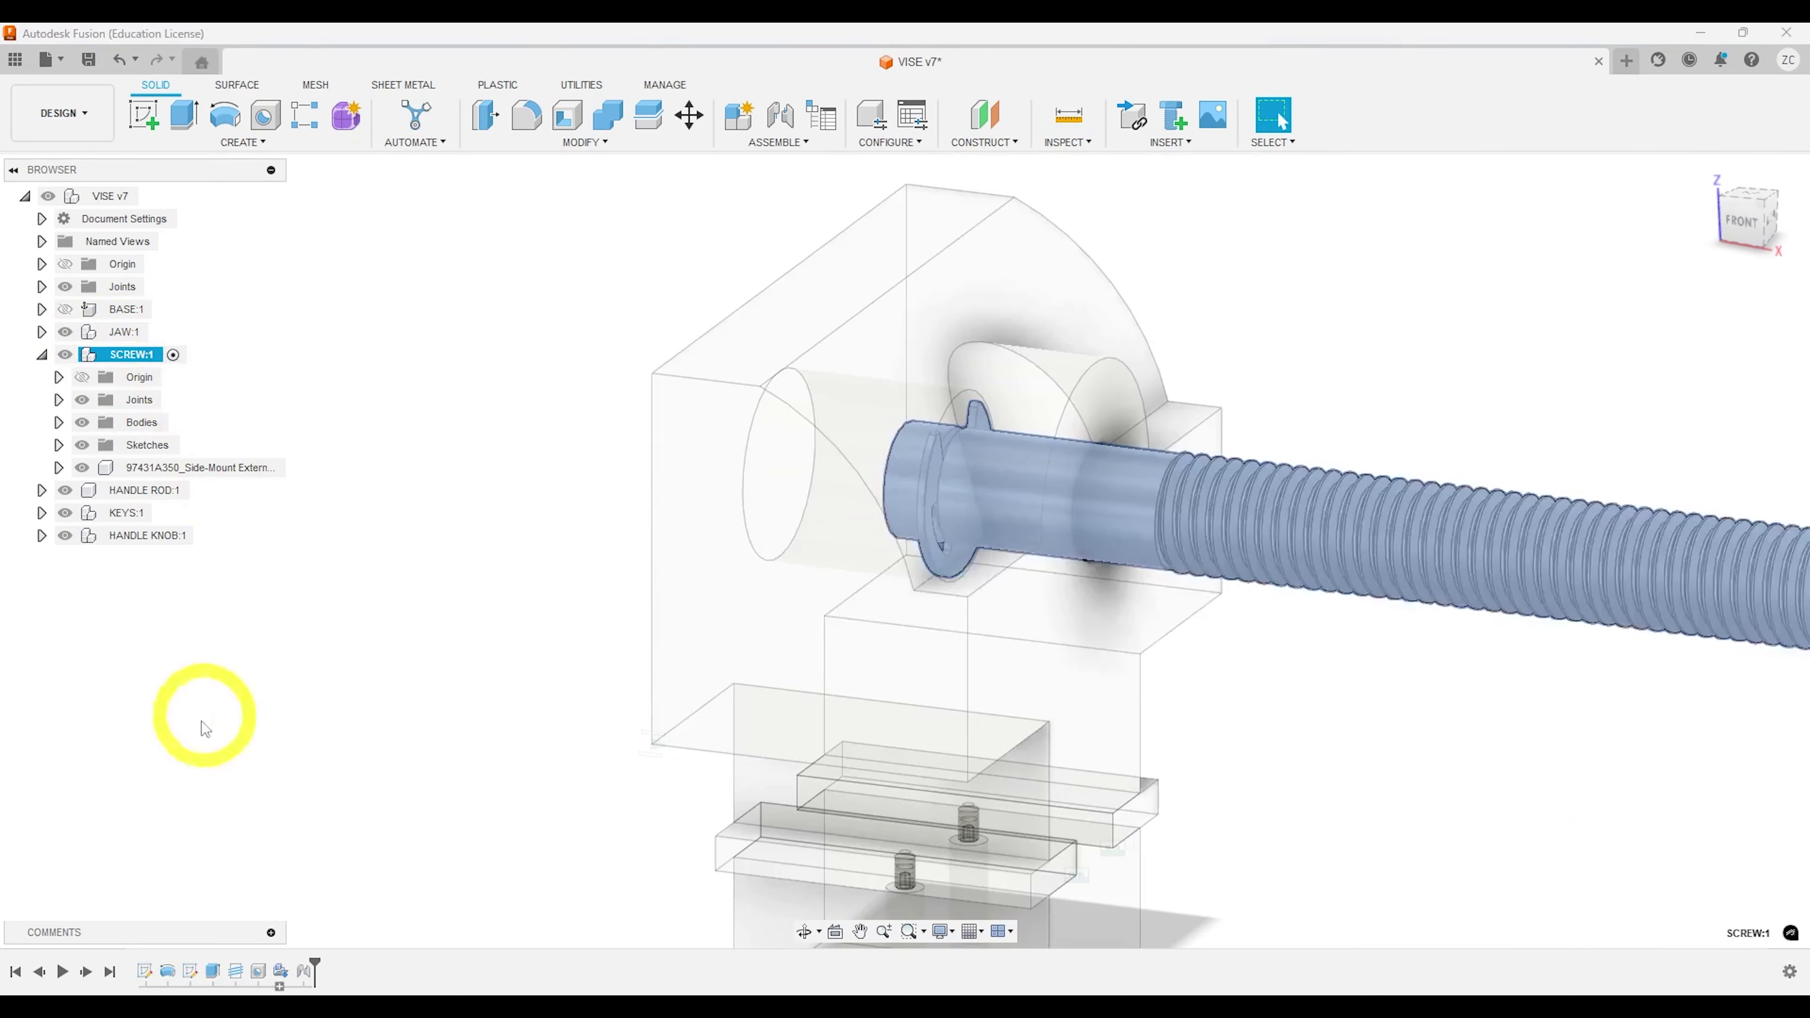
double_click(144, 973)
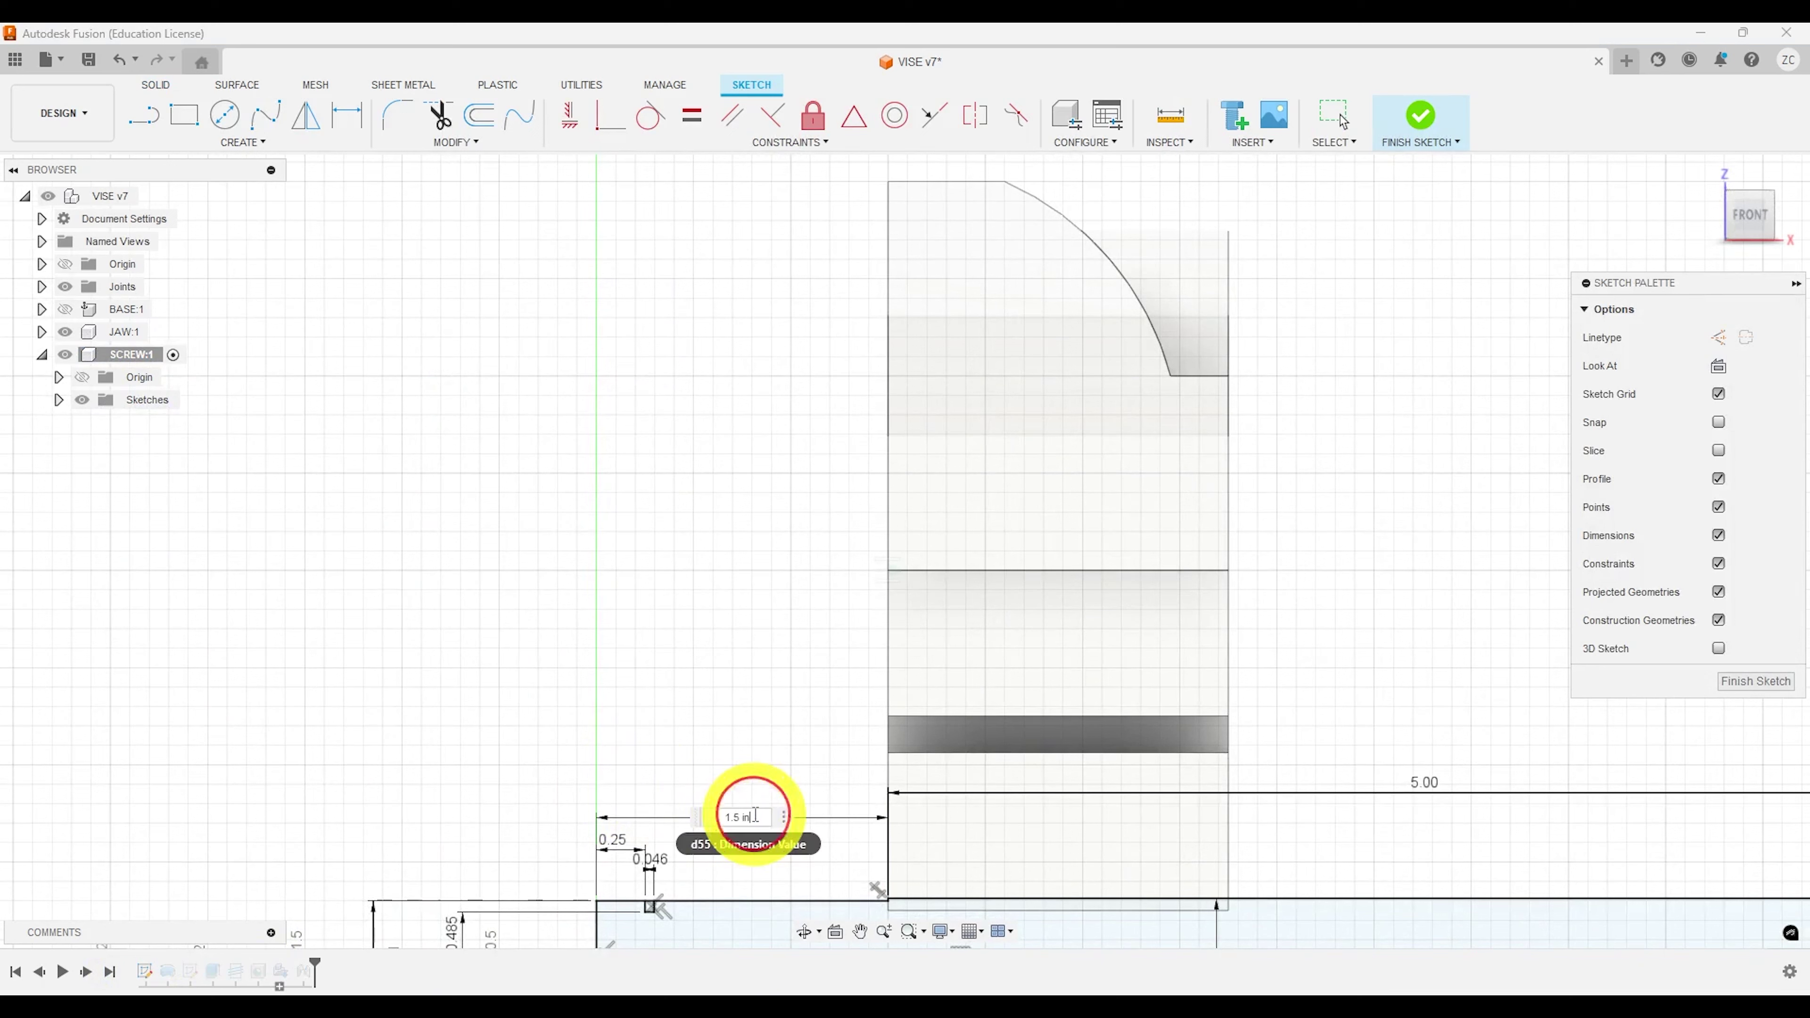
text(-)
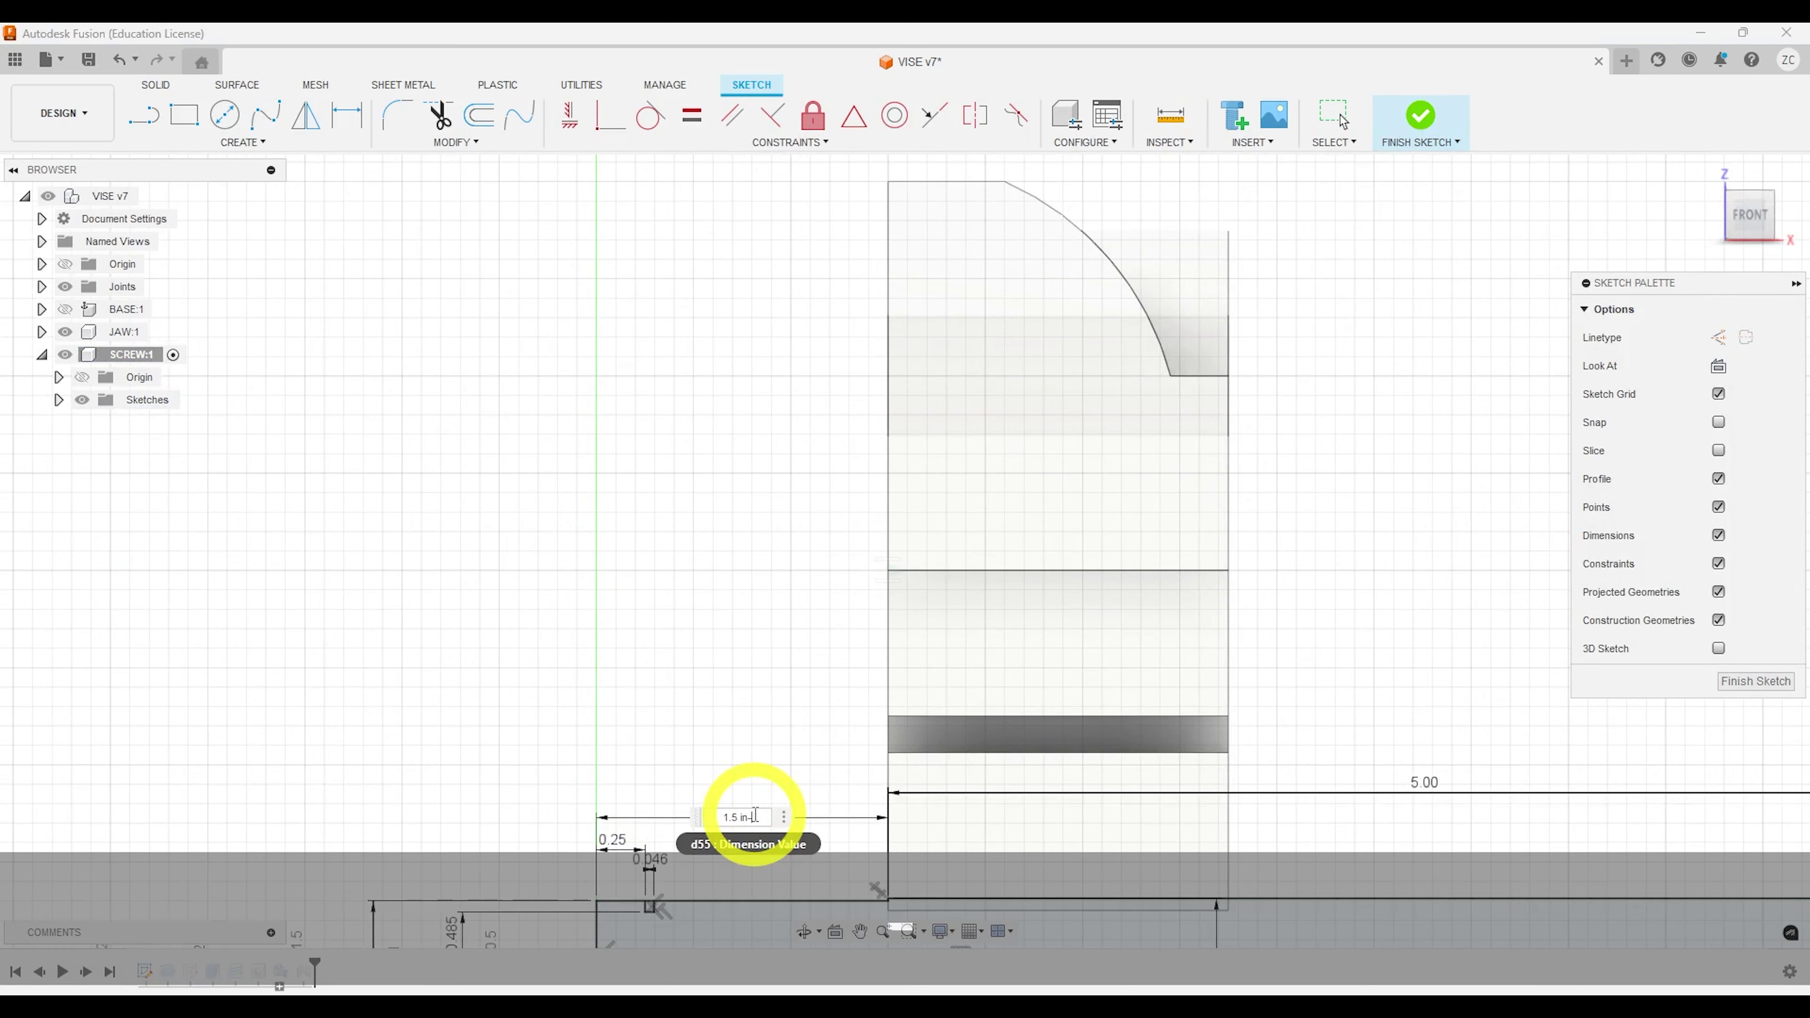
text(.454)
key(Return)
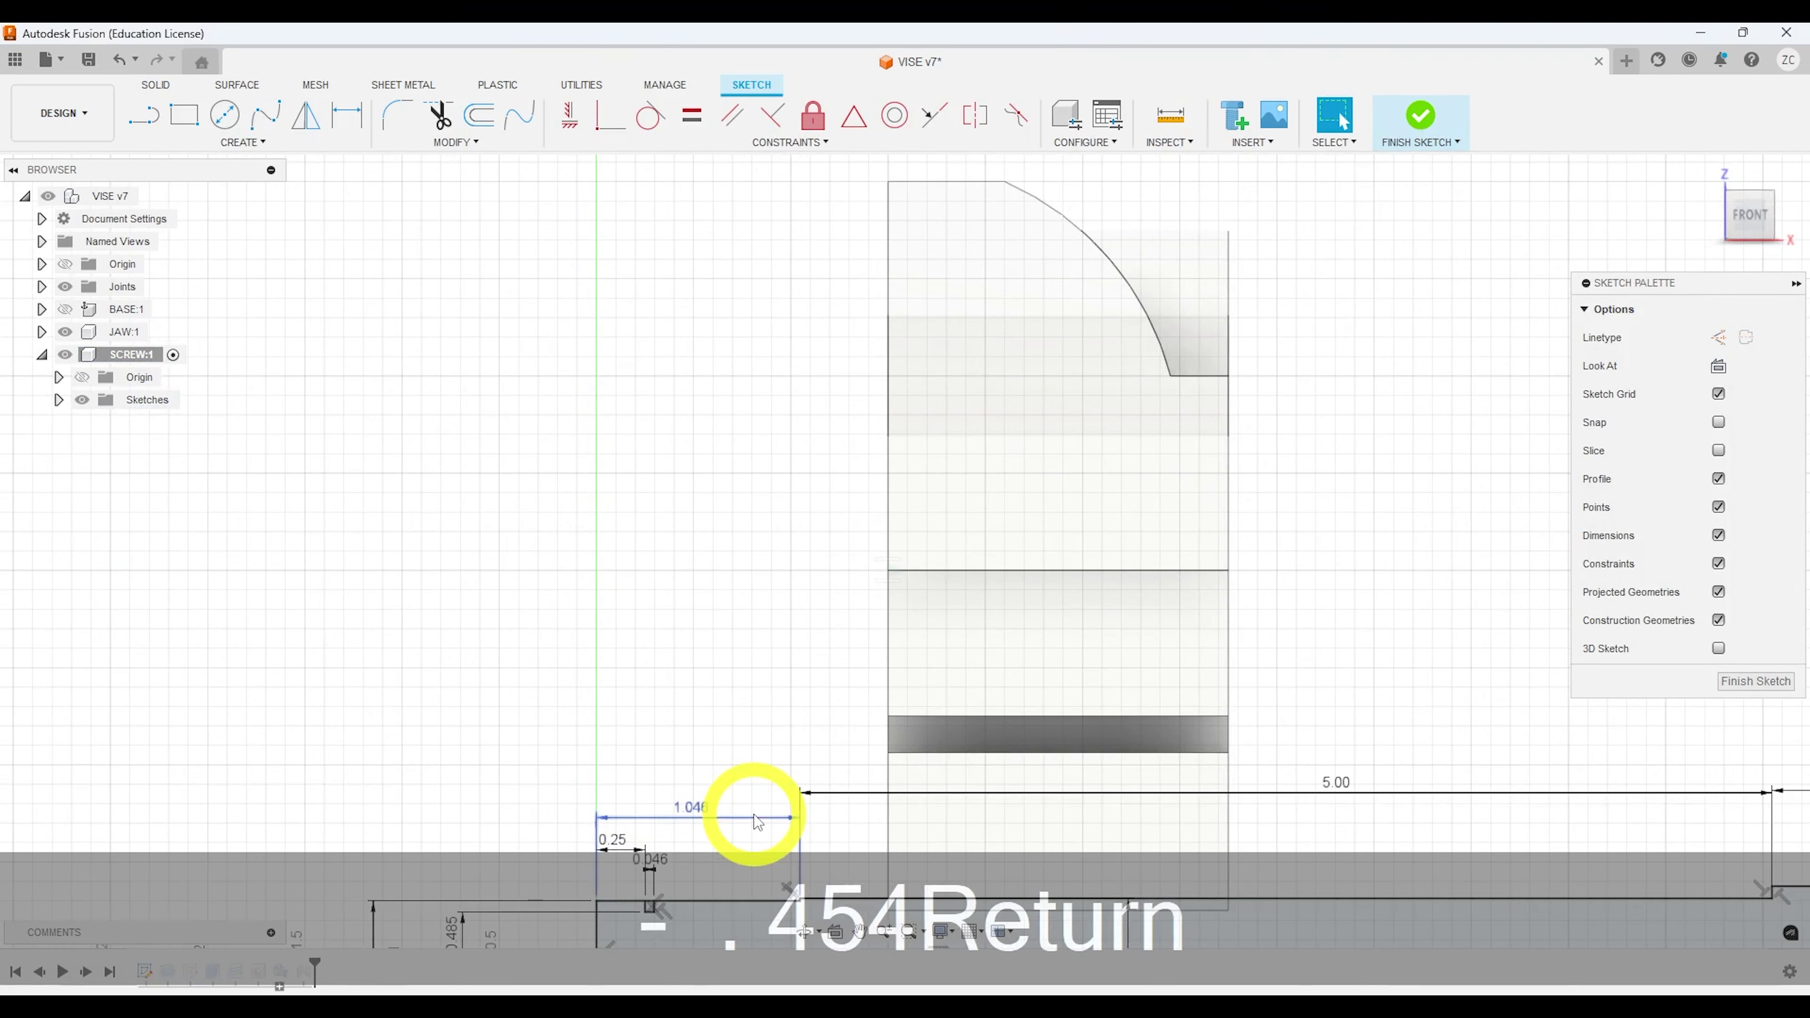
click(1436, 115)
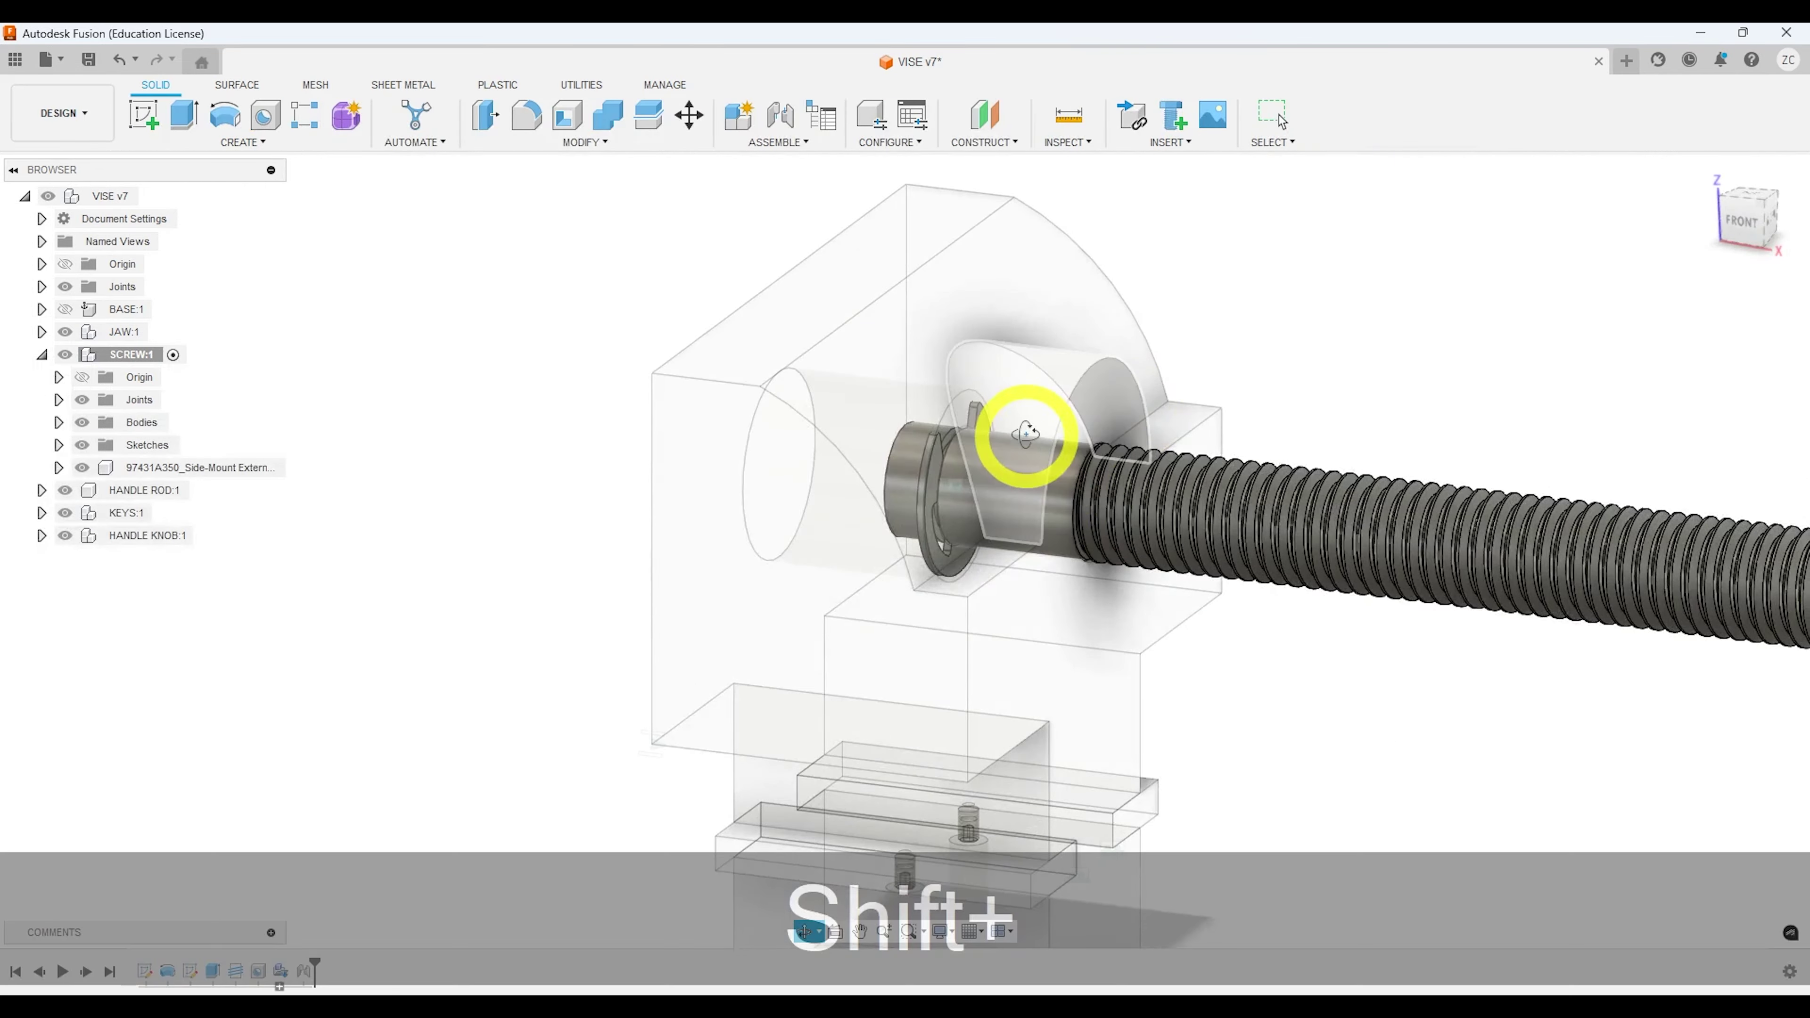
shift+middle_drag(1022, 435, 959, 382)
scroll(1040, 447, down, 3)
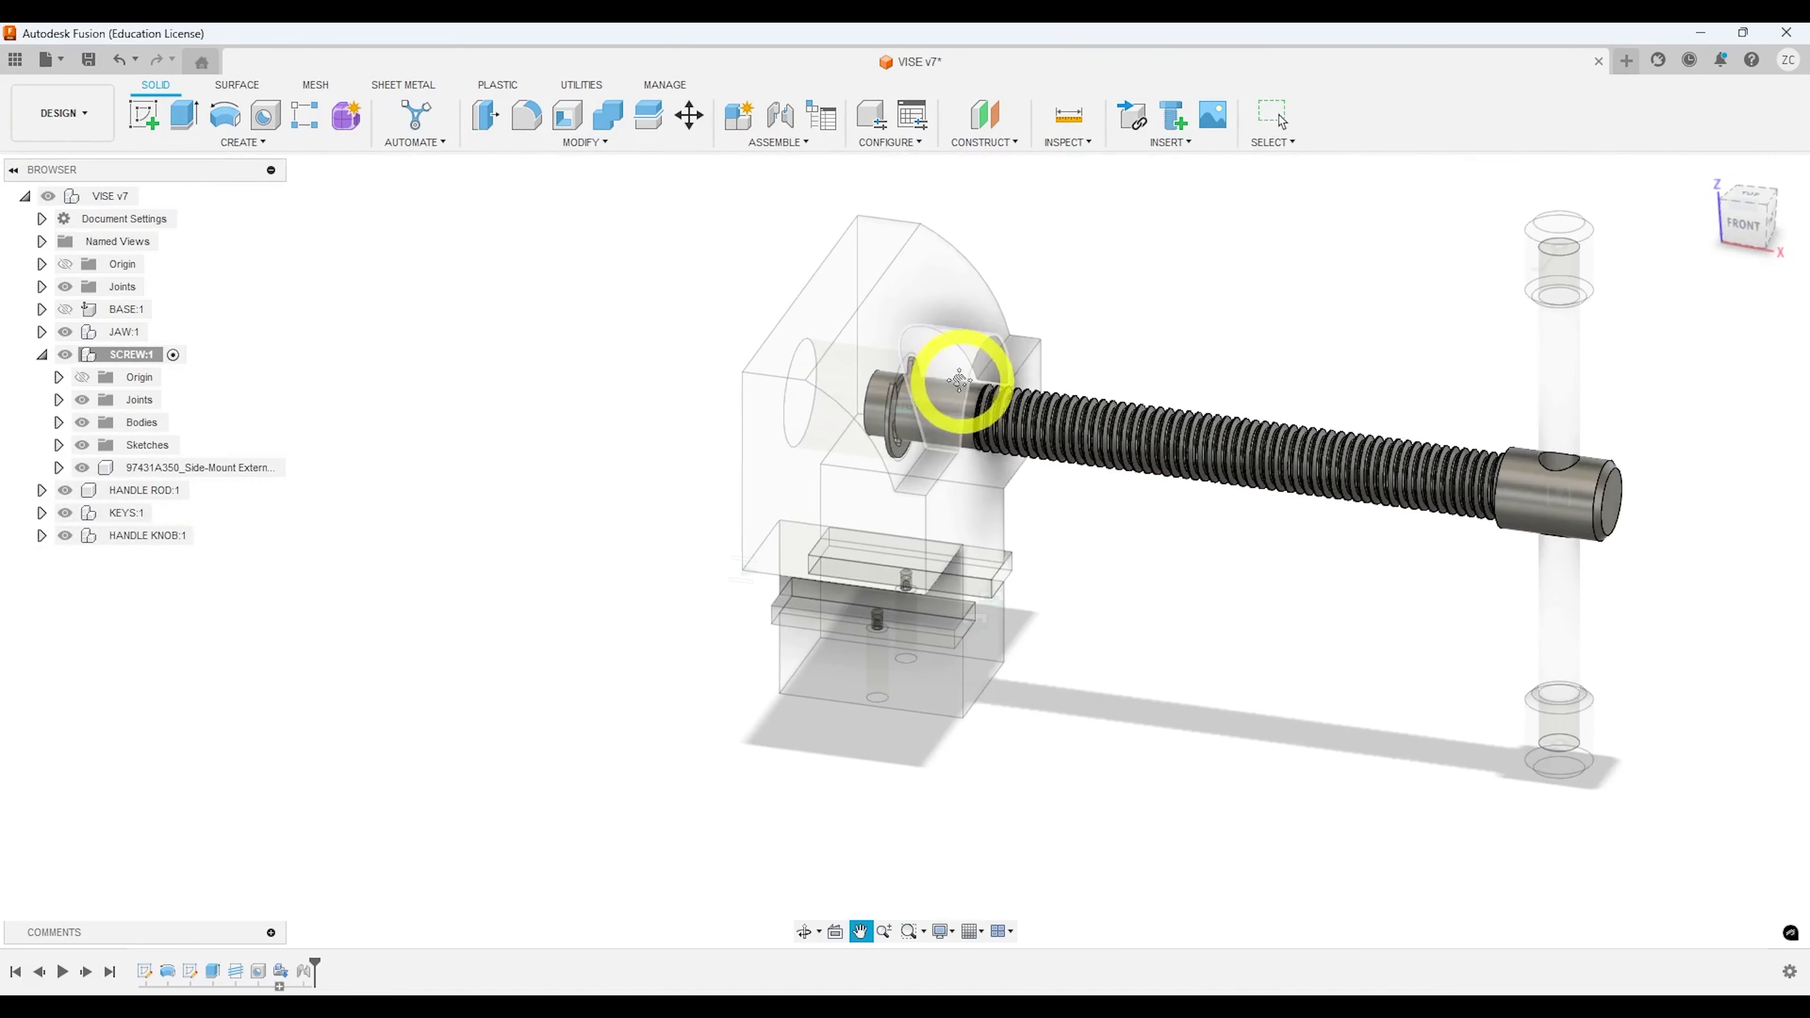
click(148, 197)
Step: Hide the joints of the assembly and of the screw component, and show the base again
mouse_move(612, 334)
shift+middle_down()
mouse_move(530, 348)
mouse_move(614, 311)
shift+middle_up()
click(66, 288)
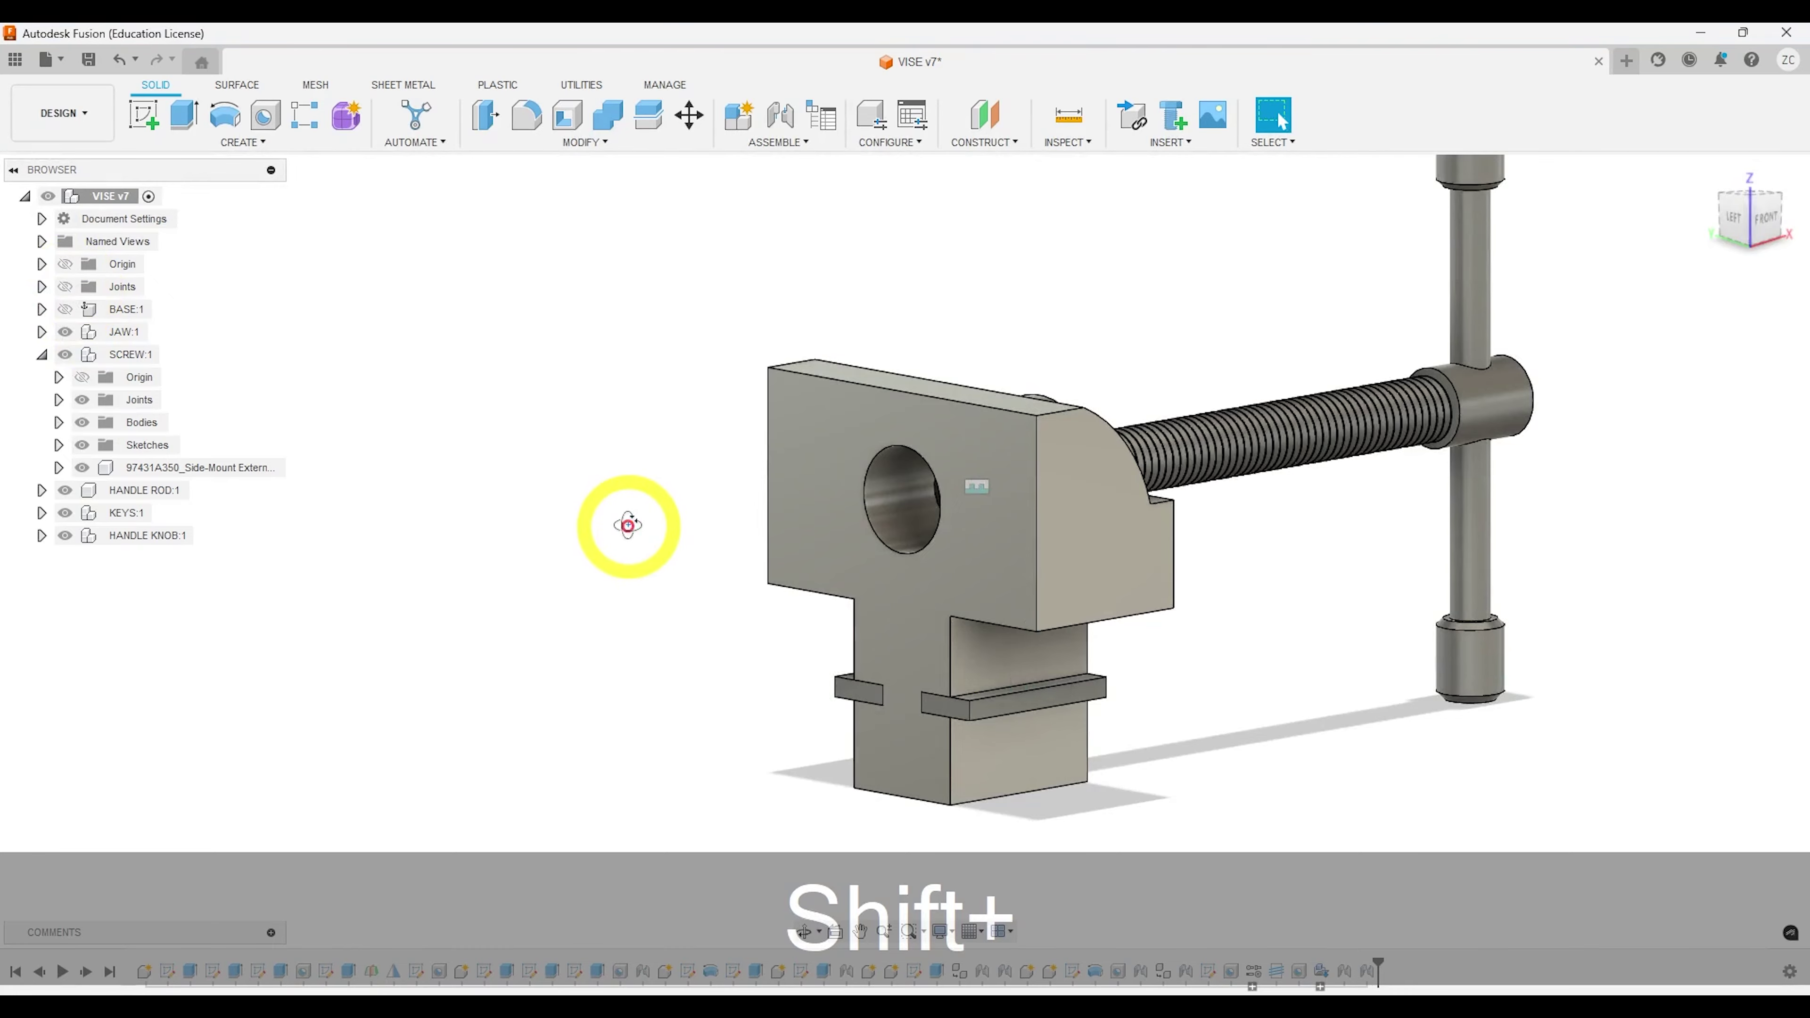
shift+middle_drag(627, 525, 673, 515)
click(82, 400)
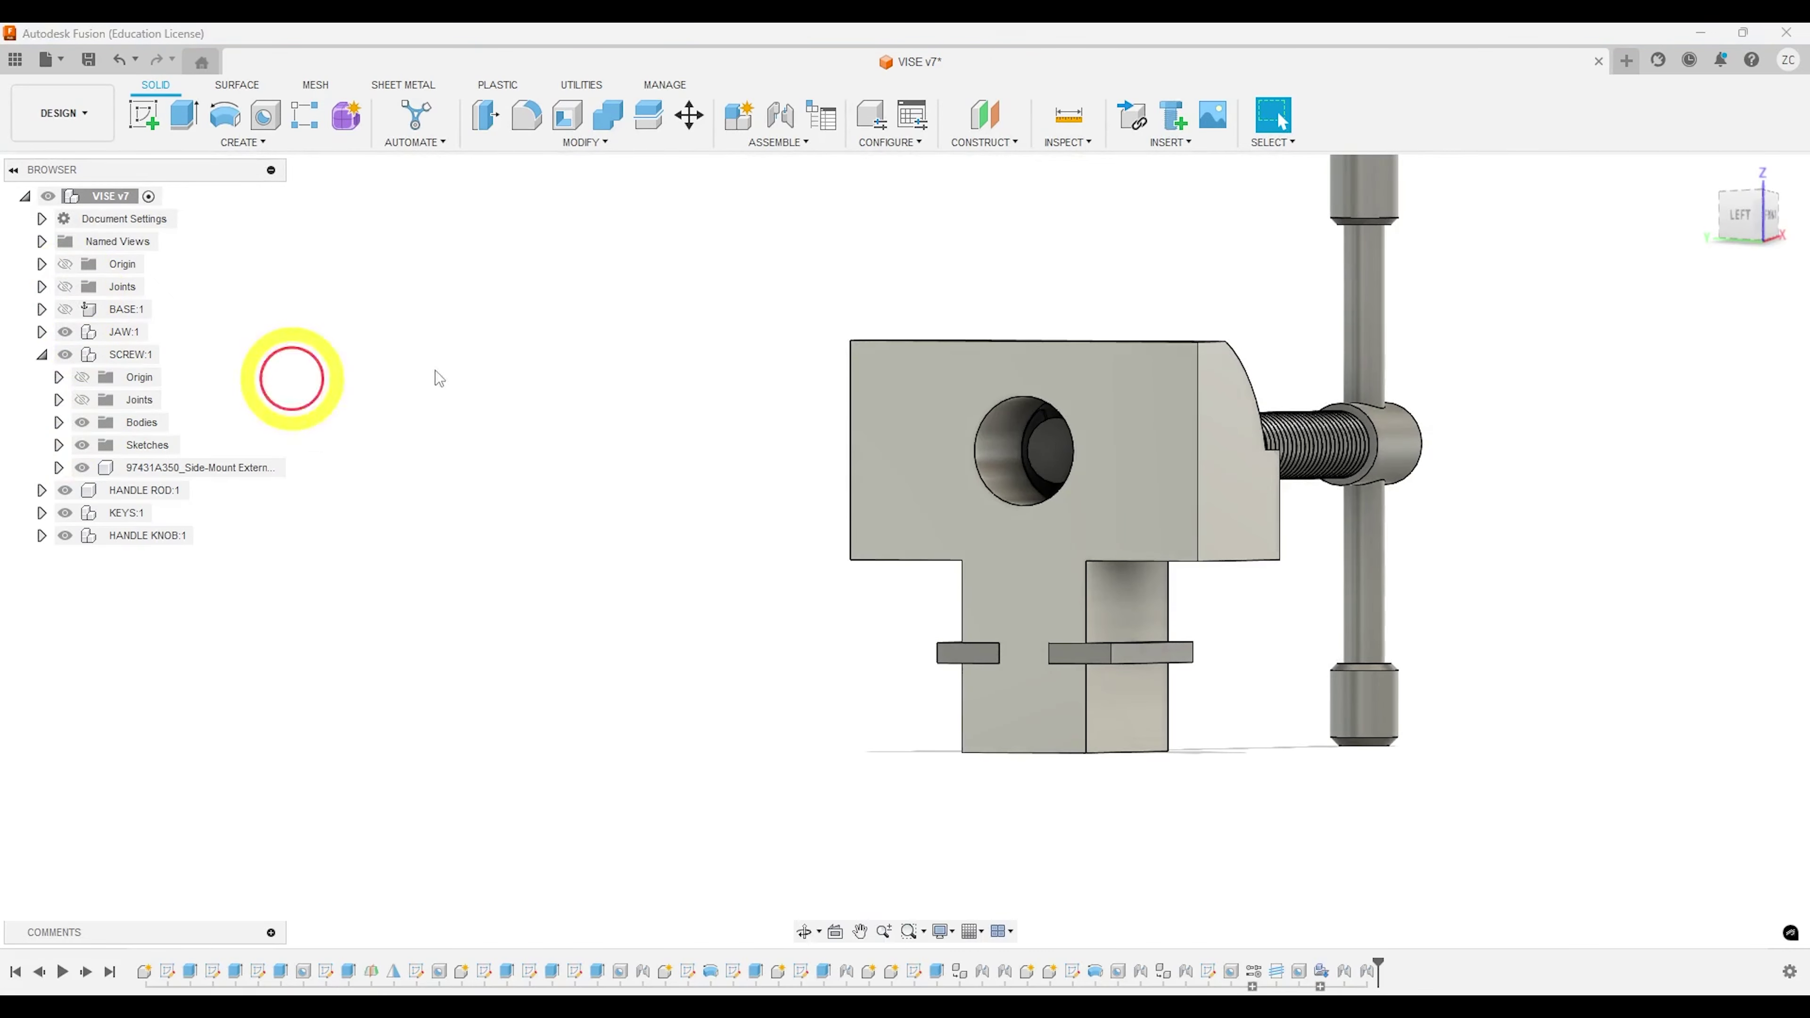
shift+middle_drag(735, 384, 605, 455)
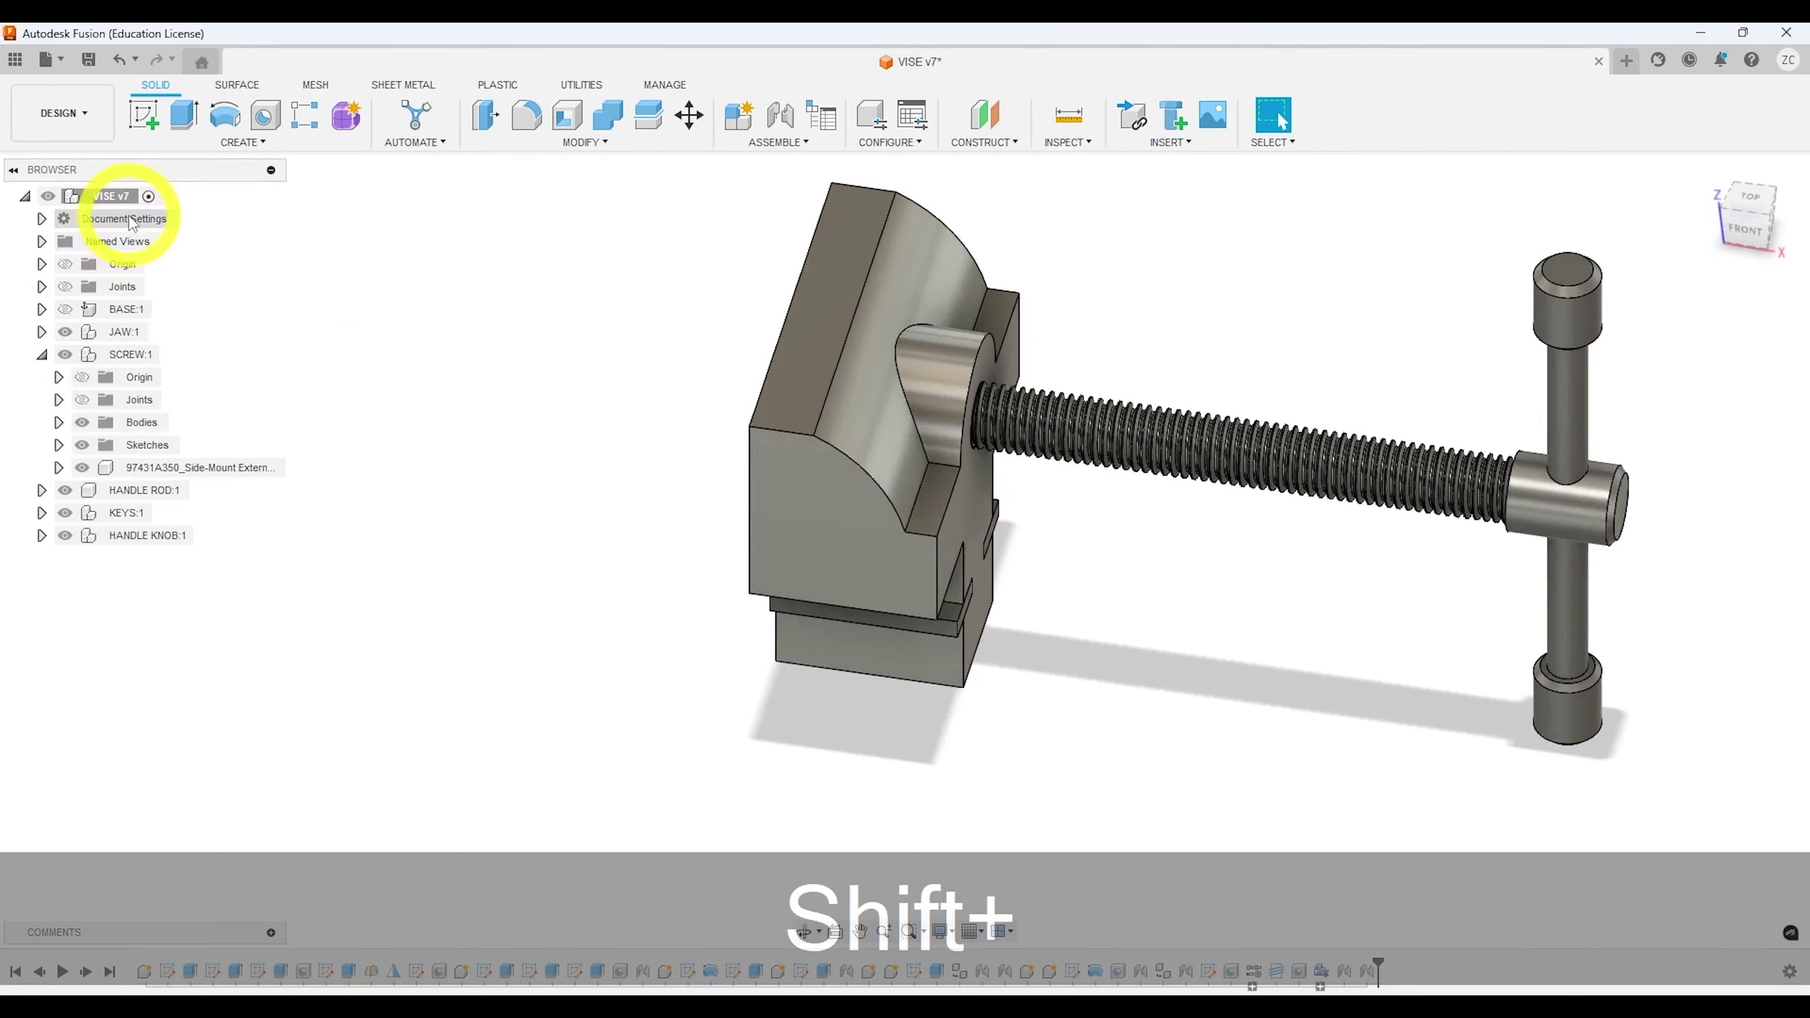
click(65, 309)
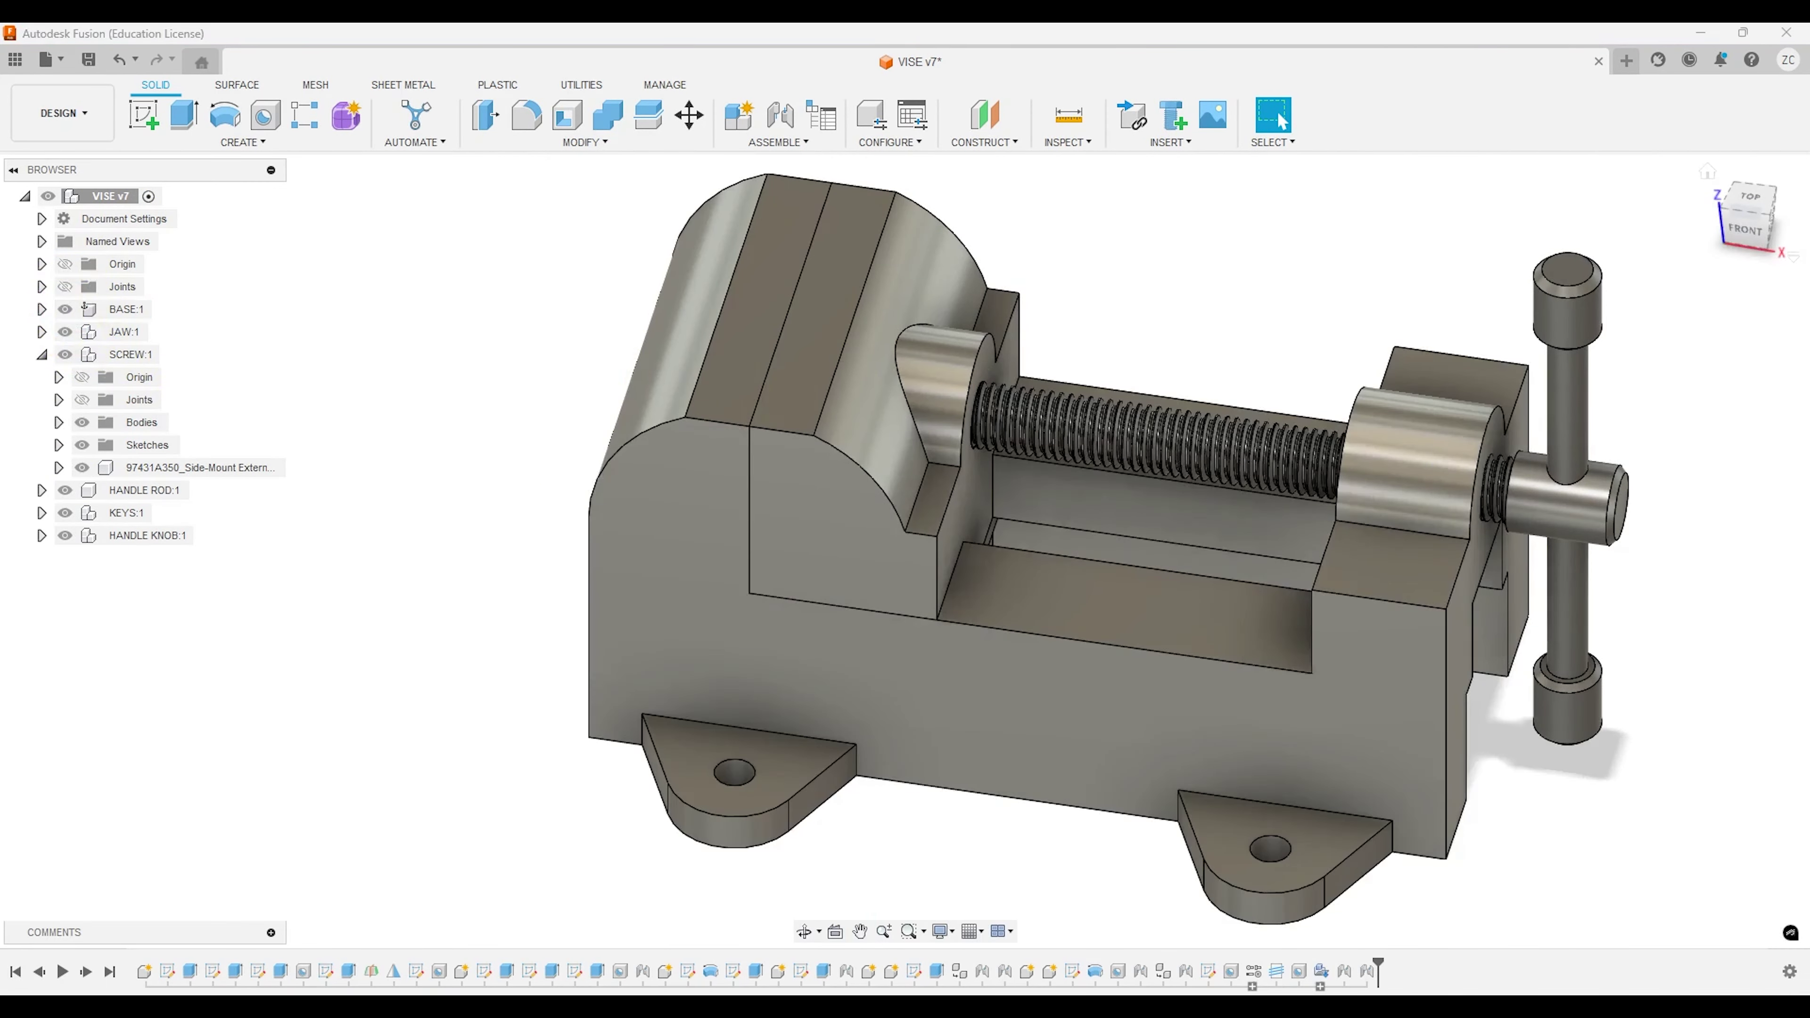